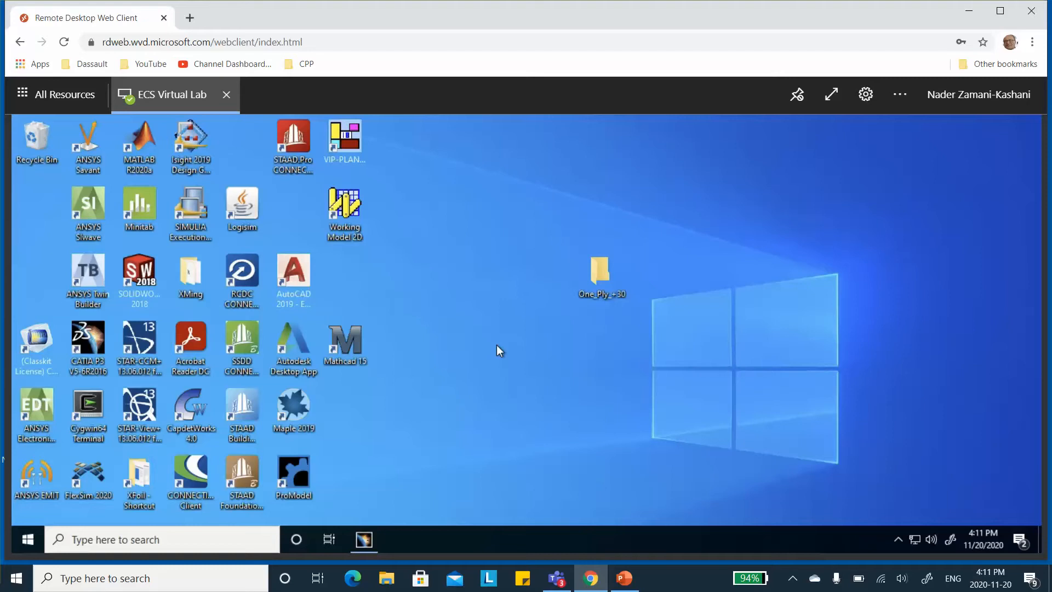
Switch to CATIA V5, maximize its window and open the Material Library workbench
click(364, 539)
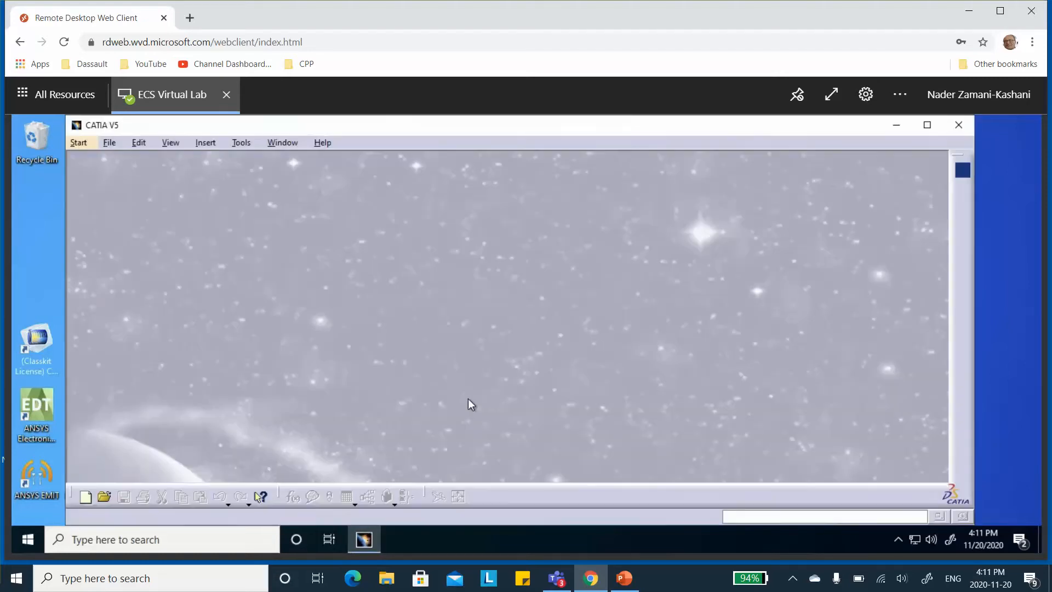
click(926, 125)
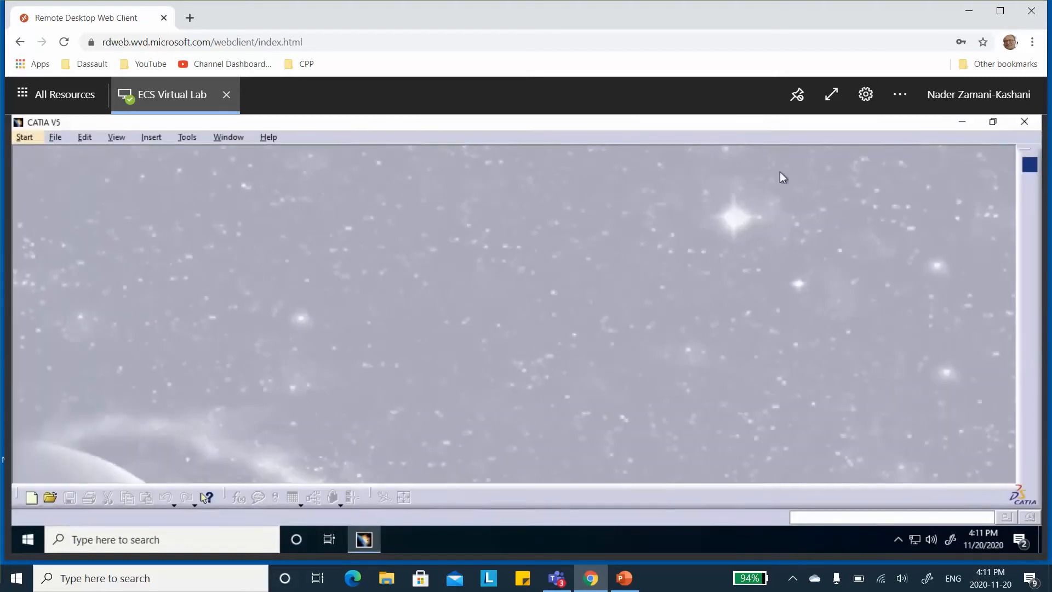
click(25, 137)
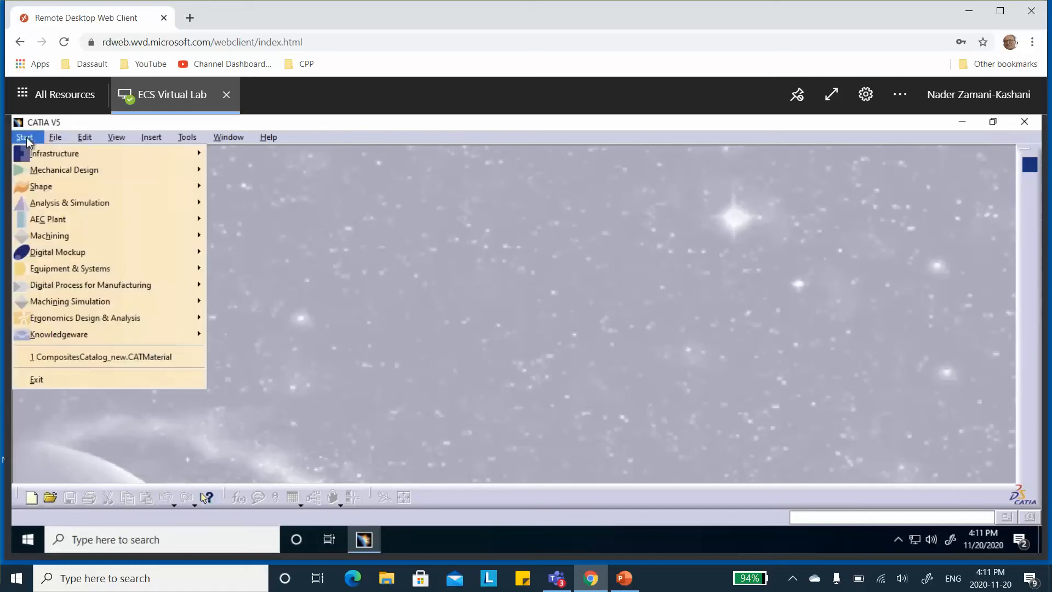
mouse_move(40, 158)
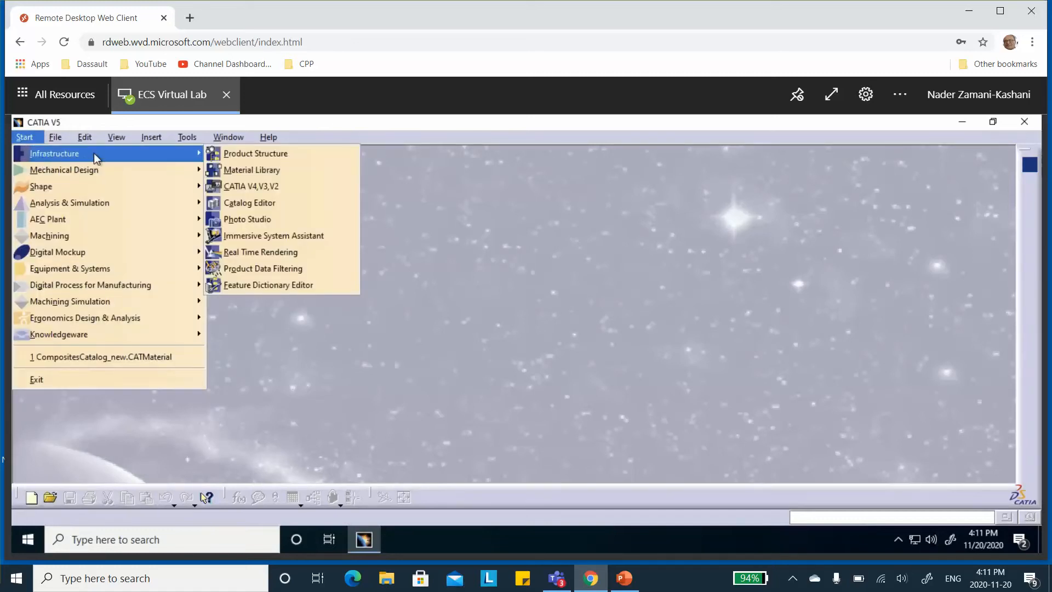
click(241, 171)
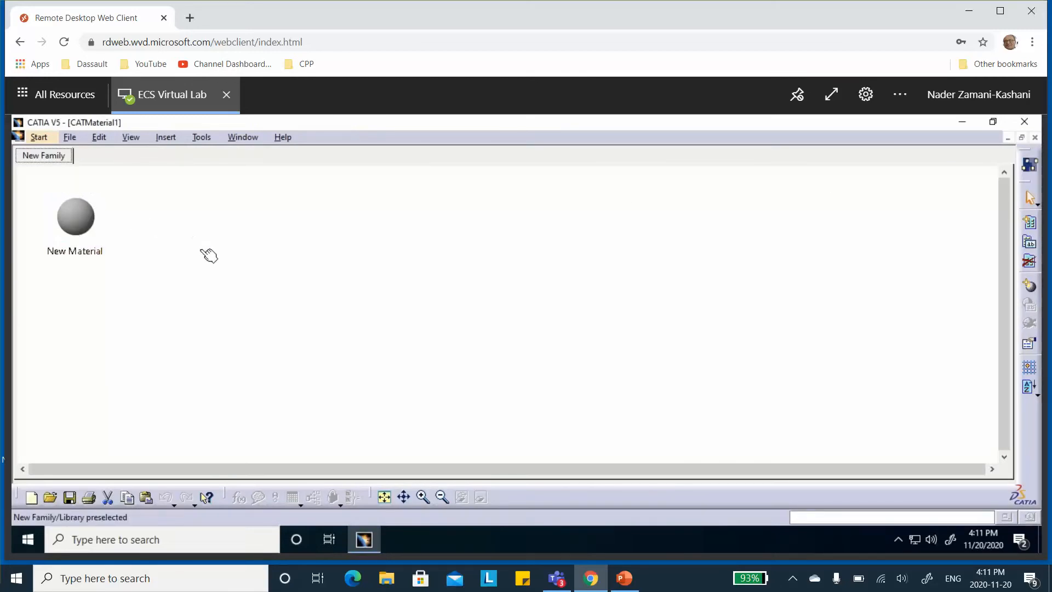
Rename the new material as One_Ply_+30 in its feature properties
right_click(85, 224)
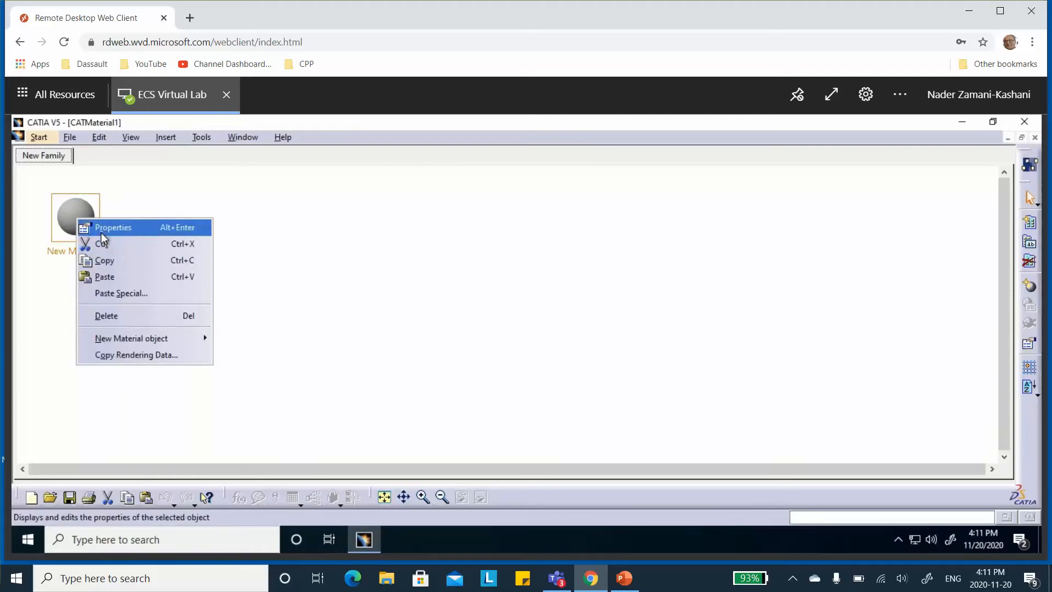
click(104, 227)
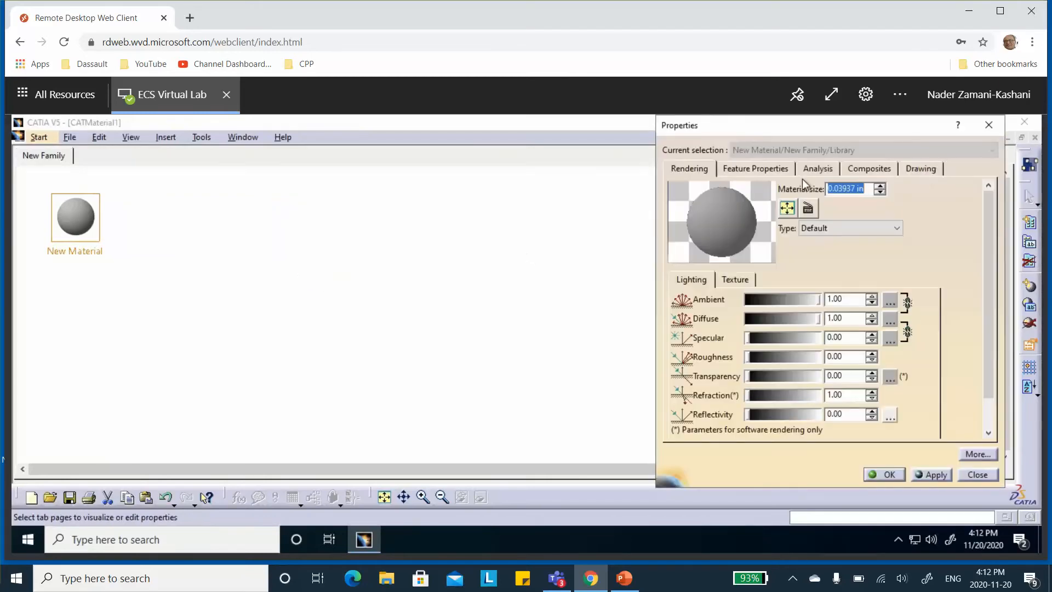
click(760, 170)
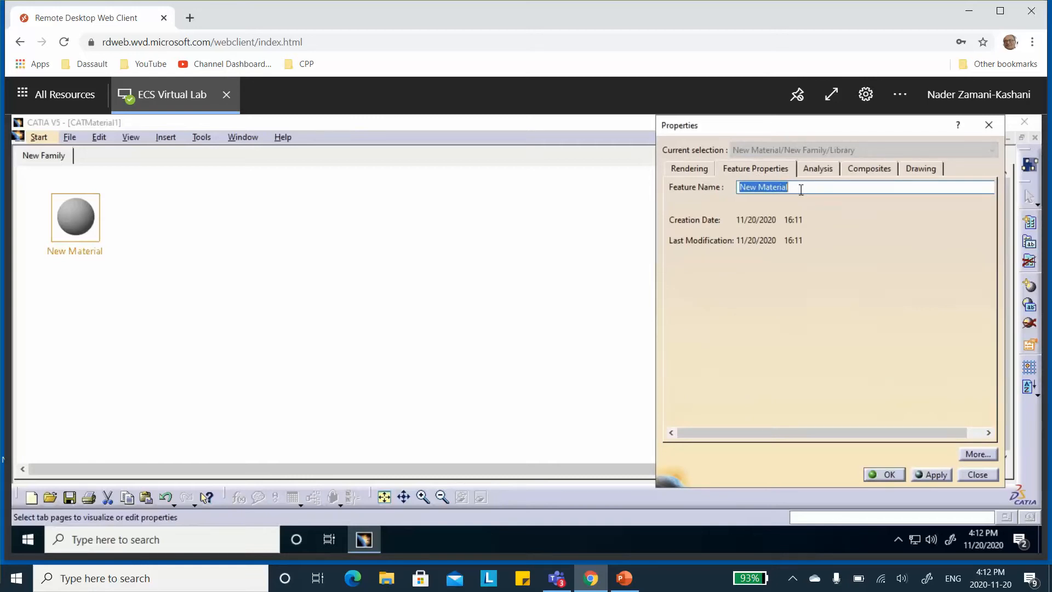
text(One_Ply_+30)
click(931, 474)
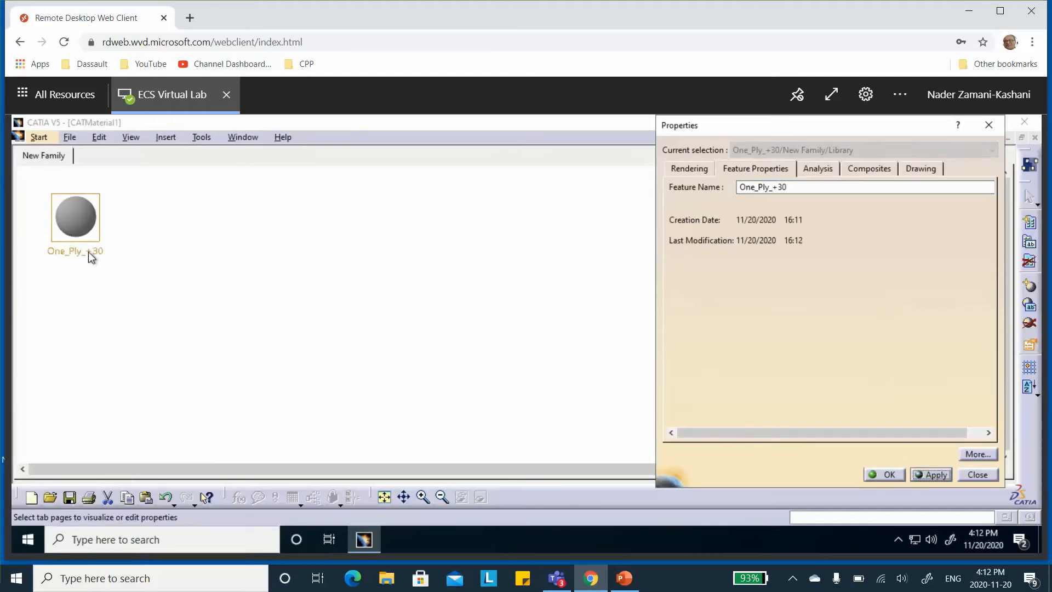
Set the material's composite cured thickness to 0.1 in and its material type to Uni directional
click(870, 170)
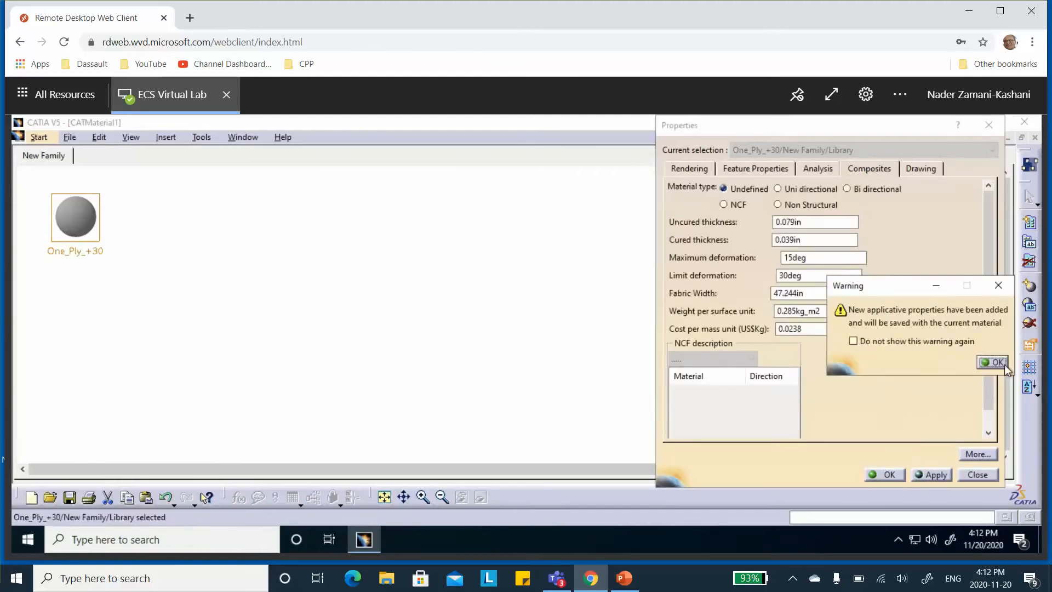
click(993, 362)
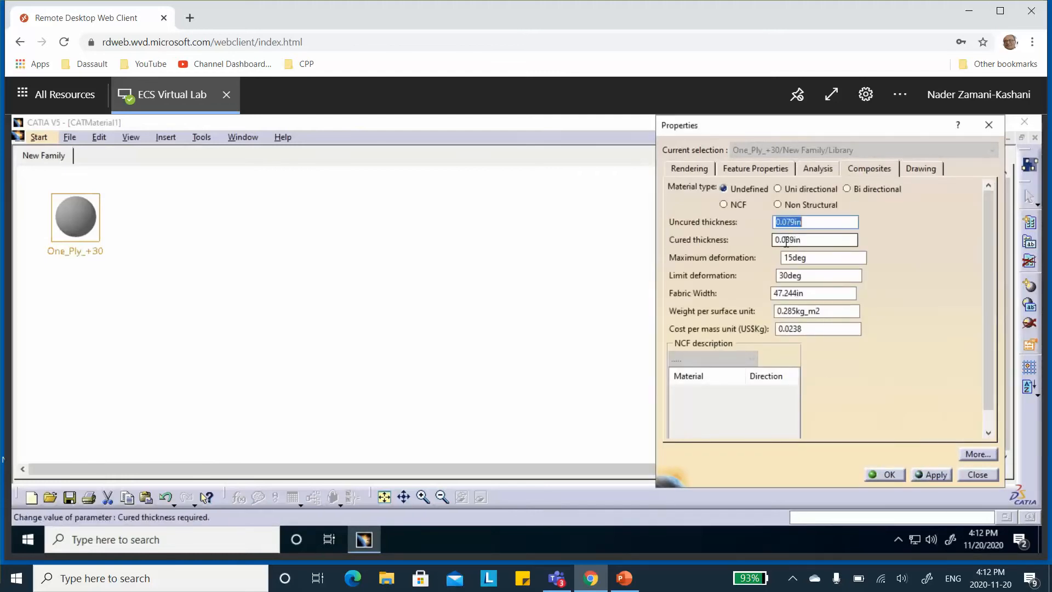
drag(794, 240, 783, 241)
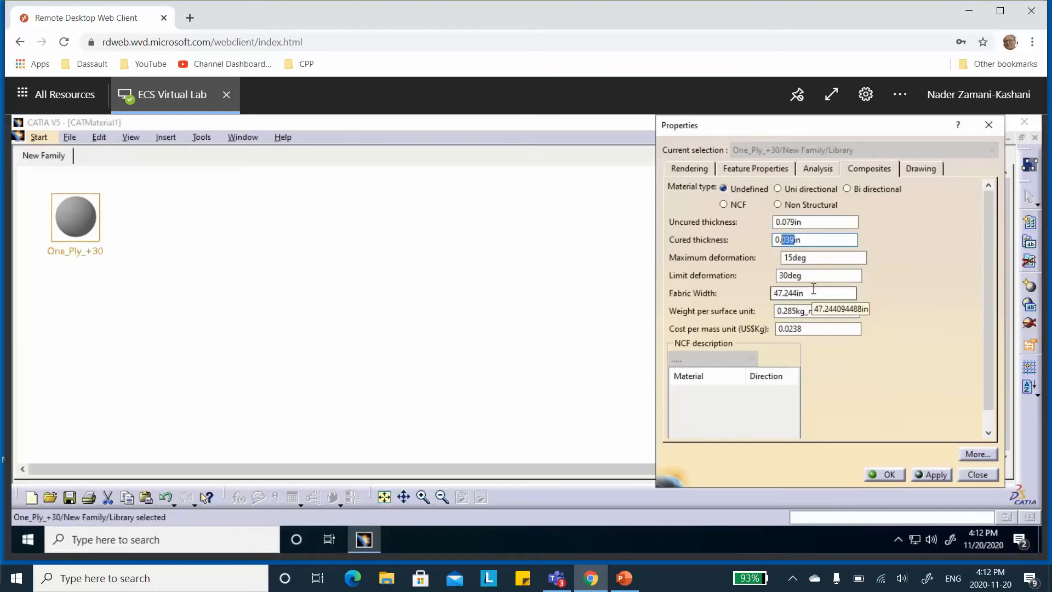
text(1)
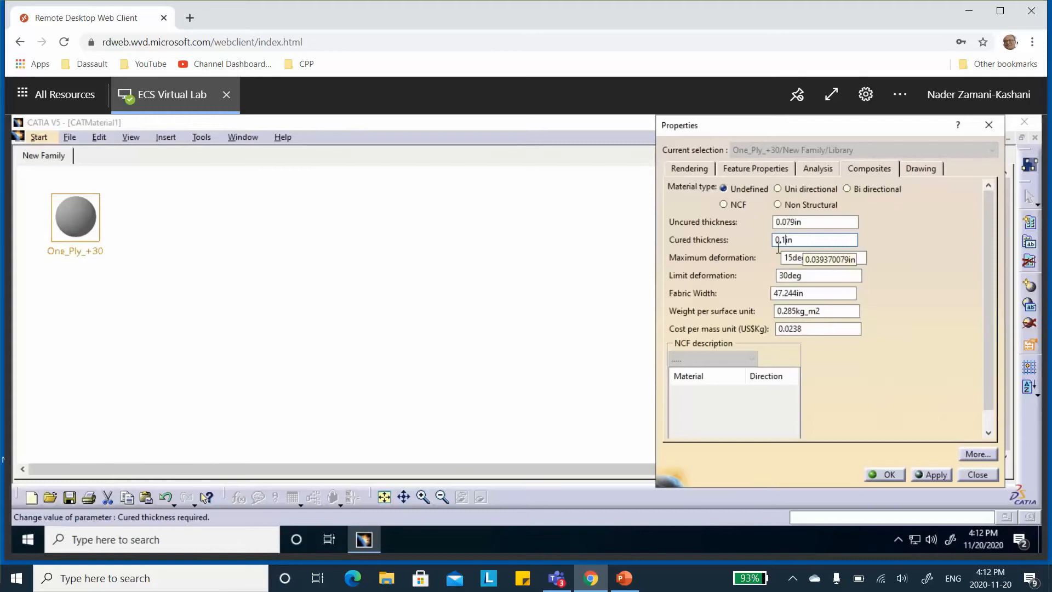
click(827, 238)
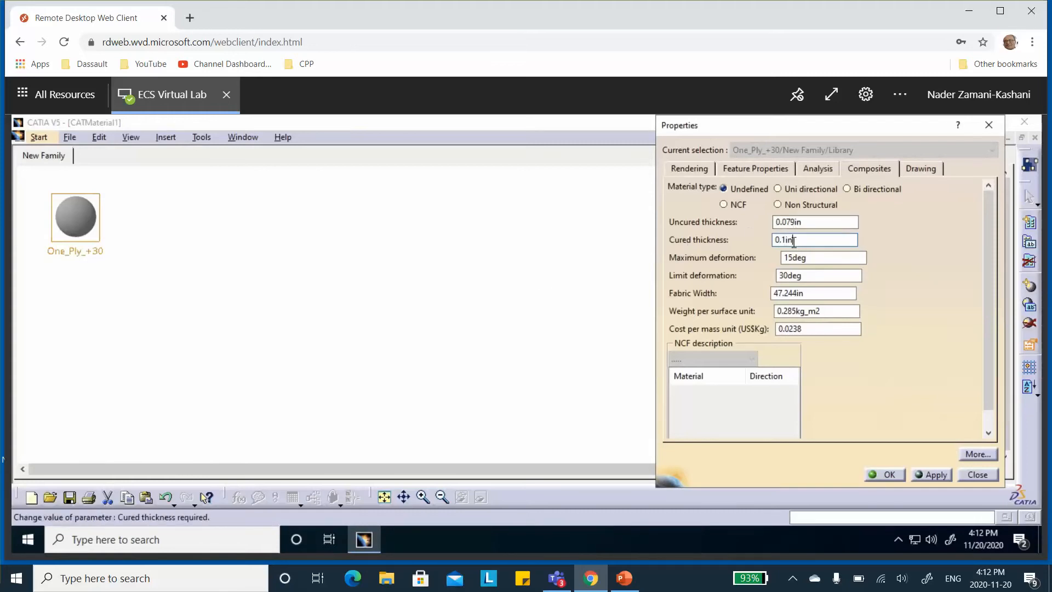
click(781, 190)
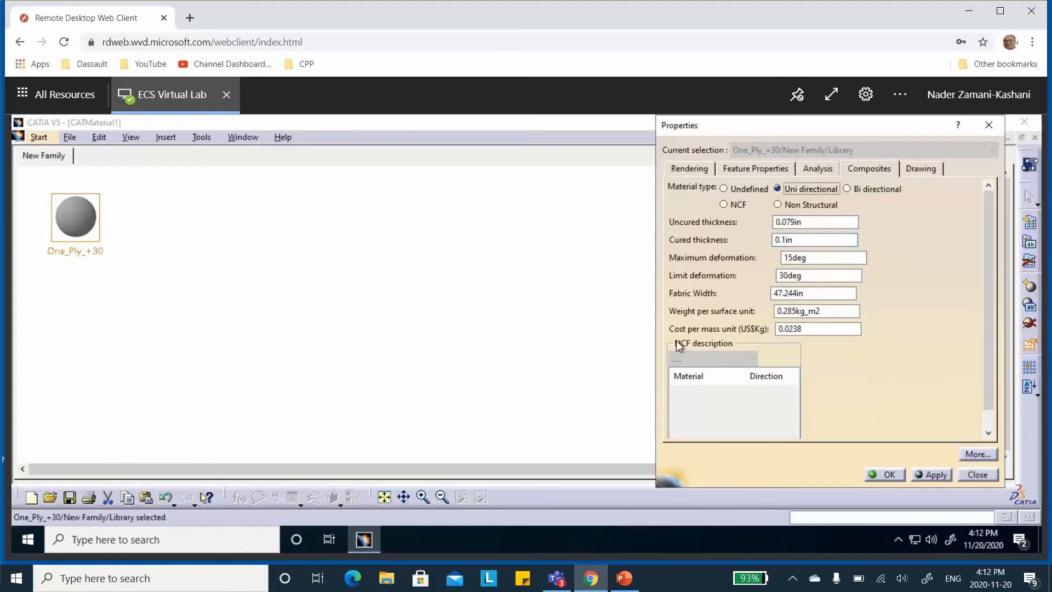
Define the analysis material as Orthotropic Material 2D with a longitudinal Young modulus of 20E6 psi
click(818, 169)
click(802, 187)
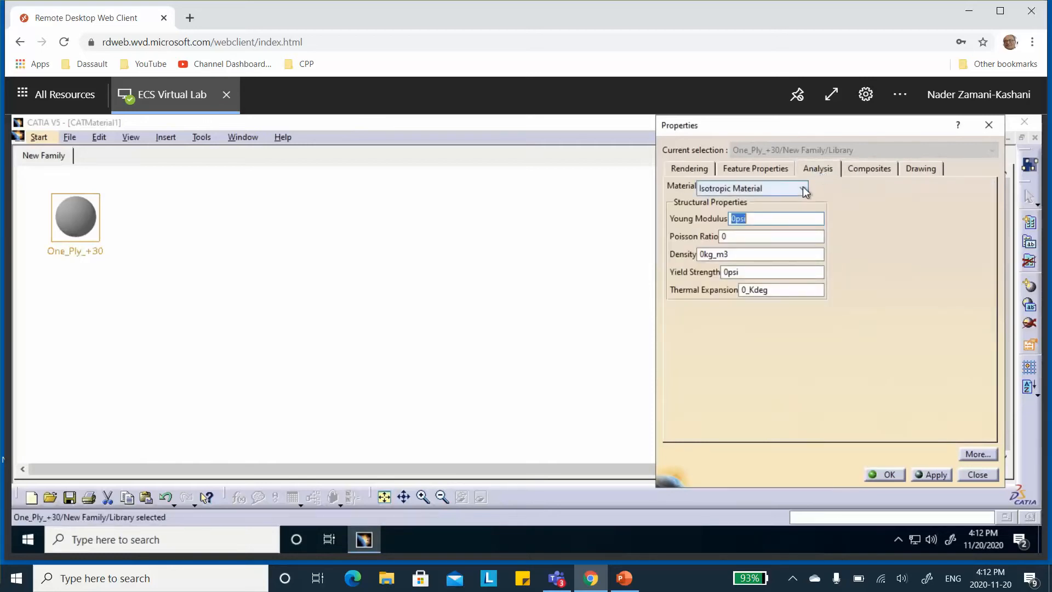
click(752, 214)
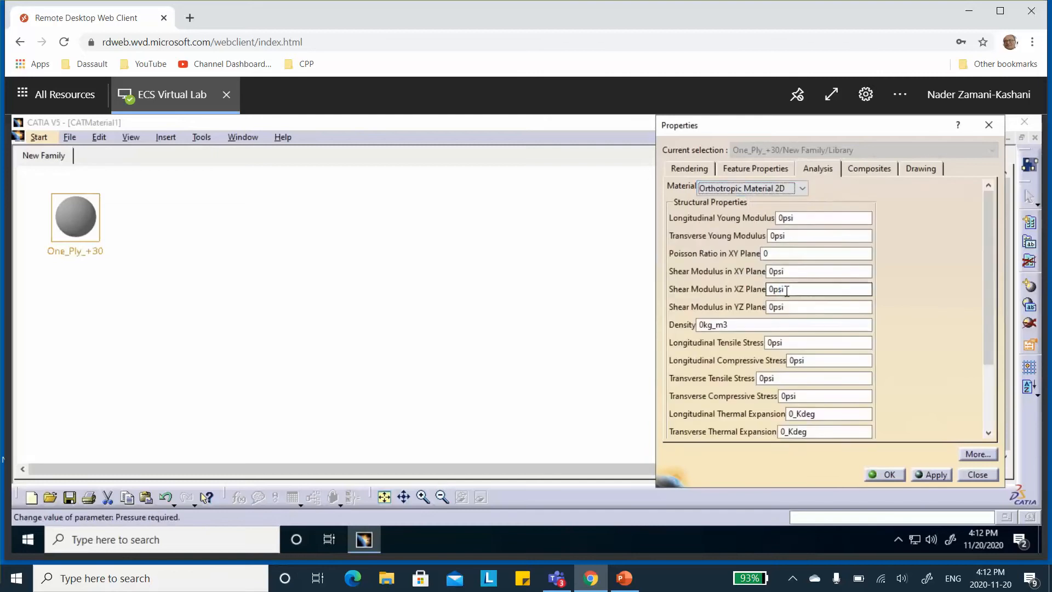
click(784, 218)
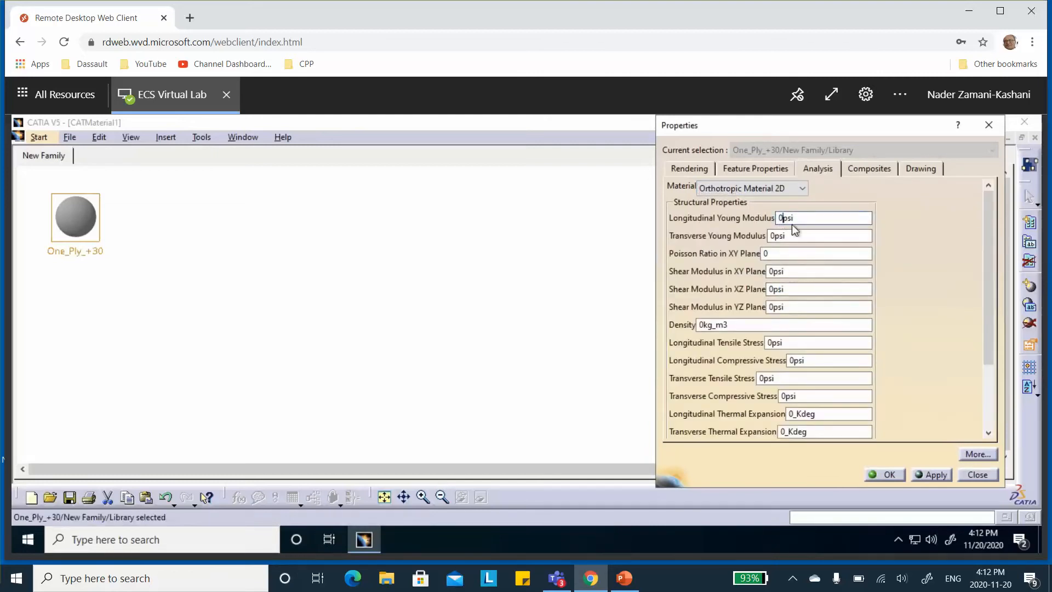
key(BackSpace)
text(20E6)
Set the transverse Young modulus to 1.2E6 psi and the Poisson ratio in the XY plane to 0.25
click(772, 237)
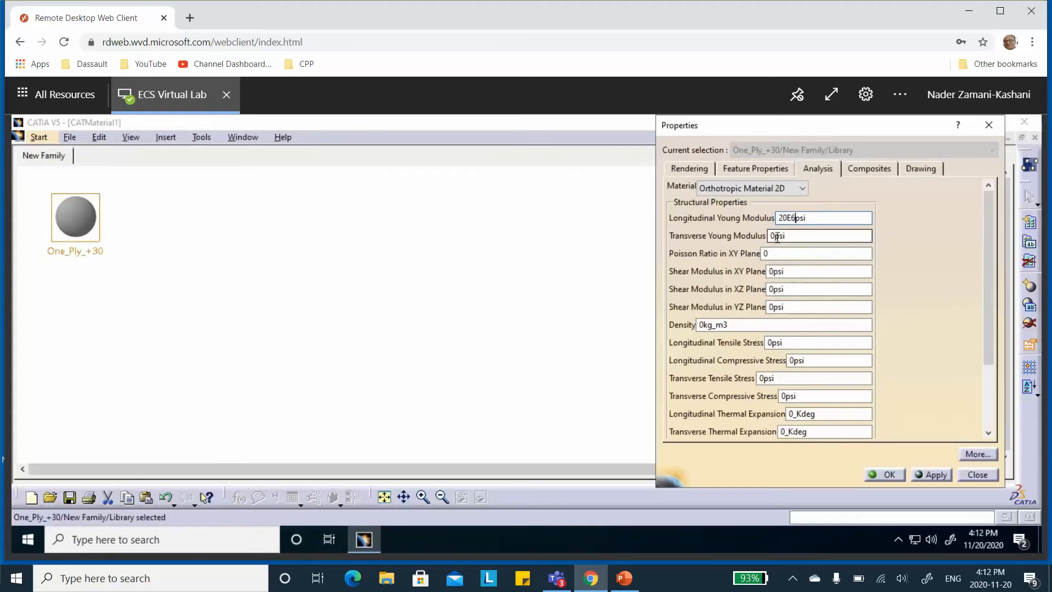
click(776, 236)
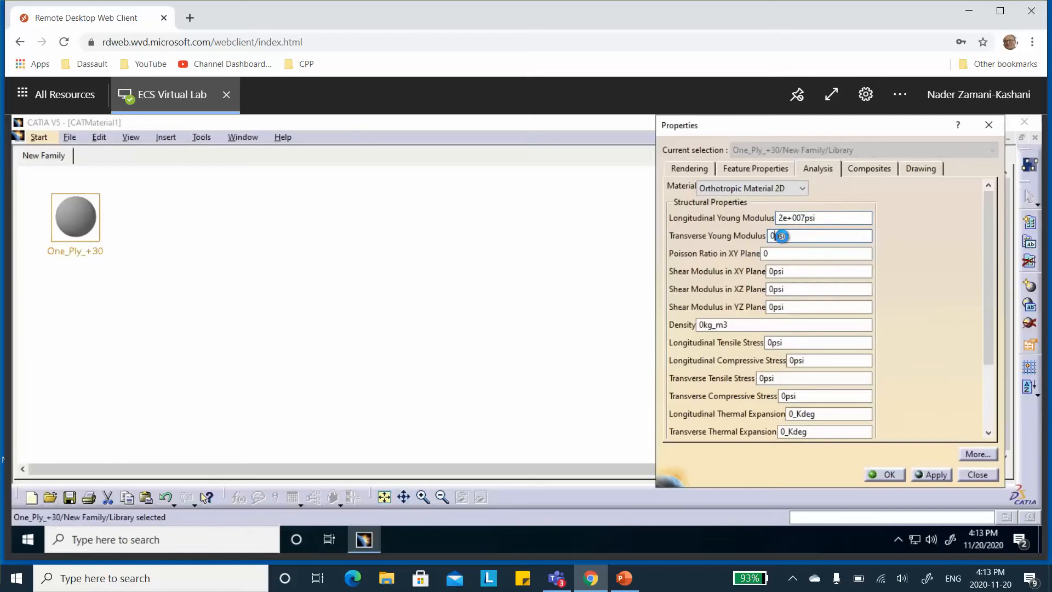
key(BackSpace)
text(1.2E6)
click(768, 254)
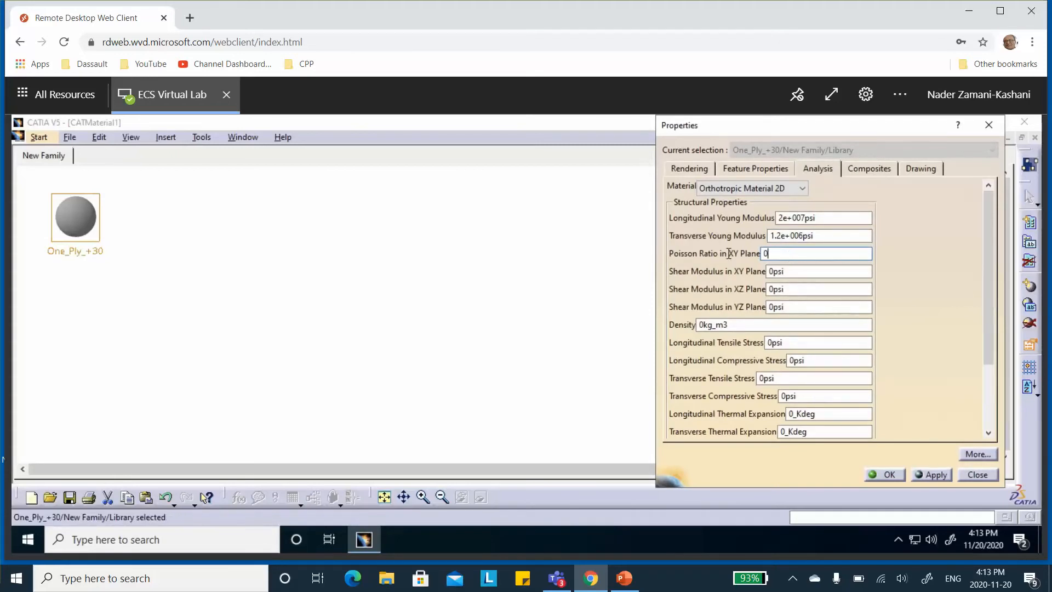
key(BackSpace)
text(.25)
Set the shear modulus to 0.8E6 psi in the XY plane and 0.4E6 psi in both the XZ and YZ planes
click(772, 271)
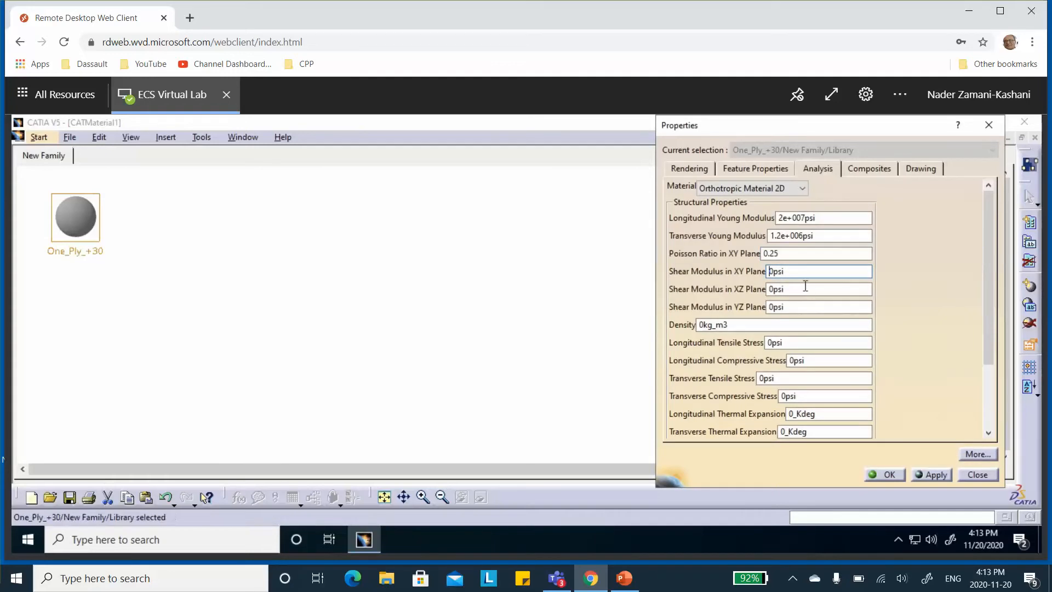
click(777, 272)
text(.)
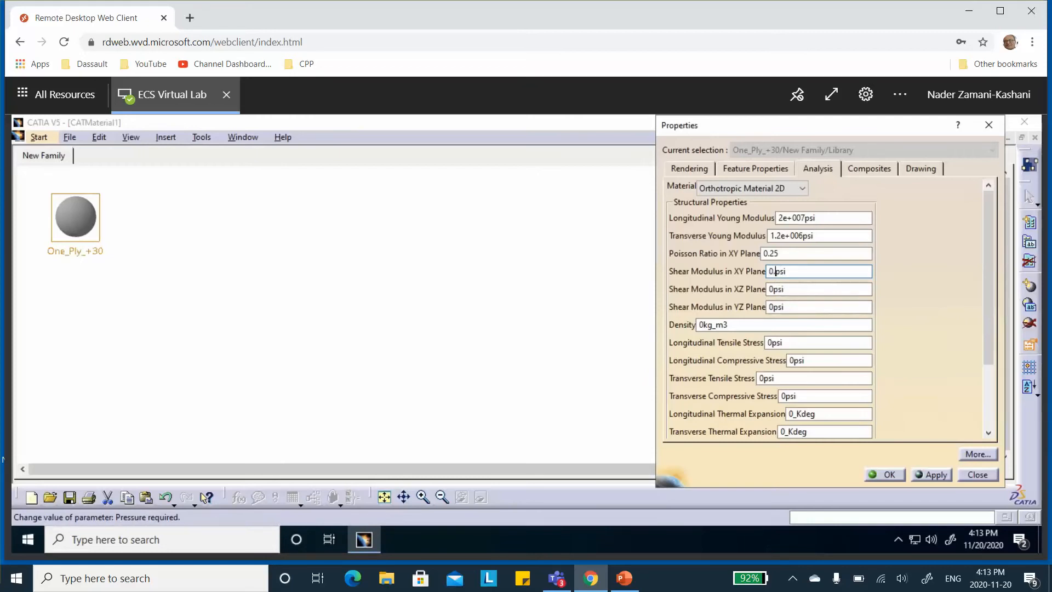
text(8E6)
click(773, 291)
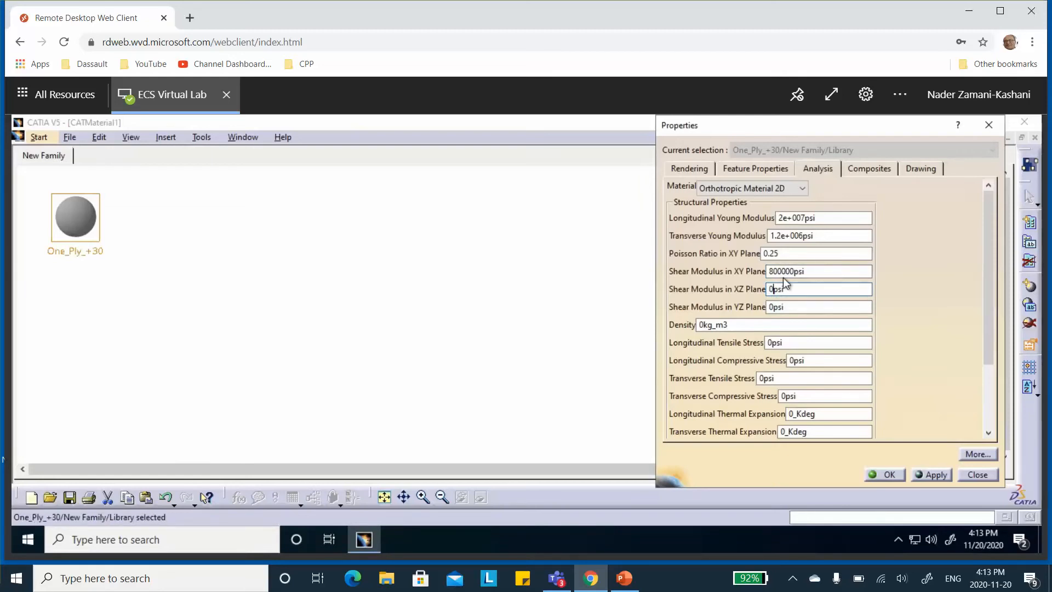
text(.4E6)
click(796, 307)
click(772, 307)
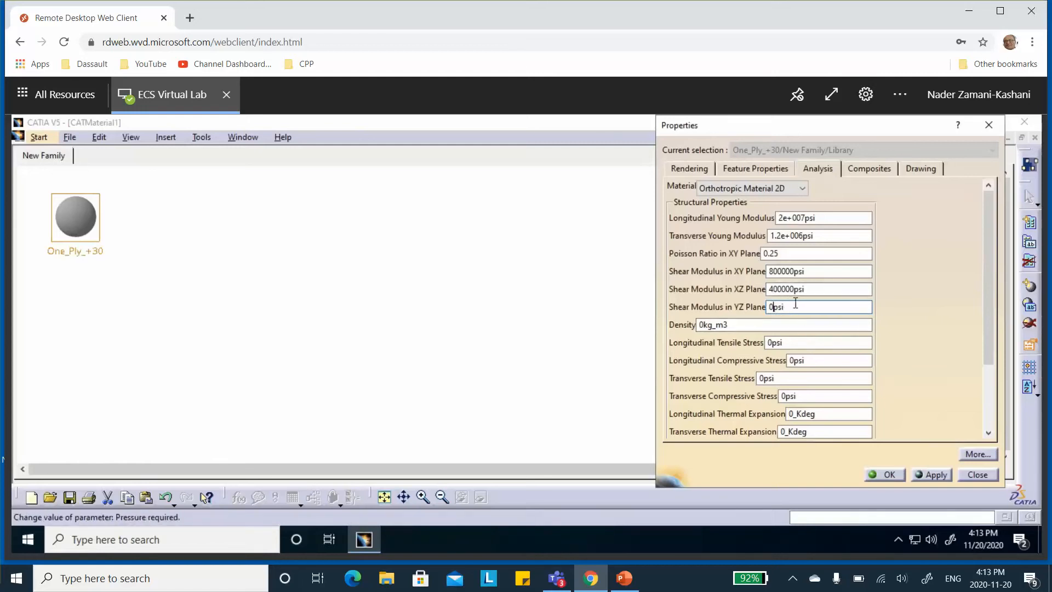
text(.4E6)
key(Tab)
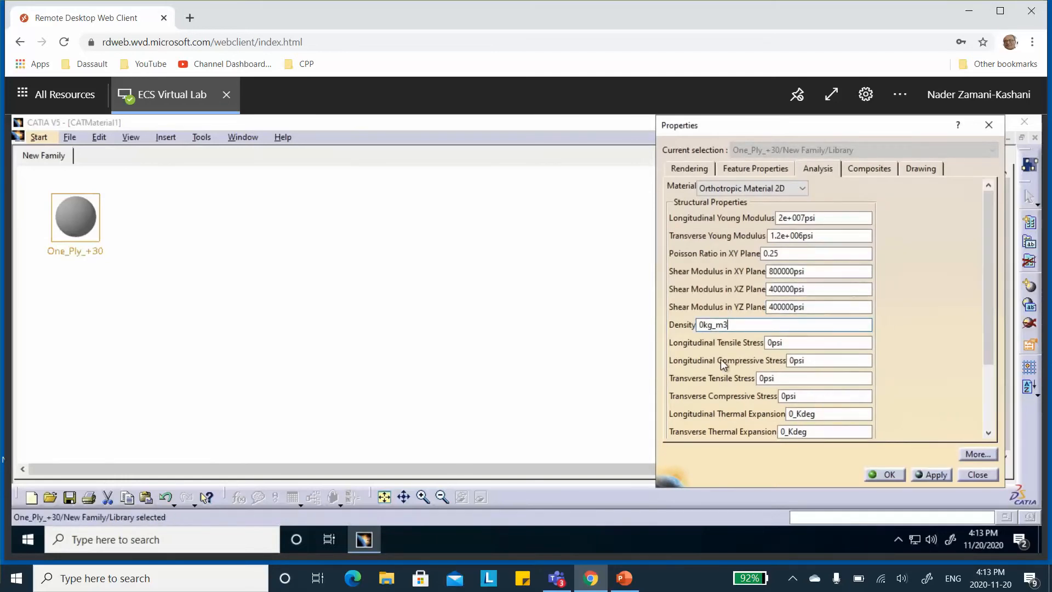
Set the longitudinal tensile stress to 300000 psi and the longitudinal compressive stress to 150000 psi
click(773, 343)
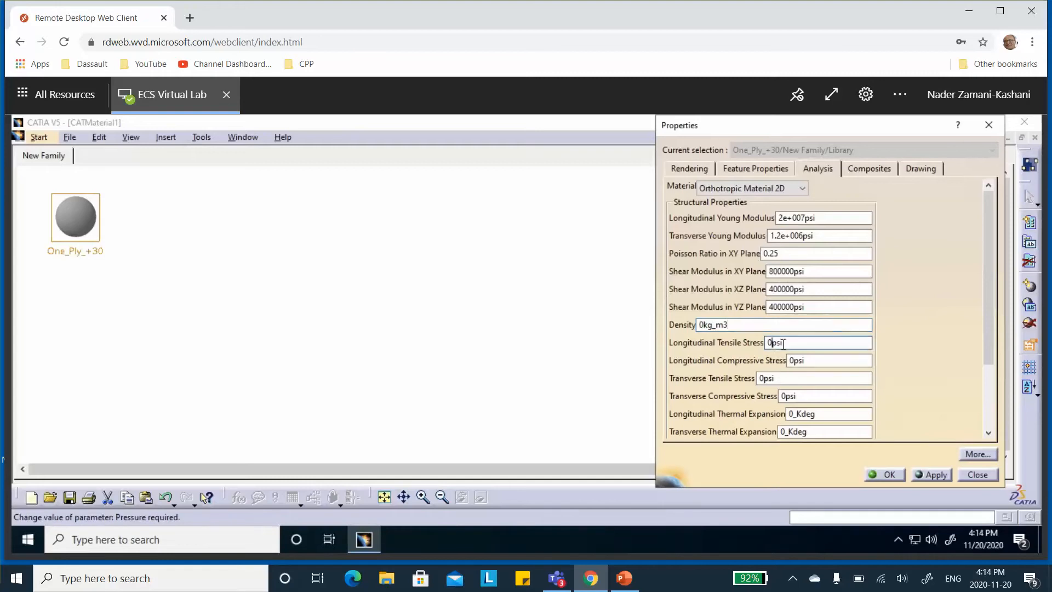
key(BackSpace)
text(300000)
click(791, 361)
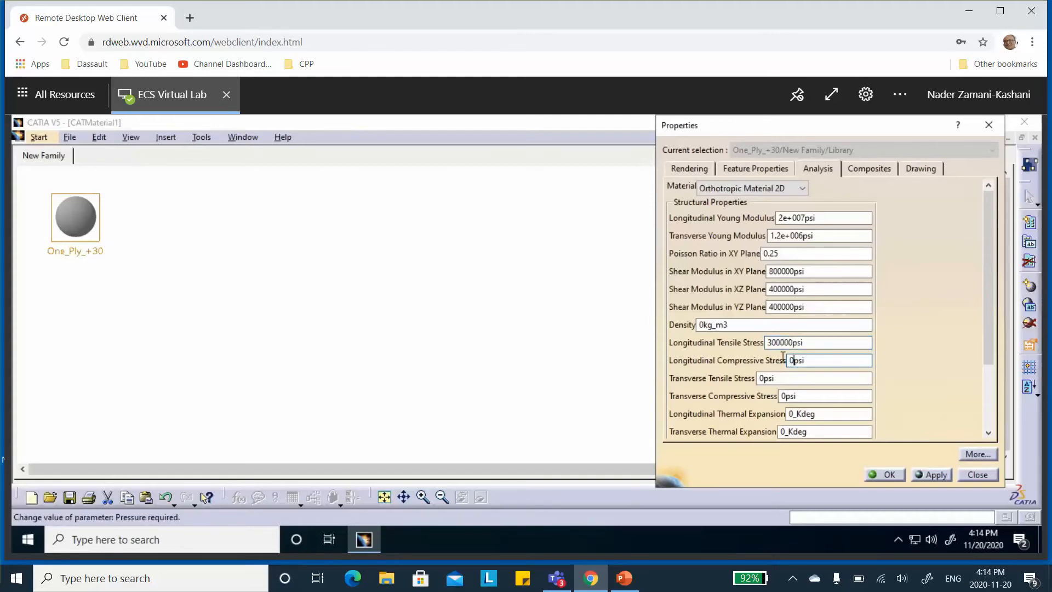
key(Delete)
text(1500)
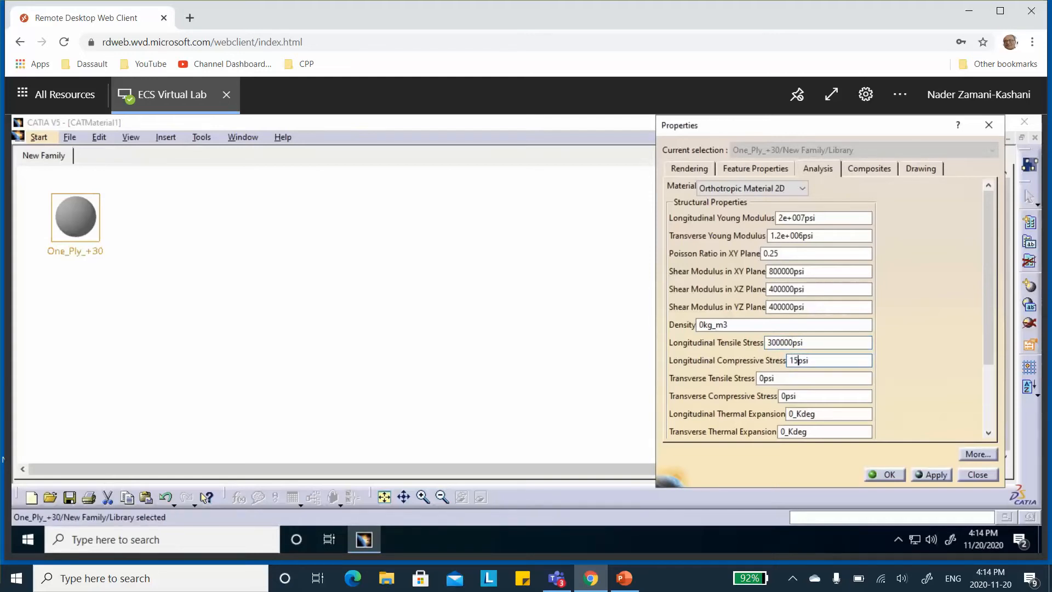
text(00)
Set the transverse tensile stress to 7000 psi and the transverse compressive stress to 25000 psi
click(863, 379)
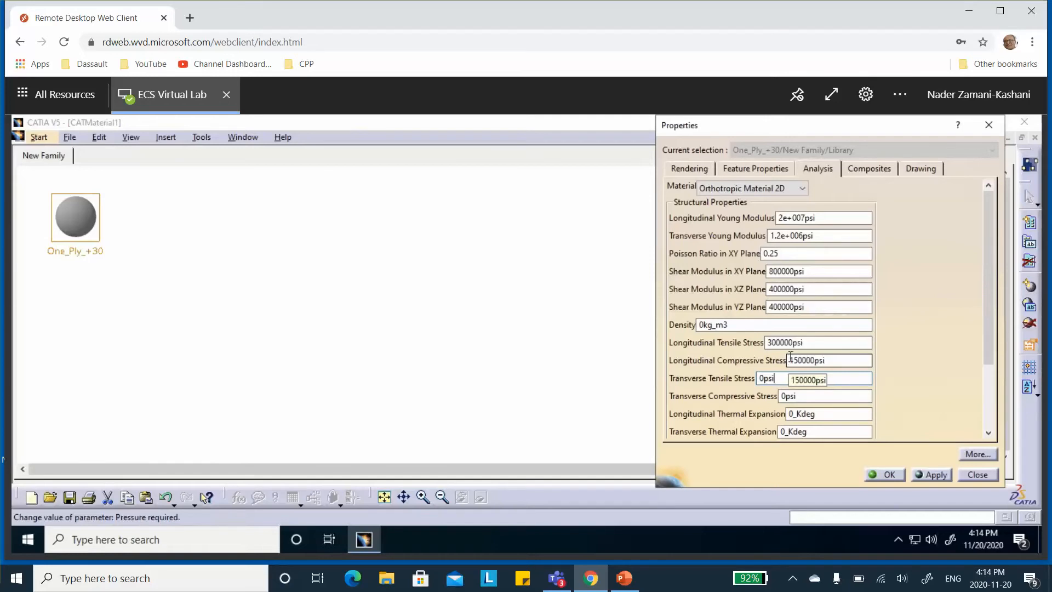
click(789, 363)
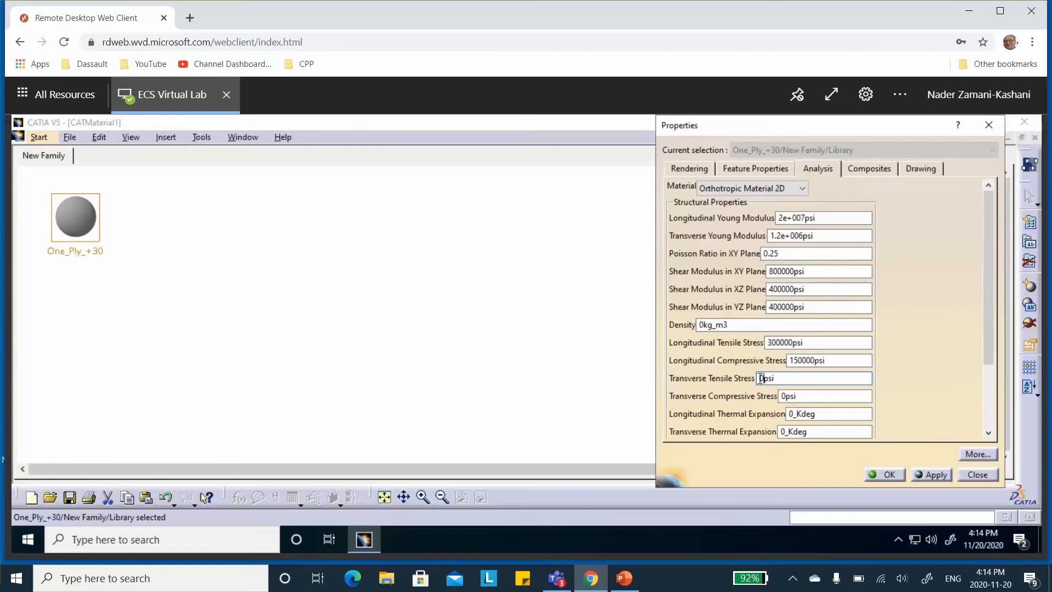
text(7000)
click(797, 403)
click(780, 399)
key(Delete)
text(25)
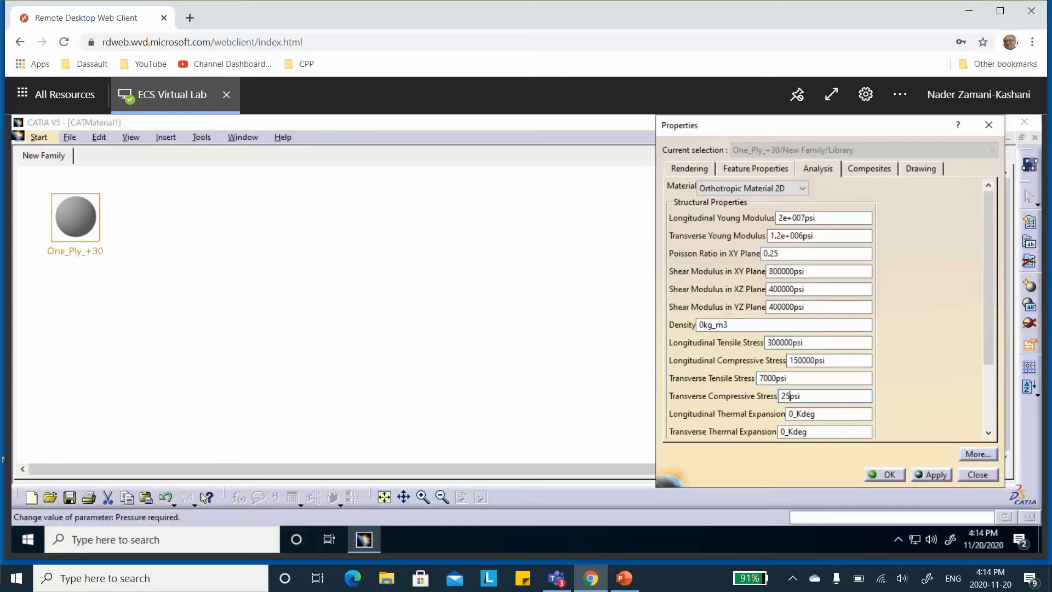
text(000)
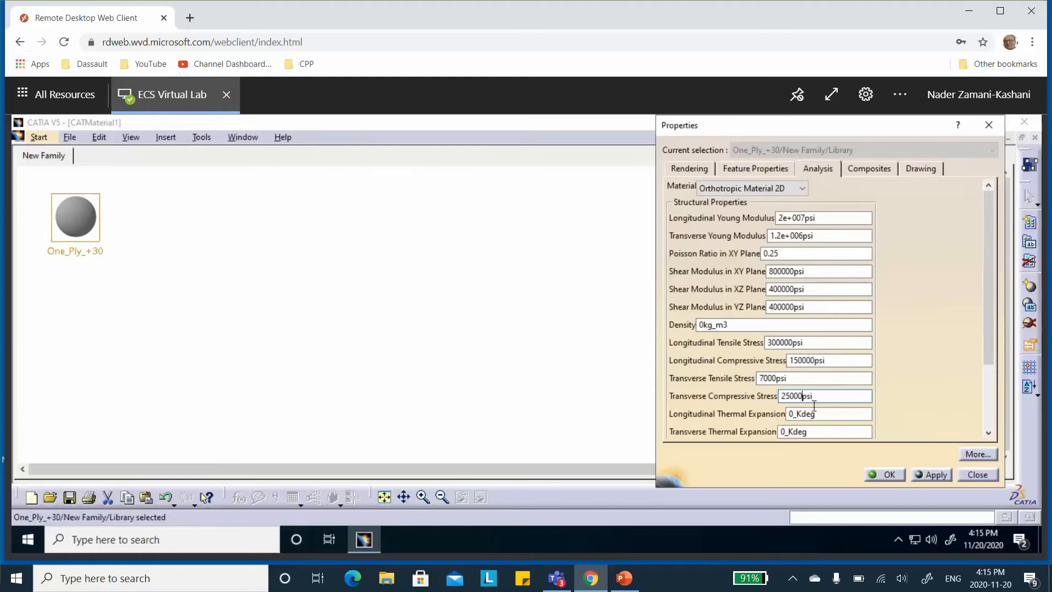
Fill in the remaining structural property value, apply the material's properties and clear the selection
click(784, 432)
text(140)
click(935, 477)
click(893, 475)
click(376, 307)
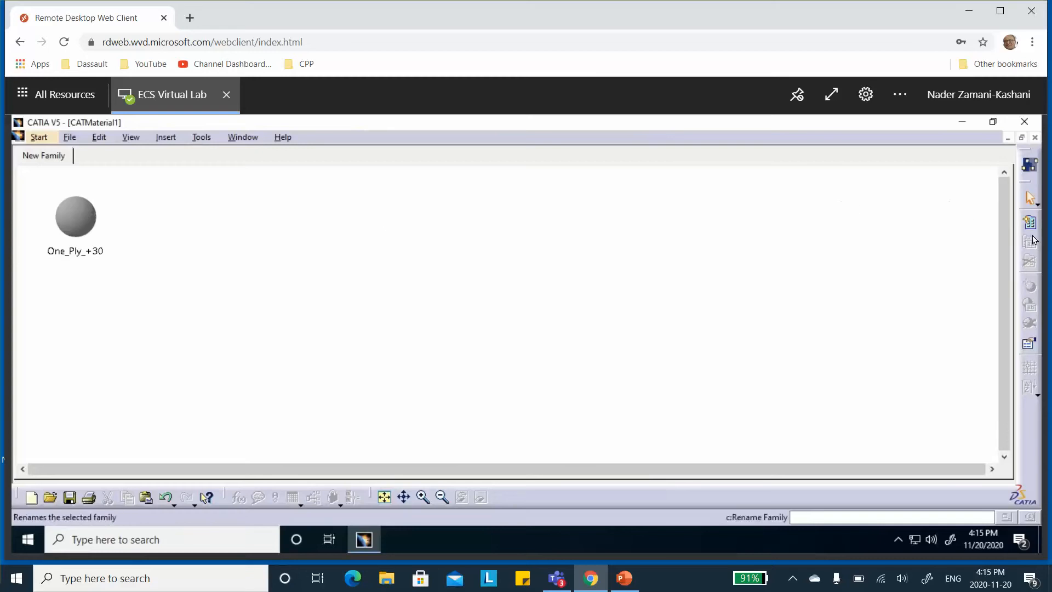
click(707, 254)
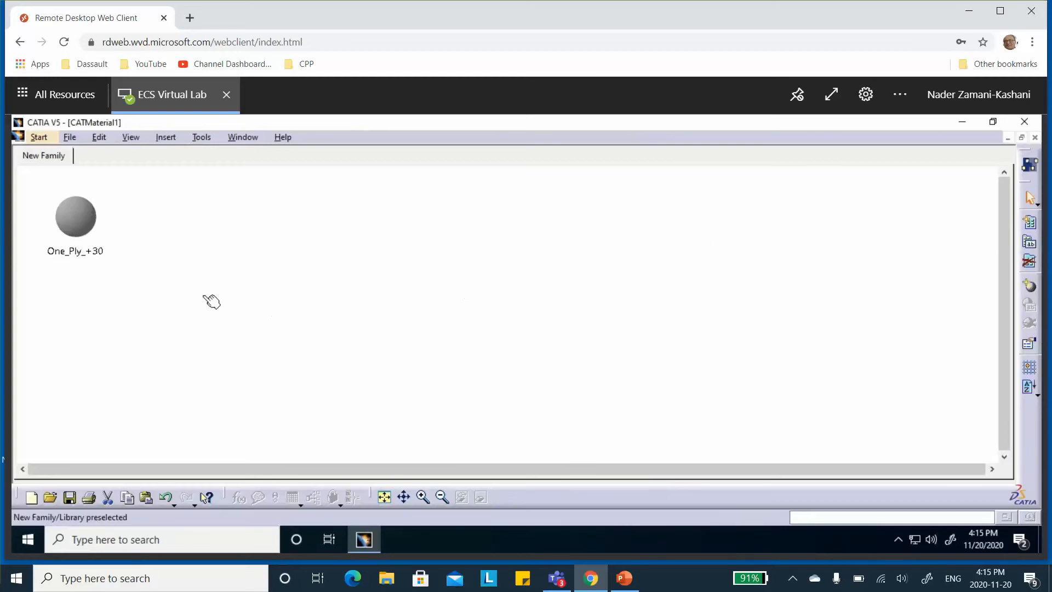
Rename the material family as My_Carbon_Epoxy
click(1030, 244)
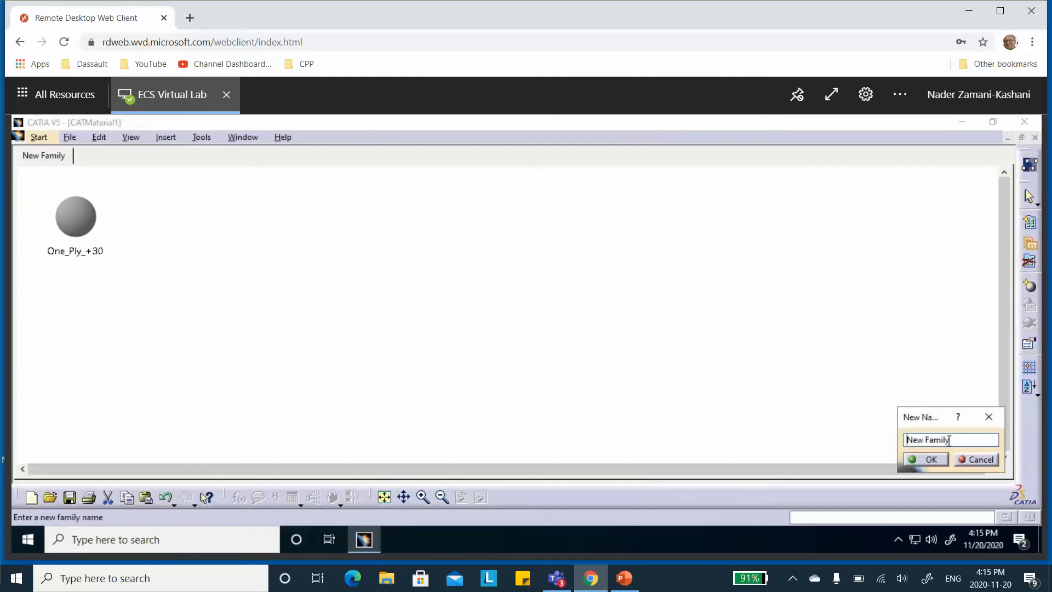
drag(956, 440, 907, 439)
text(My_Ca)
key(BackSpace)
text(bon_Epoxy)
click(924, 459)
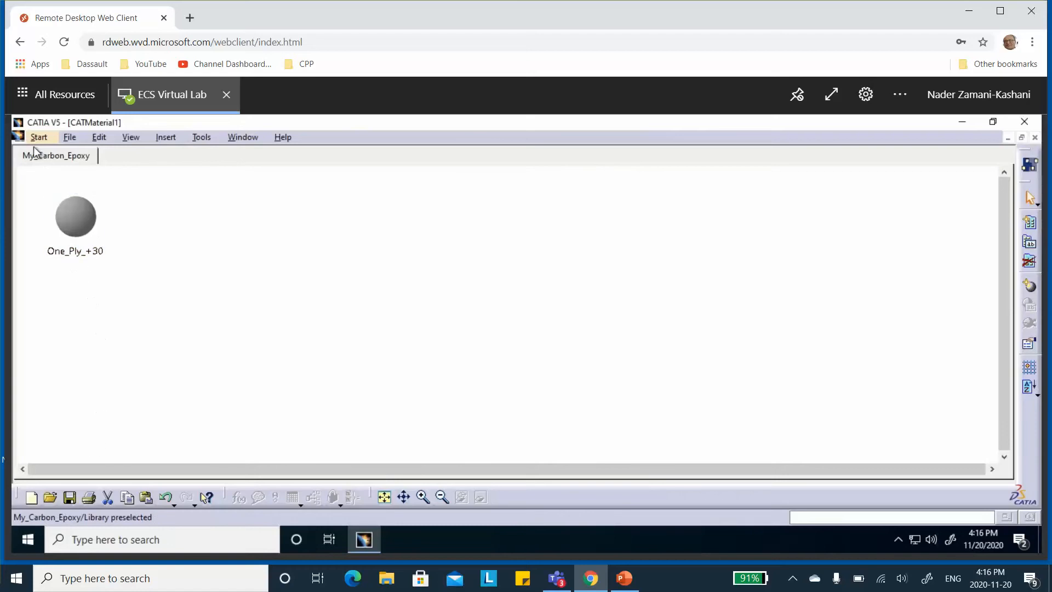
Save the material library to the Desktop as a CATMaterial file named My_Own_Composite_Library
click(70, 138)
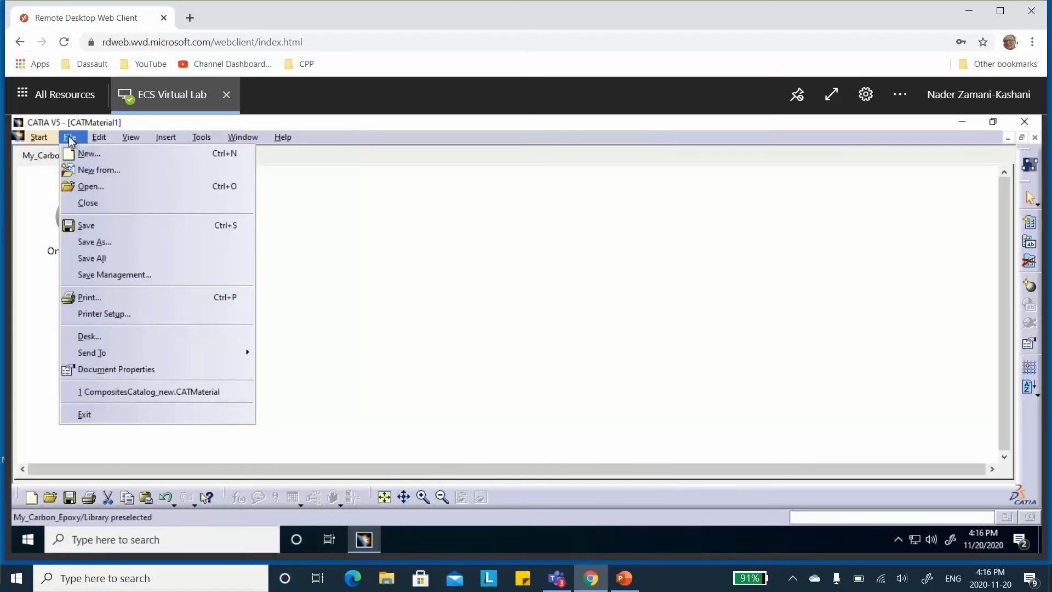
click(90, 243)
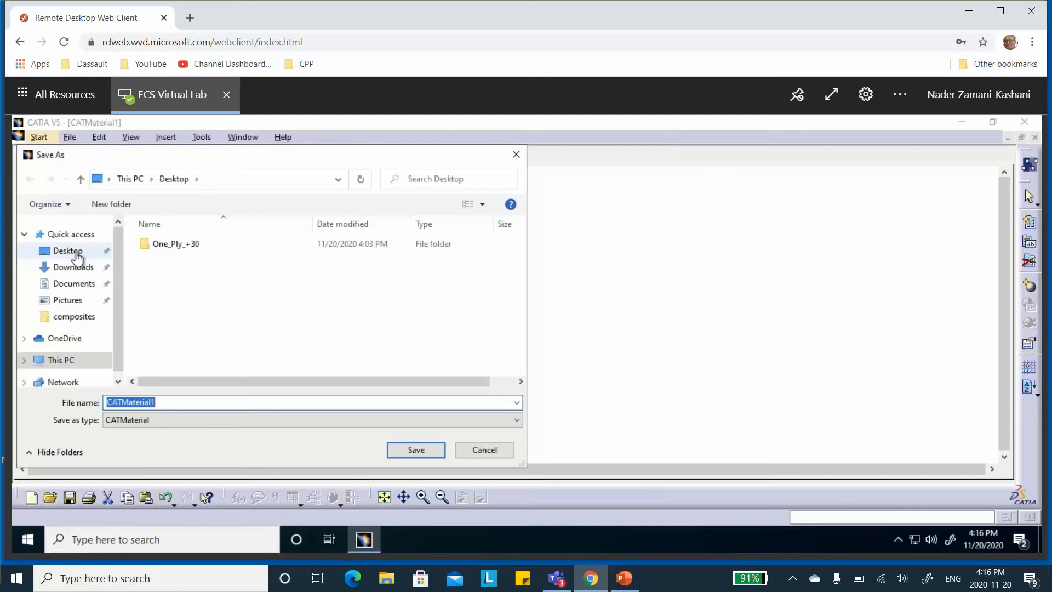
click(77, 252)
click(163, 401)
double_click(161, 401)
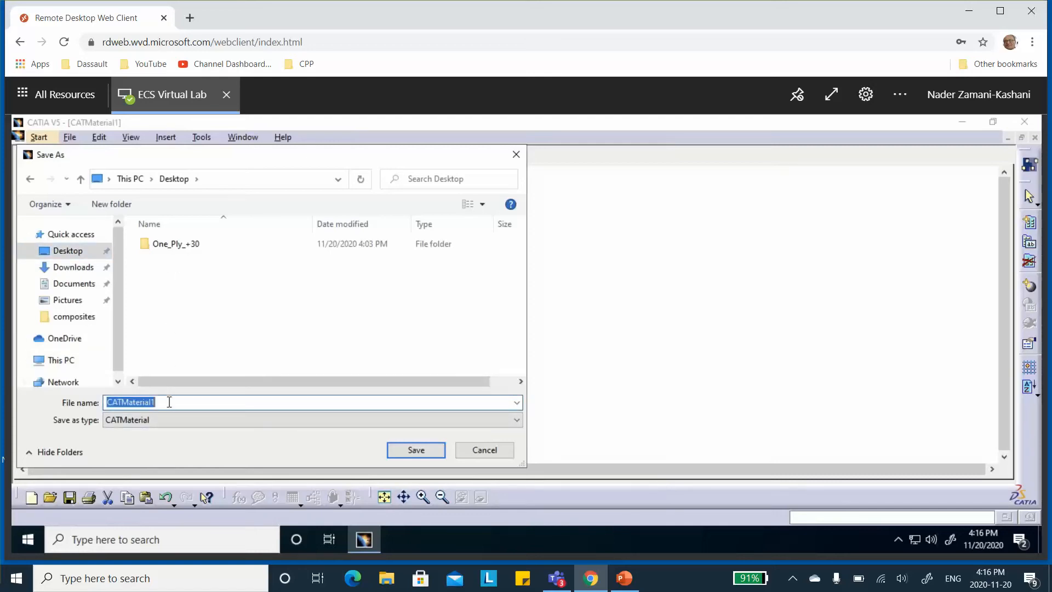
text(My_Own_Composite_Library)
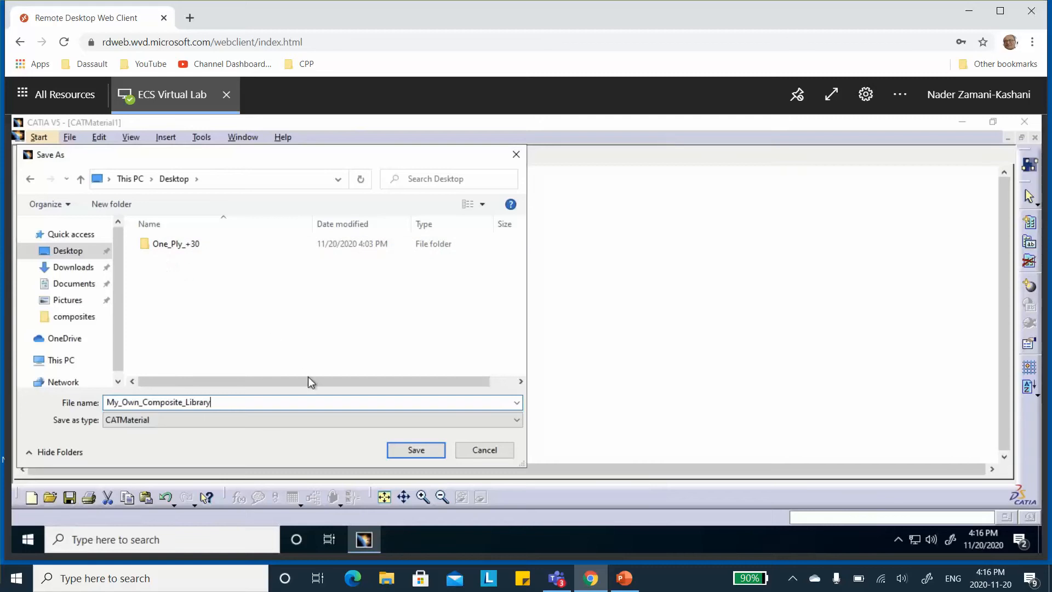
click(419, 454)
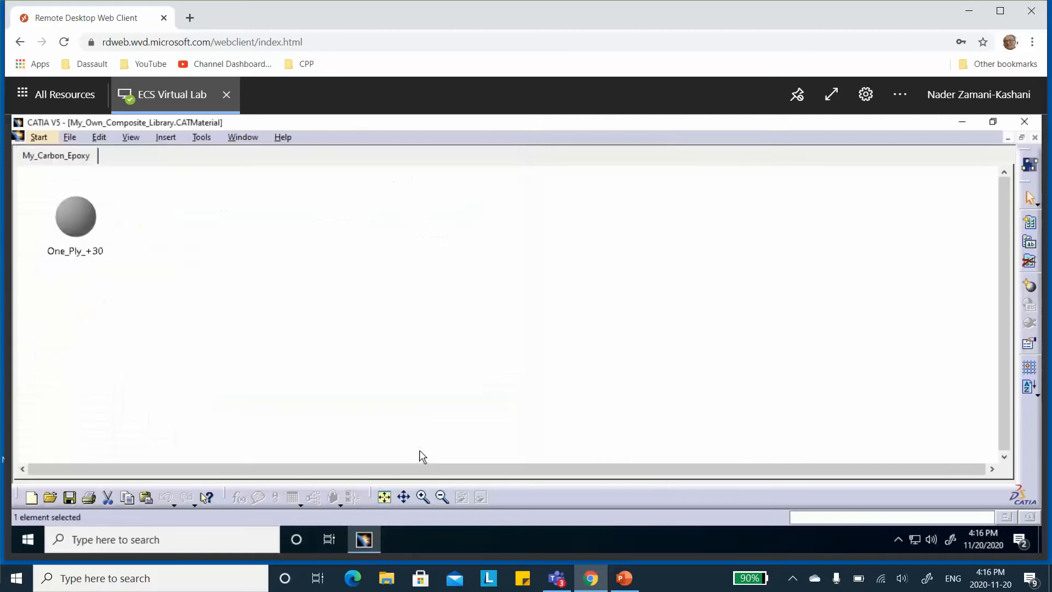
Close the material library and place its file next to the One_Ply_+30 folder on the remote desktop
click(1035, 137)
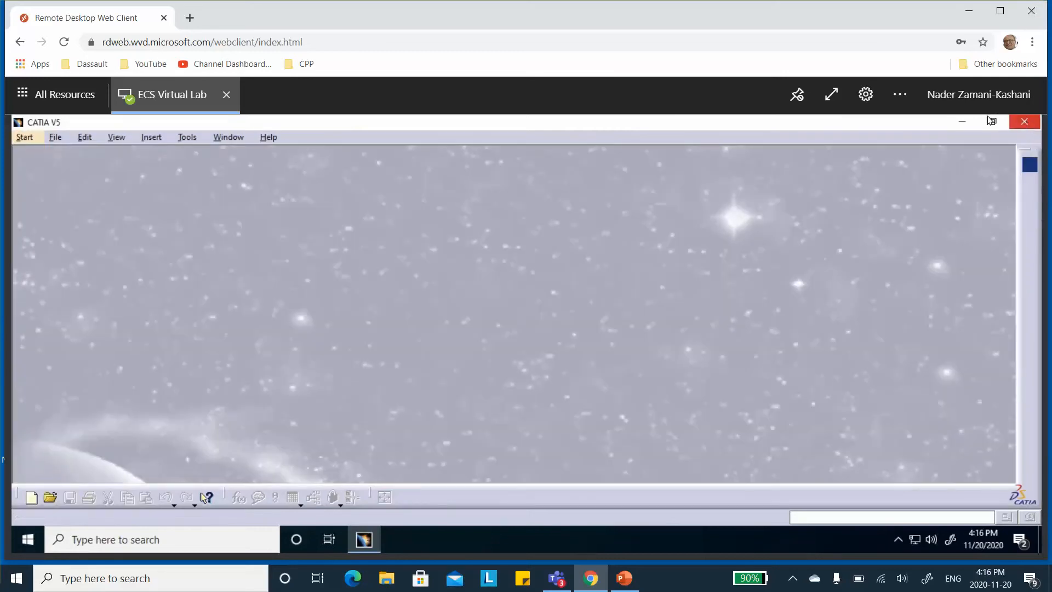
click(959, 122)
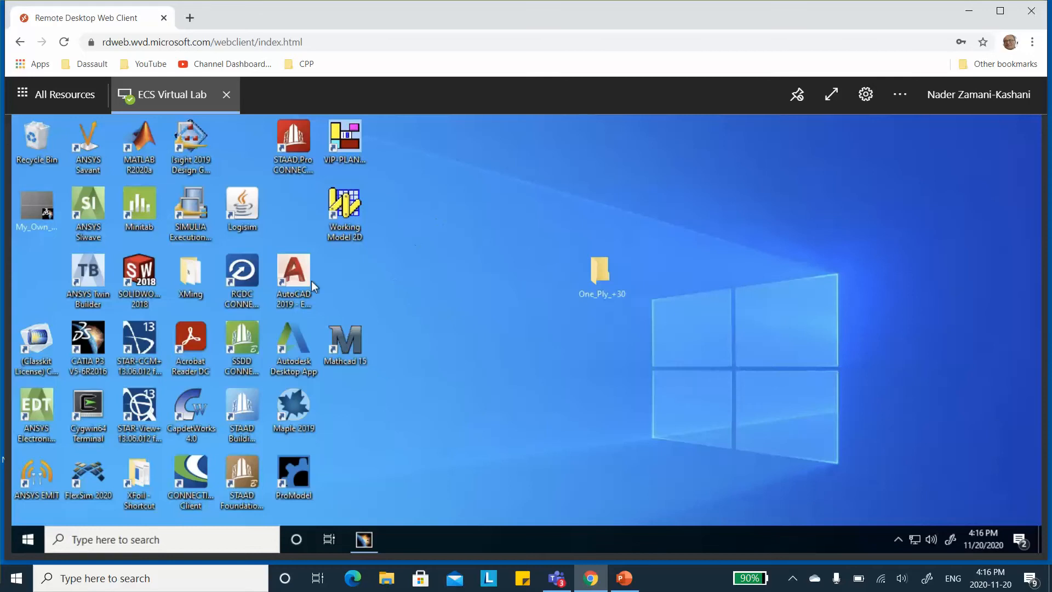
drag(34, 215, 641, 238)
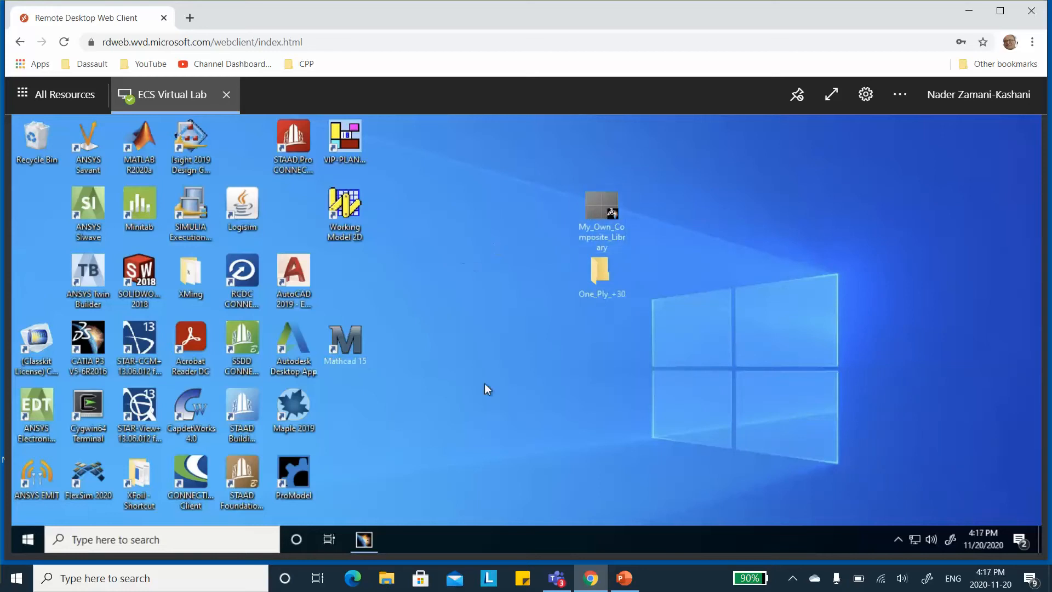
Switch back to CATIA V5 and create a new part named One_Ply_+30
mouse_move(367, 540)
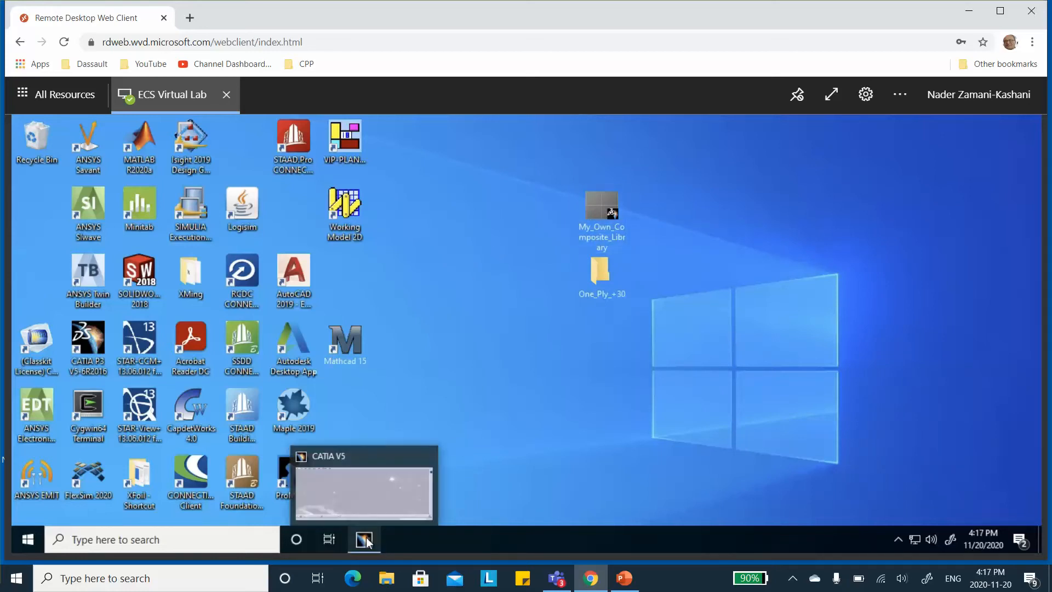
click(366, 540)
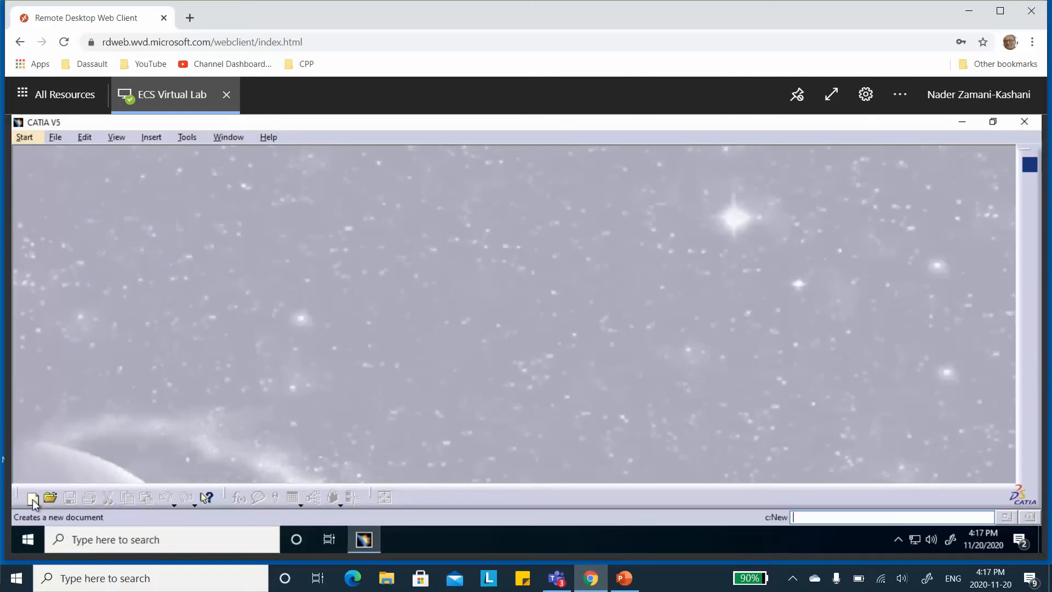
click(32, 497)
scroll(974, 324, down, 3)
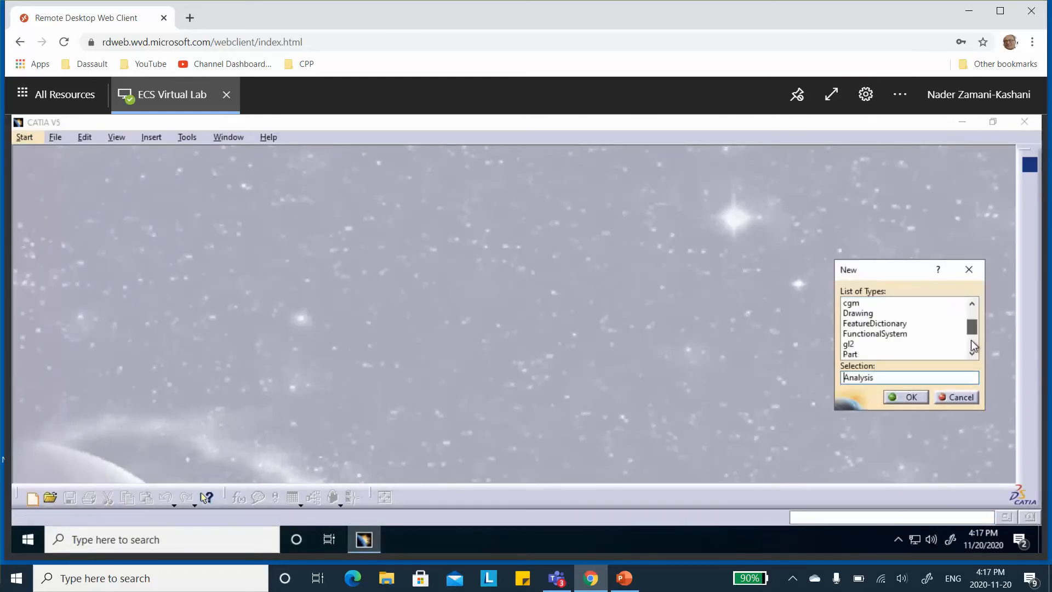
click(855, 303)
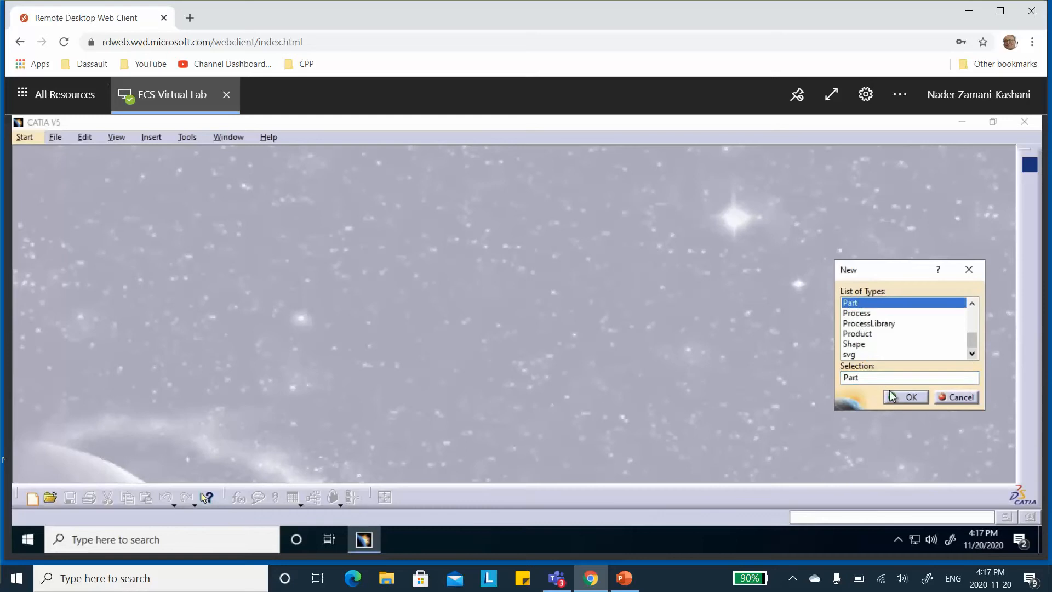
click(912, 398)
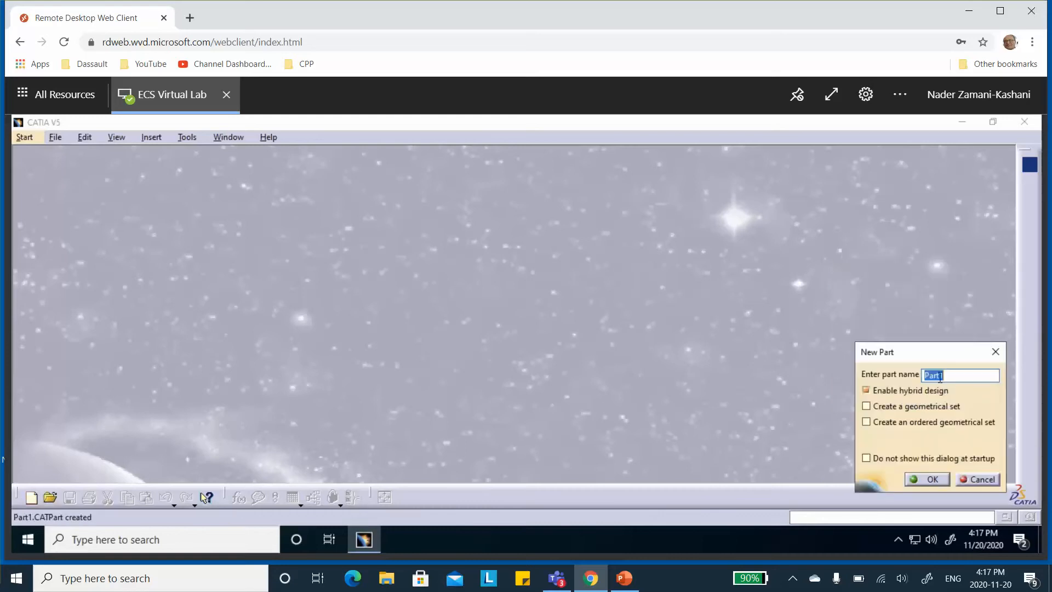
text(One_Ply_+30)
click(932, 480)
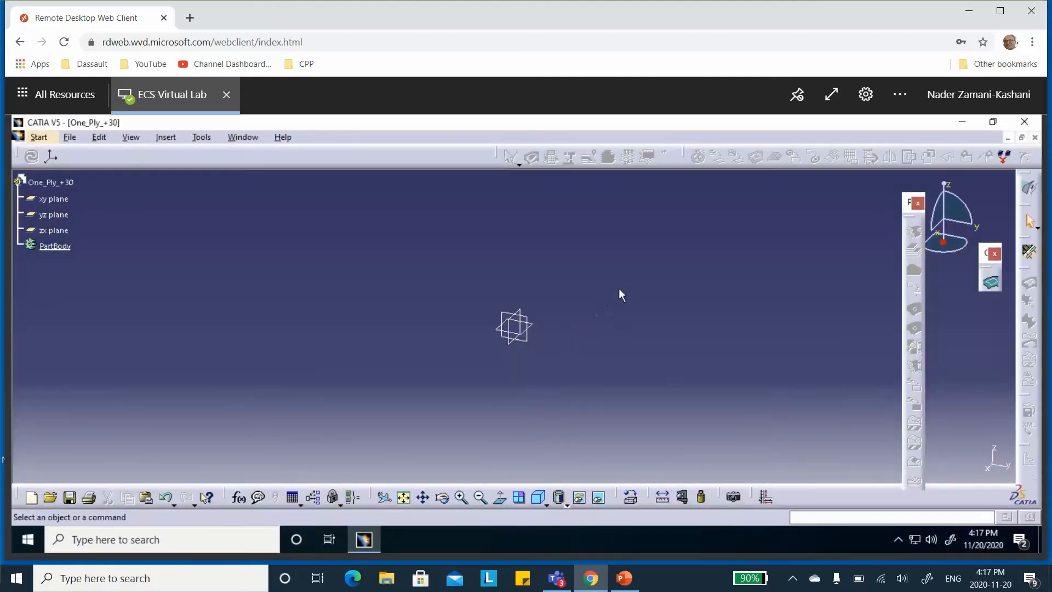
Switch the part to the Generative Shape Design workbench
click(38, 138)
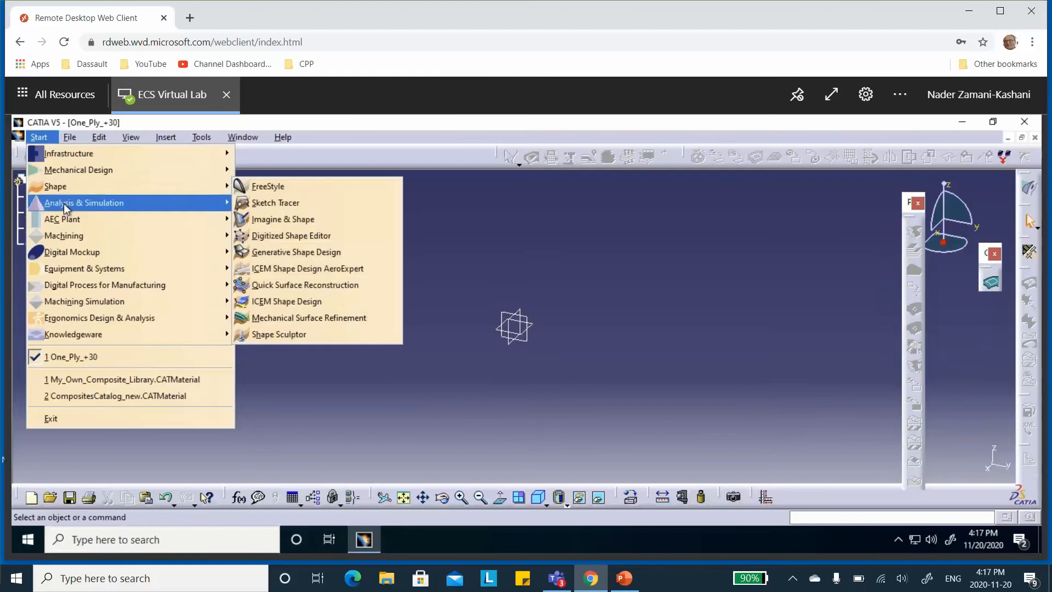
mouse_move(195, 191)
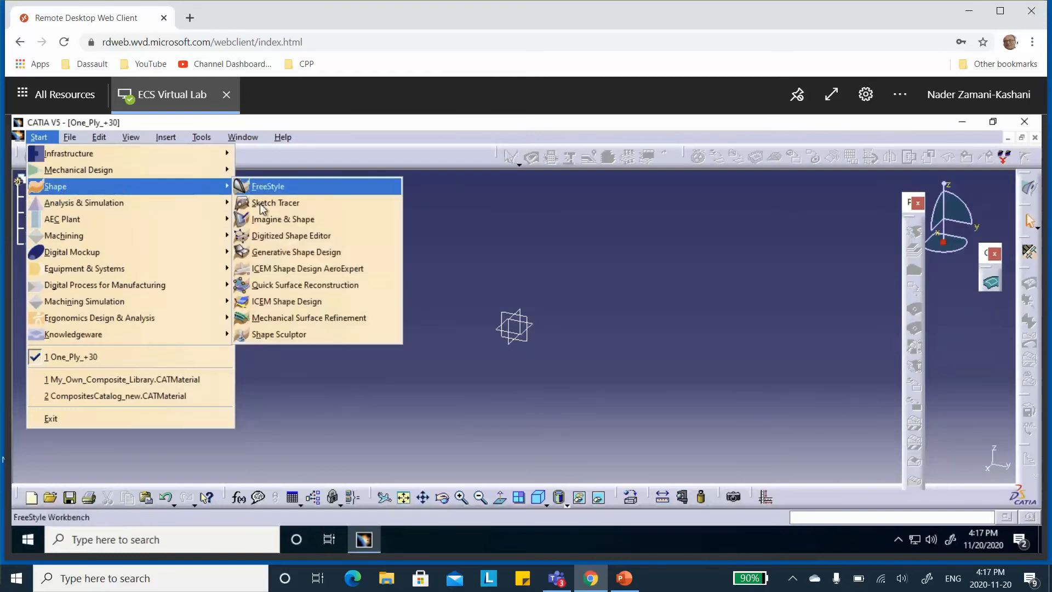
click(269, 253)
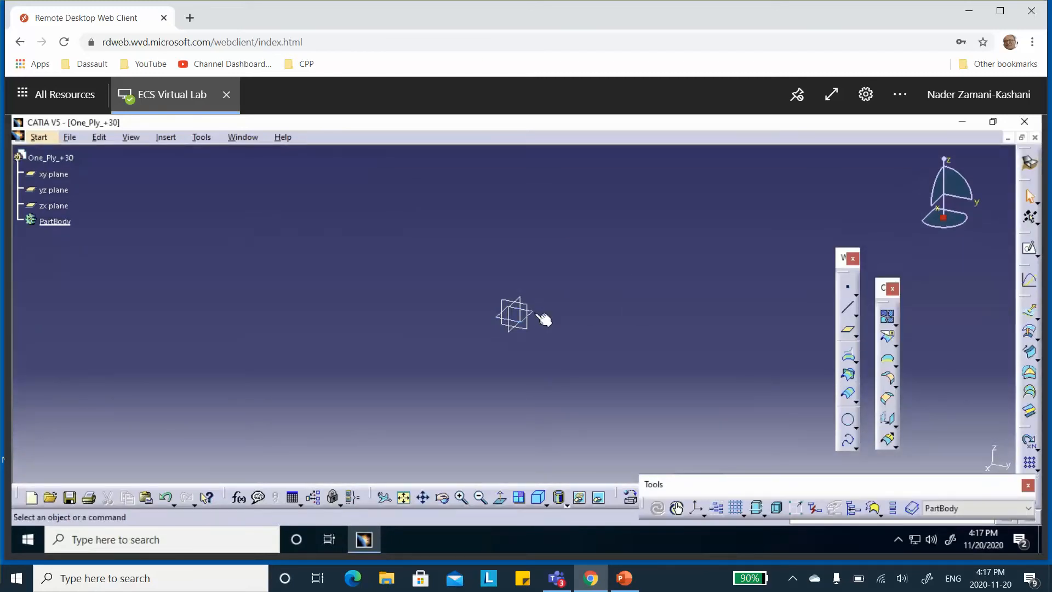
Sketch a rectangle about 6.4 in wide on the xy plane with one corner at the origin
click(540, 315)
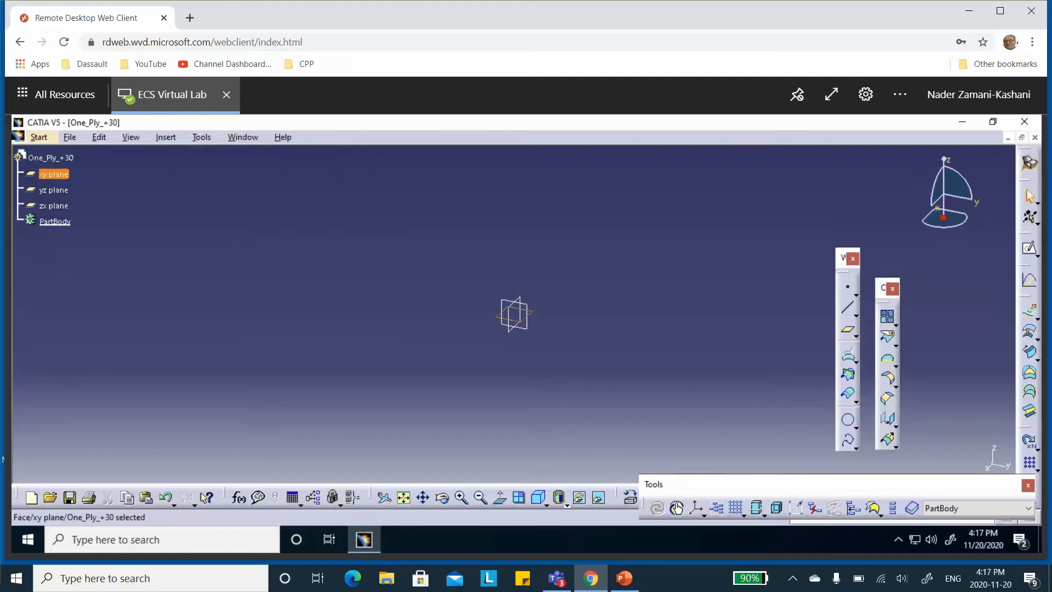
click(1029, 249)
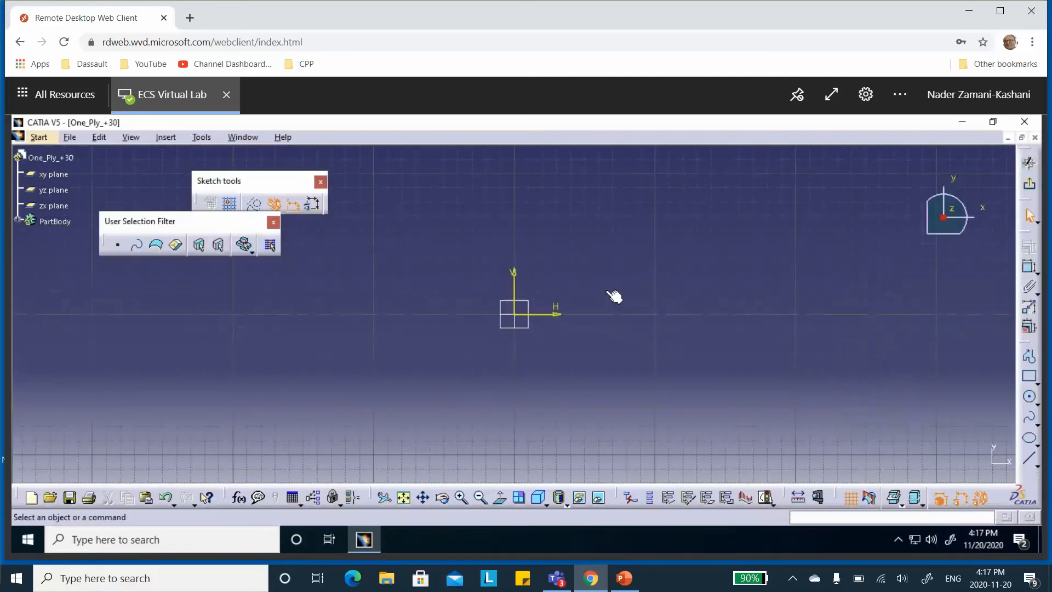
click(1028, 377)
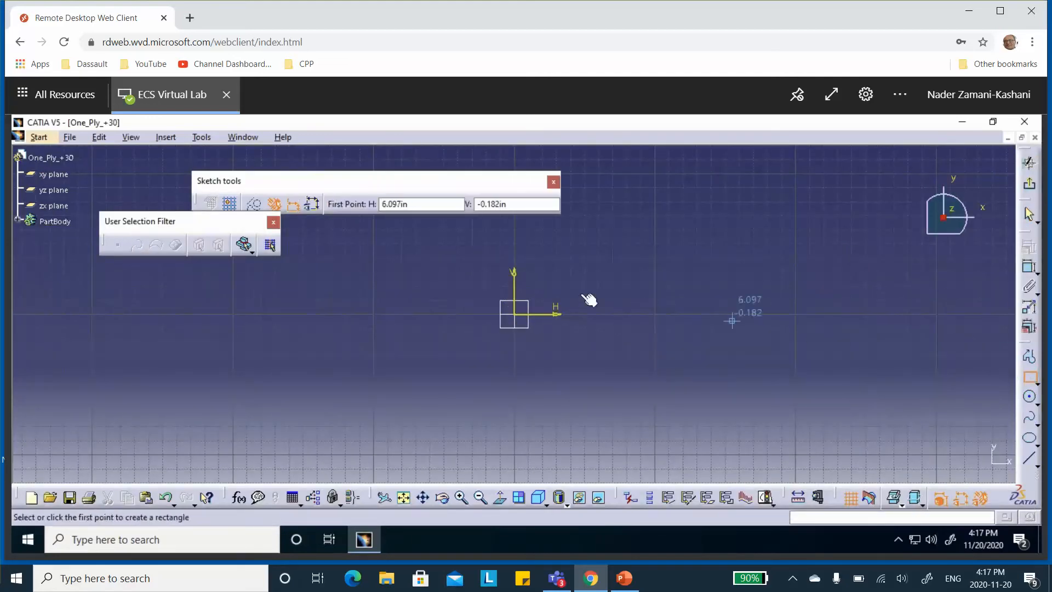
click(515, 315)
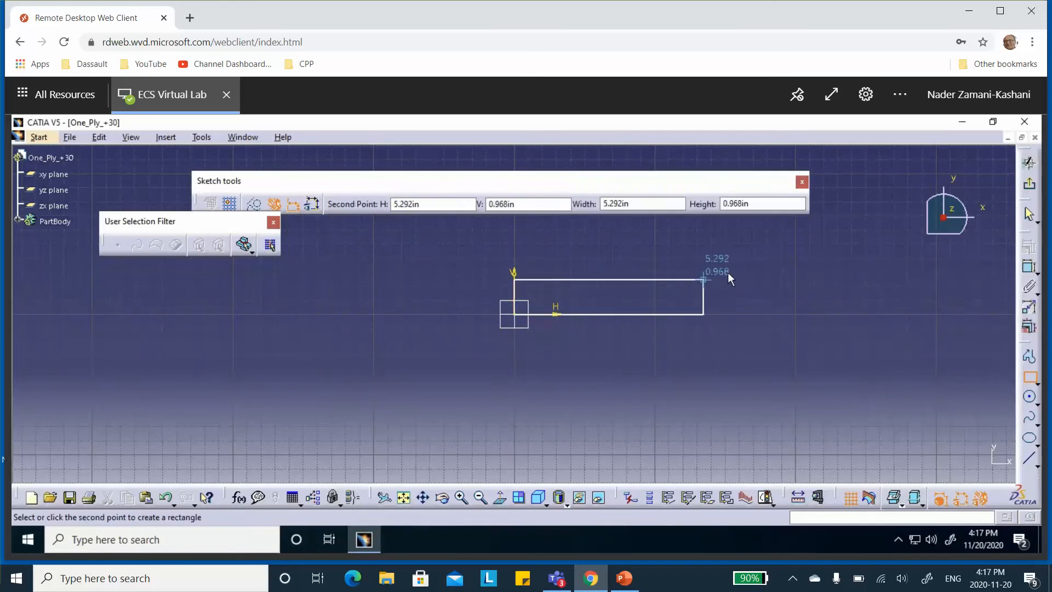
click(744, 264)
Dimension the rectangle's upper horizontal edge and set its length to 4 in
click(1029, 267)
click(567, 264)
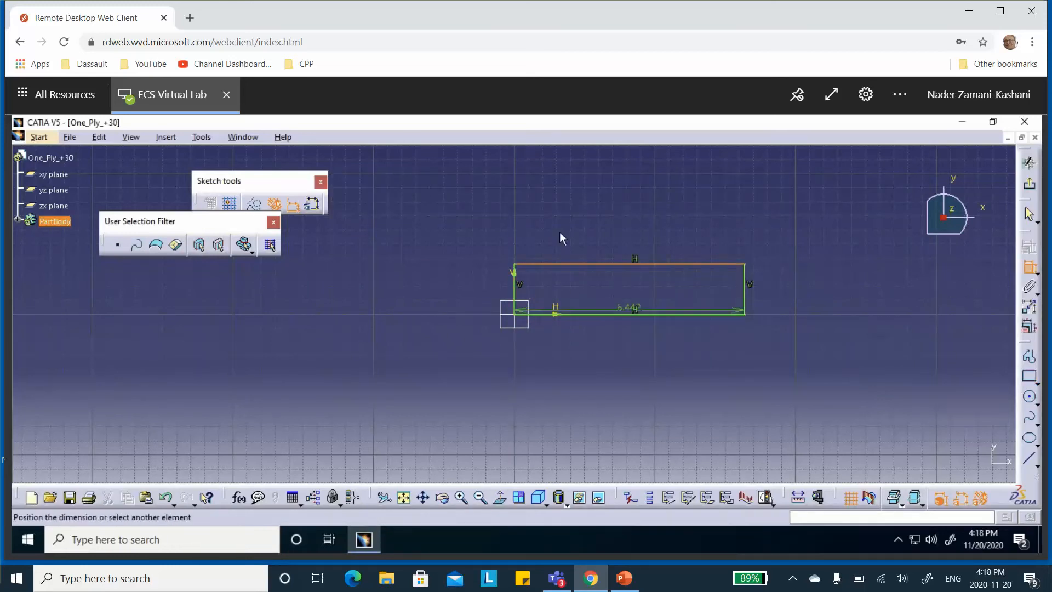
click(584, 223)
double_click(584, 224)
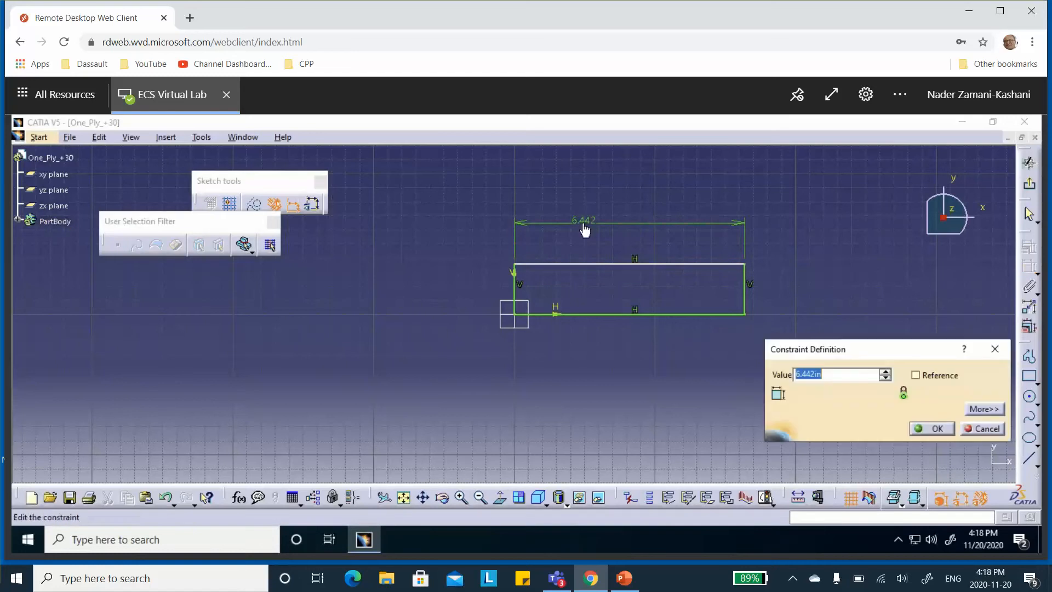
text(4)
click(931, 430)
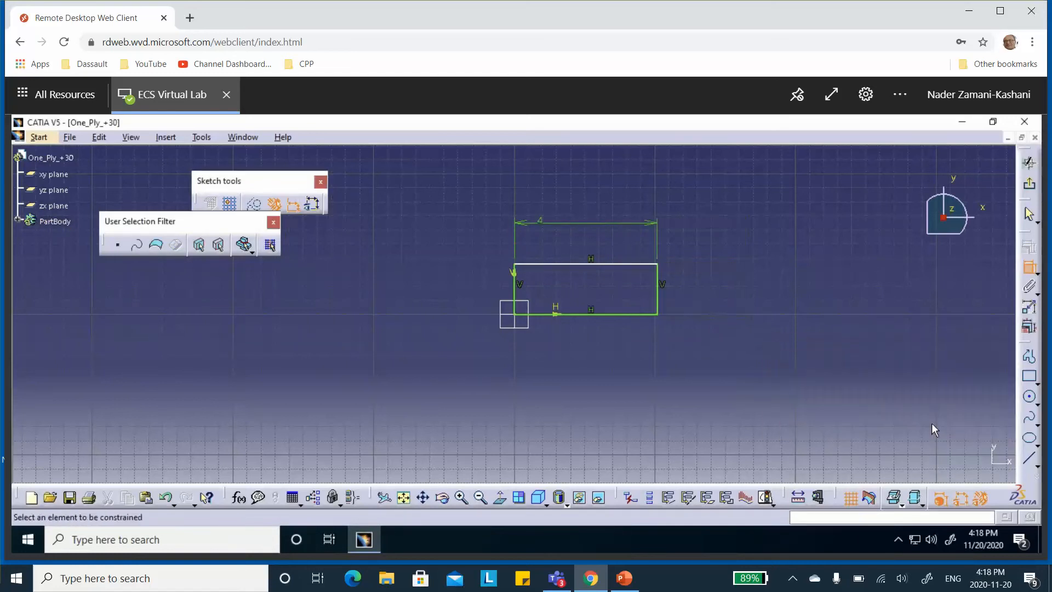
Dimension the rectangle's vertical side, set it to 1 in and leave the sketch
click(657, 288)
click(699, 282)
double_click(700, 281)
text(1)
click(931, 429)
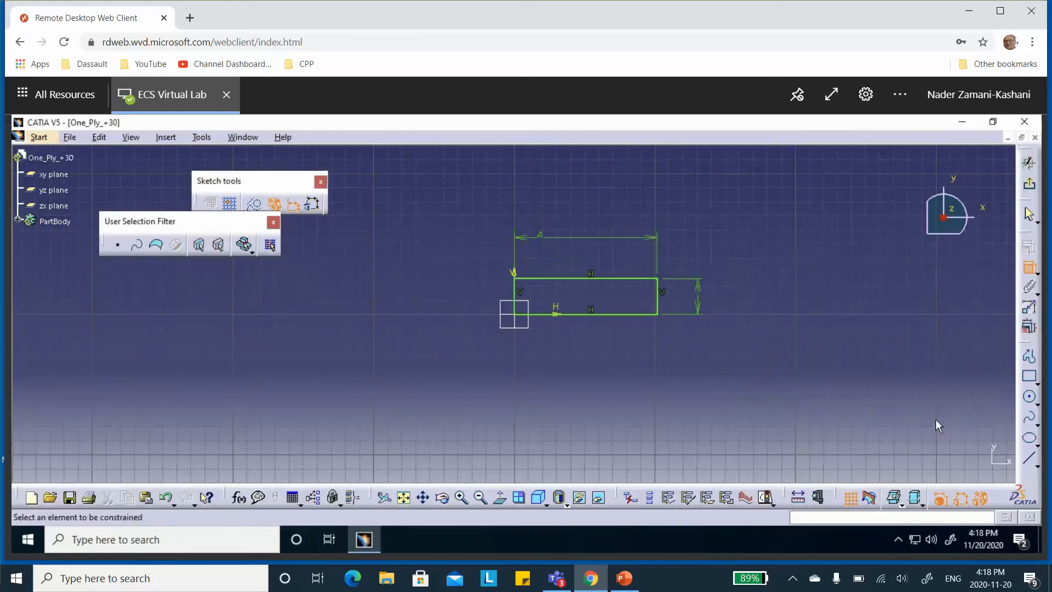
click(1027, 163)
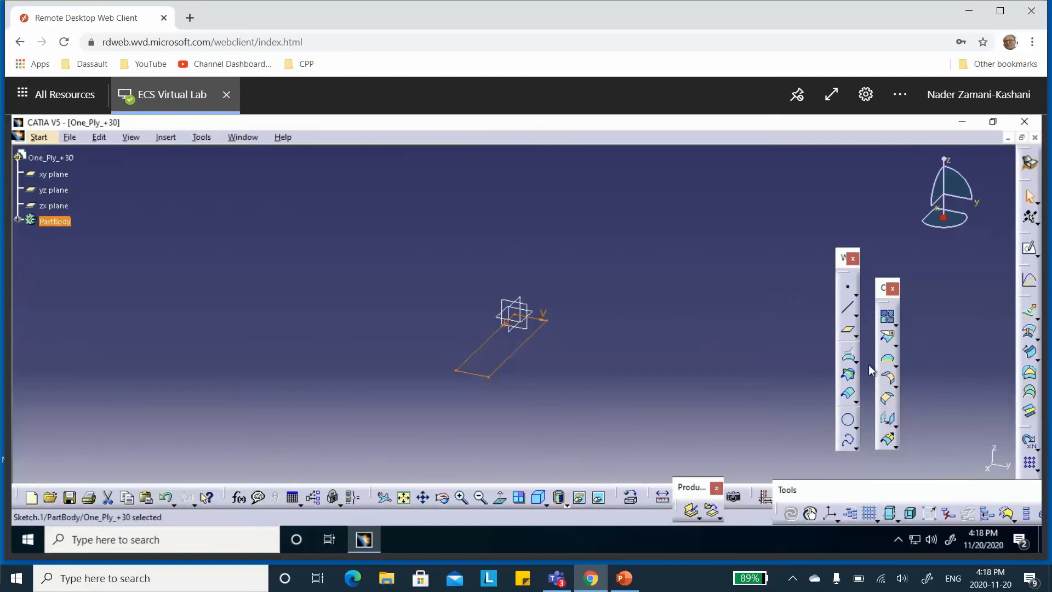
Create a Fill surface bounded by the rectangular sketch
drag(1029, 299, 976, 278)
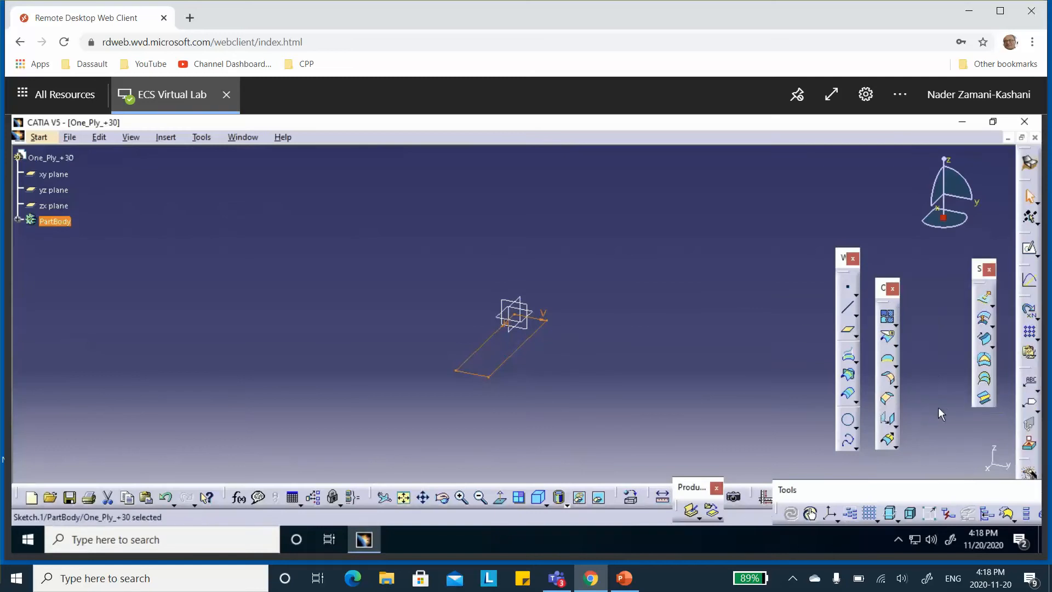
click(985, 361)
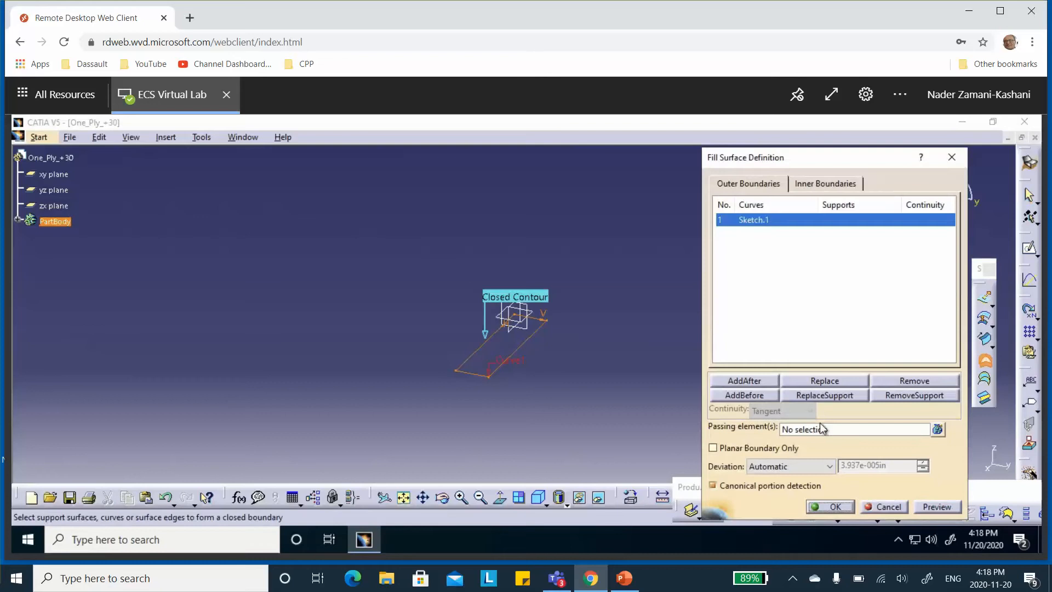
click(837, 506)
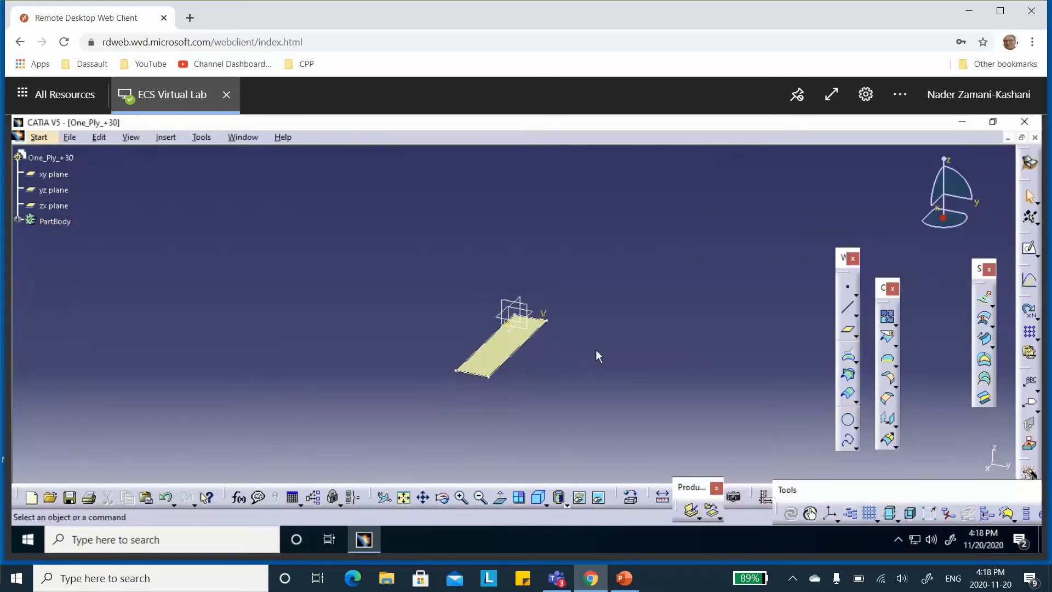
Create a Join containing only the filled rectangular surface, keeping the default parameters
click(887, 319)
click(512, 346)
click(795, 435)
Reopen the Join feature's definition to check its input surface and parameters, and close it with the settings unaltered
click(18, 220)
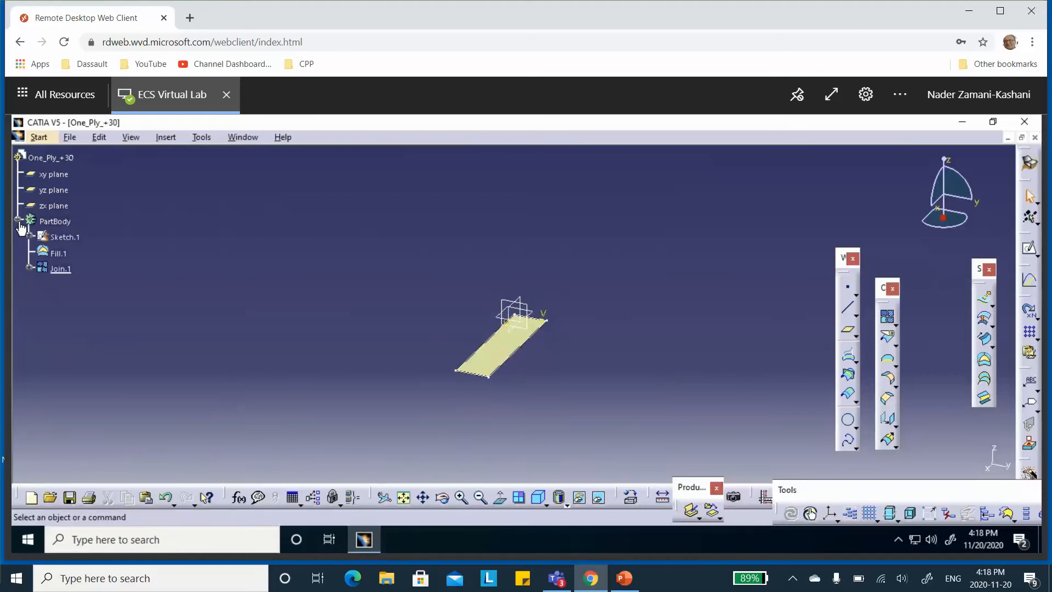
click(55, 270)
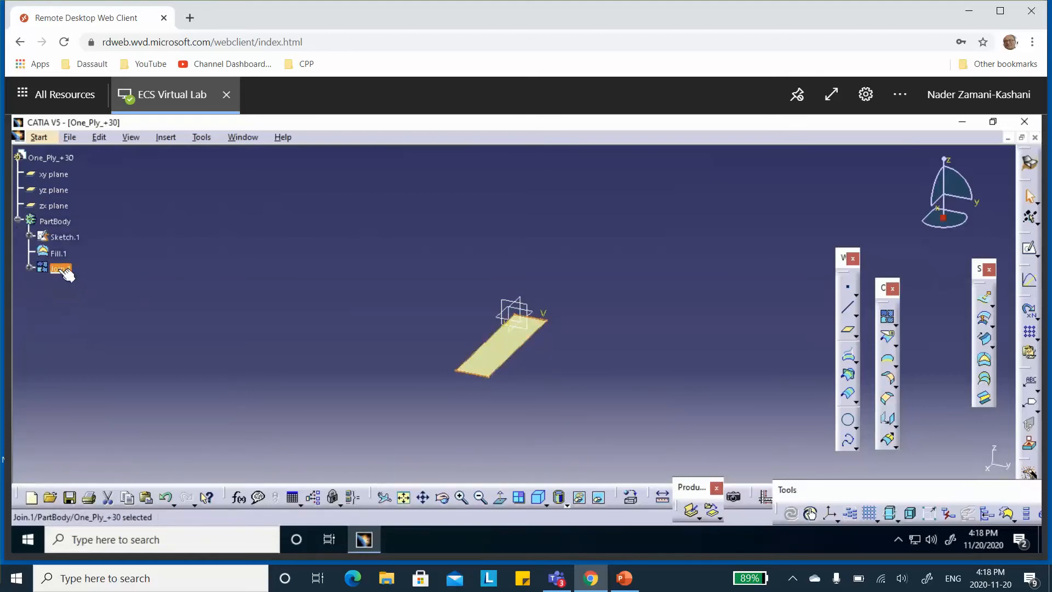
double_click(60, 269)
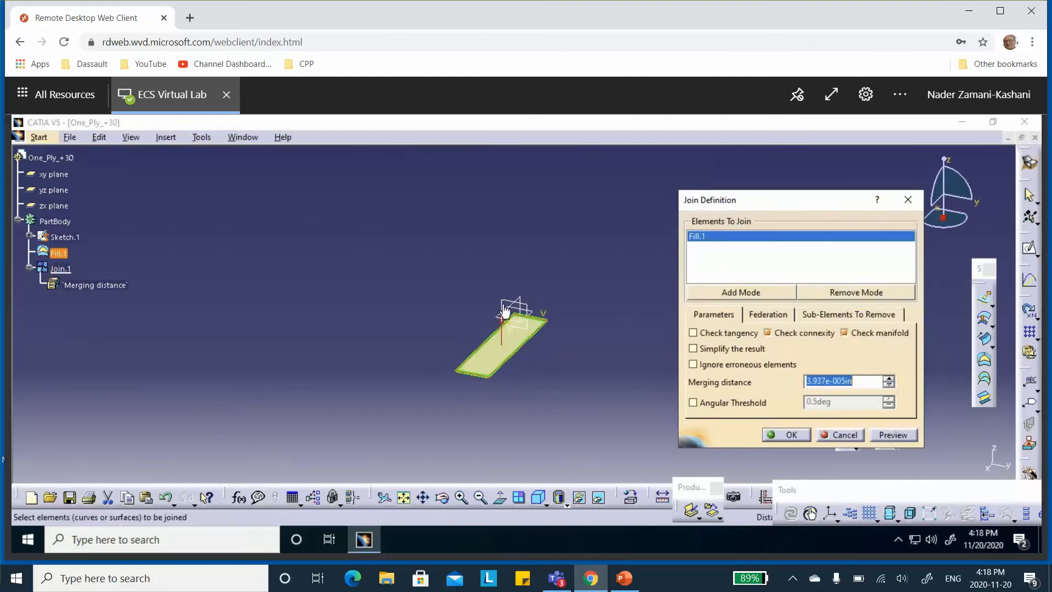
middle_drag(519, 360, 480, 216)
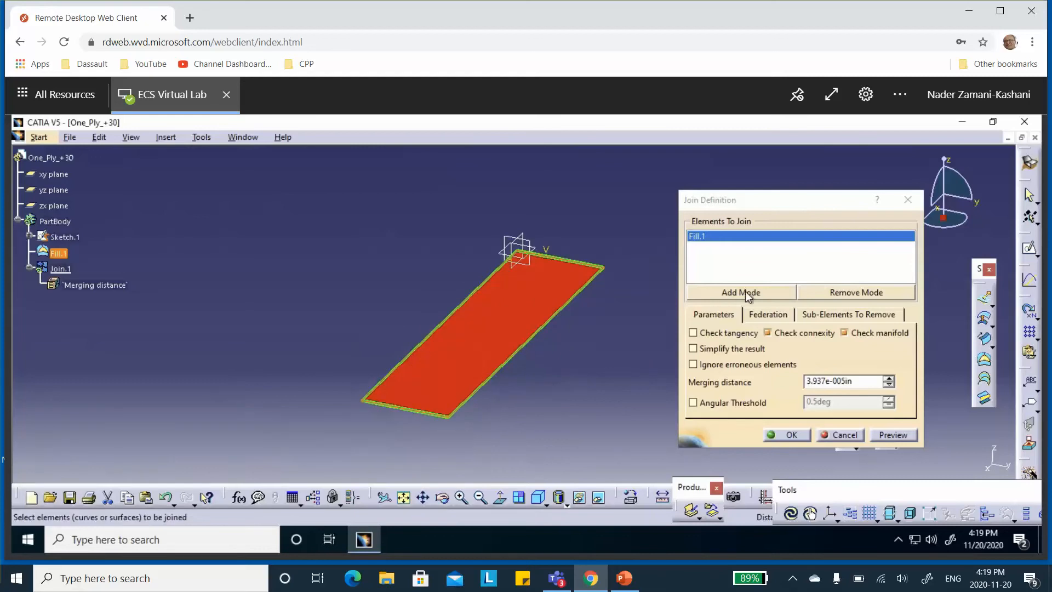
middle_drag(581, 385, 495, 317)
middle_drag(415, 298, 621, 194)
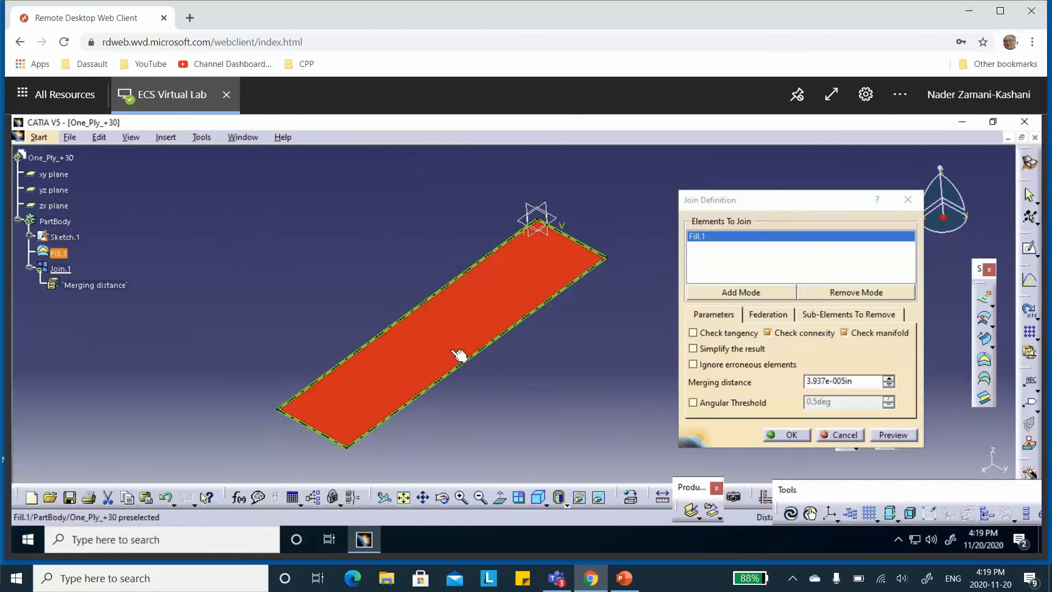
click(790, 435)
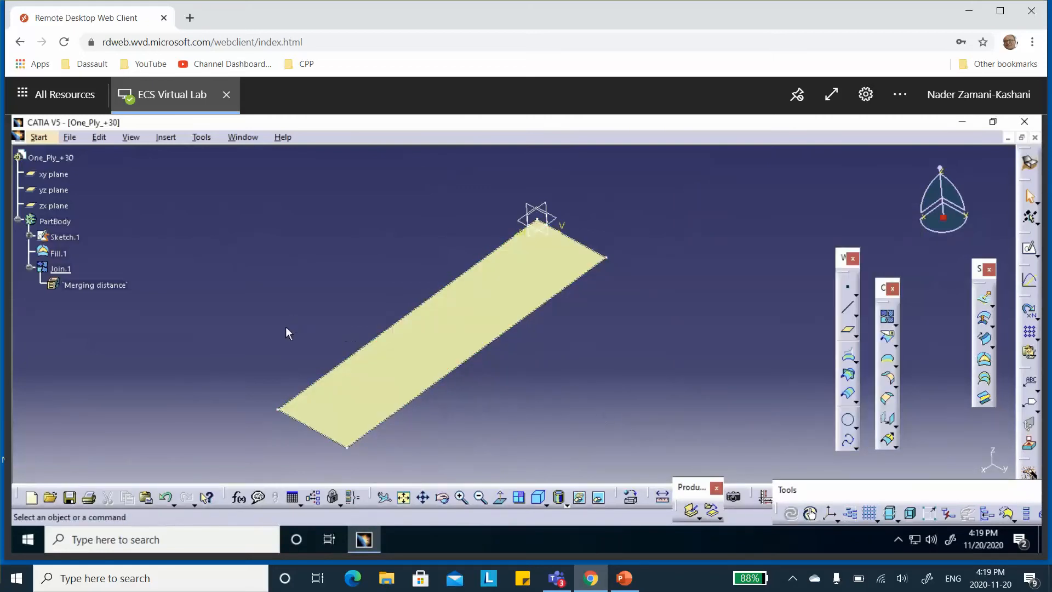
Save the part as One_Ply_+30 in the One_Ply_+30 folder on the Desktop through Save Management
click(70, 138)
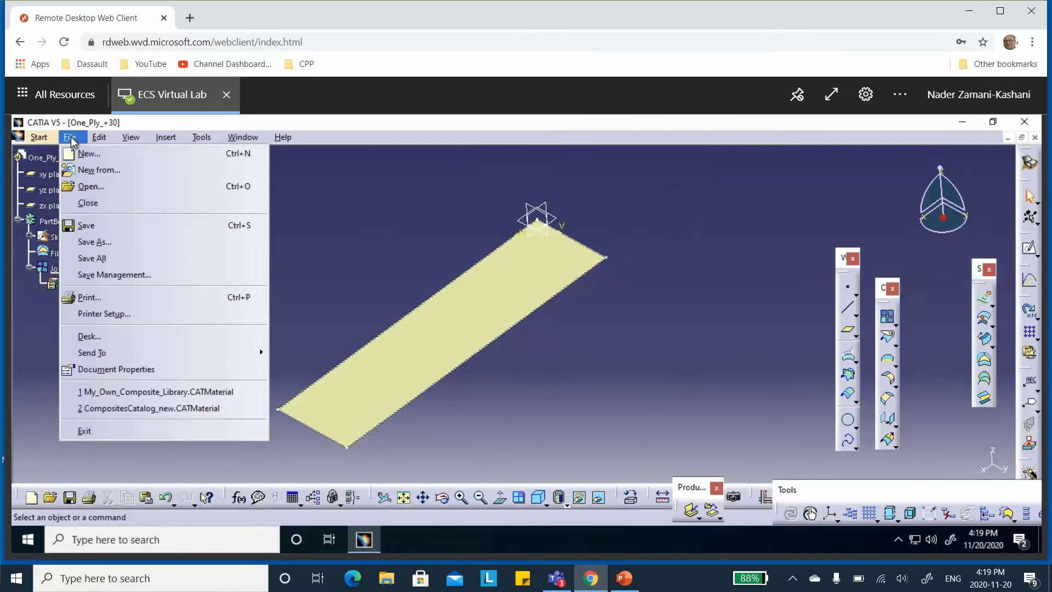
click(113, 275)
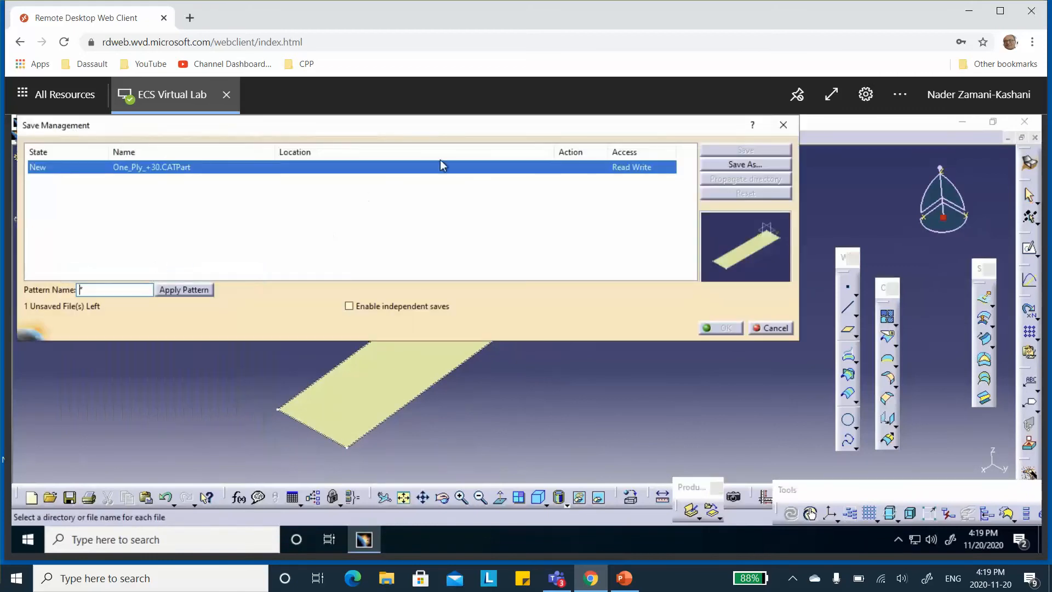
click(745, 164)
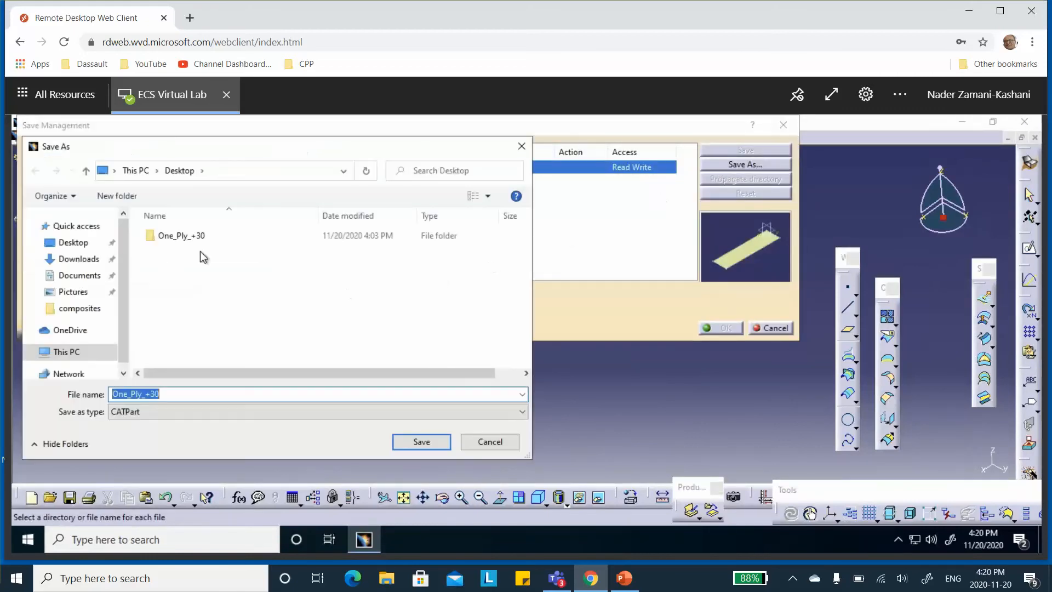
double_click(175, 237)
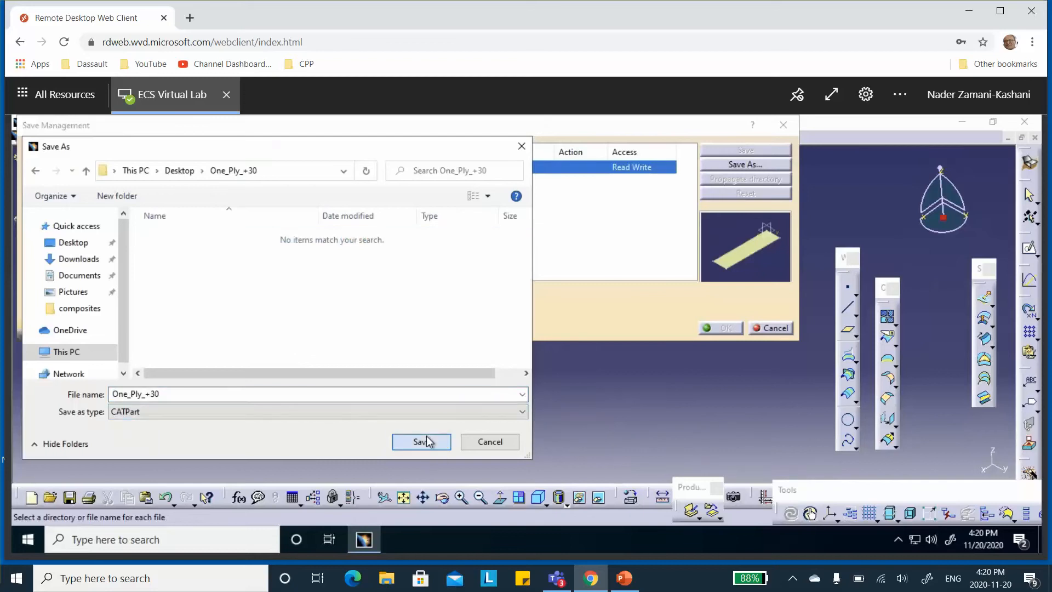
click(426, 440)
click(721, 328)
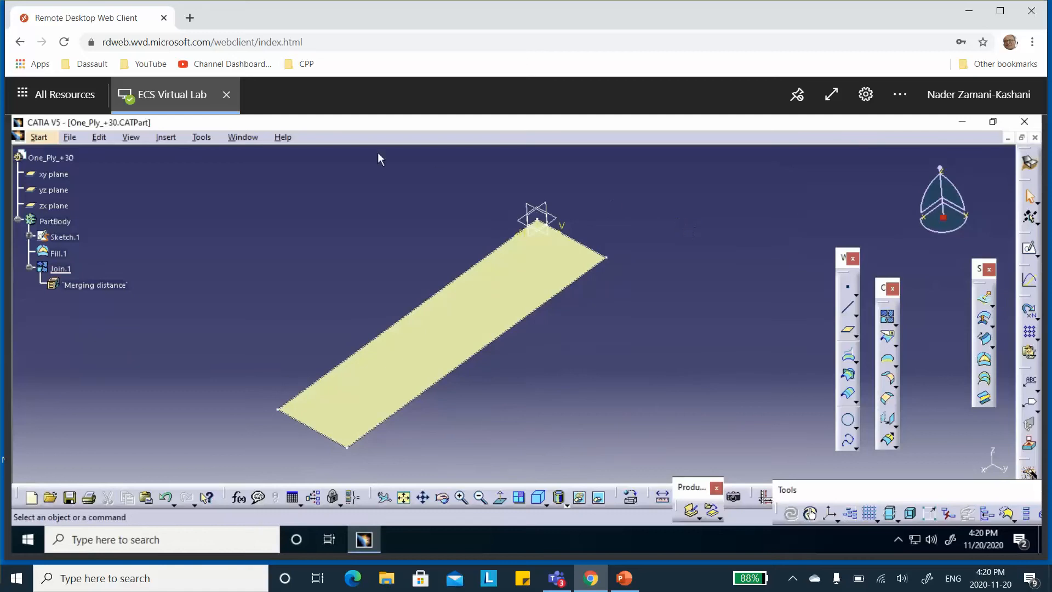
Switch the part to the Composites Design workbench and show the remote desktop session in full screen
click(38, 138)
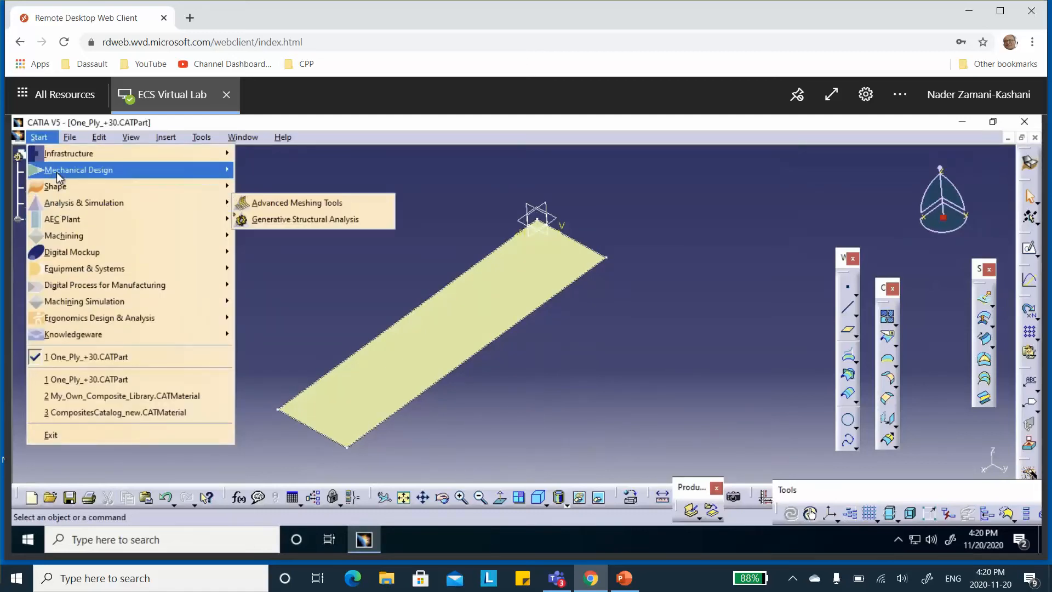
mouse_move(92, 176)
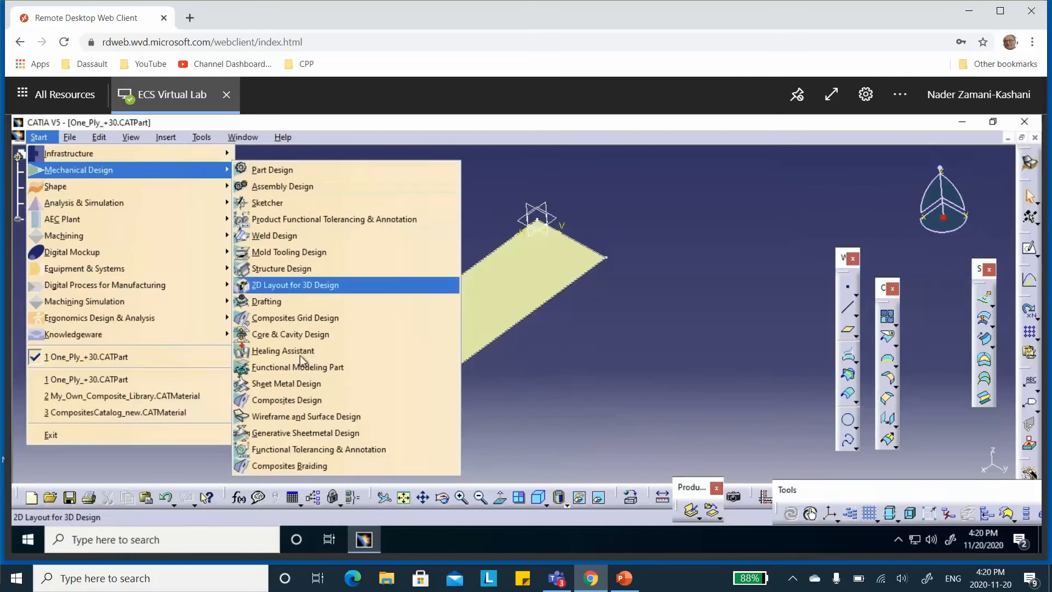
click(285, 404)
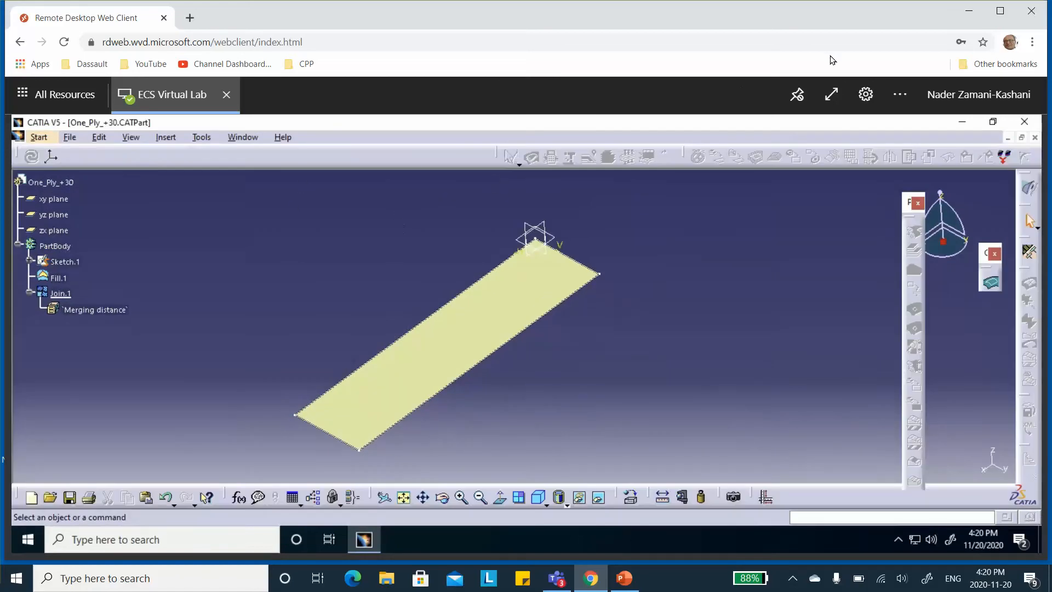
click(831, 94)
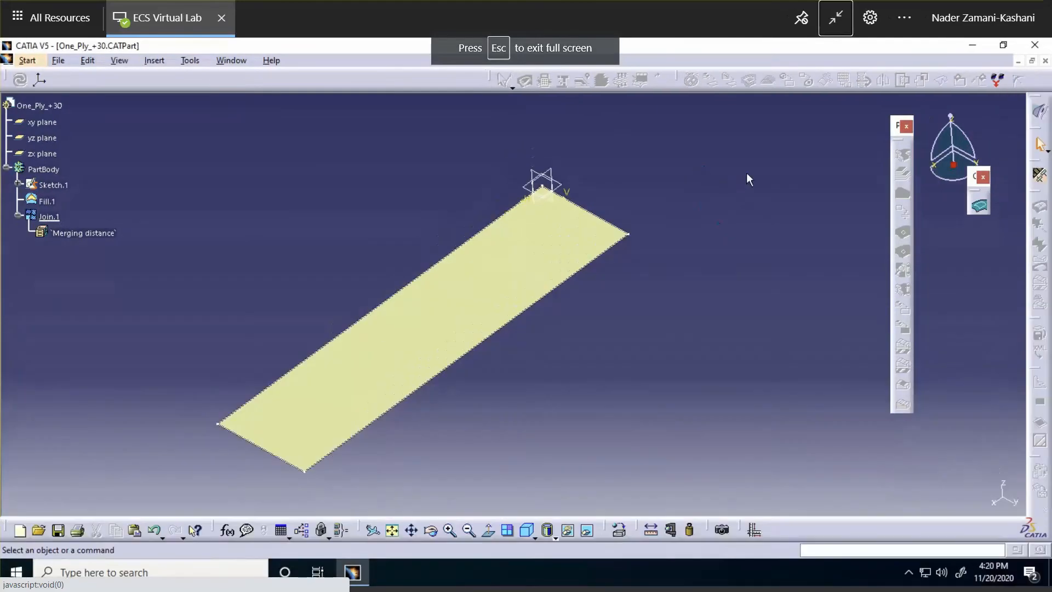
Create the Composites Parameters and add the One_Ply_+30 material from the My_Own_Composite_Library catalog on the Desktop
click(1040, 176)
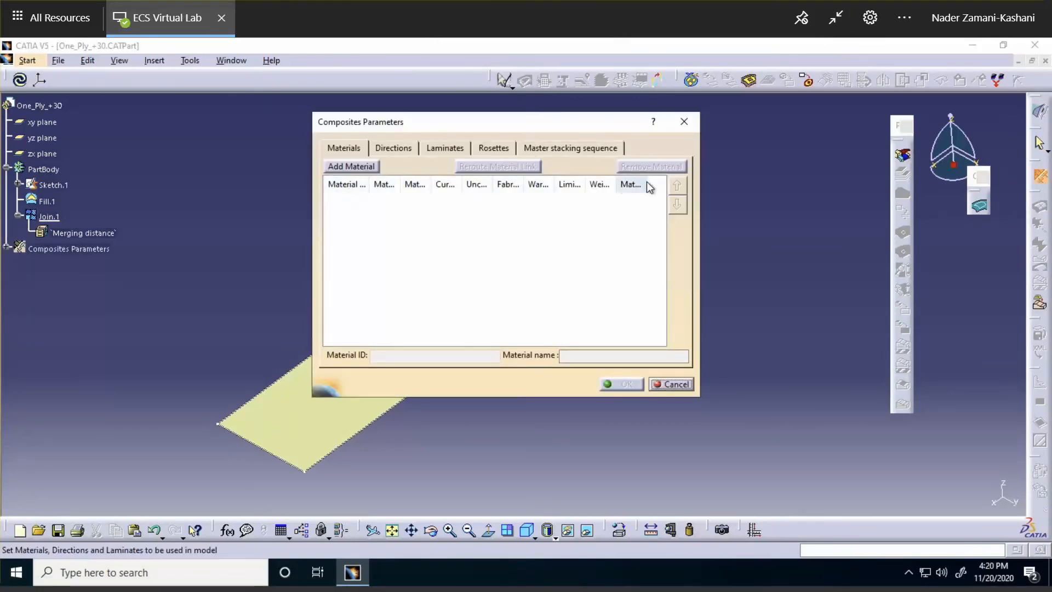
click(350, 166)
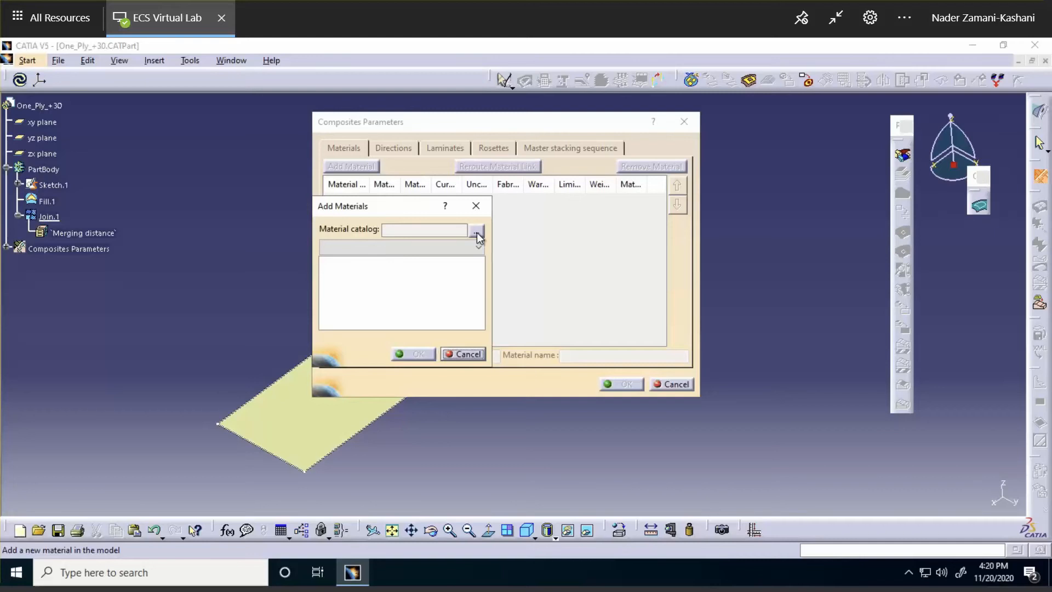
click(477, 234)
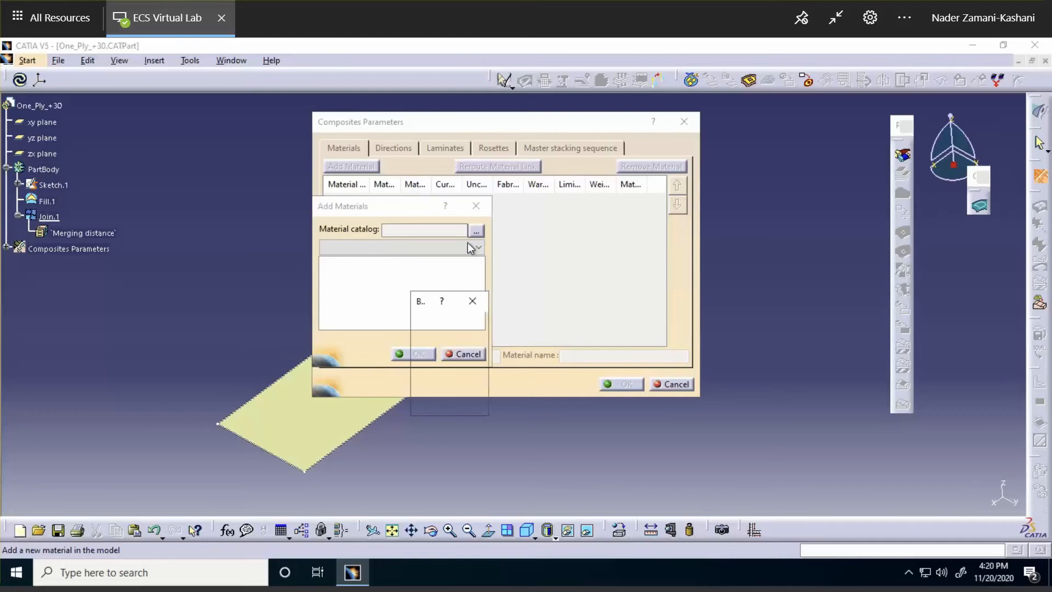
click(281, 289)
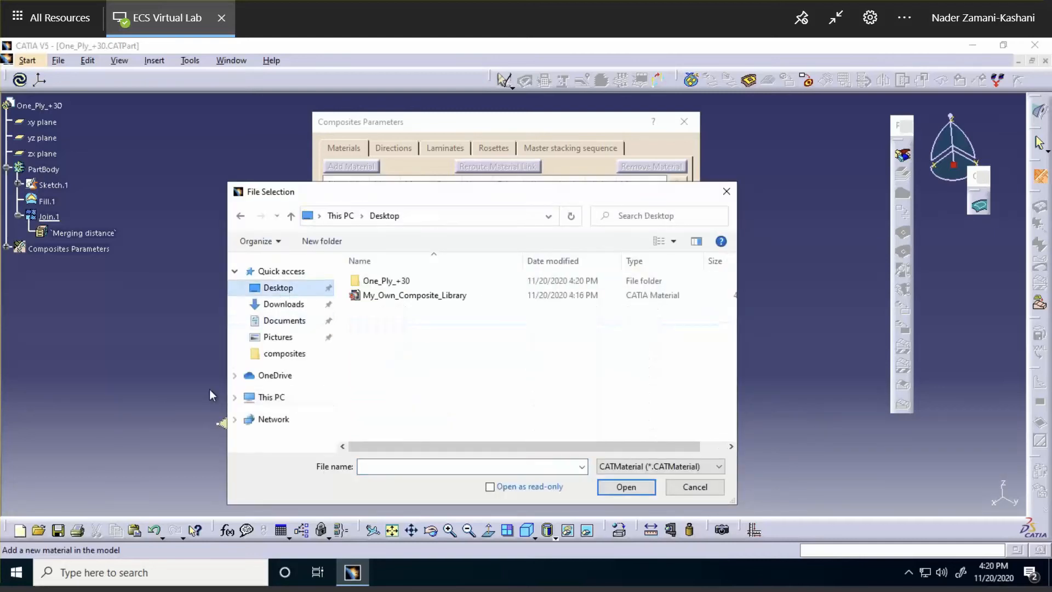
click(425, 299)
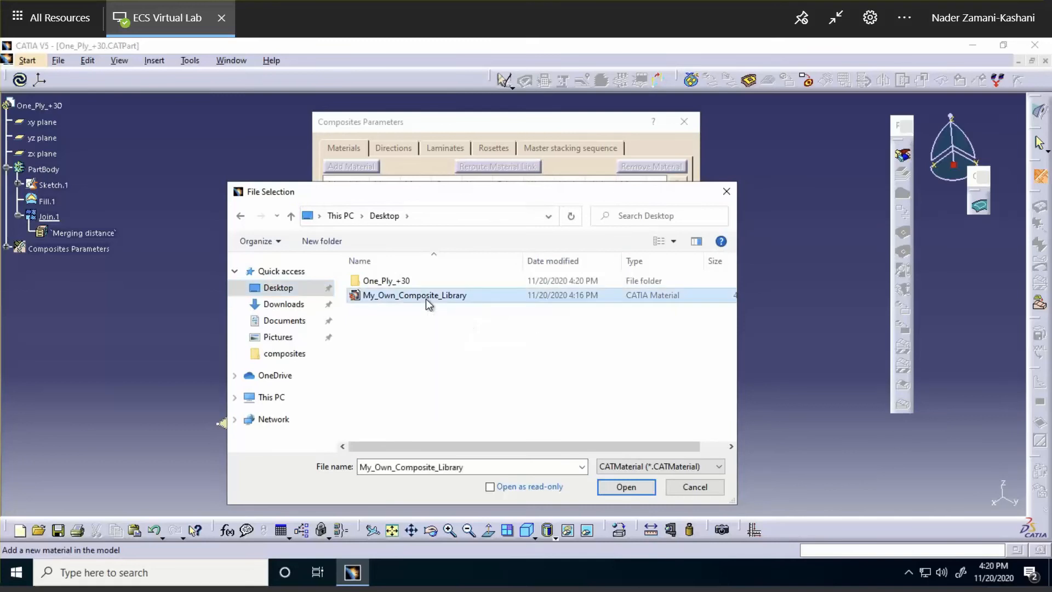
click(627, 487)
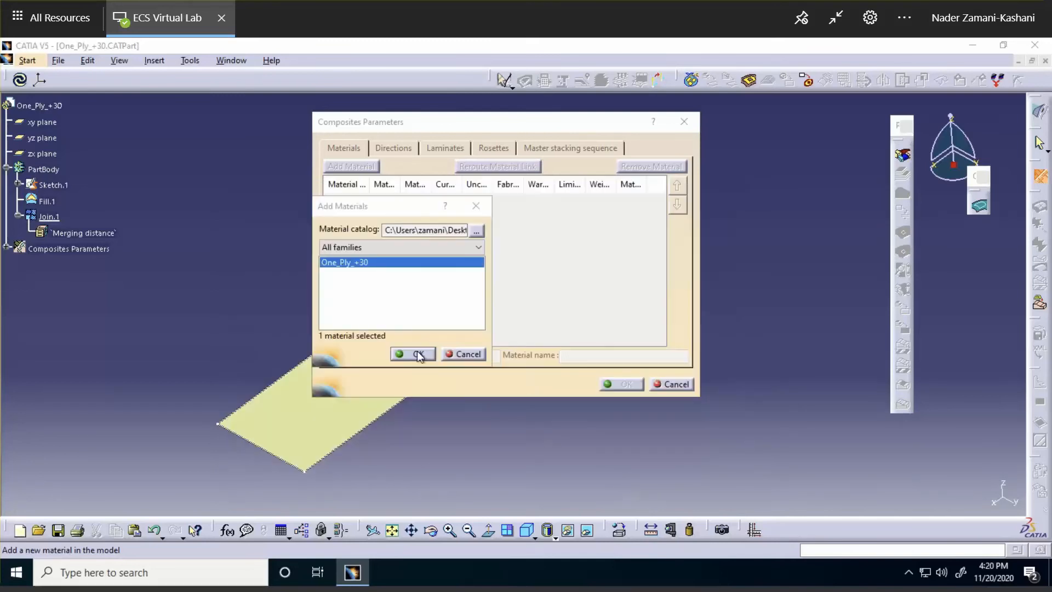
click(416, 354)
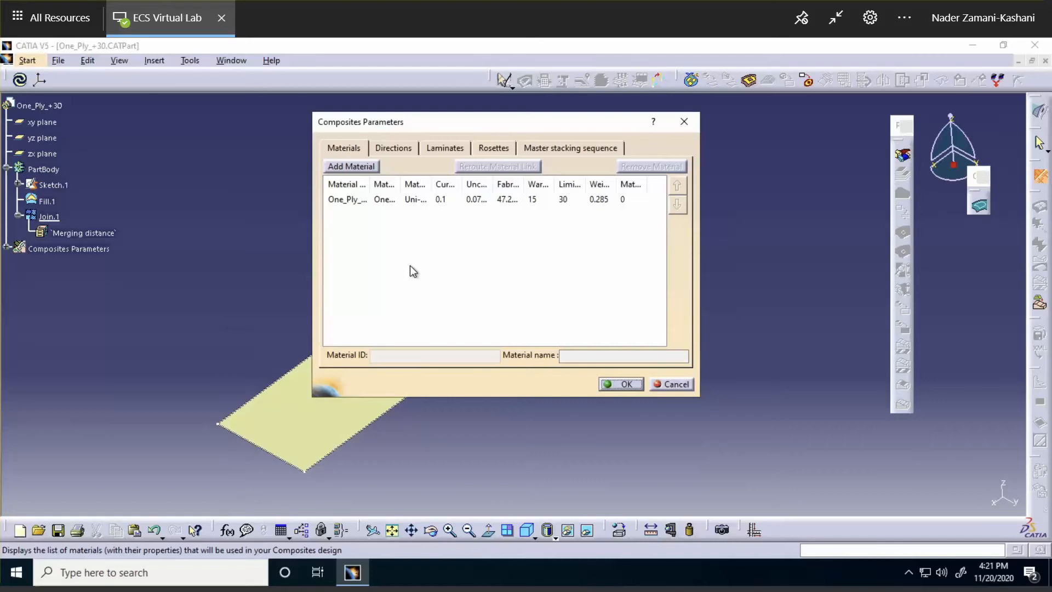
Add the P1454_G814 material from the composites catalog in the Program Files installation to the Composites Parameters
click(346, 167)
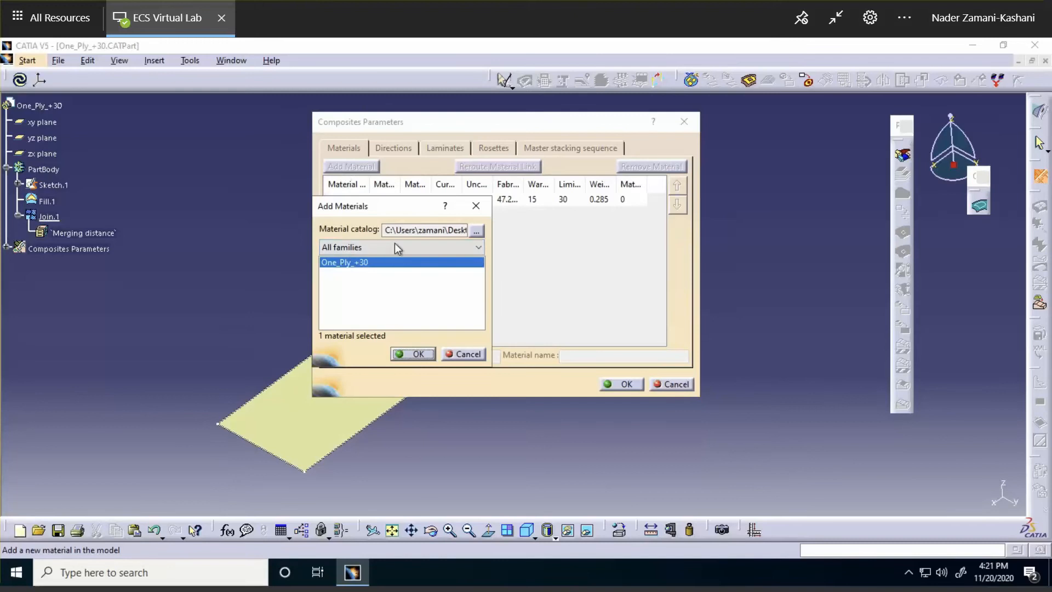
click(476, 230)
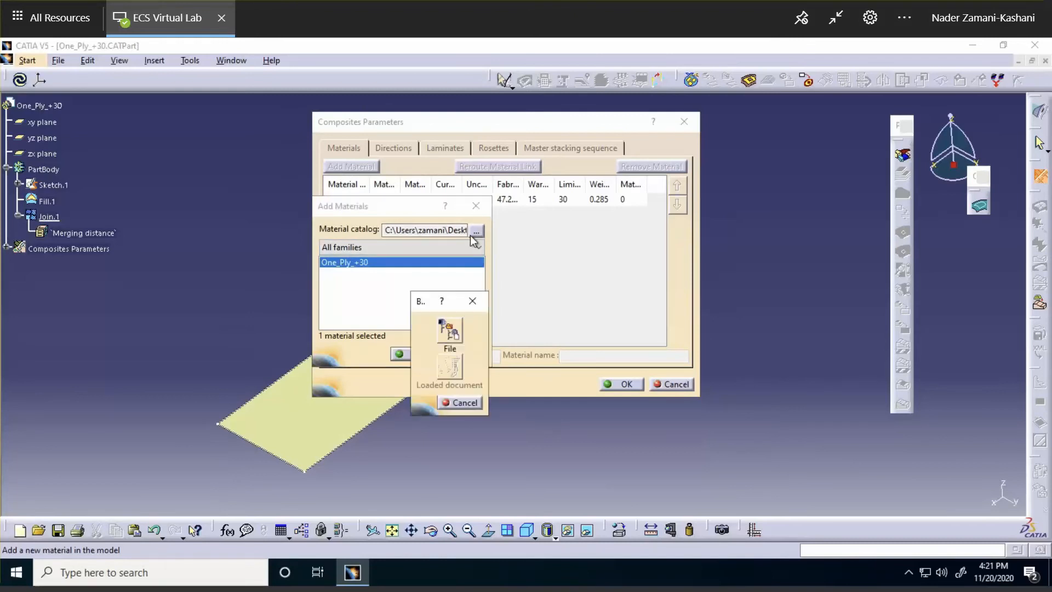
double_click(378, 339)
double_click(390, 310)
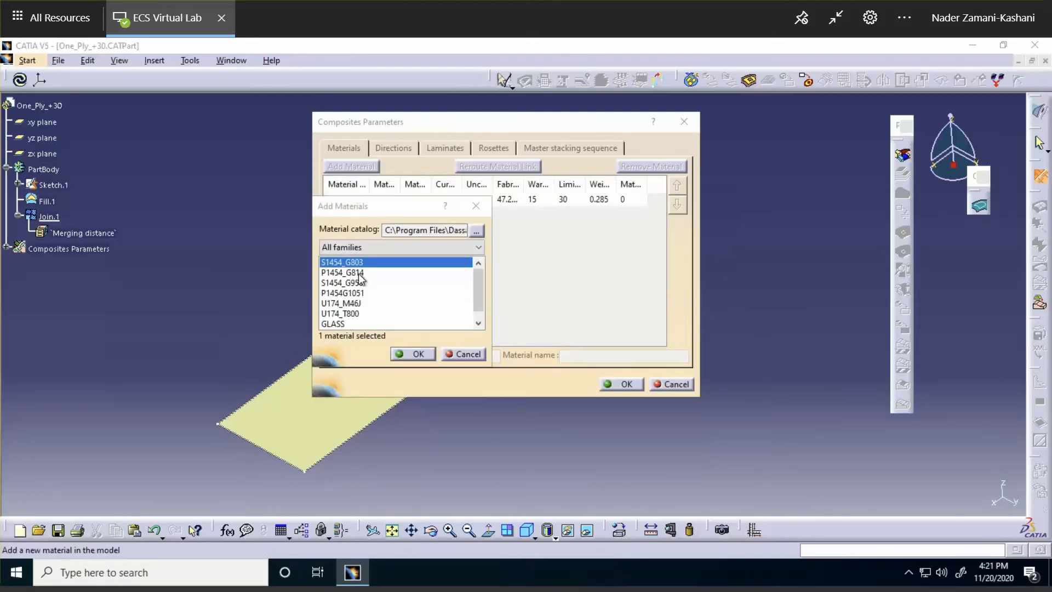
click(360, 274)
click(412, 355)
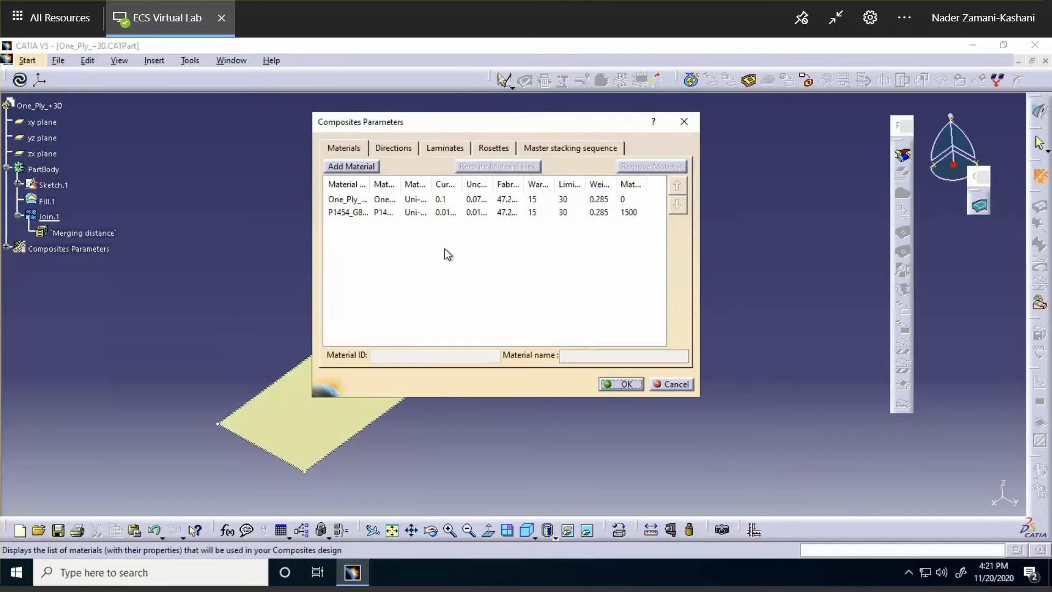
Add a ply direction named "my 30 degrees" with value 30 and a tan colour, and return to the materials list
click(391, 149)
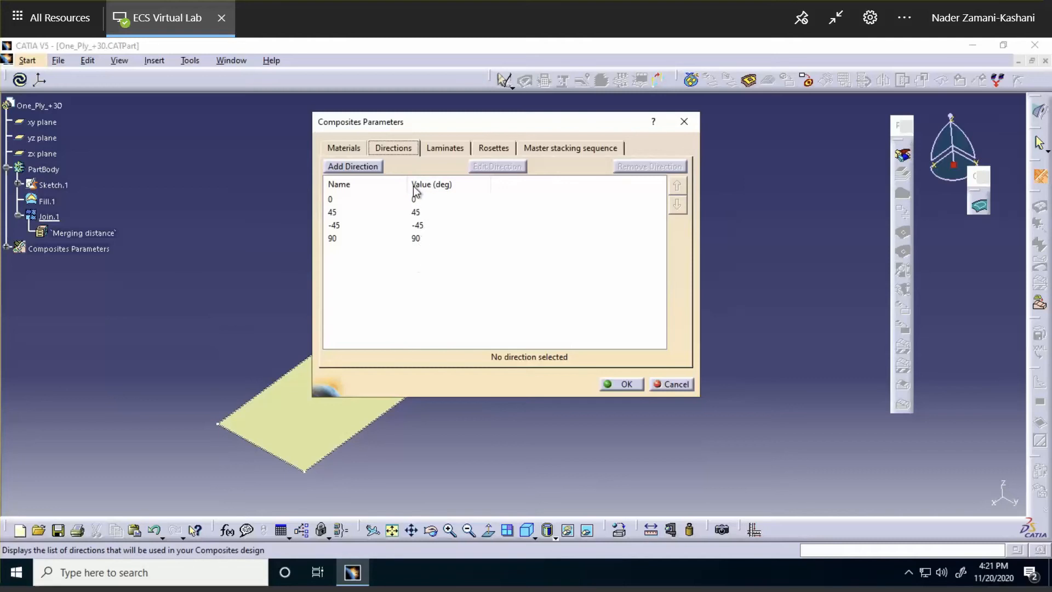
click(356, 166)
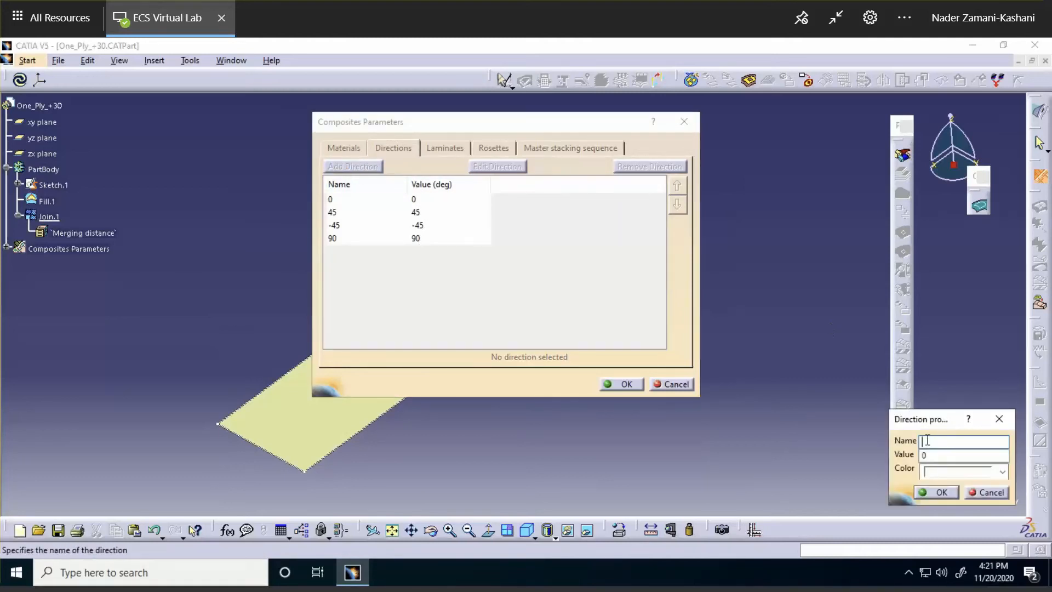
text(my 30 degrees)
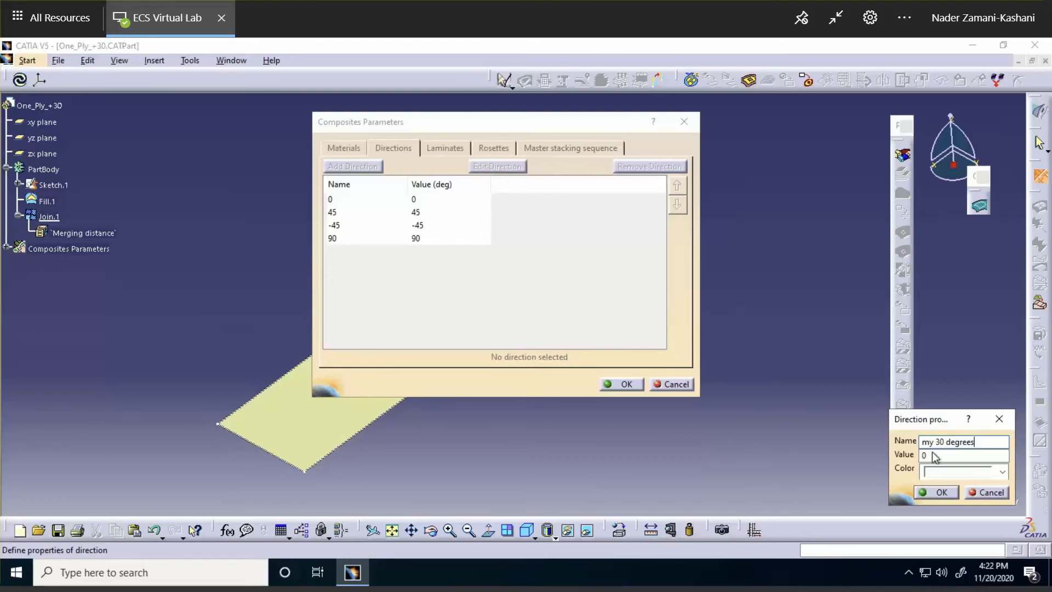
key(Tab)
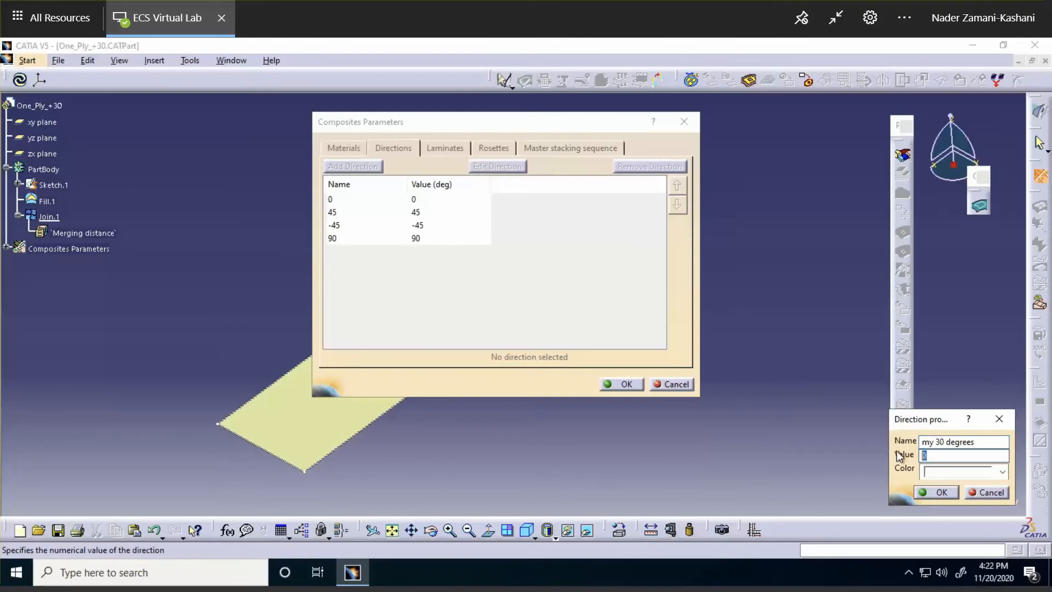
text(30)
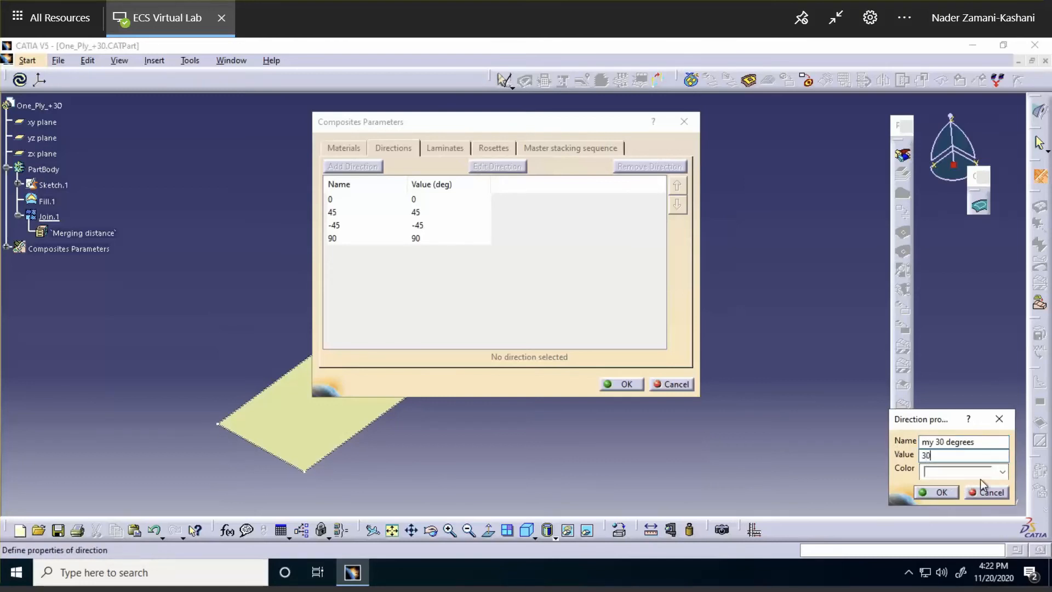
click(1002, 471)
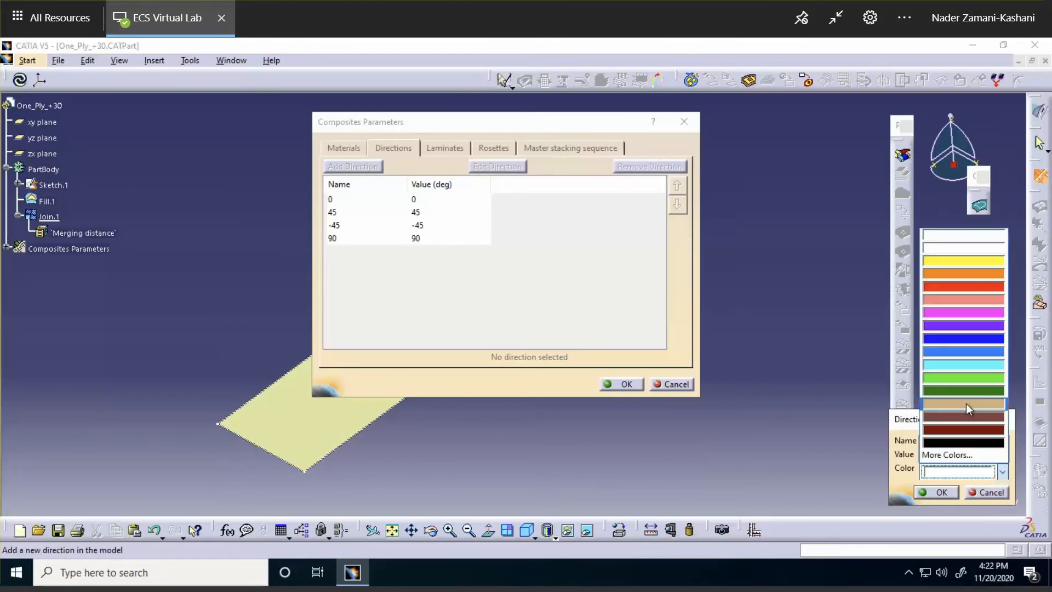
click(965, 403)
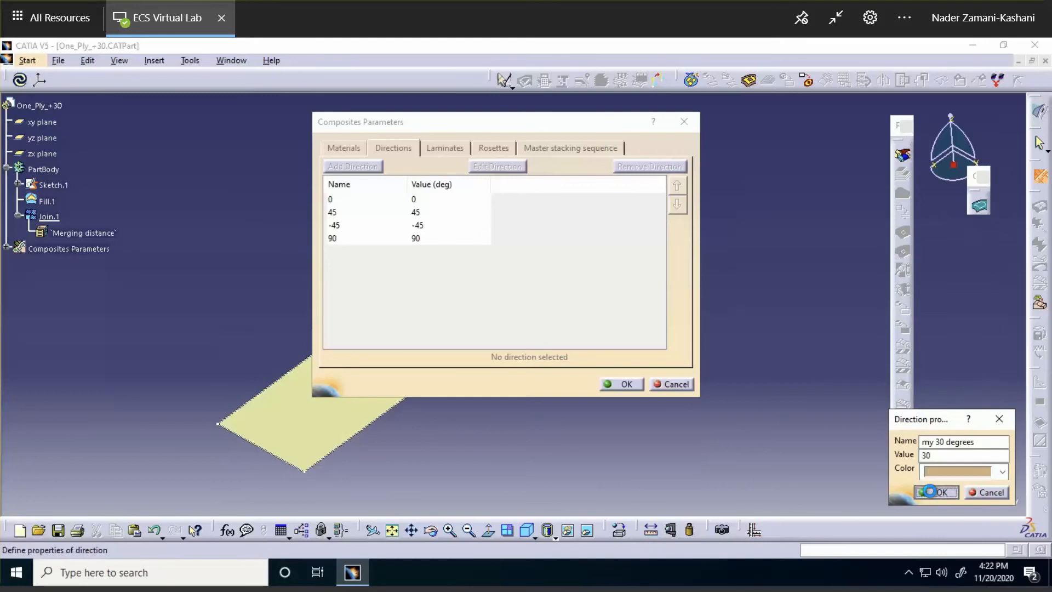
click(936, 492)
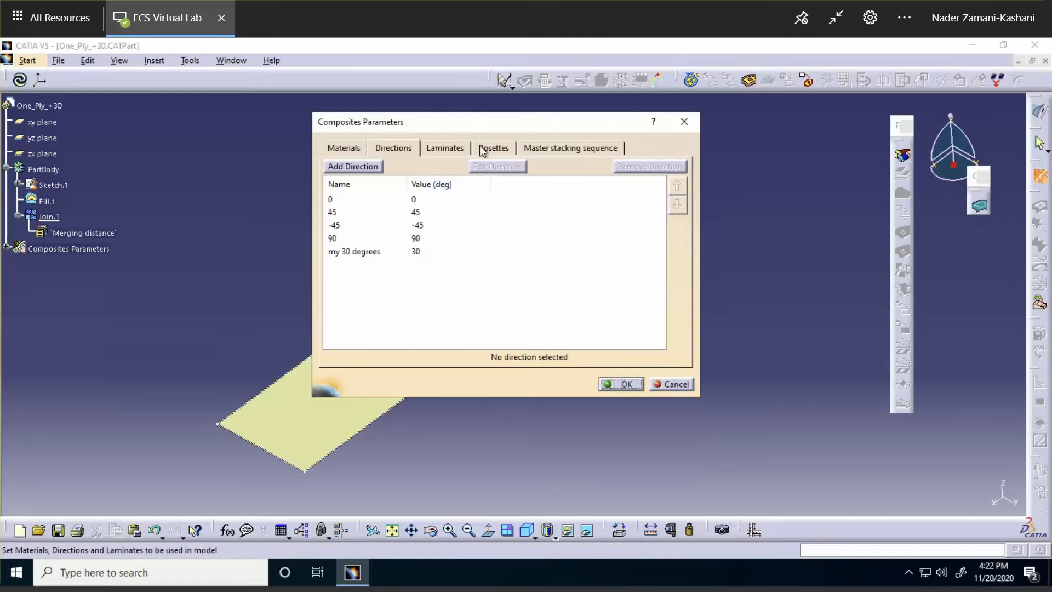
click(340, 149)
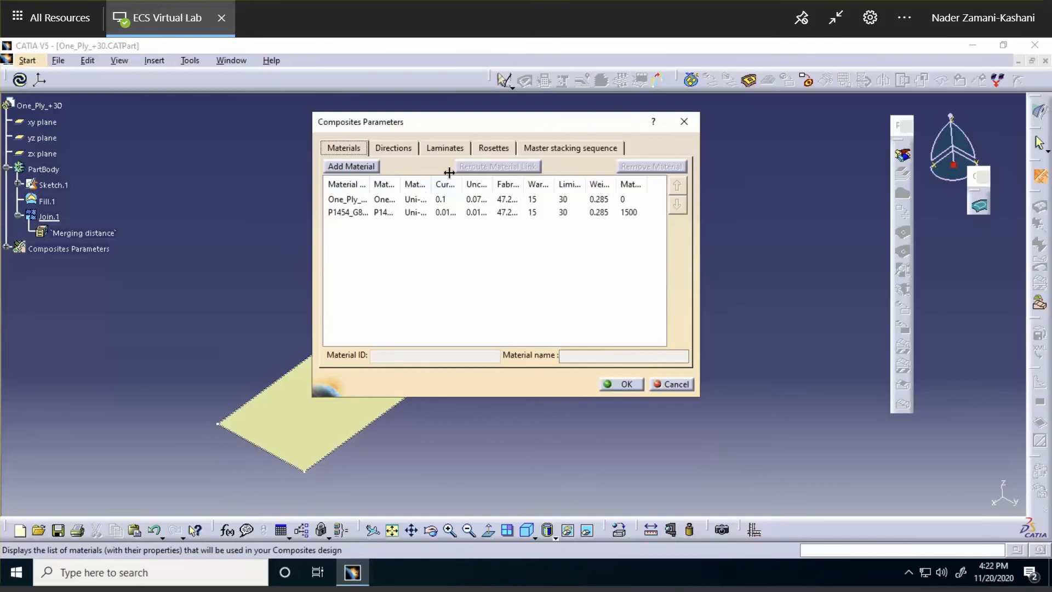
Check the rosettes list, accept the Composites Parameters, and expand their branch in the specification tree
click(502, 149)
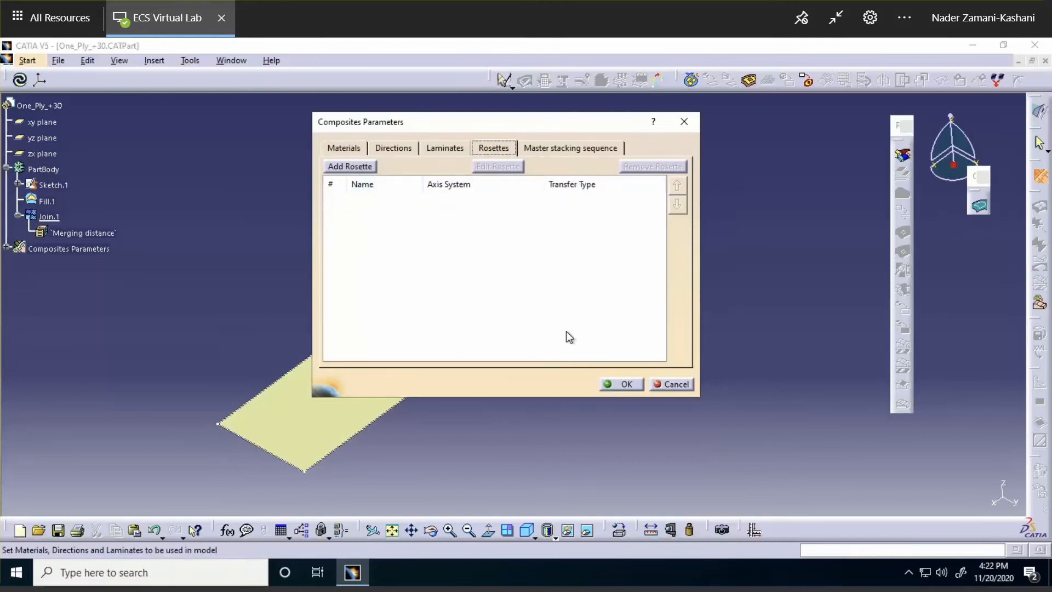
click(626, 385)
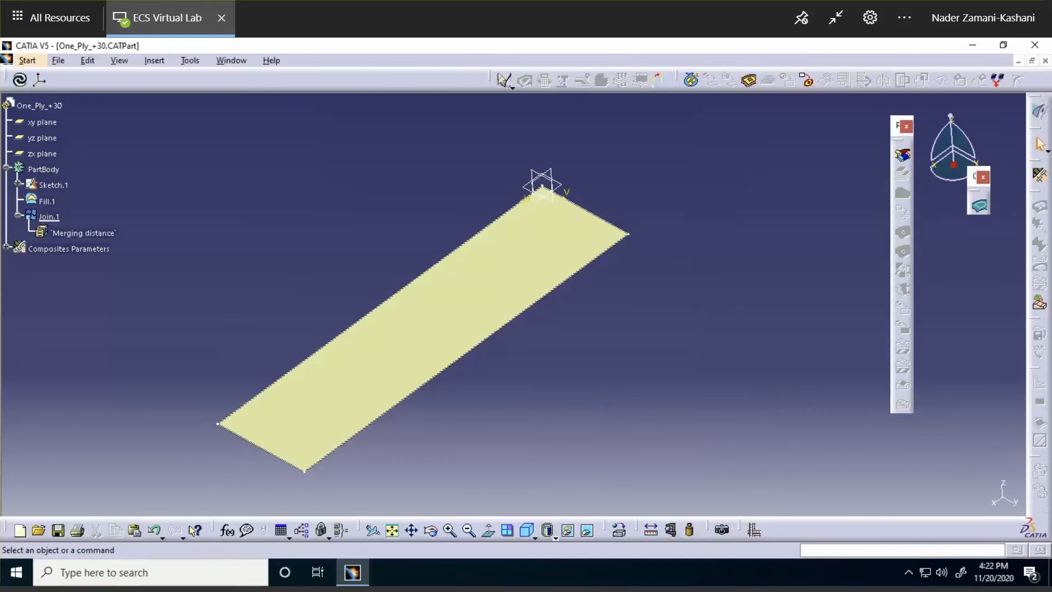
click(6, 247)
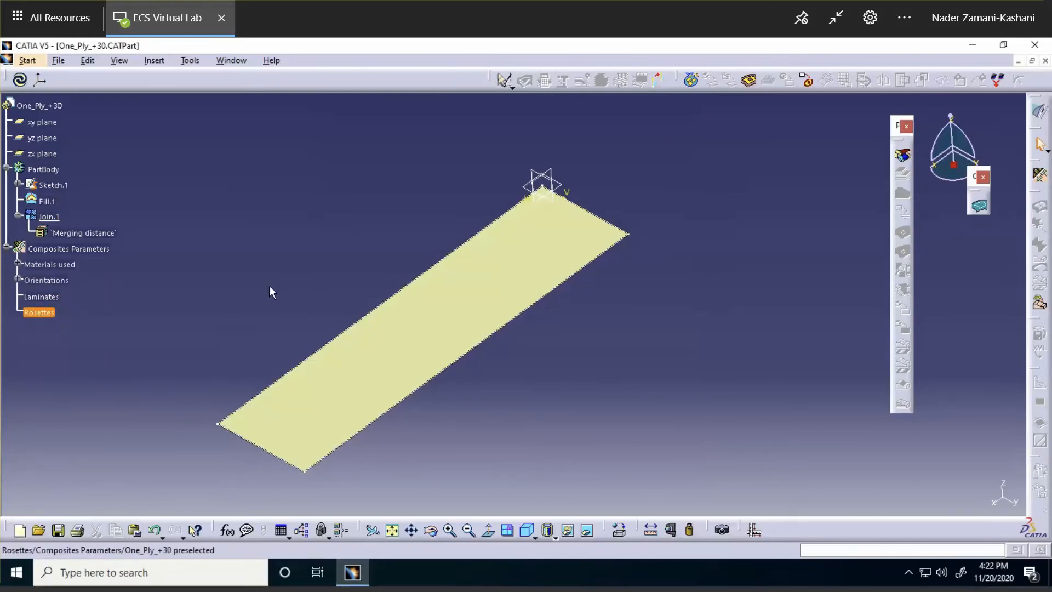
Create a standard axis system with its origin at a new point at X 0, Y -1, Z 0 in, not set as current
middle_drag(370, 225, 426, 203)
click(41, 81)
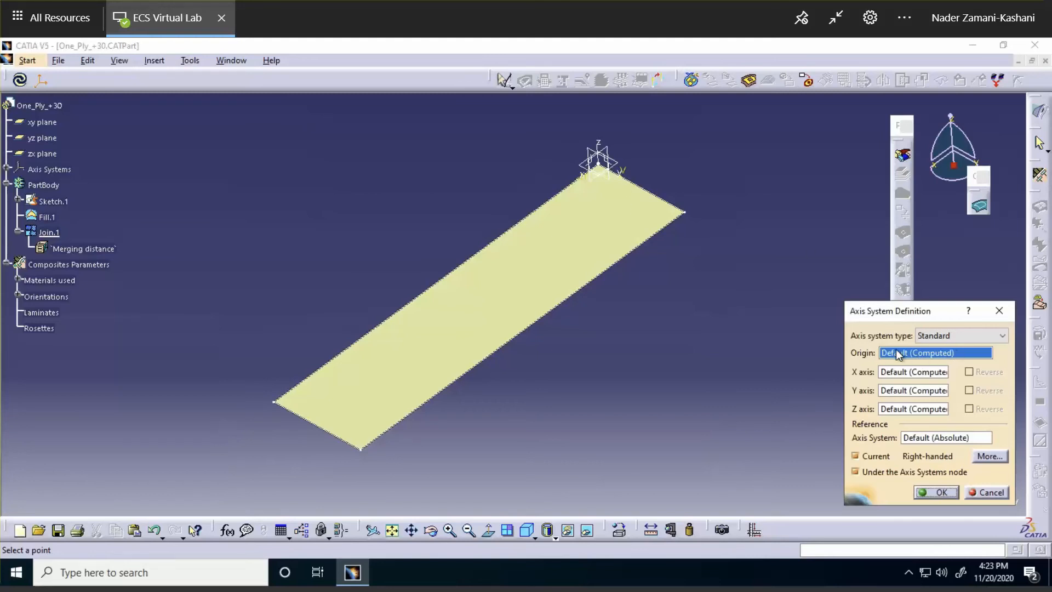
right_click(929, 357)
click(945, 363)
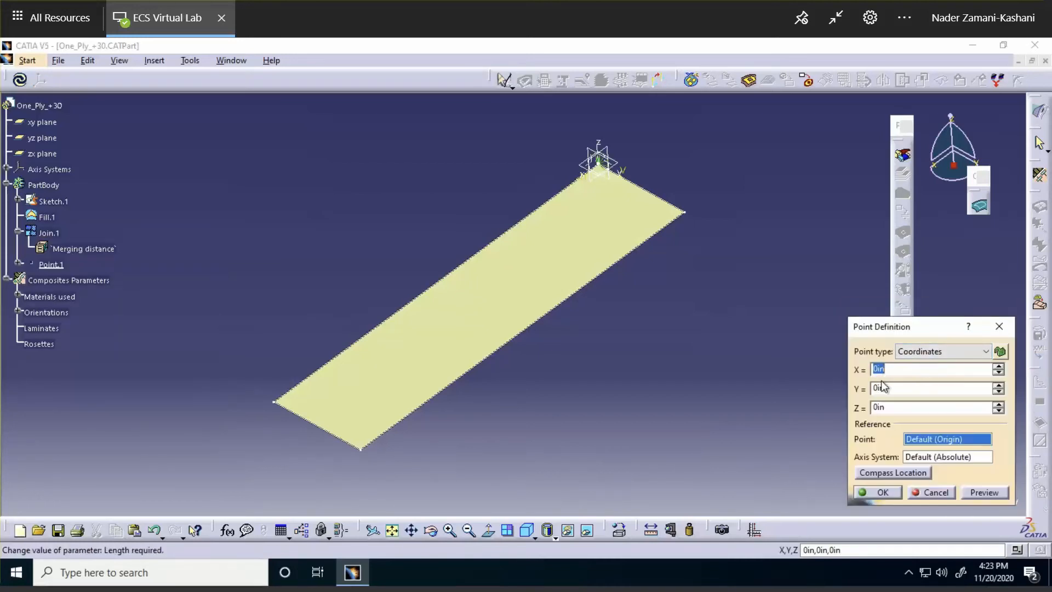
click(998, 391)
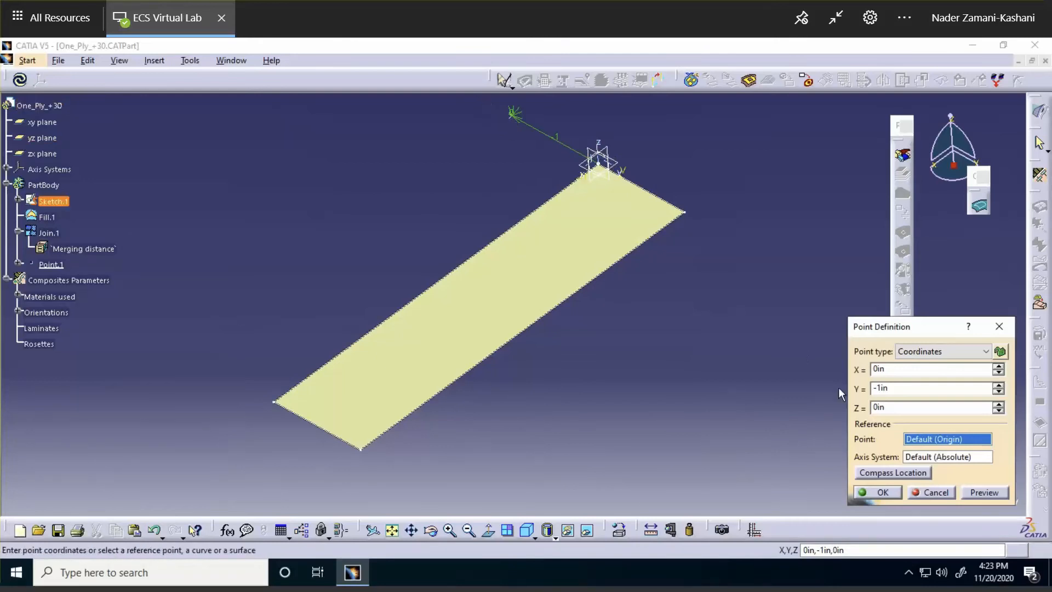
click(879, 492)
middle_drag(752, 298, 746, 360)
click(747, 337)
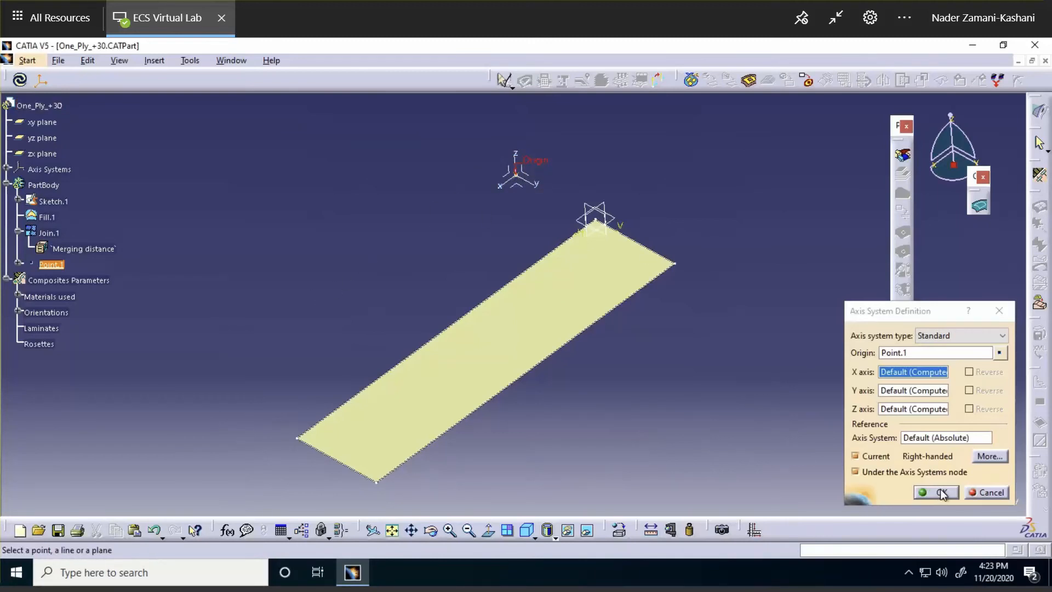
click(854, 457)
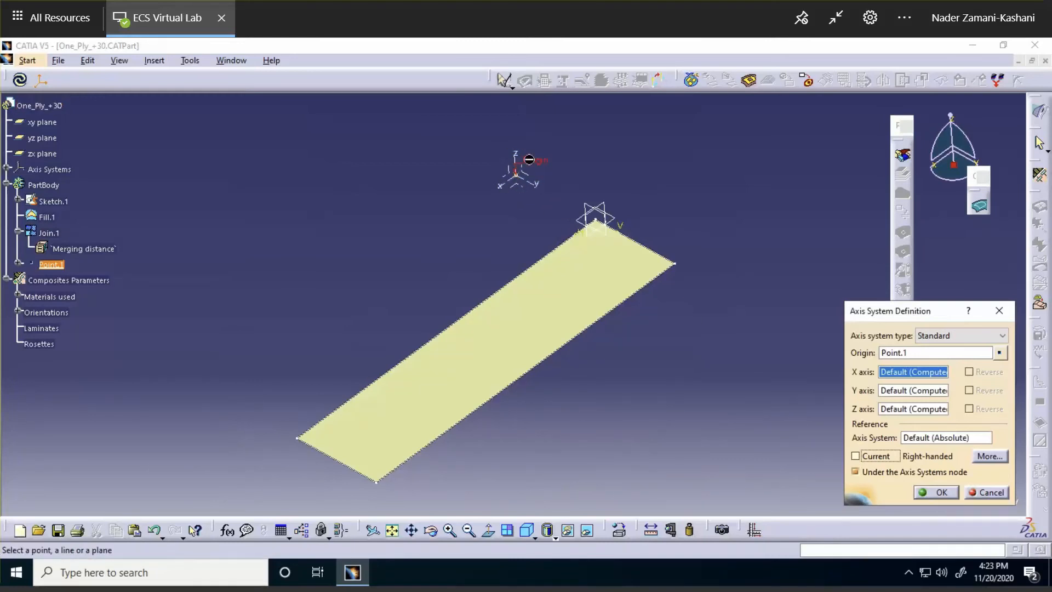
click(940, 492)
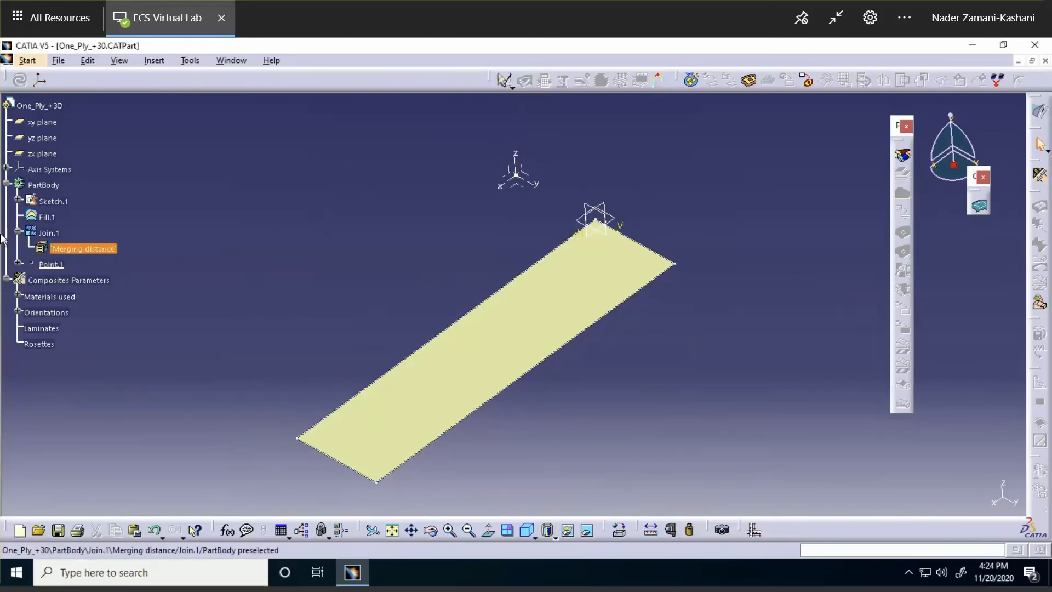
Rename the new axis system as "aligned with XYZ (Rosette)"
click(7, 168)
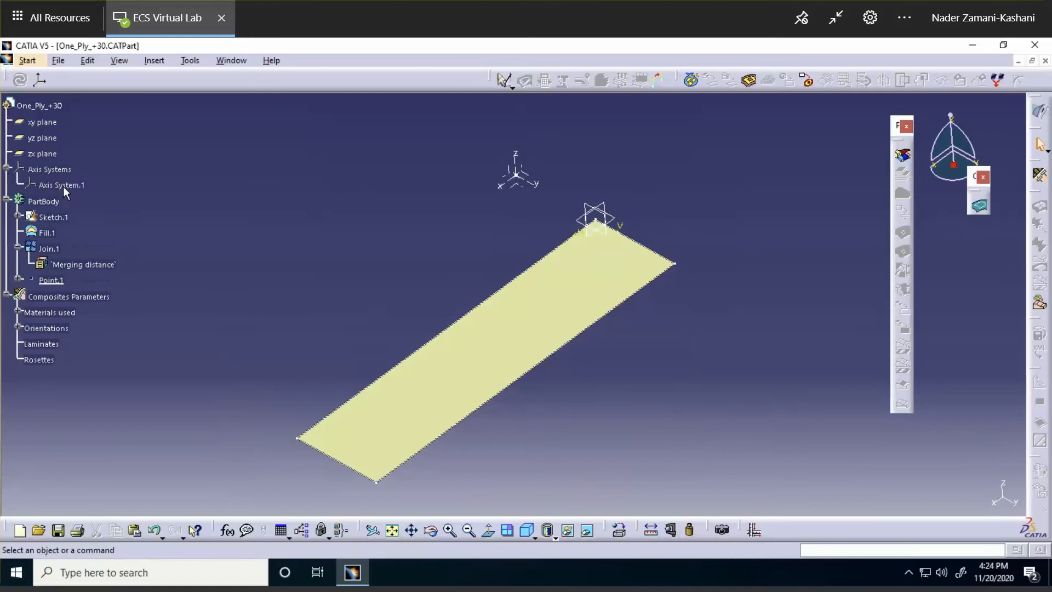
right_click(64, 188)
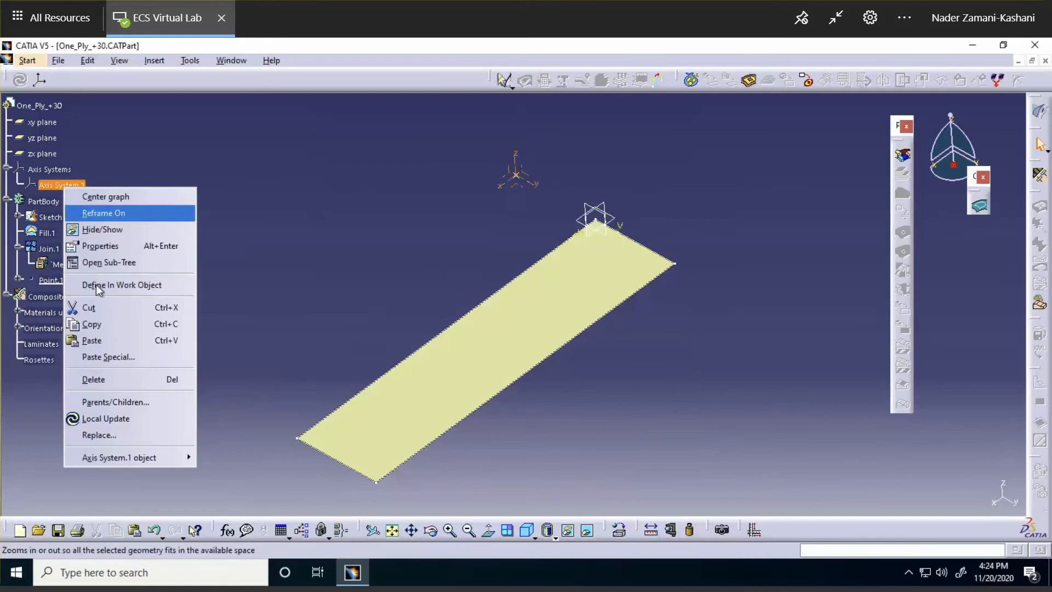
click(115, 246)
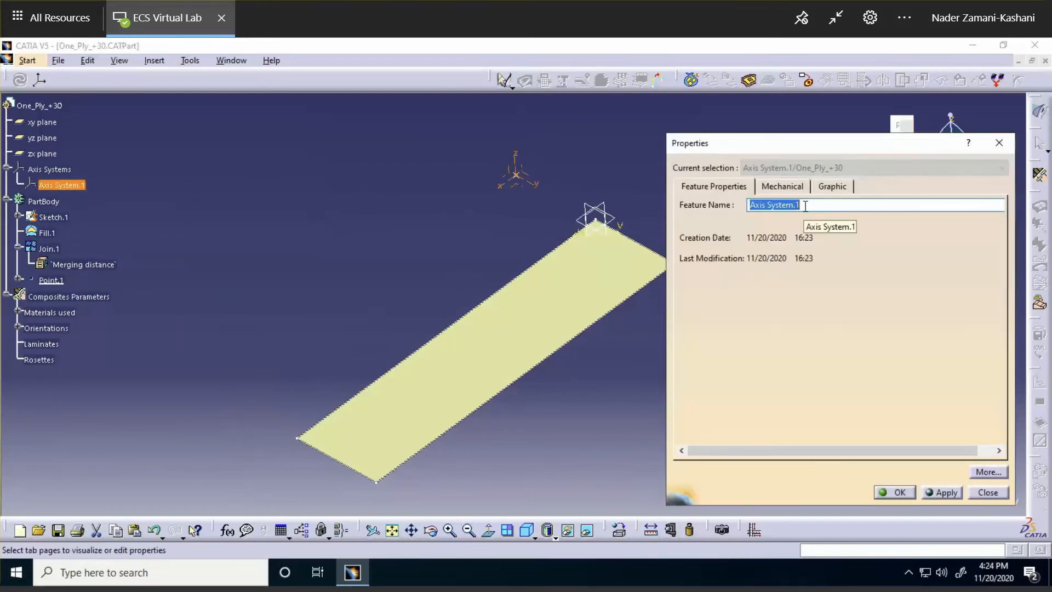
text(ali)
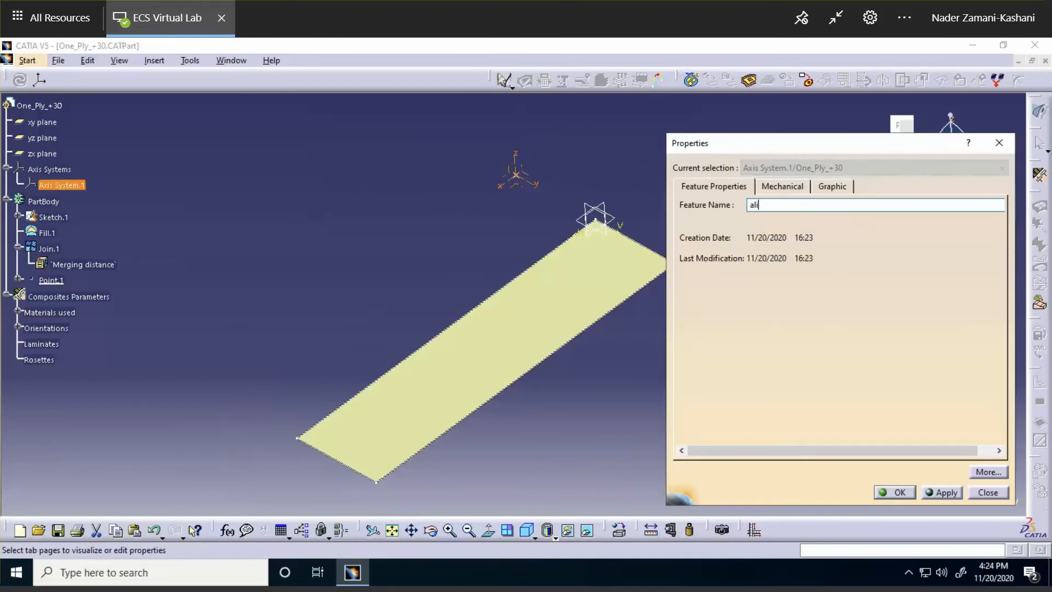
text(gned with XYZ (Rosette))
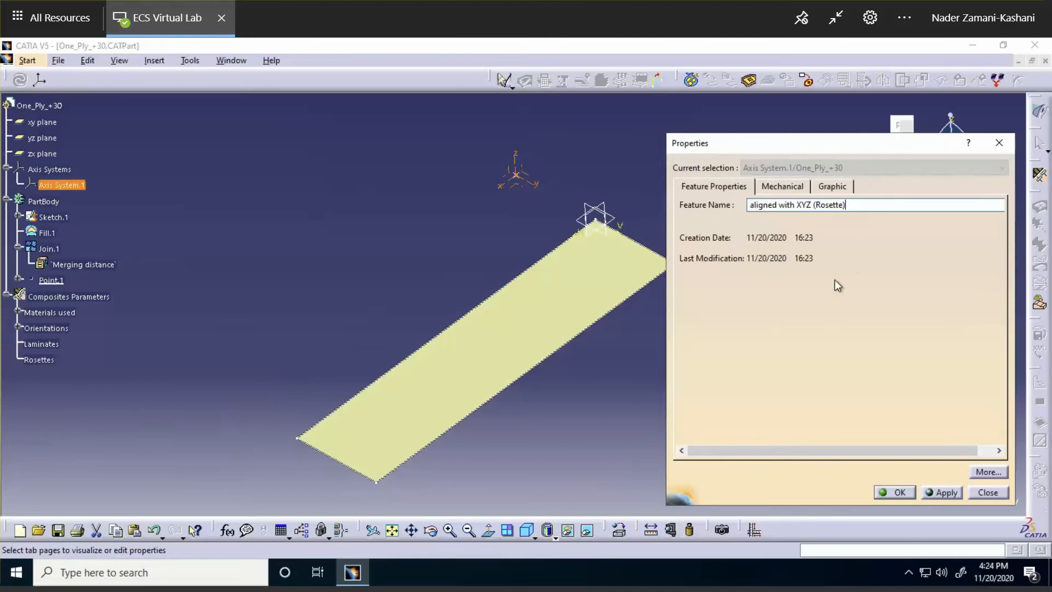
click(899, 492)
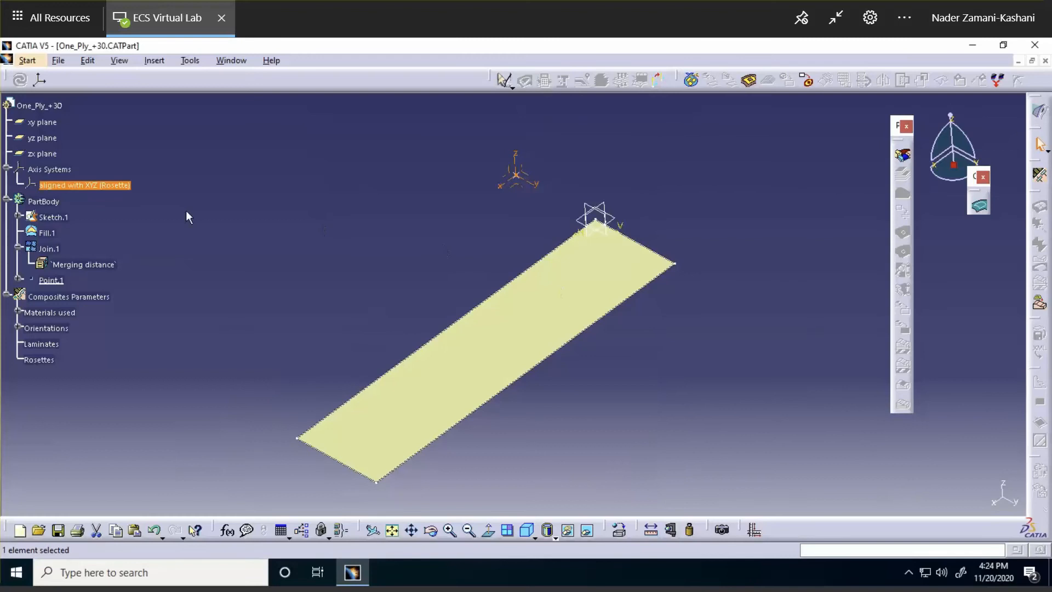
click(307, 244)
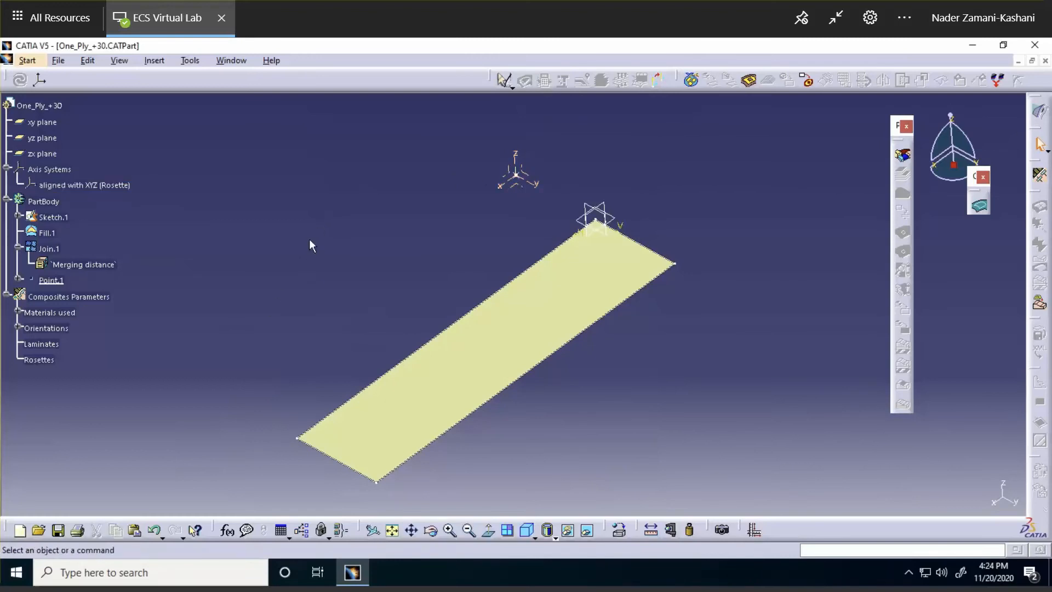
Start a second standard axis system with its origin at a new point at X 1, Y -1, Z 0 in
click(39, 79)
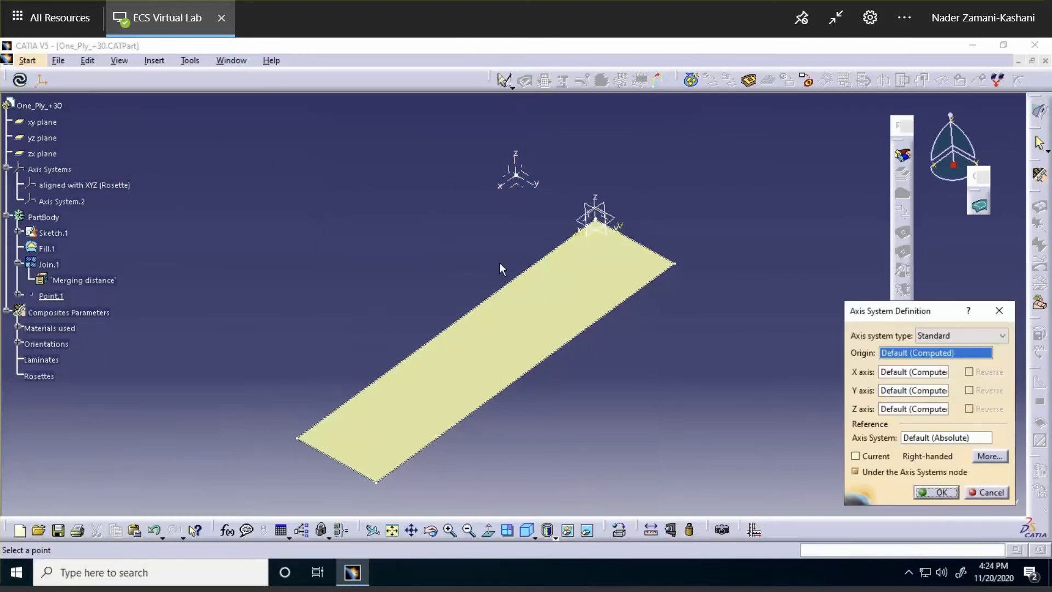
right_click(914, 357)
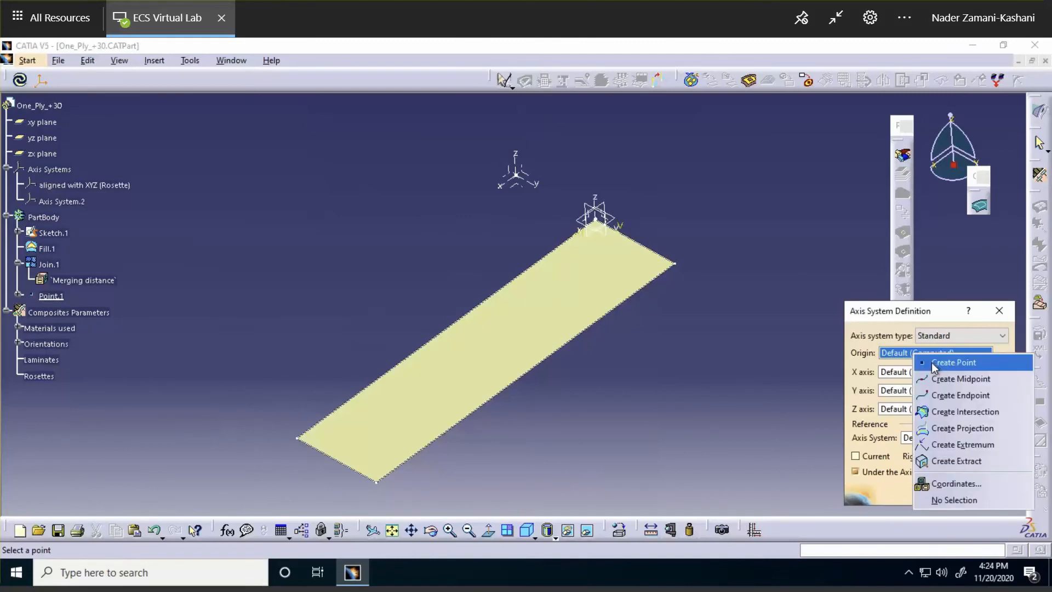
click(936, 362)
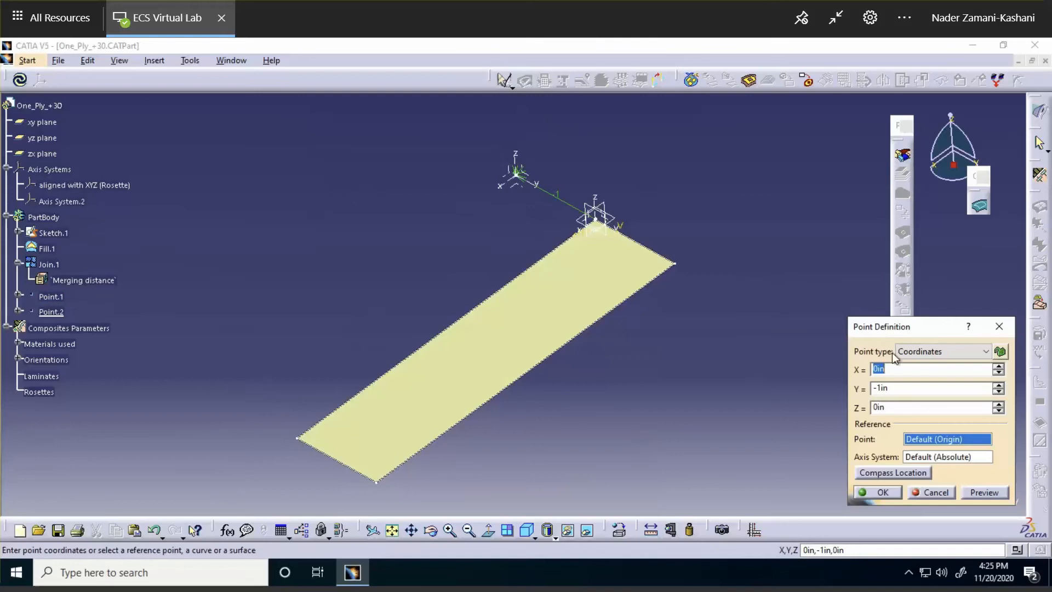
click(998, 366)
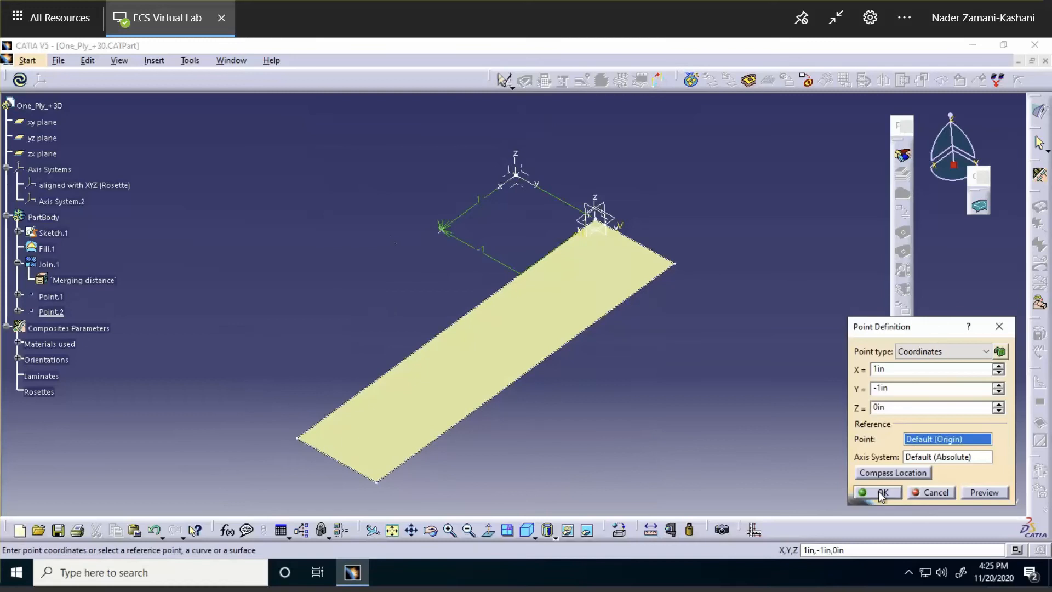
click(896, 489)
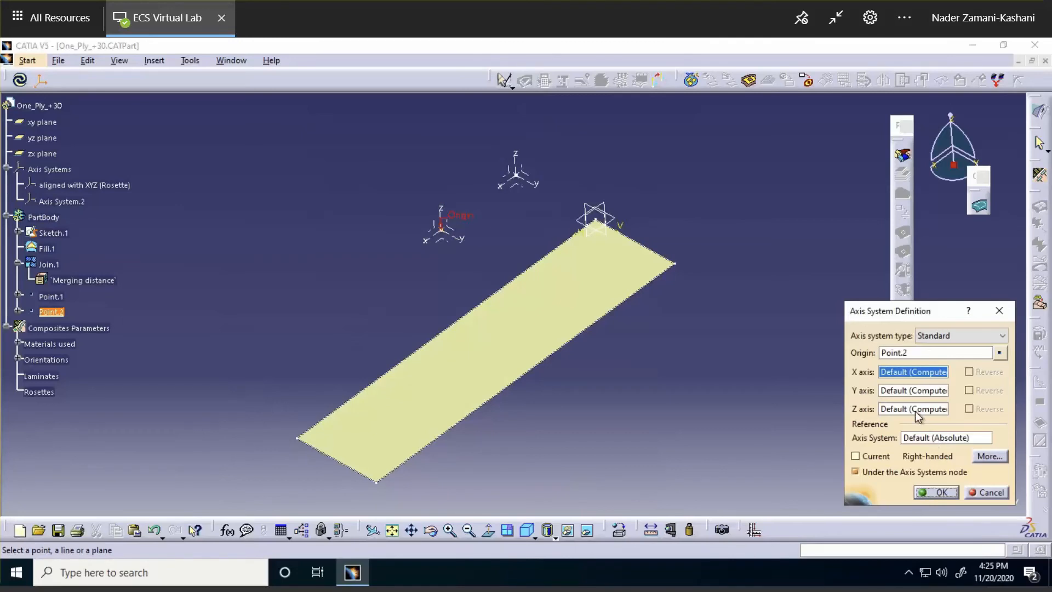
Rotate the second axis system 30 degrees about its Z axis and create it
click(908, 408)
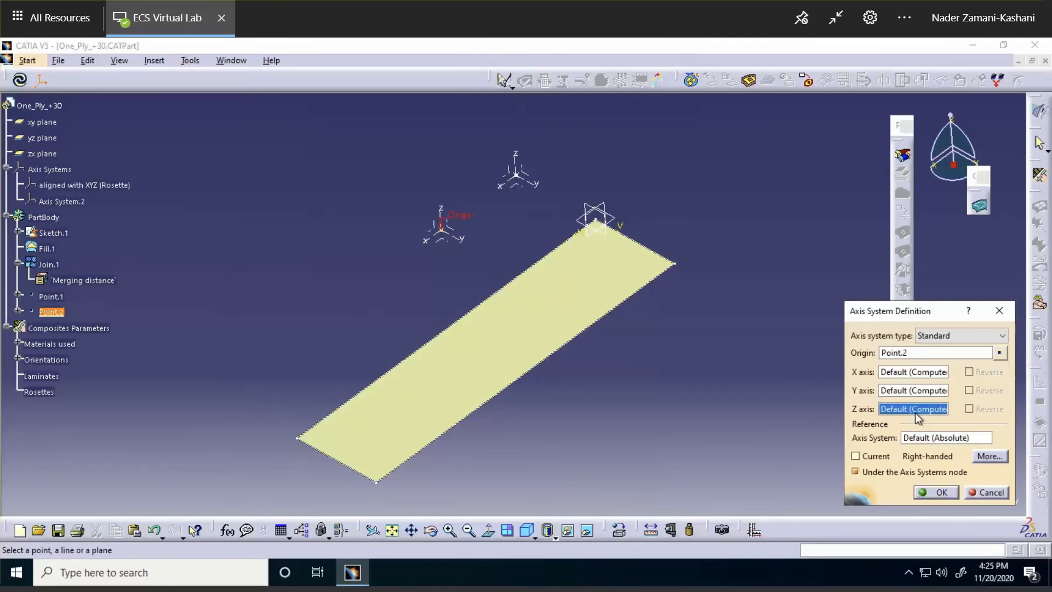
right_click(914, 411)
click(951, 399)
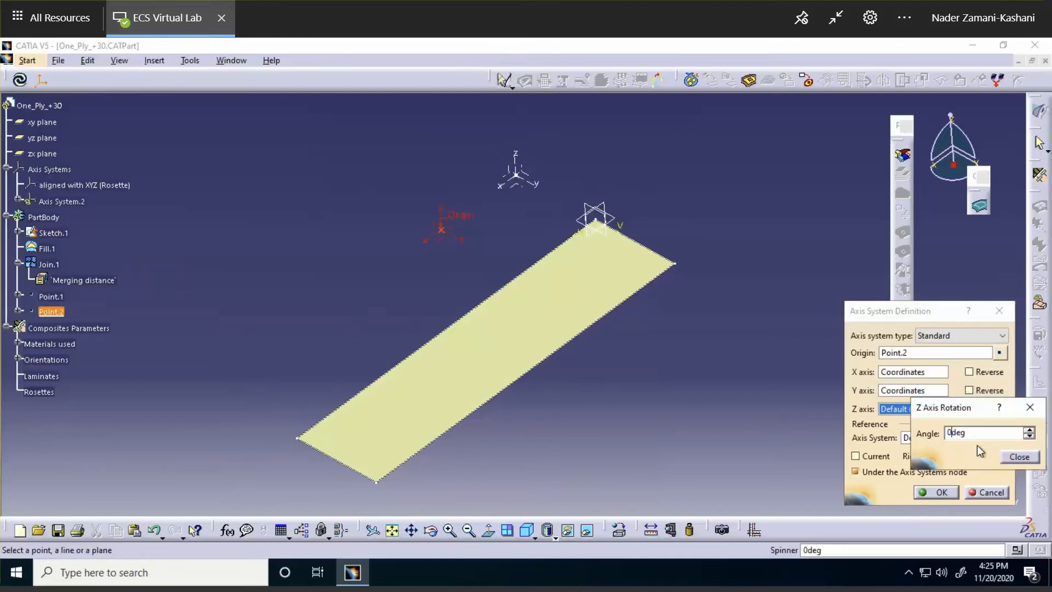
text(30)
click(1020, 457)
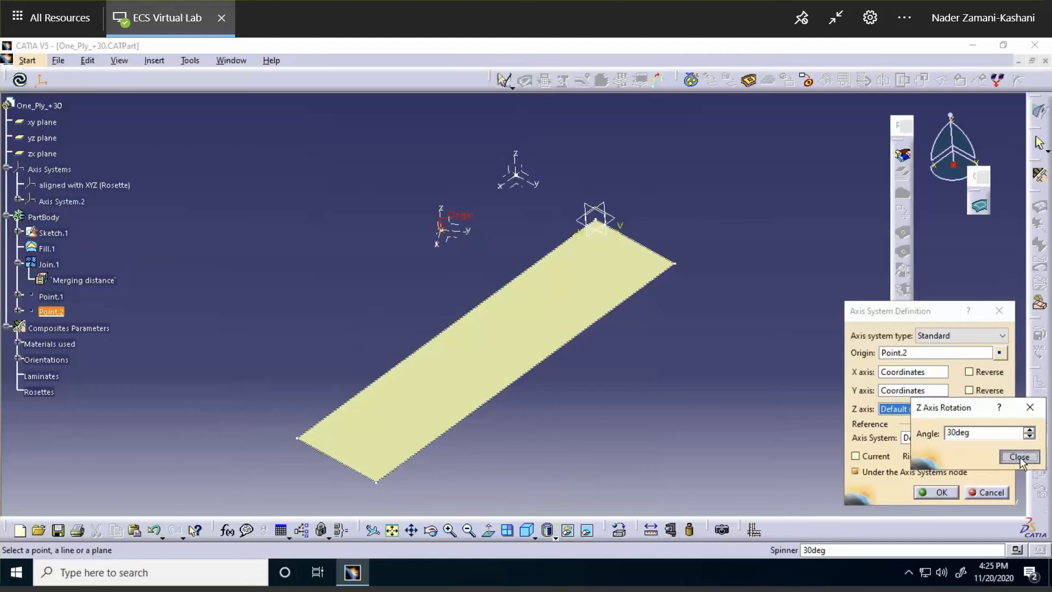
click(942, 496)
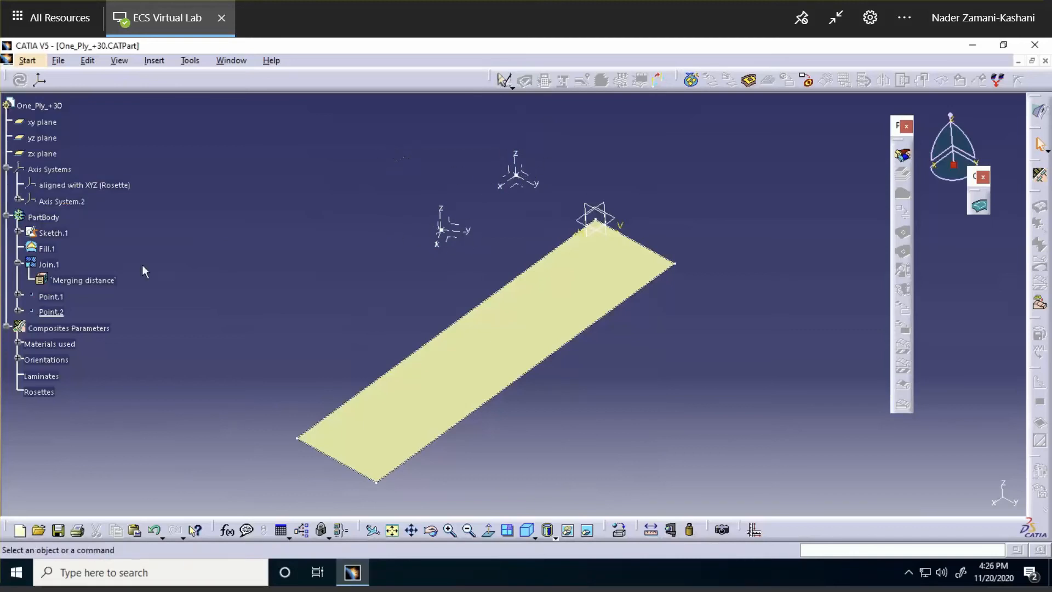
Rename the second axis system as "rotated about Z by +30"
right_click(56, 201)
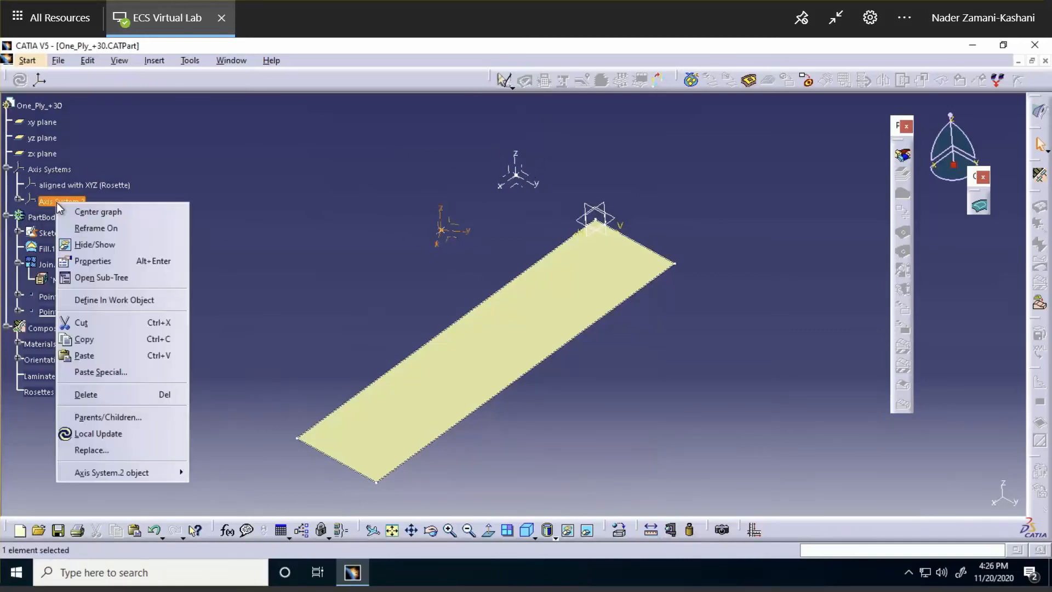
click(87, 262)
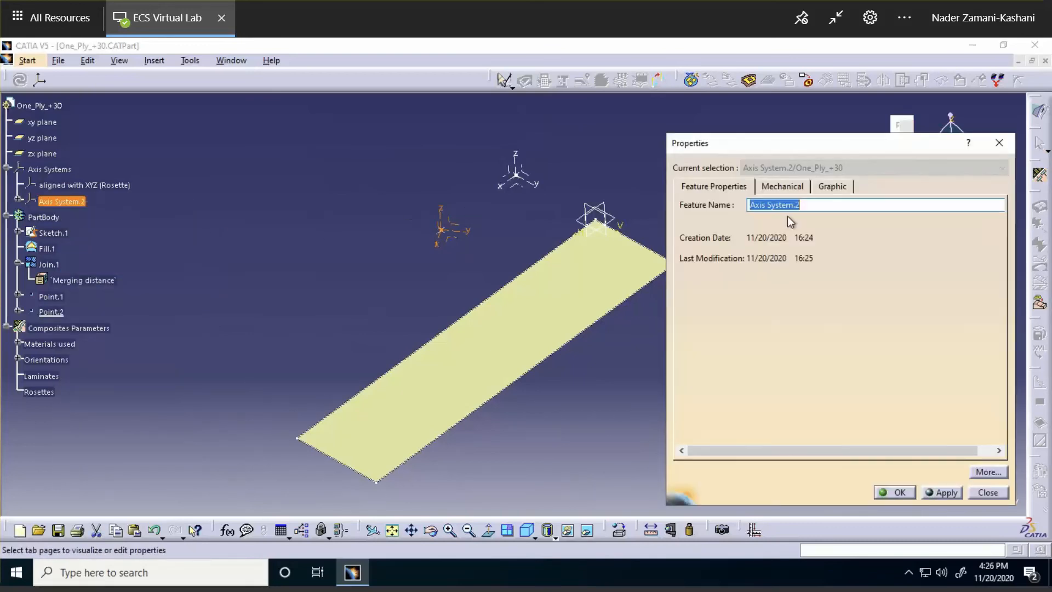
text(rotated abou)
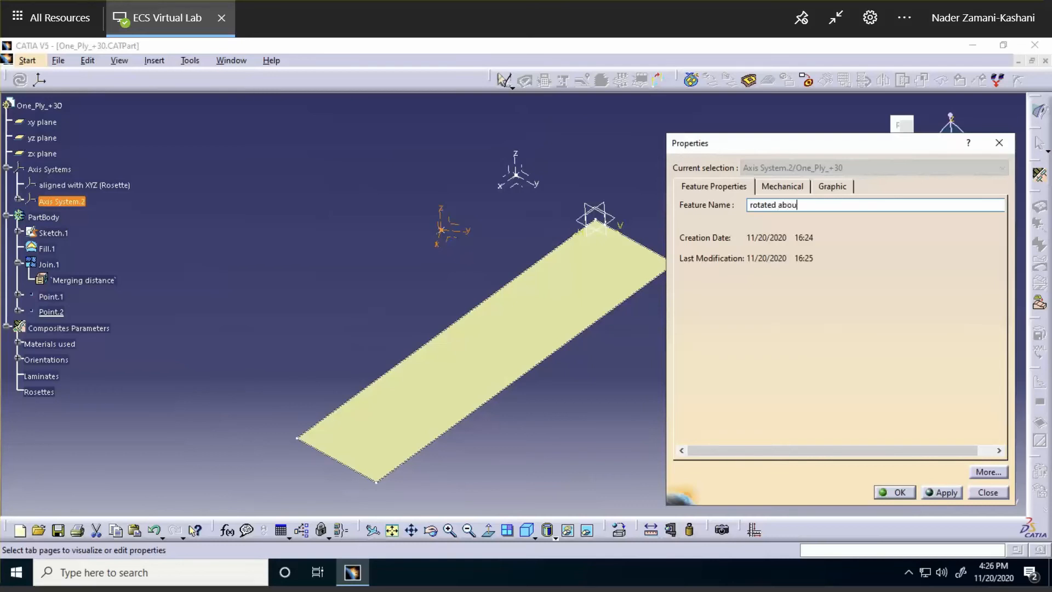
text(by +30)
click(901, 491)
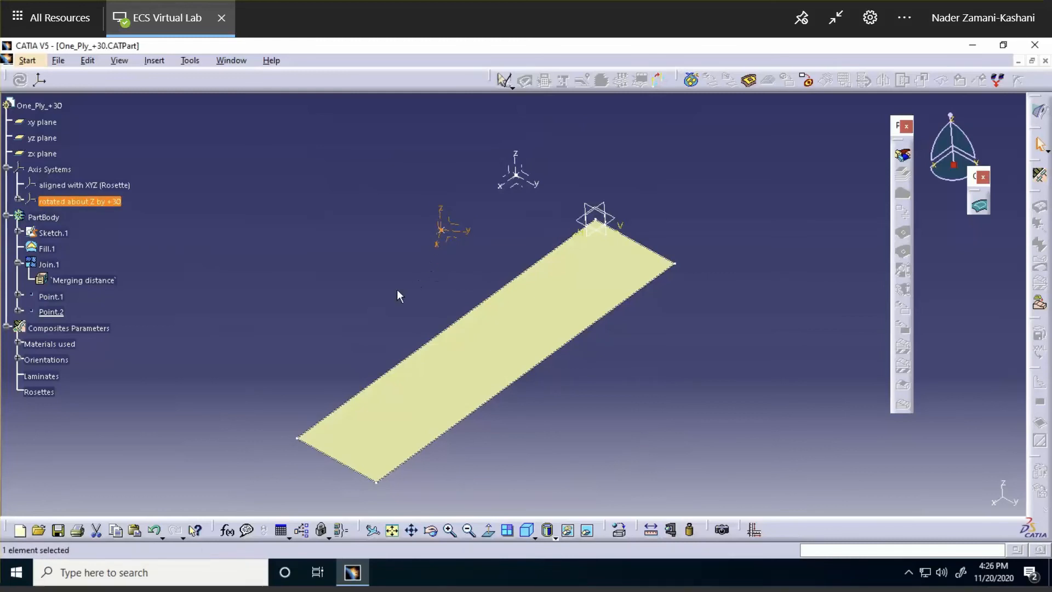
click(350, 298)
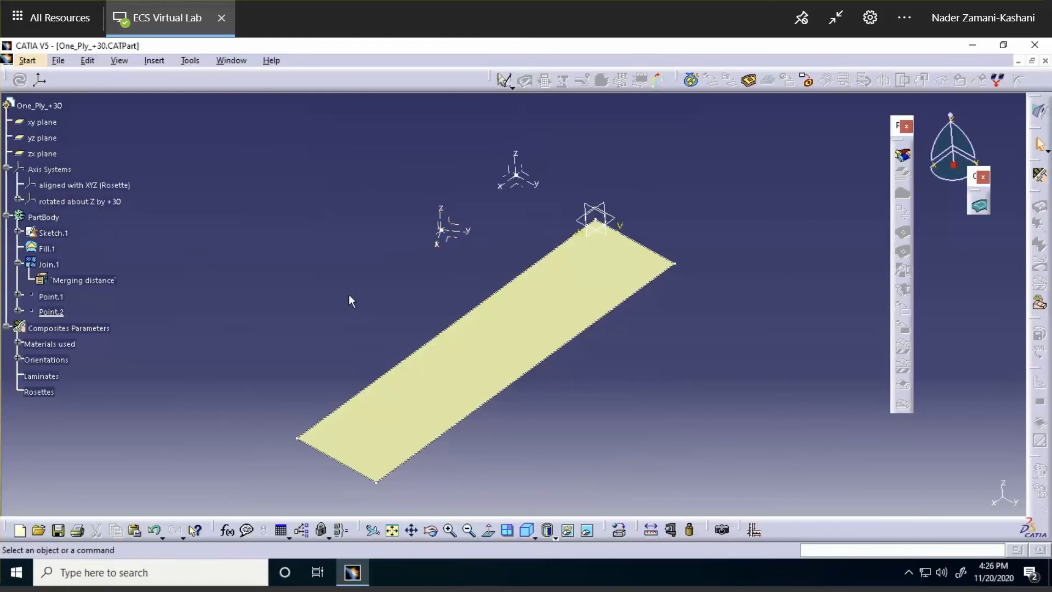
Start a new Cartesian rosette in the composites parameters, based on the axis system "aligned with XYZ (Rosette)"
click(50, 328)
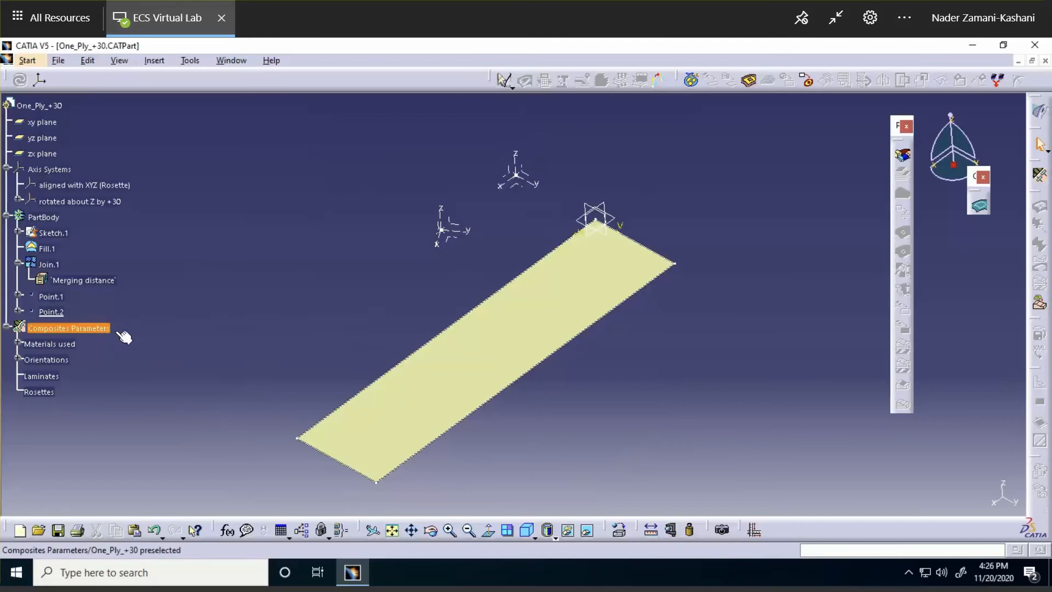
double_click(75, 328)
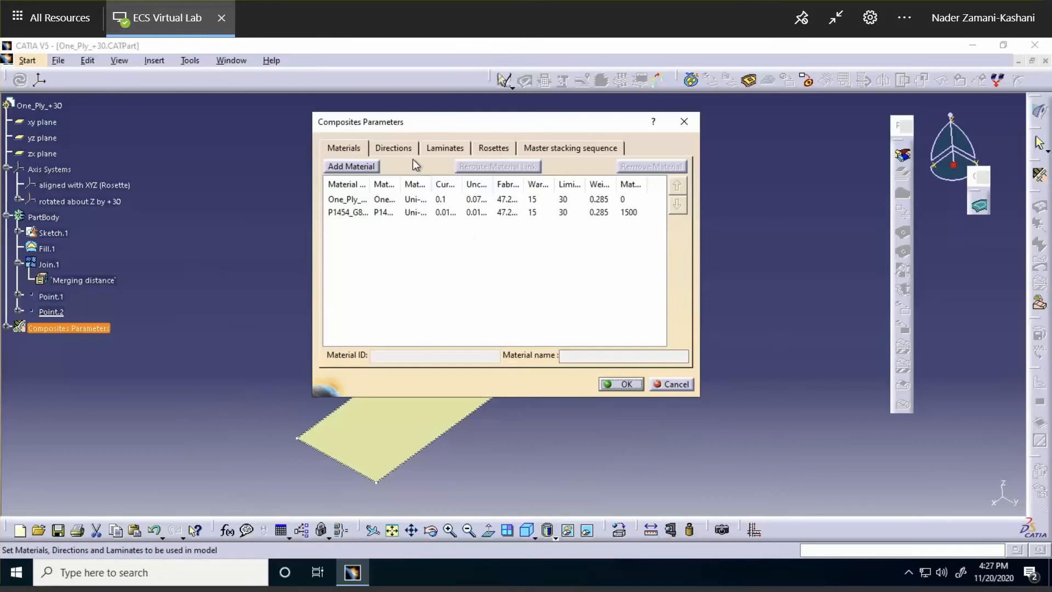
click(393, 149)
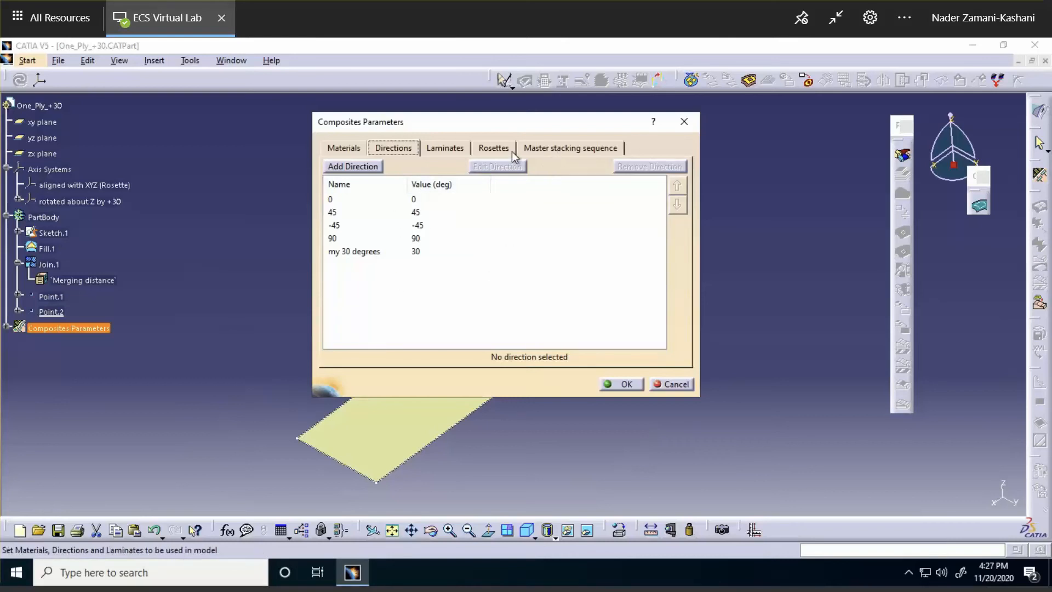
click(492, 147)
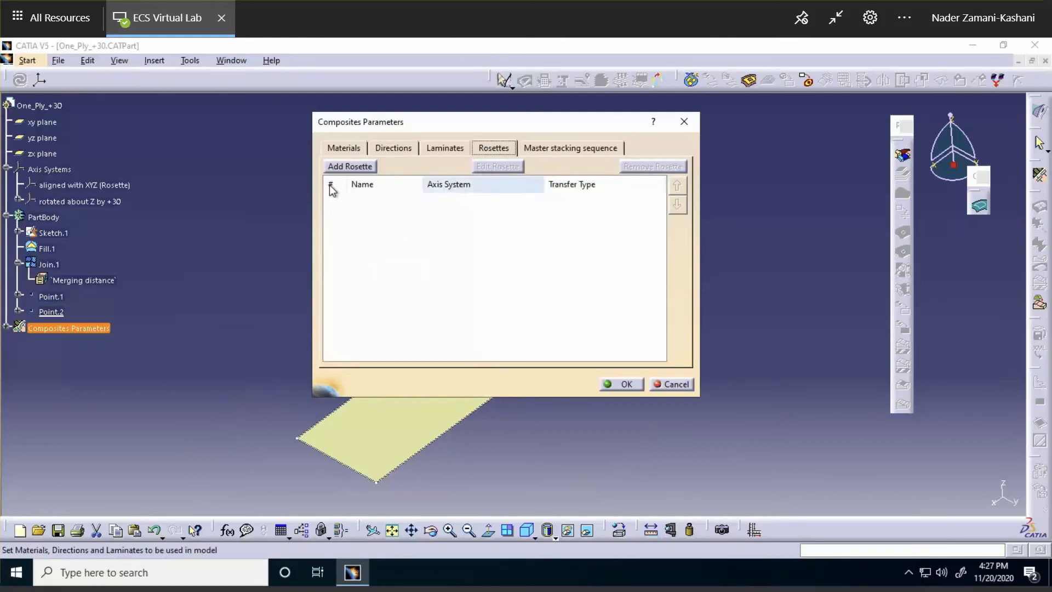
click(340, 167)
drag(448, 130, 298, 301)
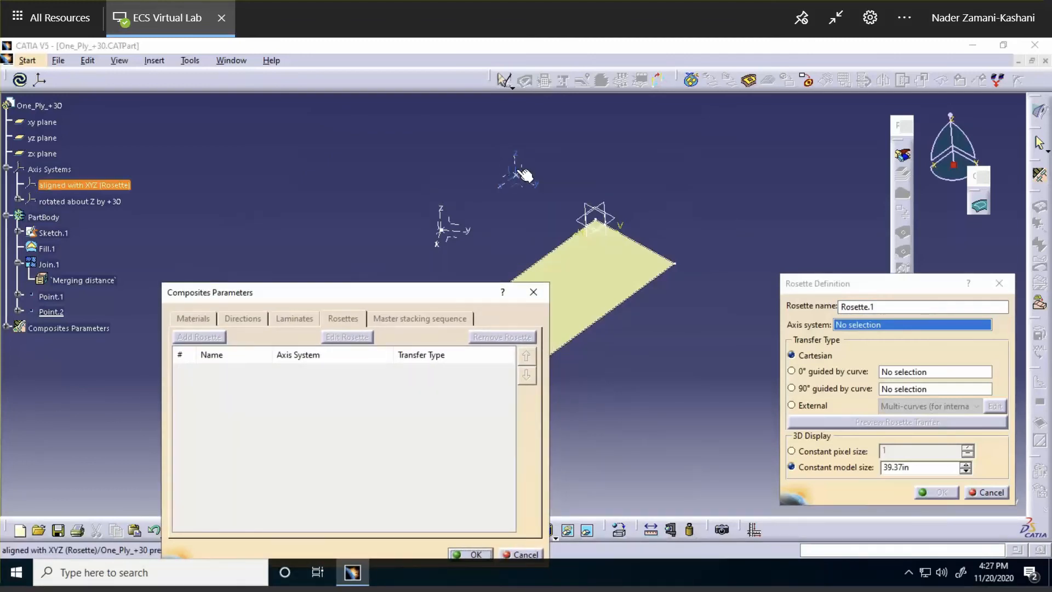
click(520, 173)
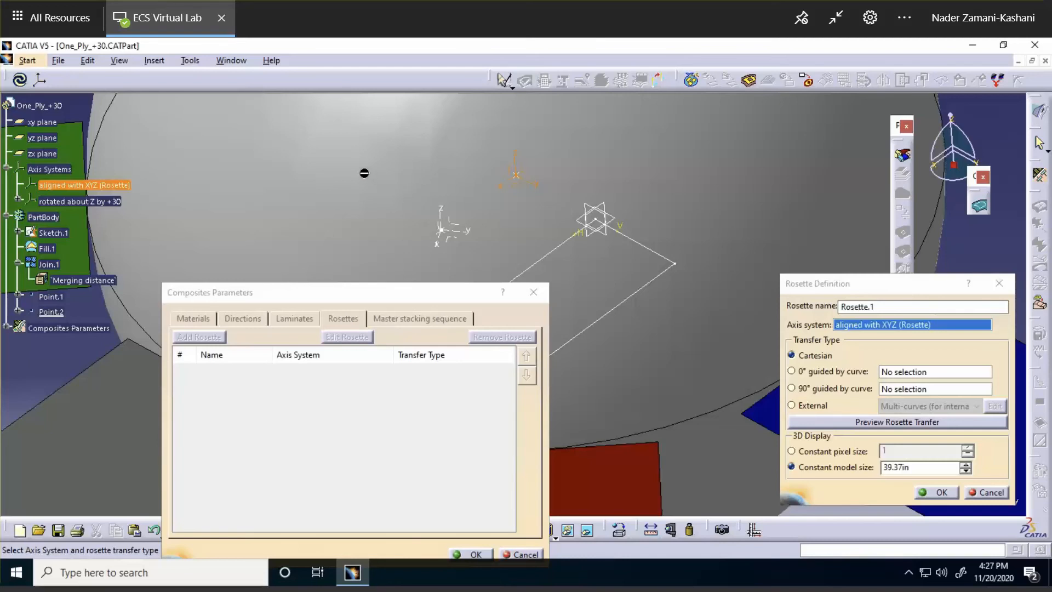
Hide the oversized 3D display of the rosette around the plate
middle_drag(564, 171, 607, 355)
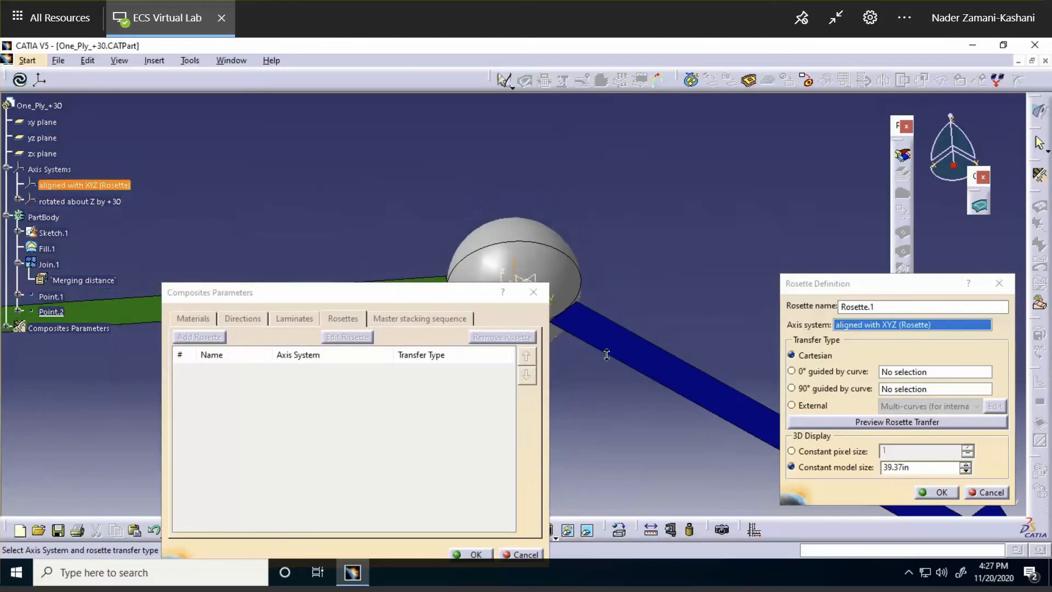
drag(403, 298, 374, 449)
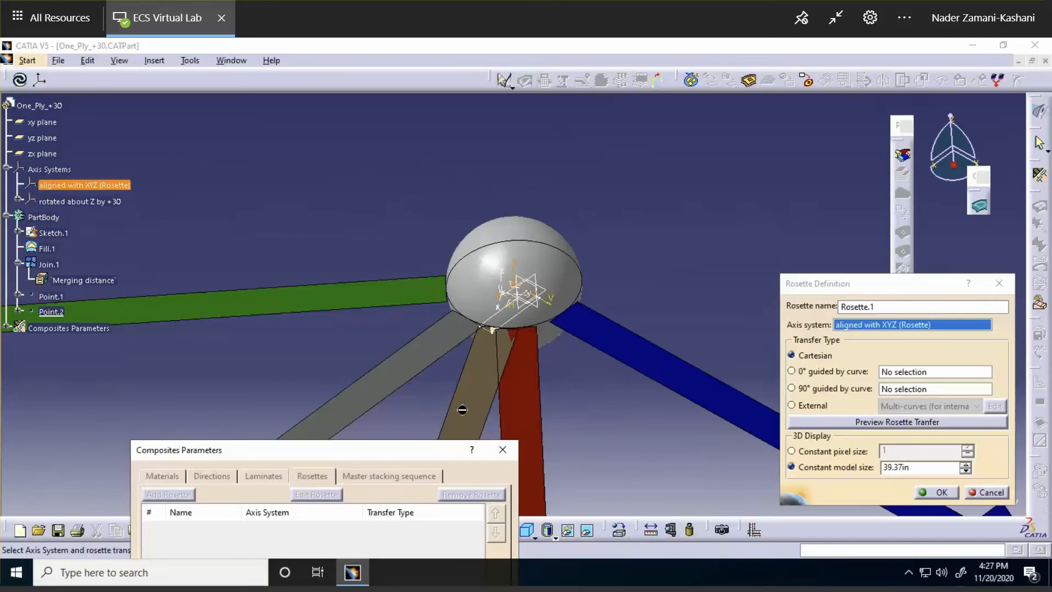
click(506, 229)
right_click(506, 229)
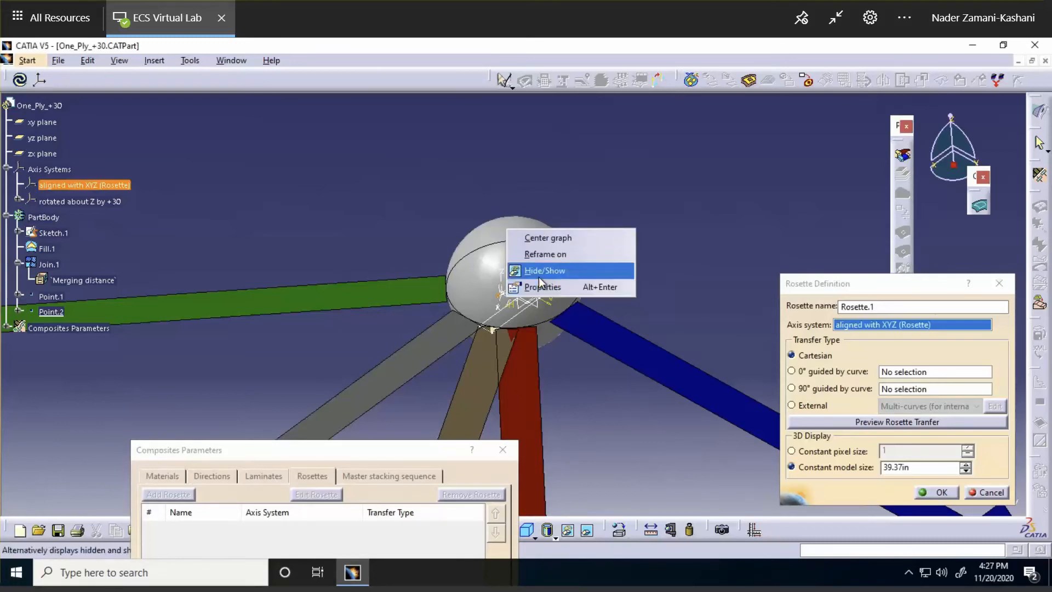
click(538, 271)
drag(338, 446, 326, 212)
middle_drag(613, 274, 684, 99)
click(707, 225)
middle_drag(645, 253, 524, 314)
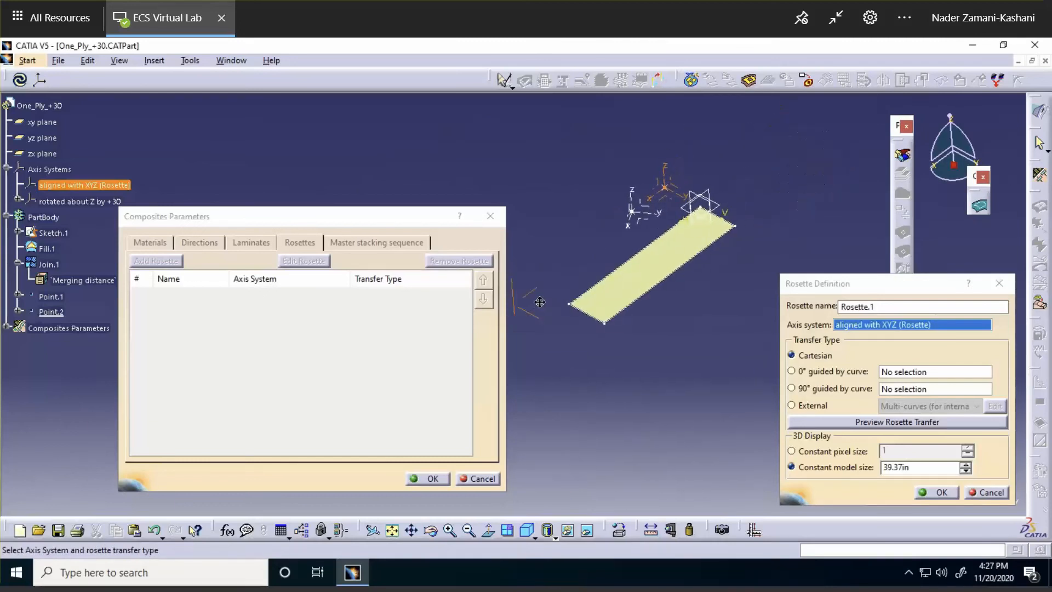
Create the Cartesian rosette, accept the composites parameters and save the part
click(940, 492)
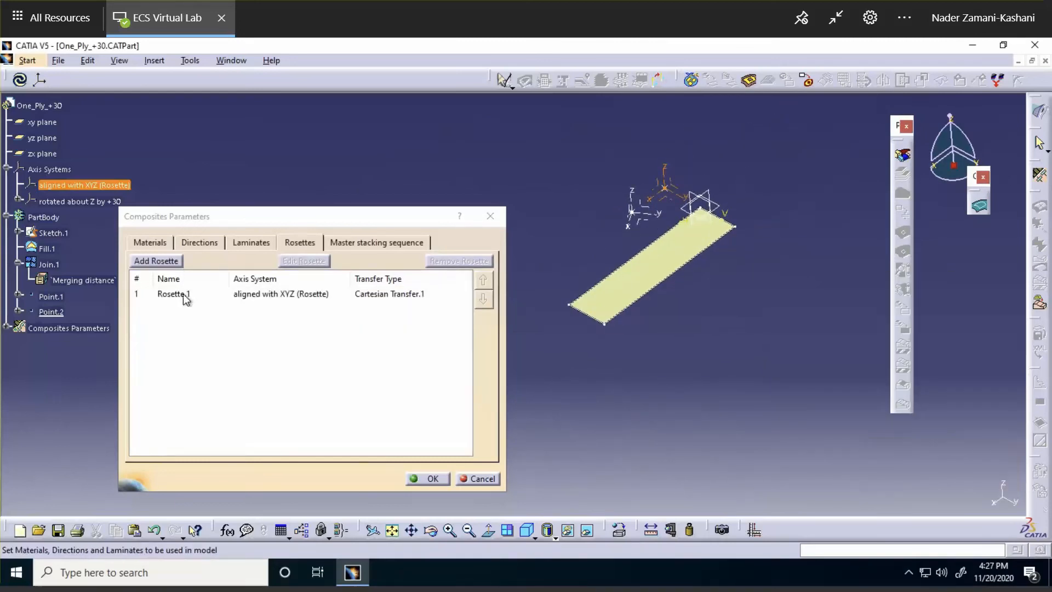
click(429, 478)
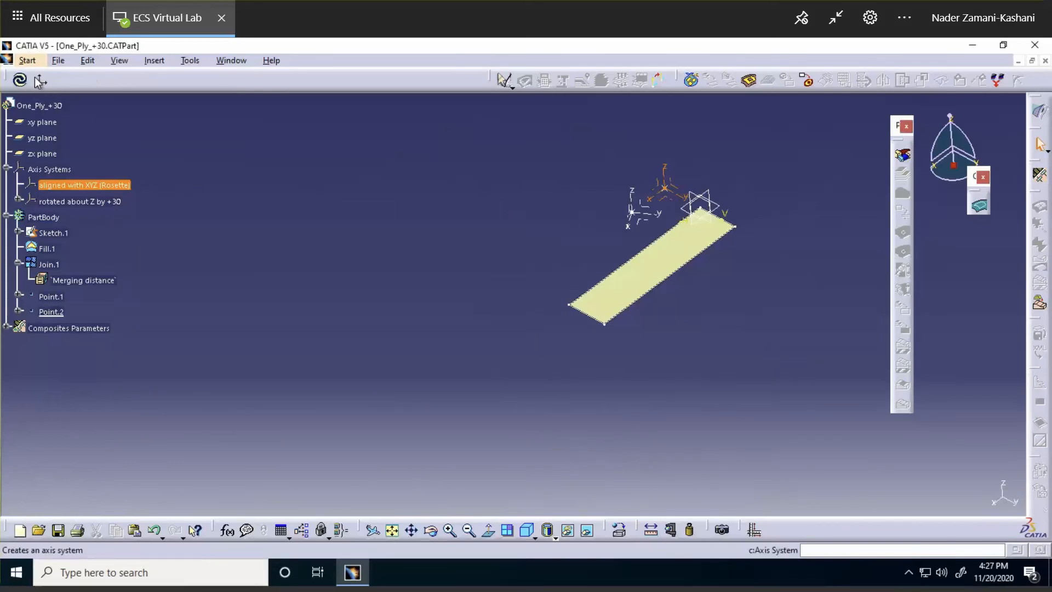
click(57, 530)
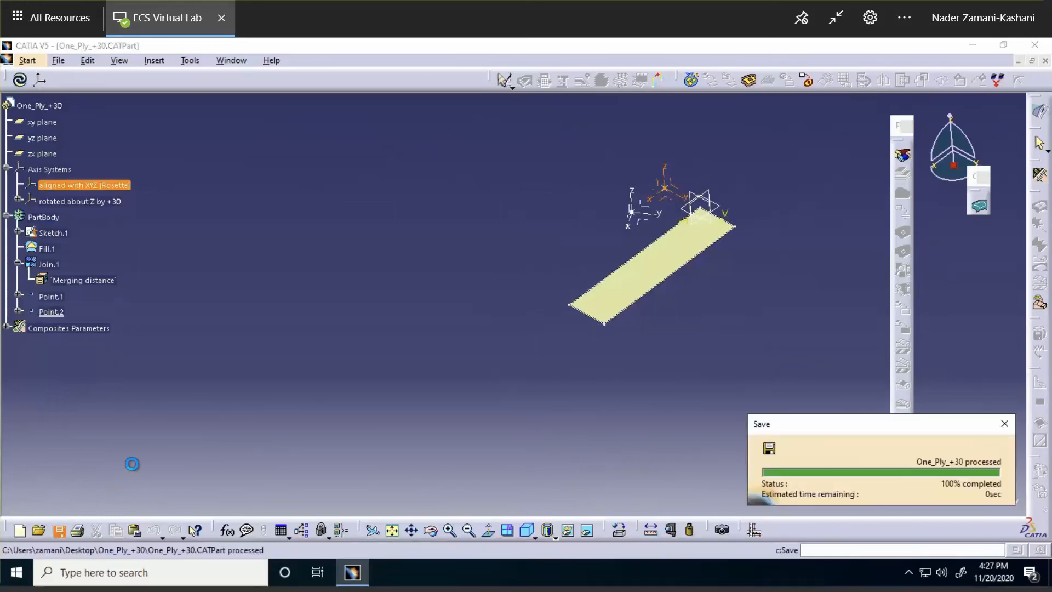
Examine the materials used and the orientations listed under the composites parameters in the specification tree
click(7, 328)
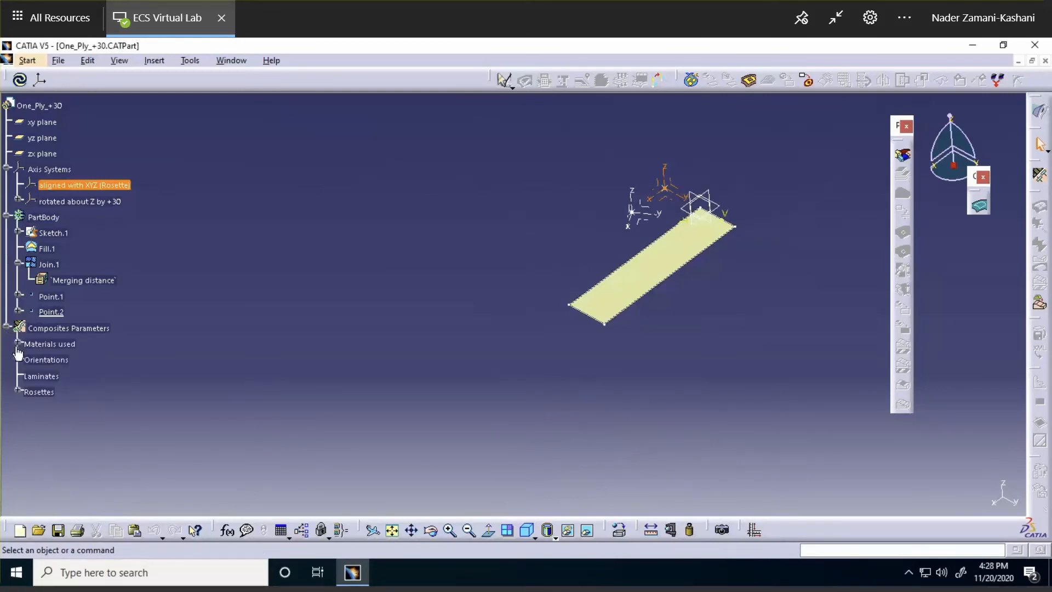
click(18, 343)
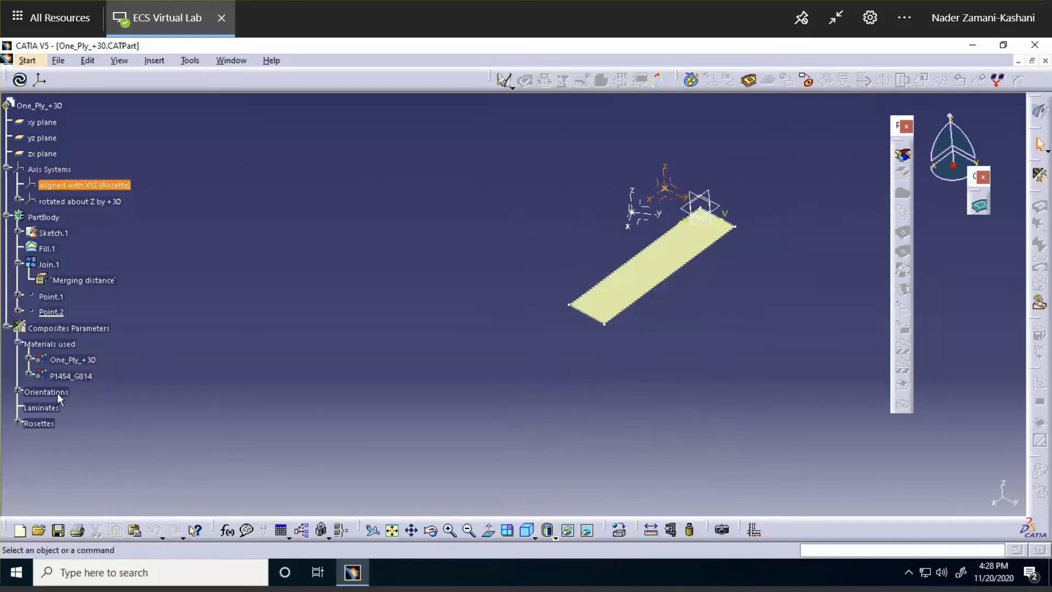
click(18, 392)
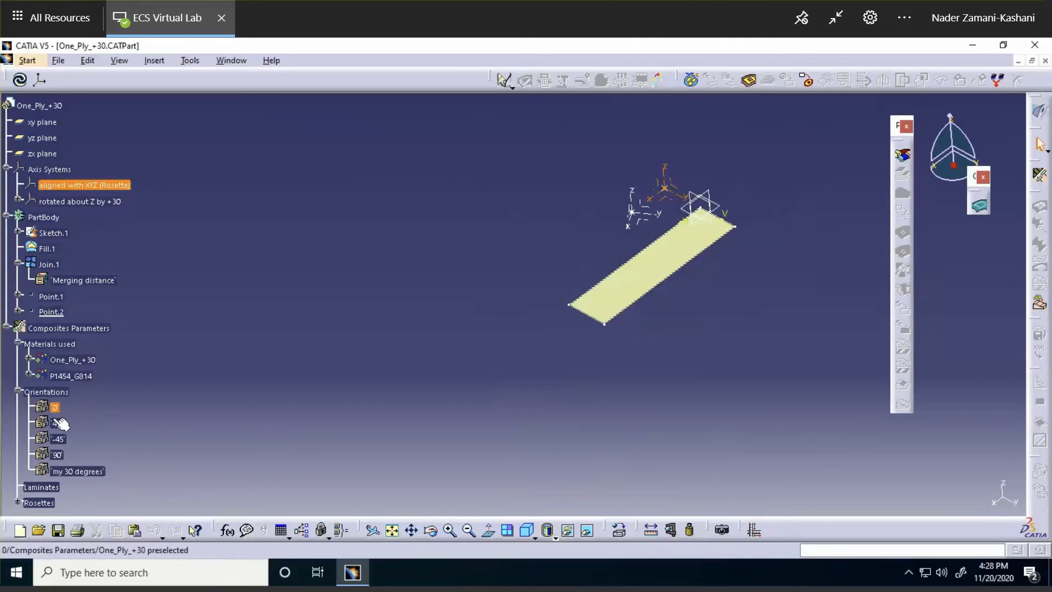
scroll(127, 393, down, 1)
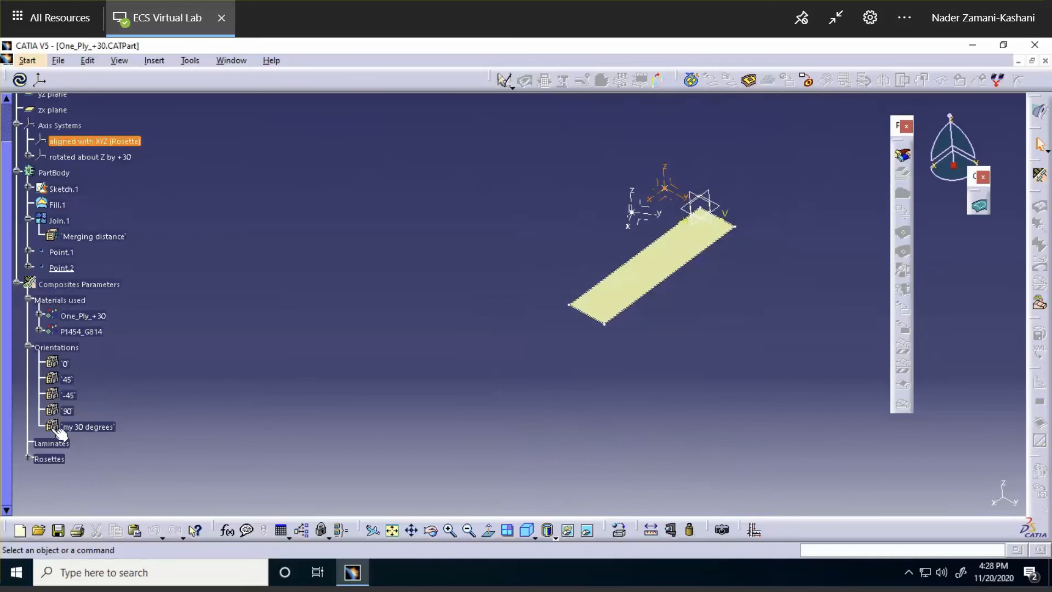
click(28, 346)
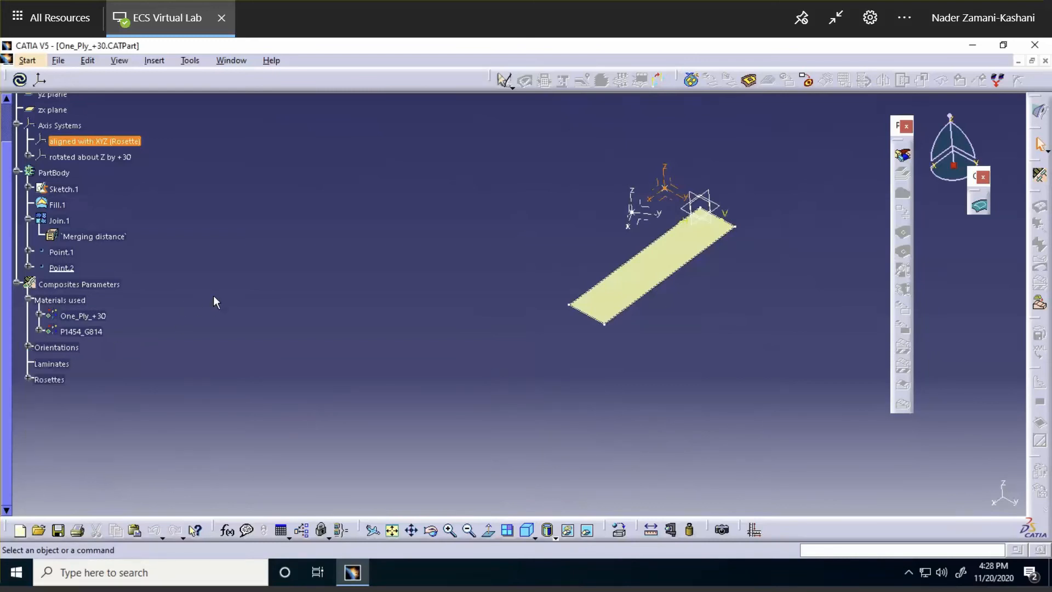
click(27, 300)
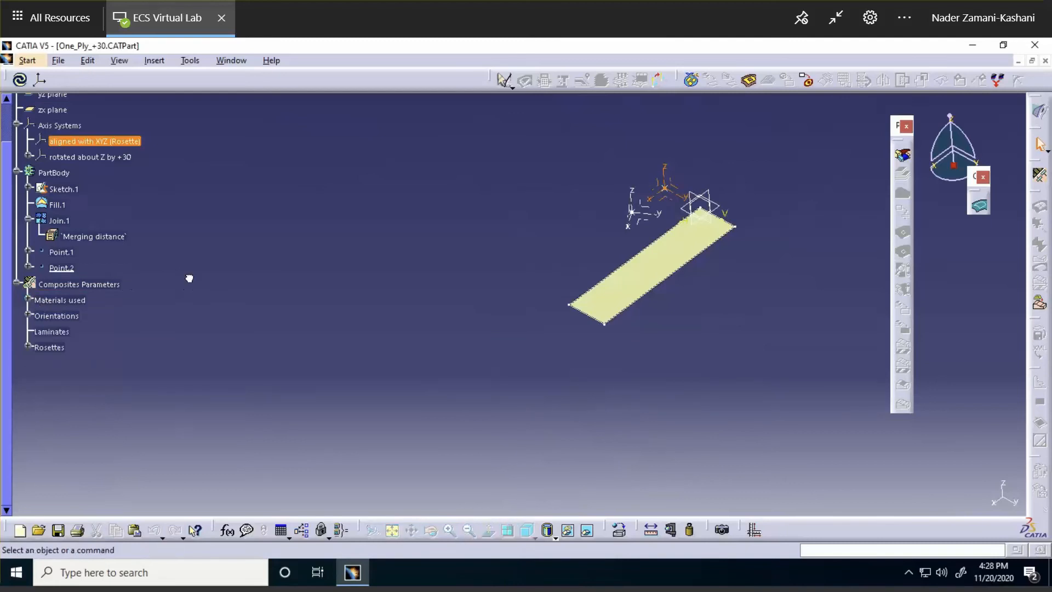
middle_drag(266, 254, 292, 230)
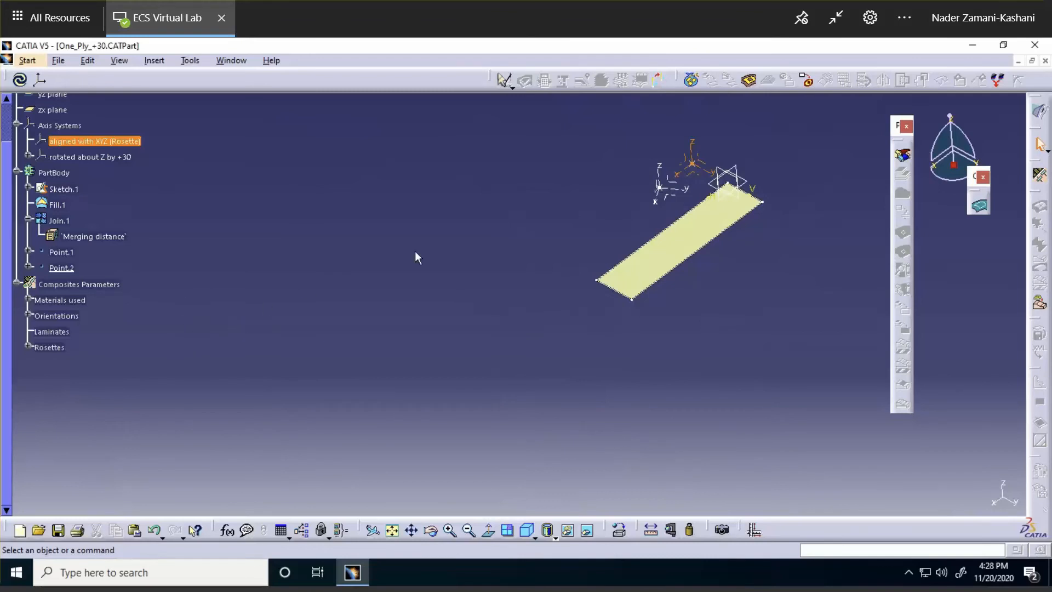
Open the part in the Advanced Meshing Tools workbench with a new Static Analysis case
click(28, 61)
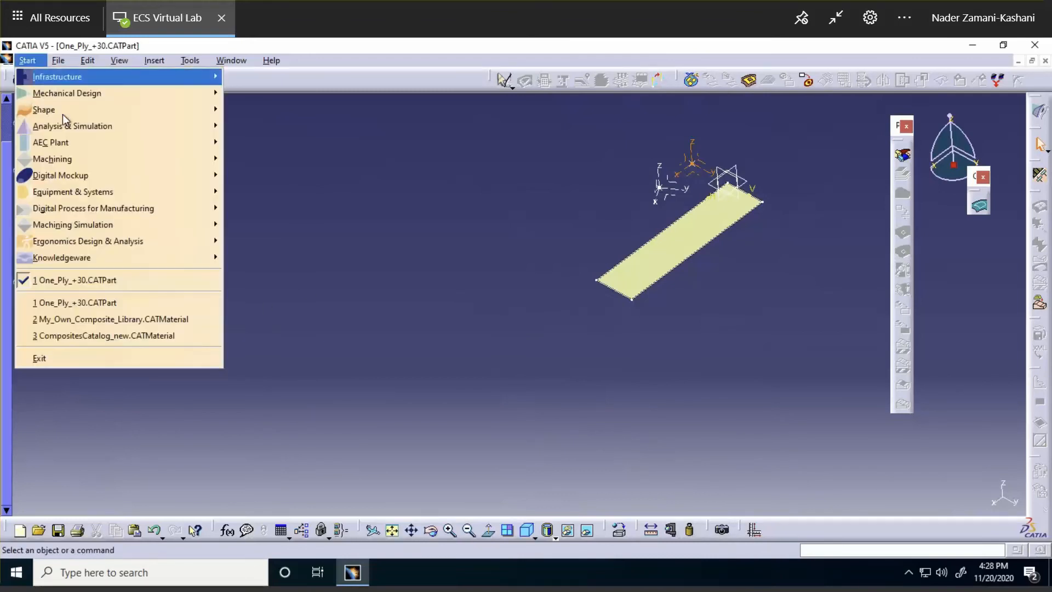
mouse_move(82, 133)
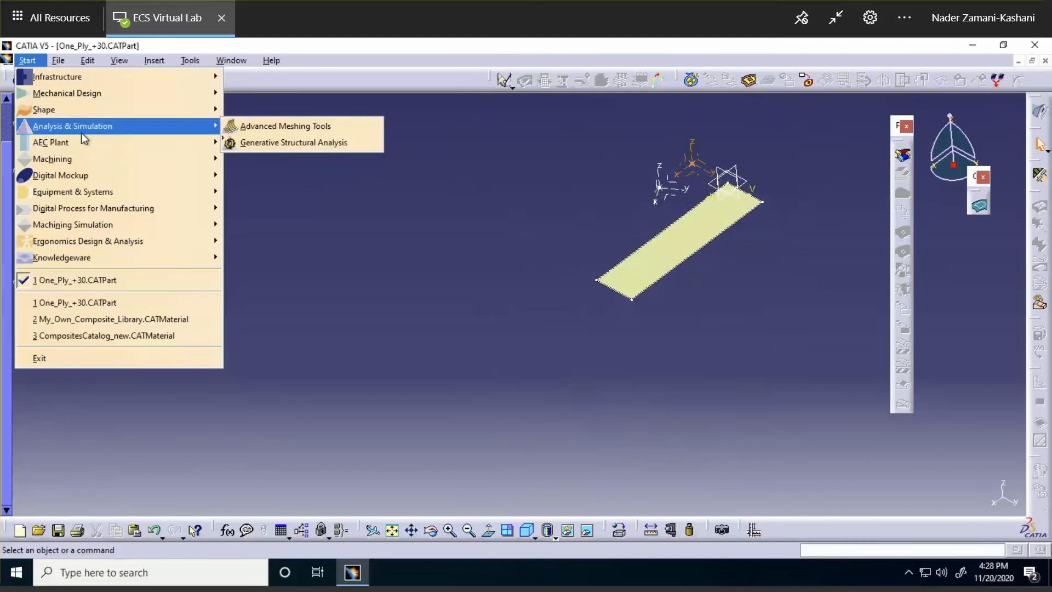
click(277, 127)
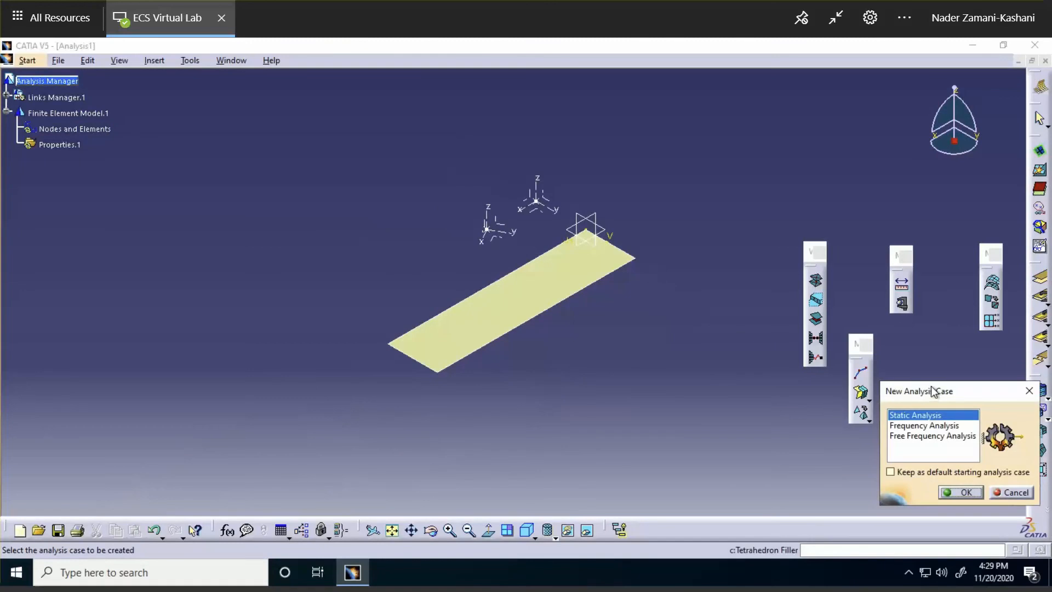
click(963, 492)
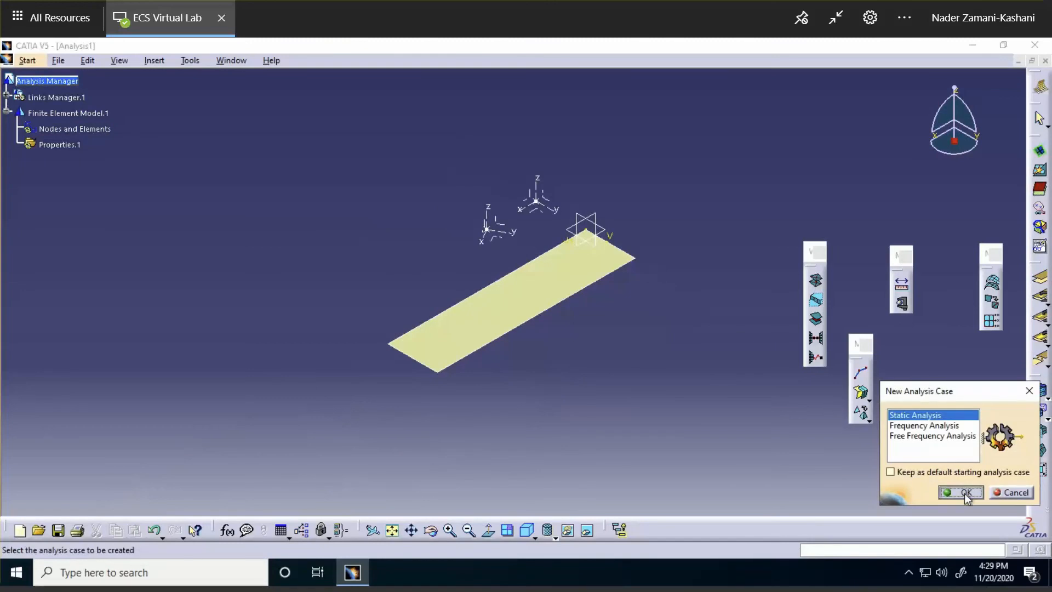
Define a surface mesh on the plate with parabolic, quads-only elements and a mesh size of 0.125 in
click(863, 411)
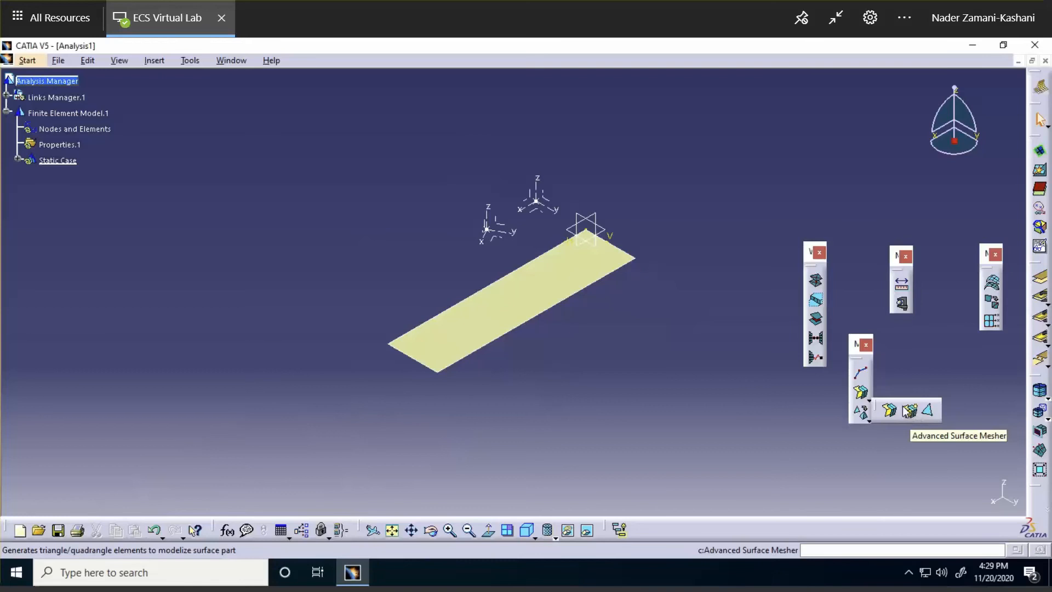
click(862, 395)
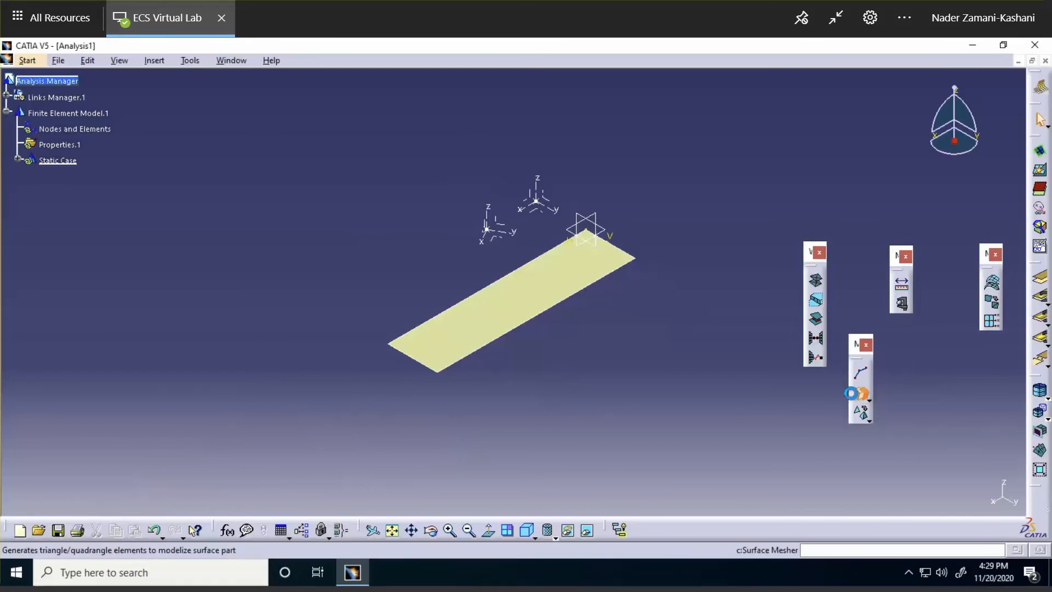
click(507, 315)
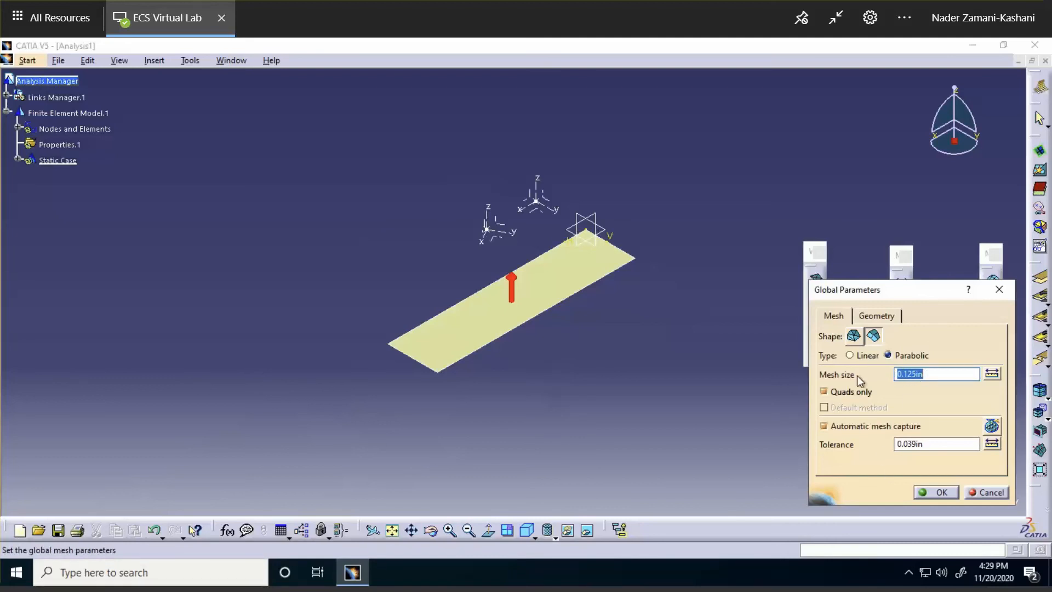
click(939, 492)
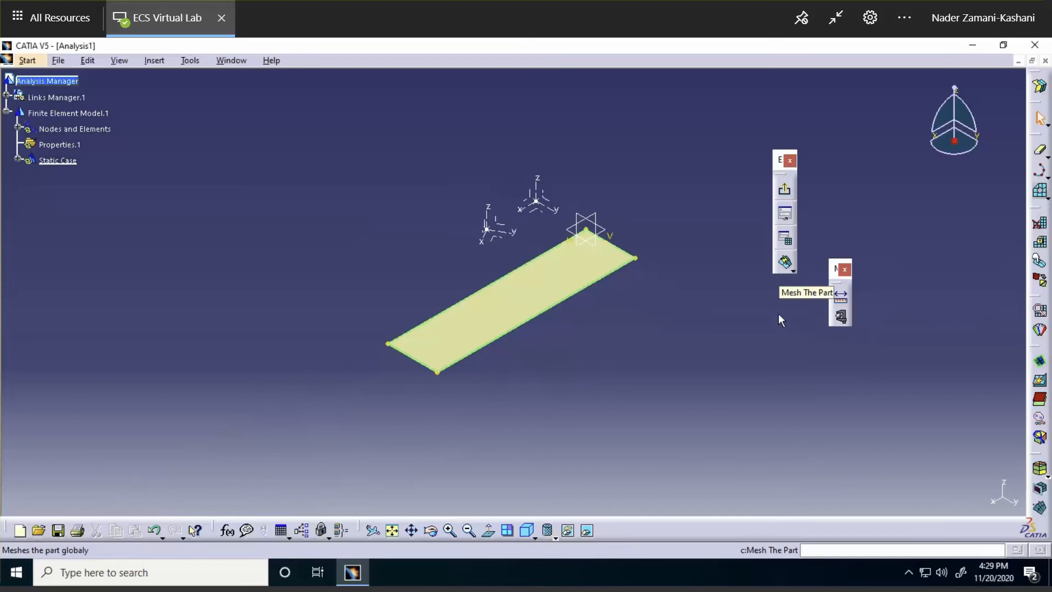
Mesh the whole plate and exit the surface mesher
click(785, 266)
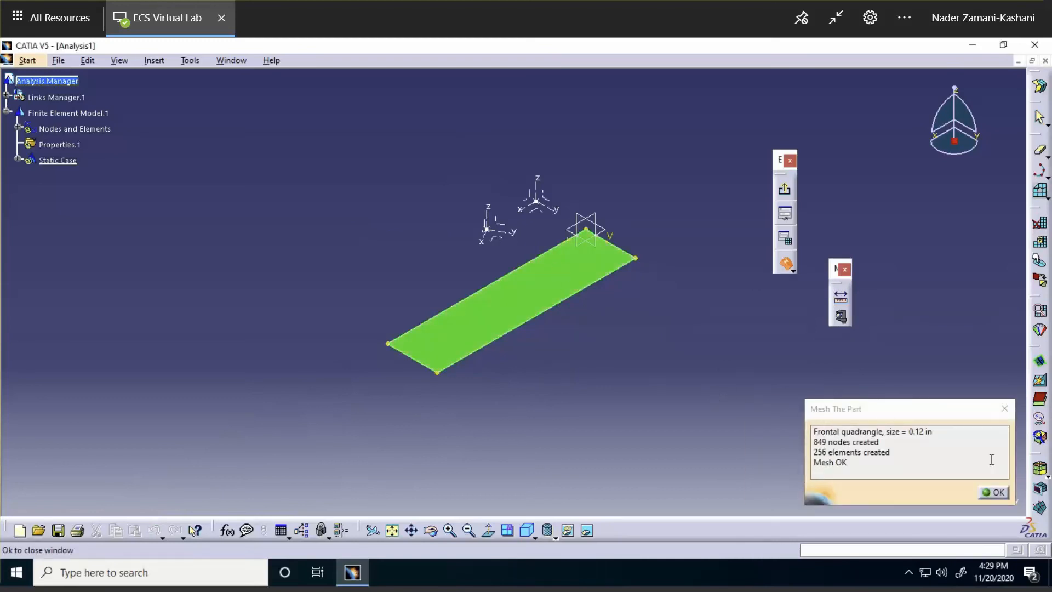
click(992, 493)
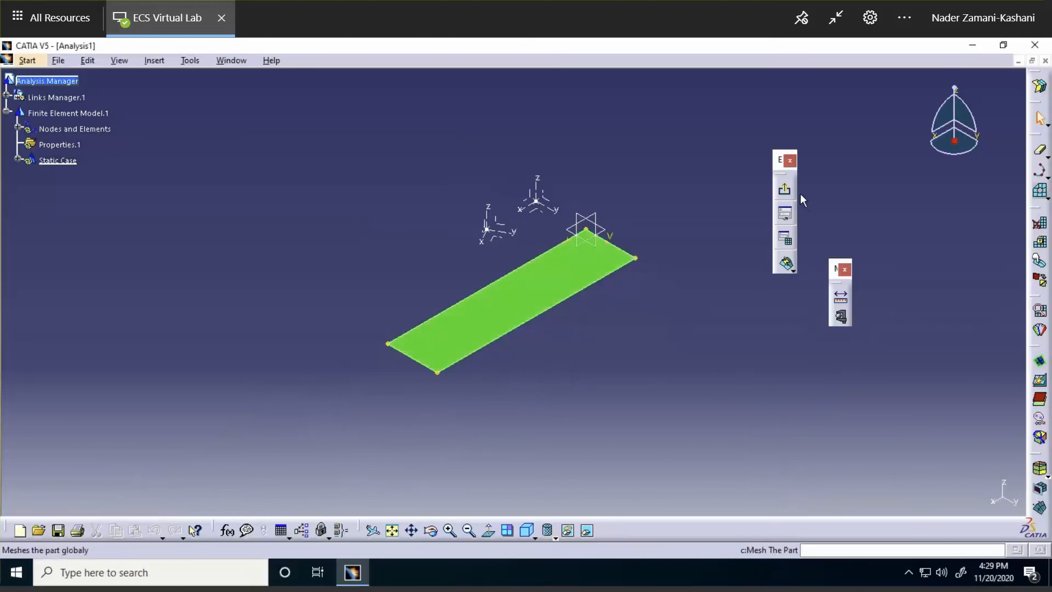
click(785, 192)
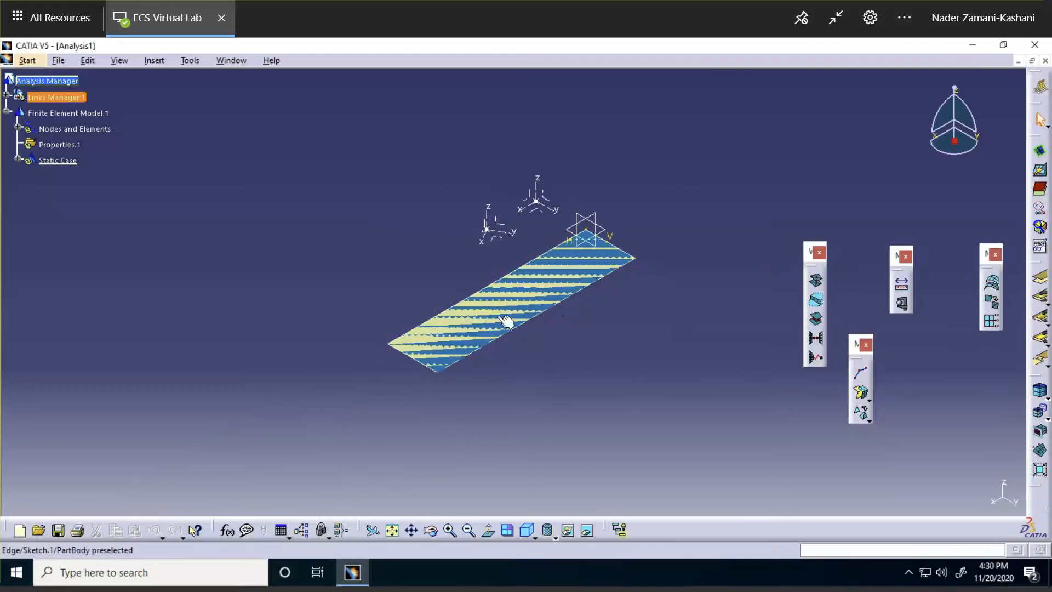
Hide the Links Manager geometry and change the render style to show the mesh with its element edges
right_click(54, 100)
click(80, 140)
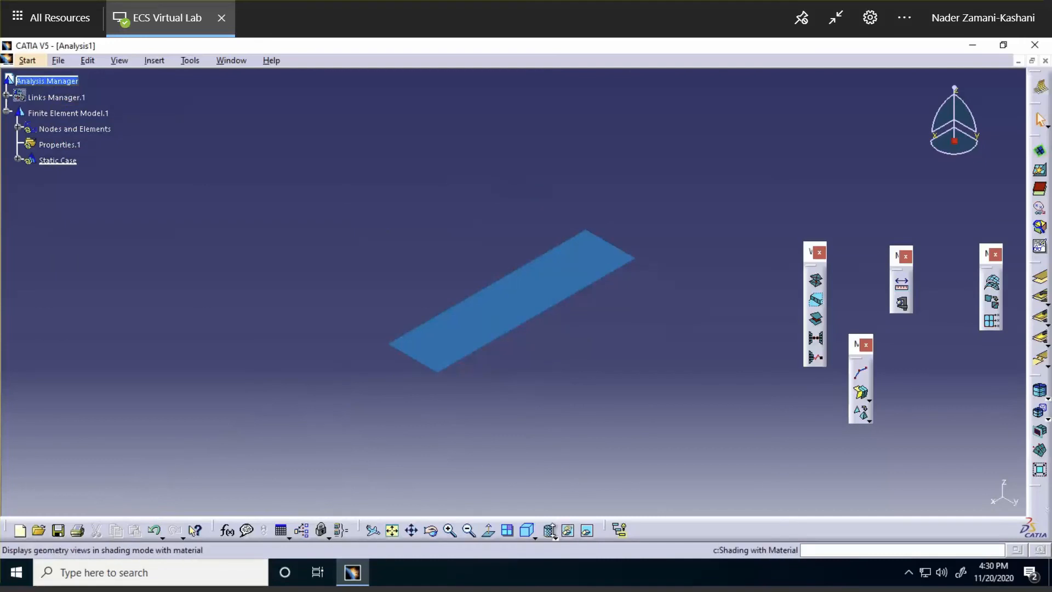
click(554, 536)
click(563, 470)
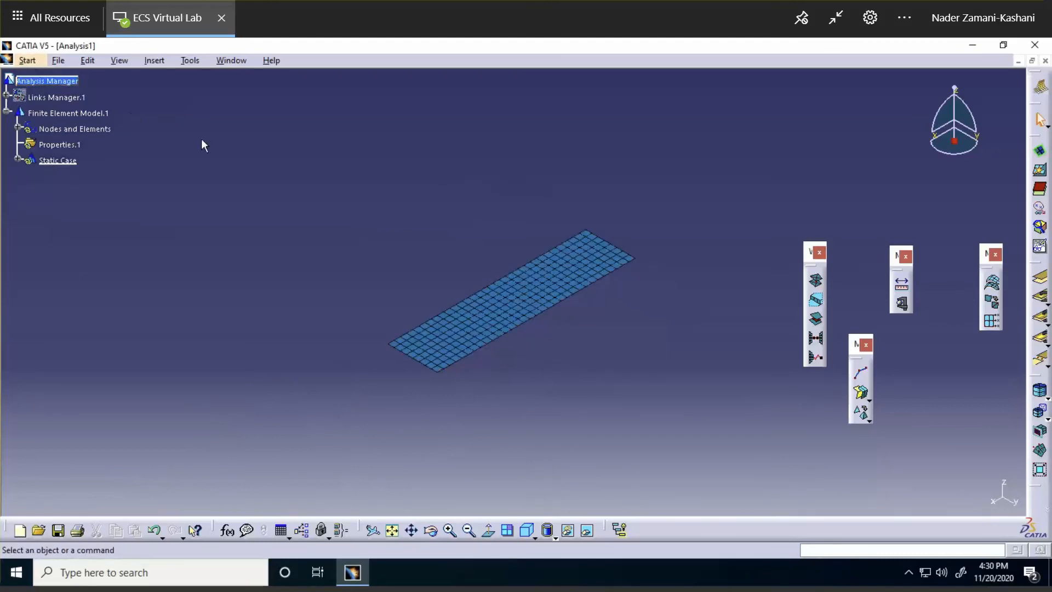
Switch to the Generative Structural Analysis workbench and display the Nodes and Elements with a mesh visualization
click(28, 60)
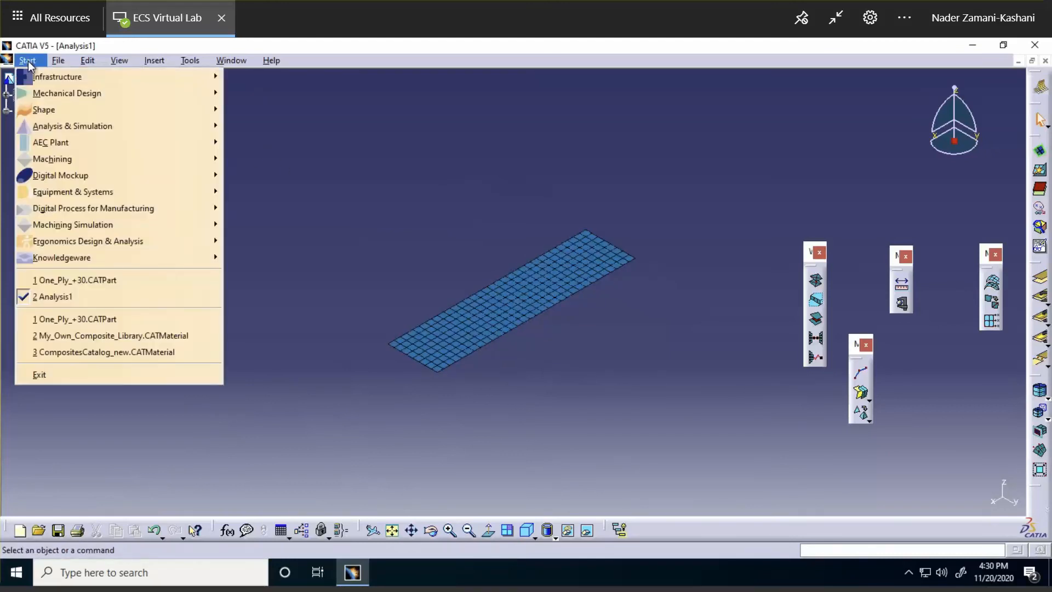
mouse_move(58, 127)
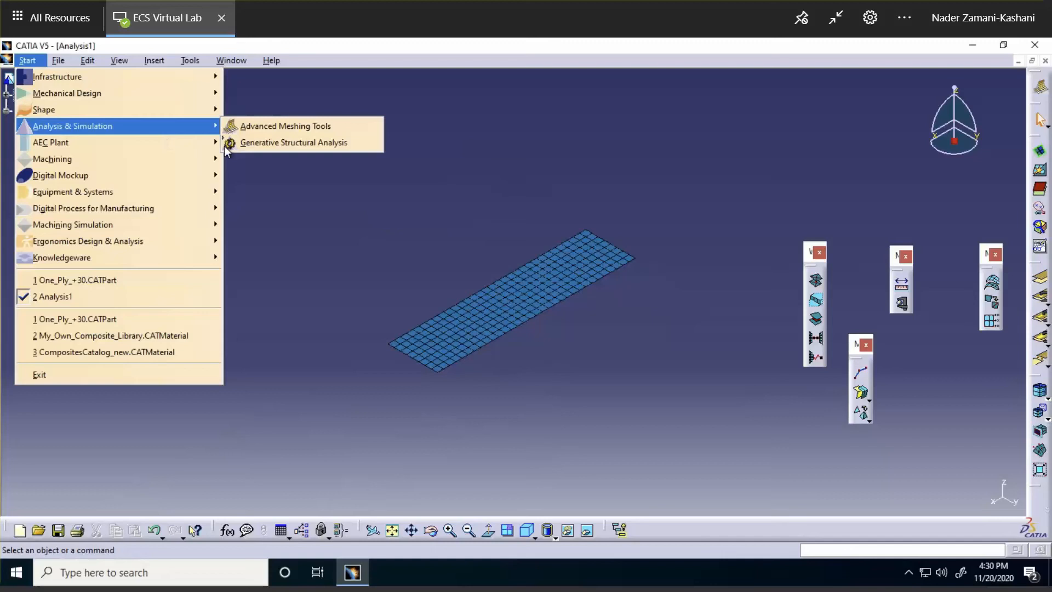
click(259, 143)
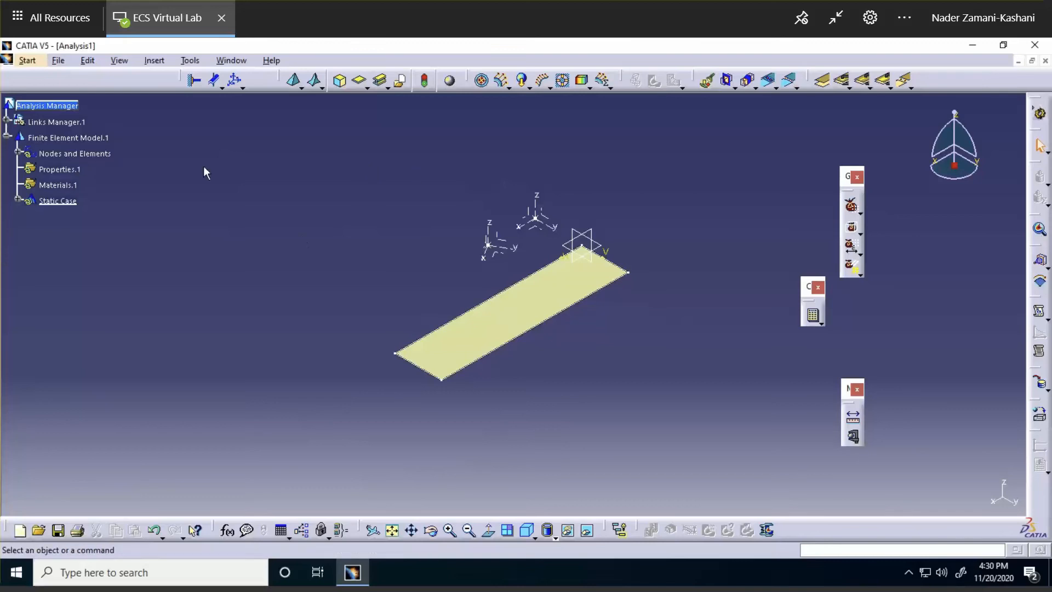
middle_drag(403, 221, 382, 180)
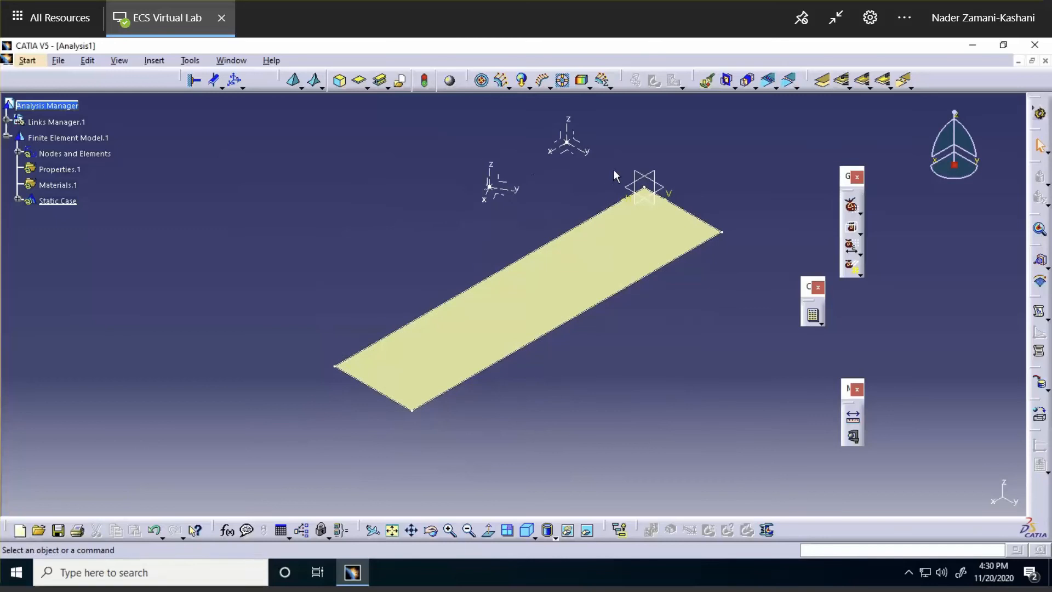
right_click(77, 154)
click(134, 355)
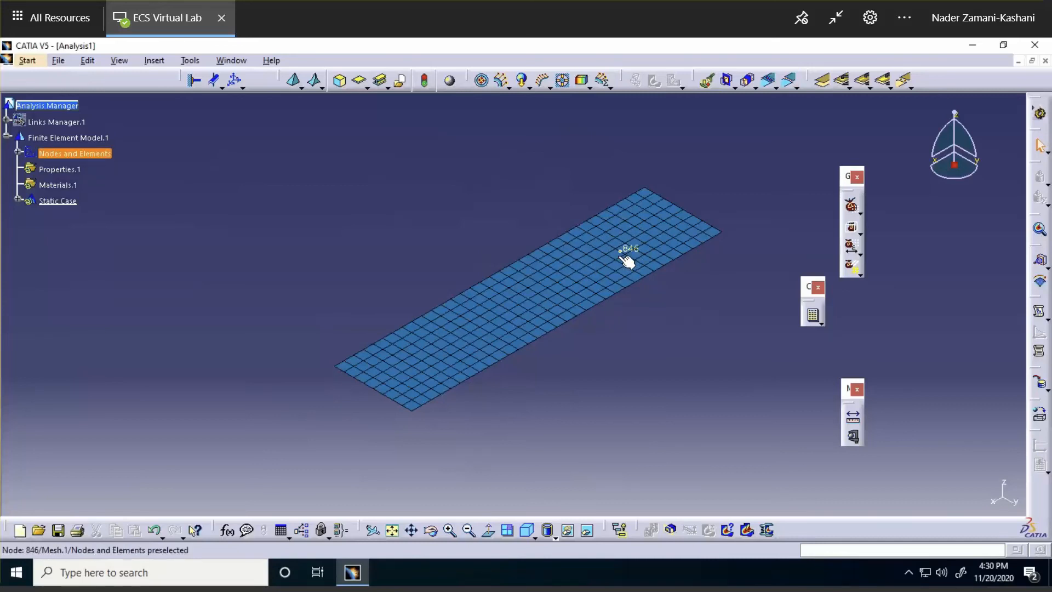
Generate the Local axis symbol image for the Nodes and Elements and examine the element axes up close
right_click(70, 153)
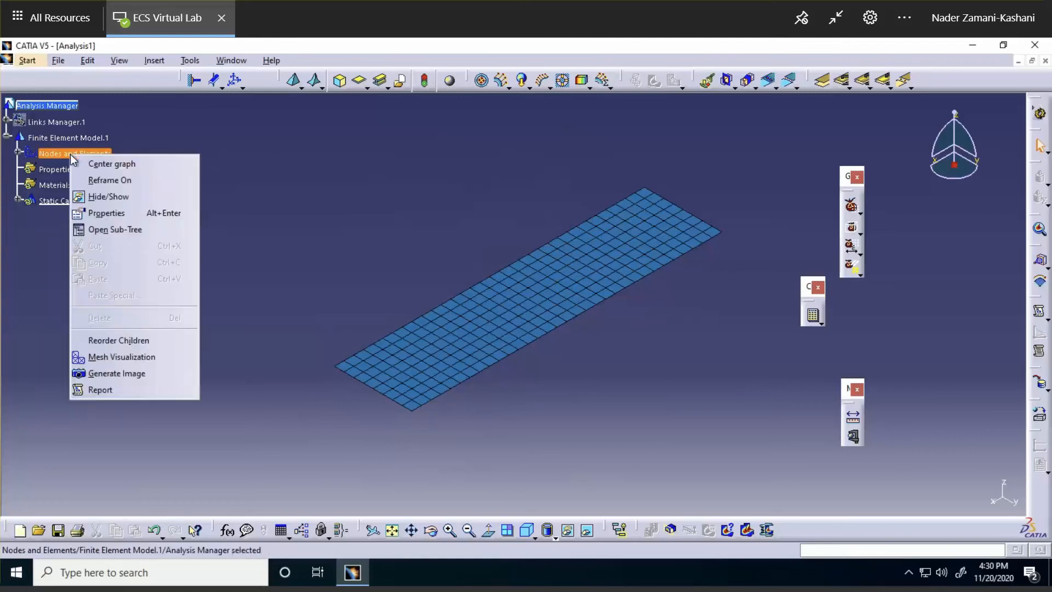
click(111, 373)
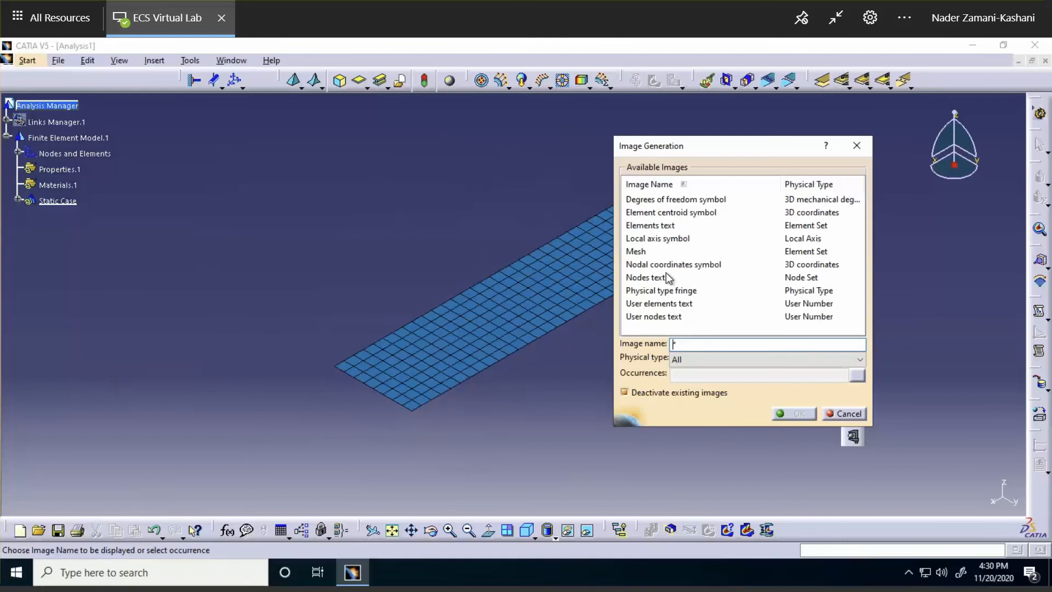
click(652, 239)
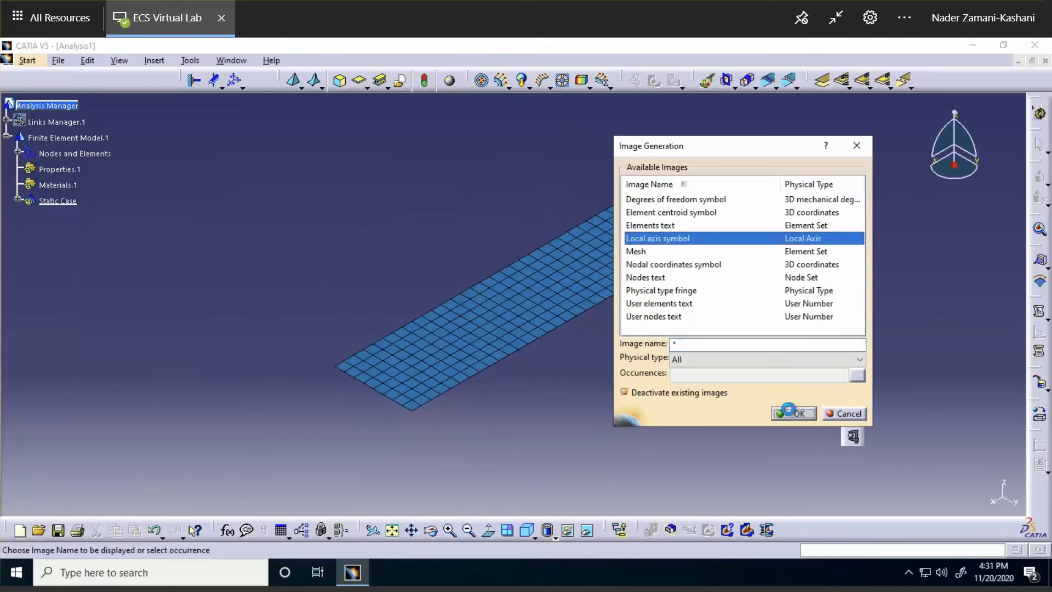
click(790, 413)
middle_drag(446, 182, 382, 5)
middle_drag(495, 300, 420, 283)
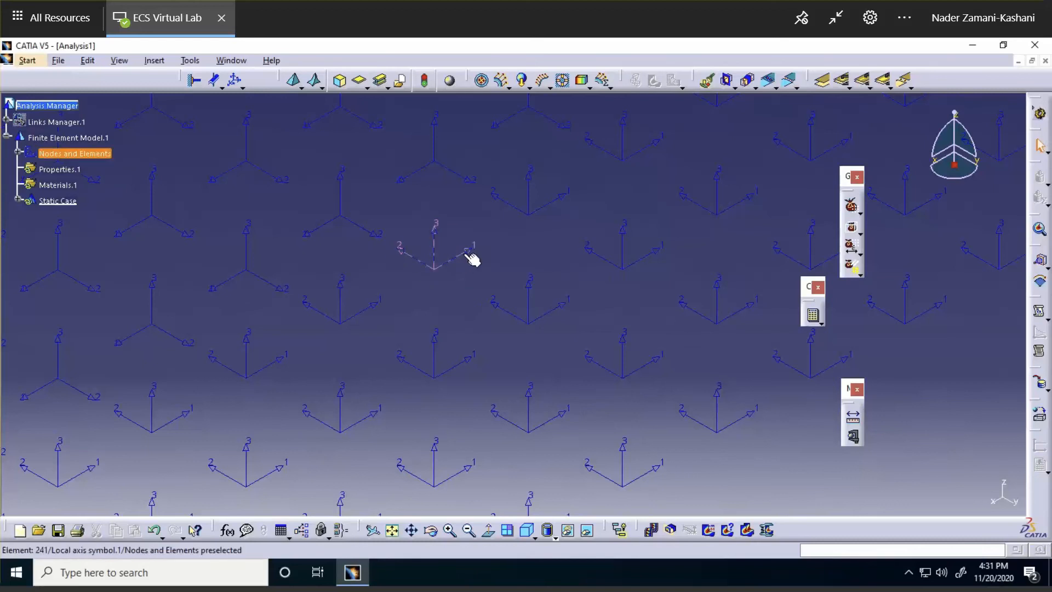
middle_drag(436, 233, 454, 444)
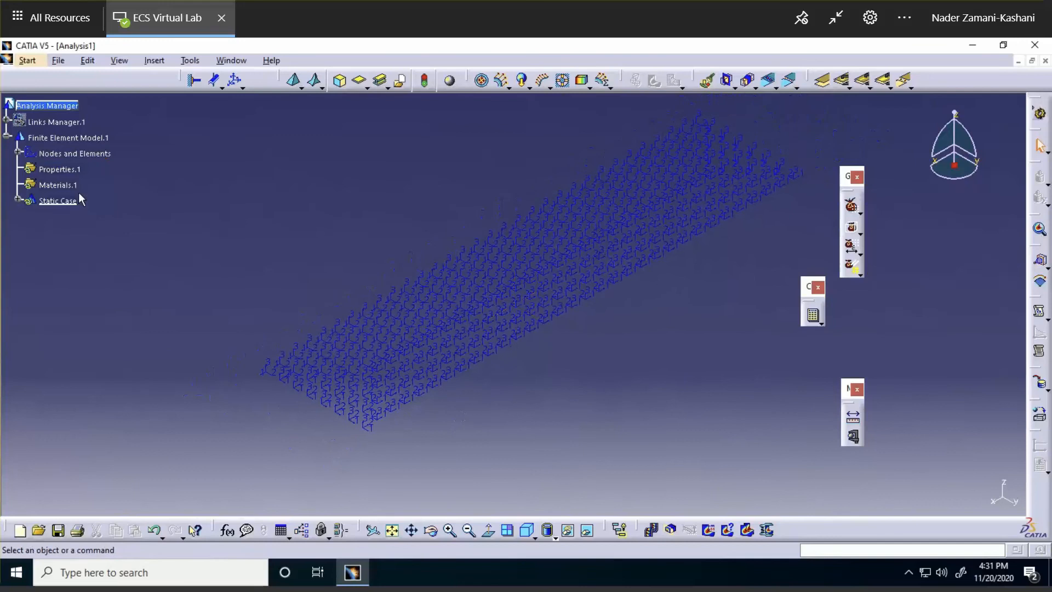
Deactivate the Local axis symbol image under Nodes and Elements
click(18, 153)
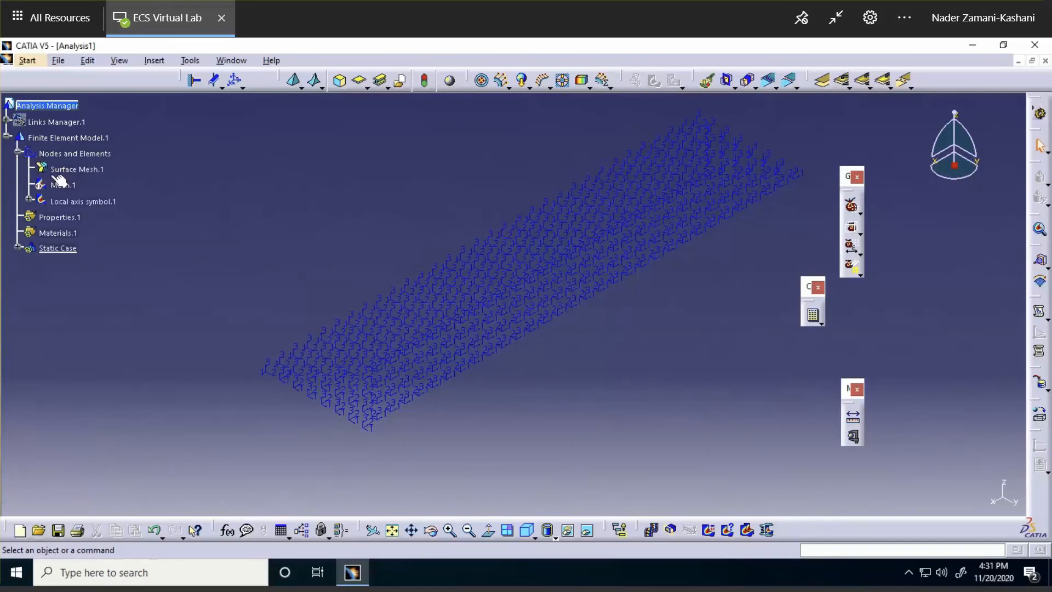
right_click(93, 202)
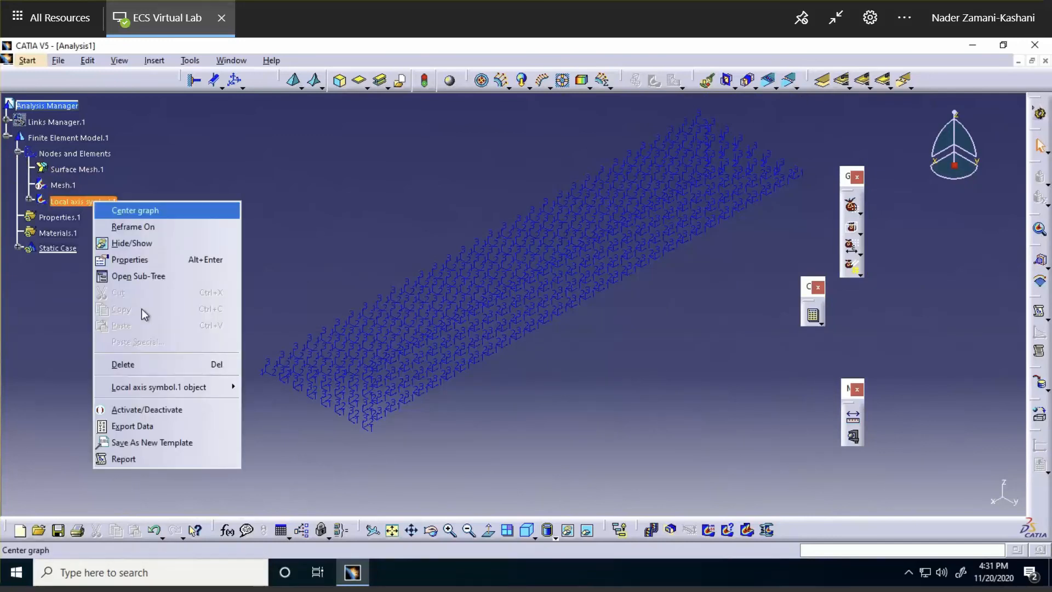
click(151, 408)
middle_drag(275, 260, 307, 259)
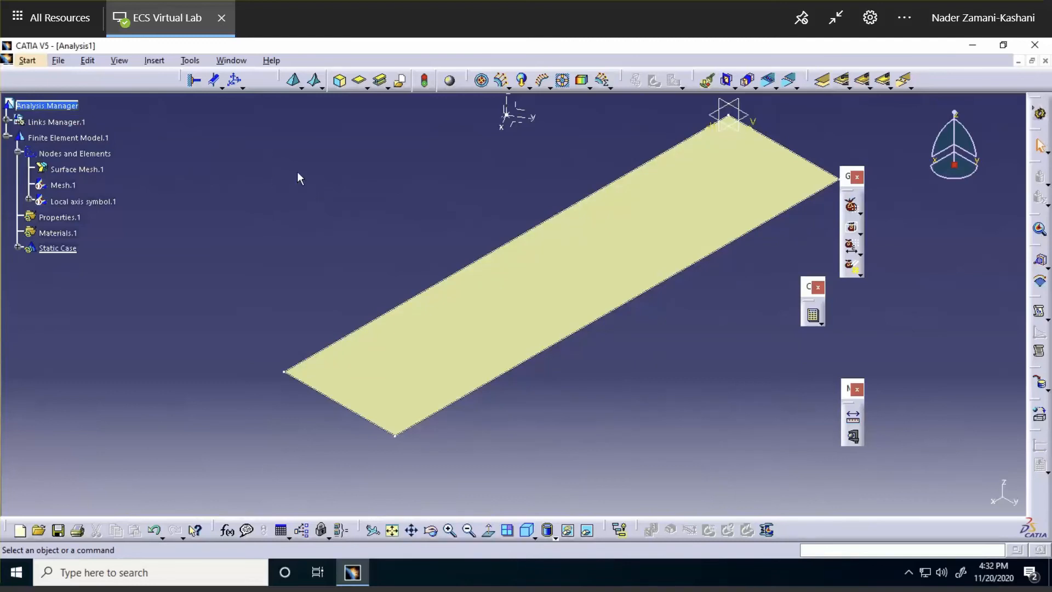
Expand the linked One_Ply_+30 part, open its Composites Parameters for editing, and collapse the Finite Element Model branch
click(6, 120)
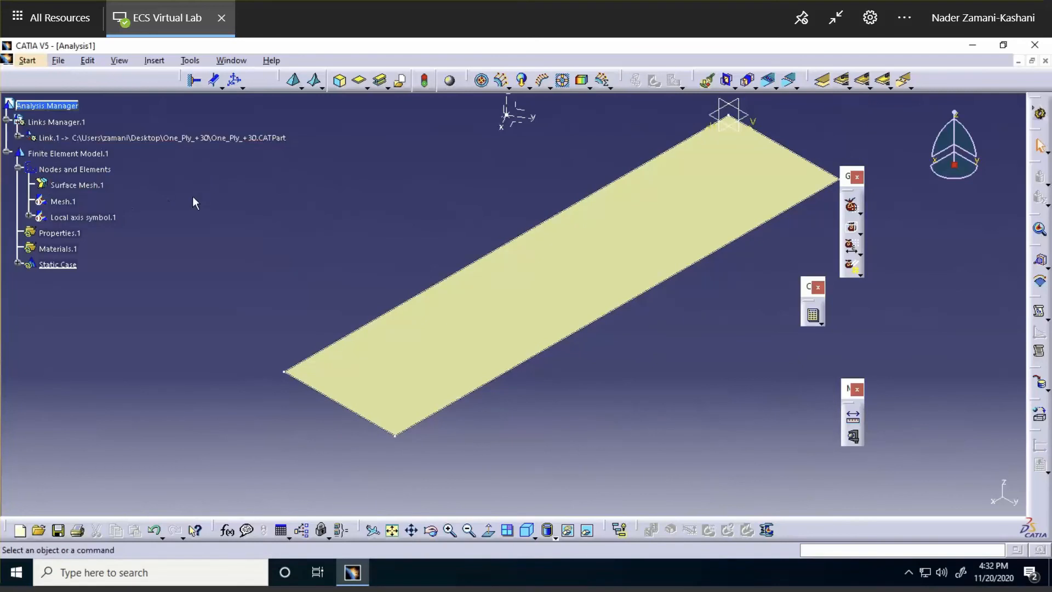
click(19, 138)
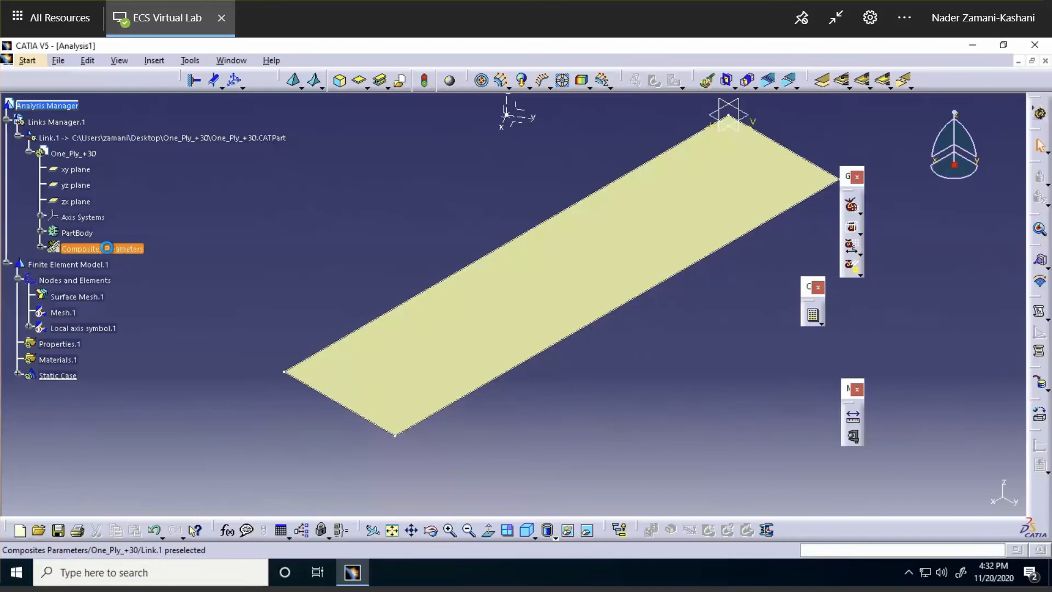
double_click(116, 250)
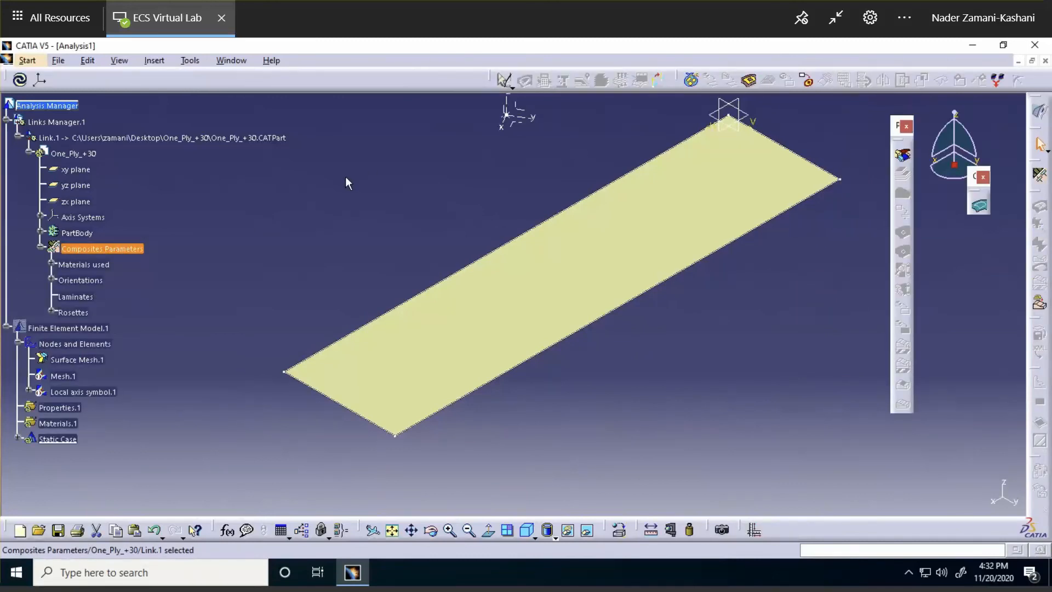
scroll(320, 199, down, 3)
double_click(78, 204)
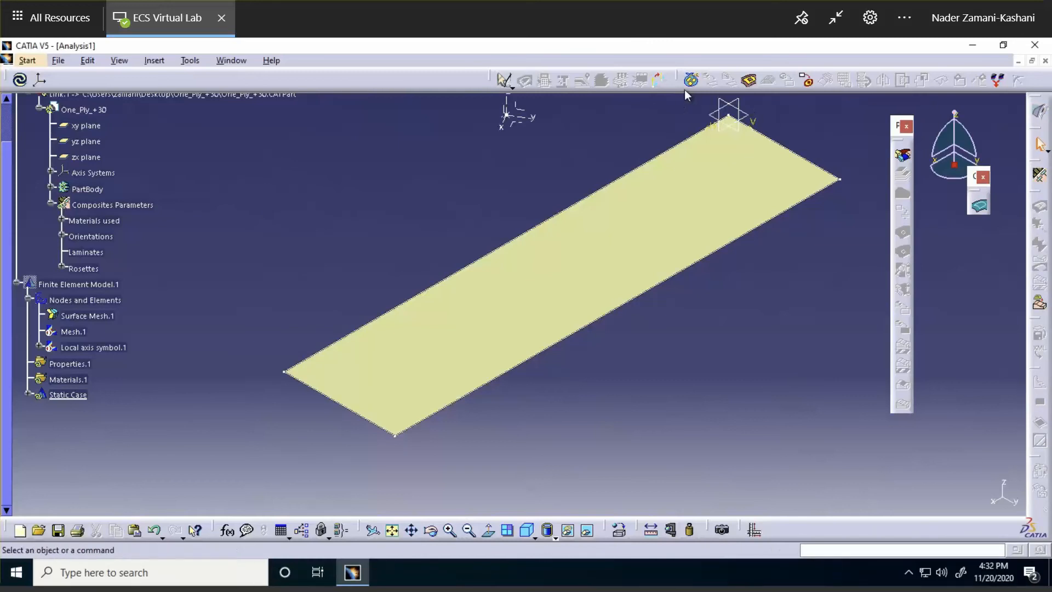
click(16, 283)
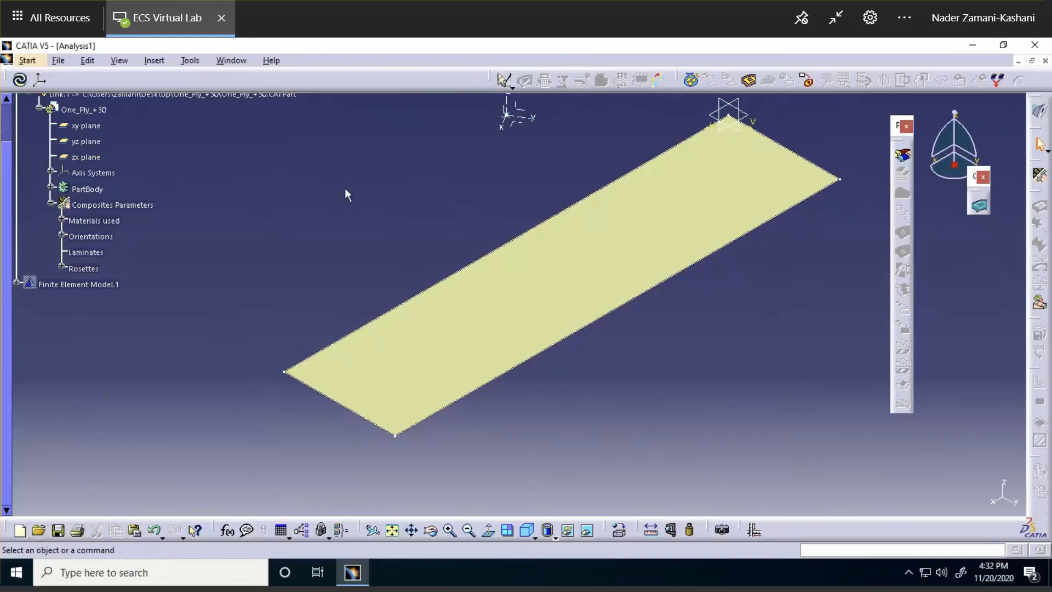
middle_drag(433, 176, 437, 207)
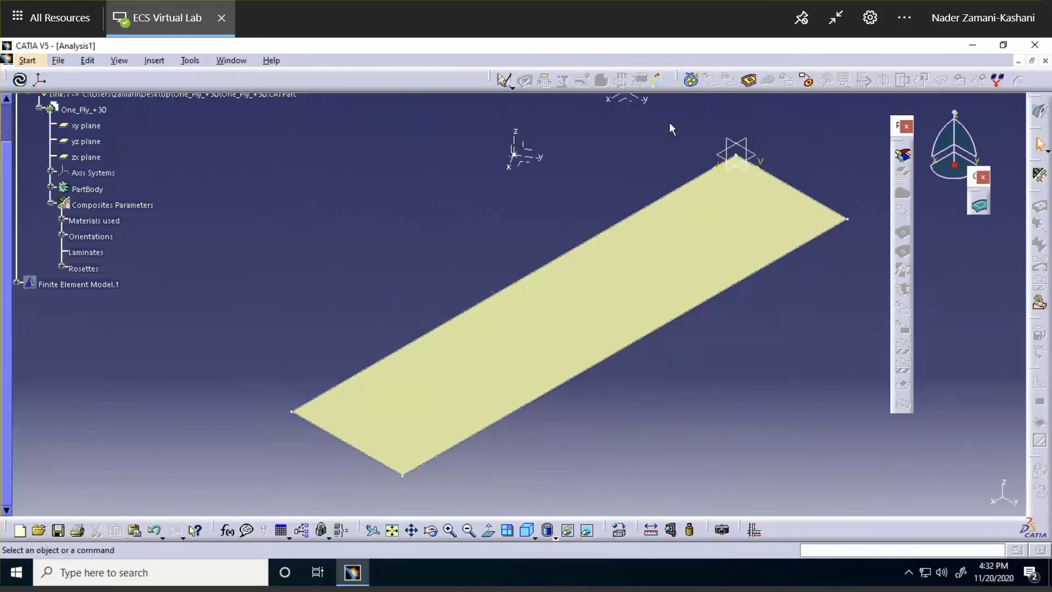
Create a plies group on the plate surface Join.1 with reversed draping direction, Rosette.1, and the plies draping direction lock cleared
click(692, 82)
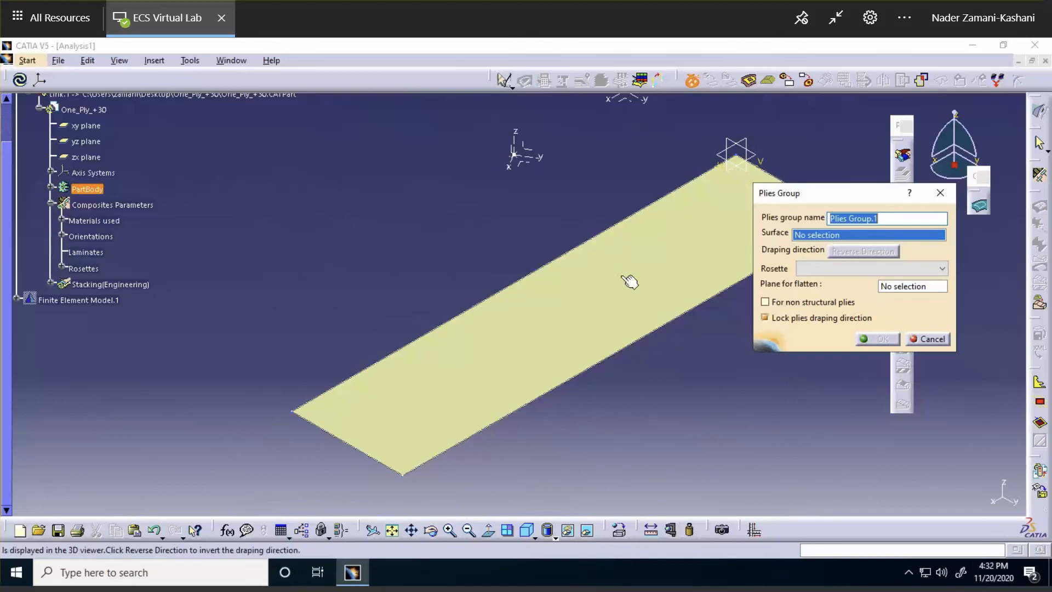
click(606, 292)
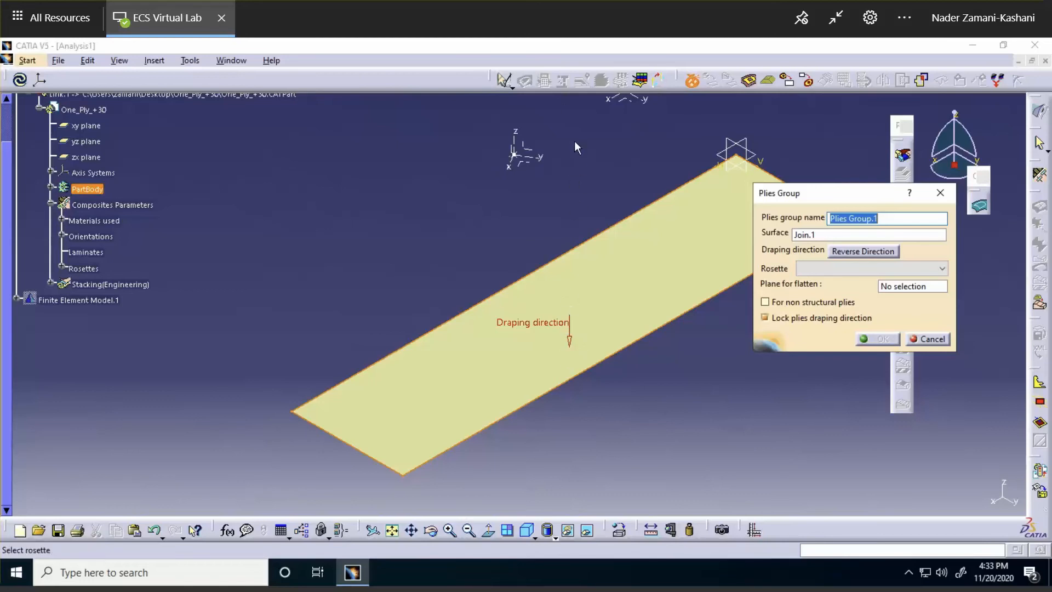
click(866, 251)
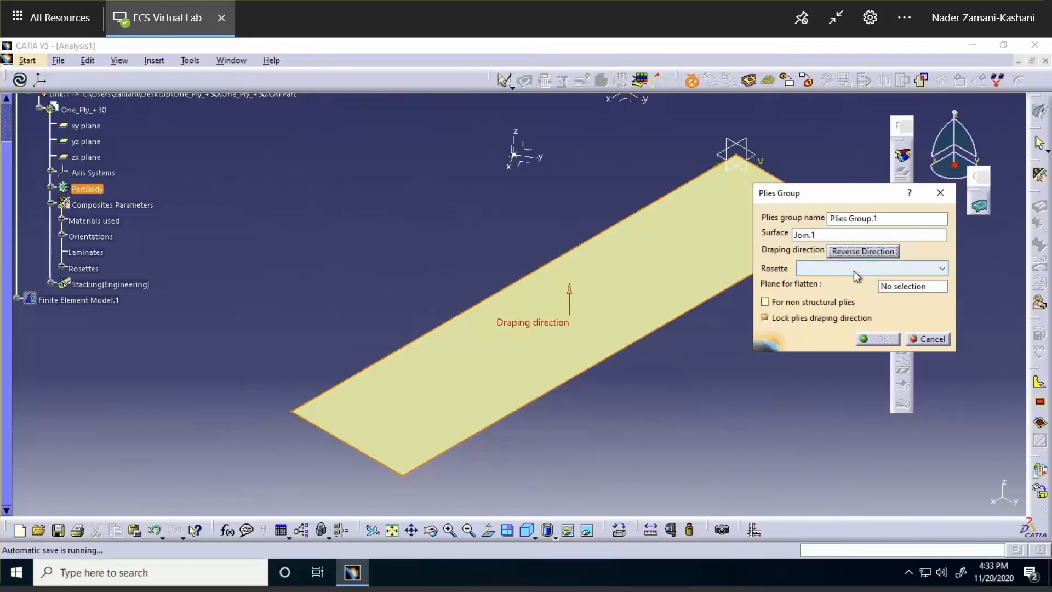
click(942, 269)
click(883, 295)
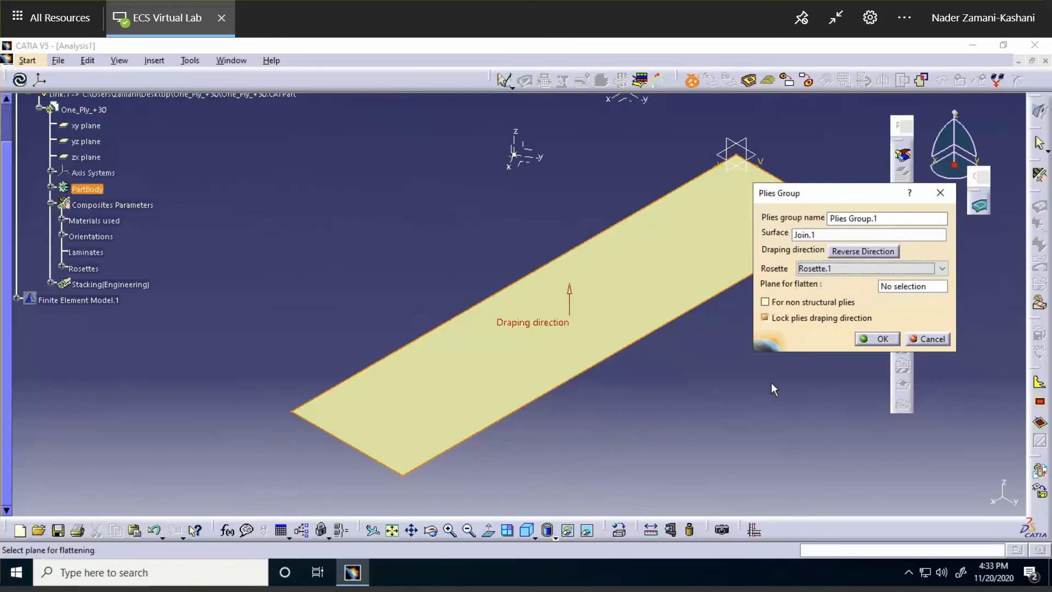
click(765, 317)
click(881, 339)
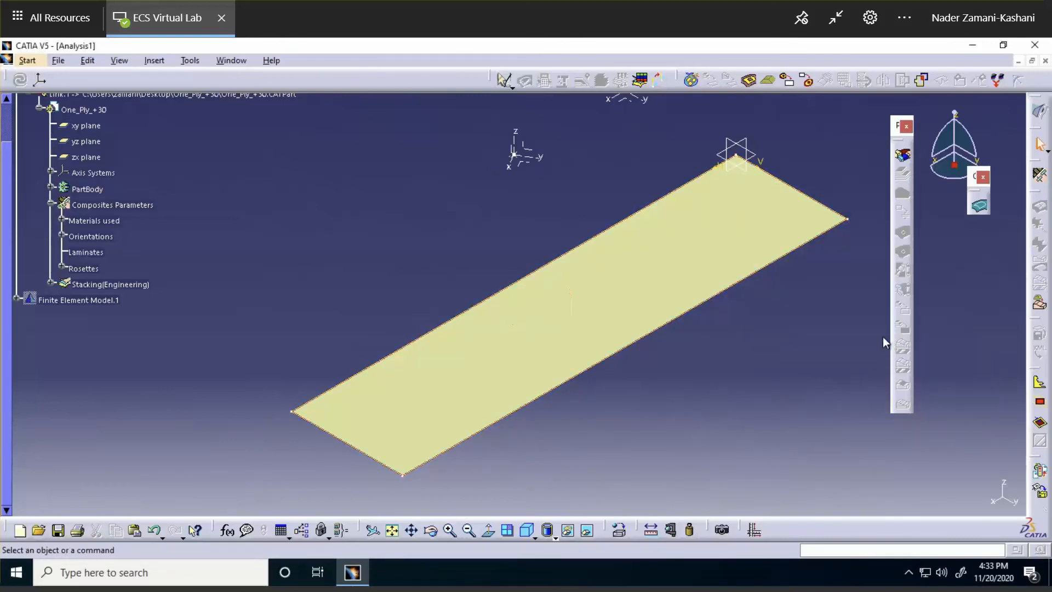
Start a ply in Plies Group.1 and use Sketch.1 as its contour
click(51, 283)
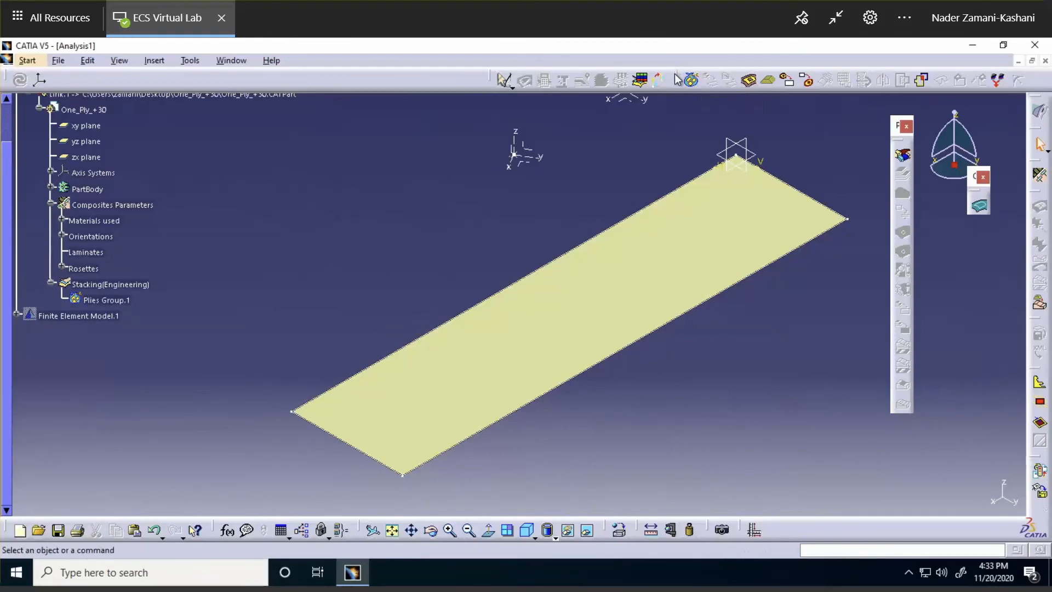
drag(678, 79, 165, 137)
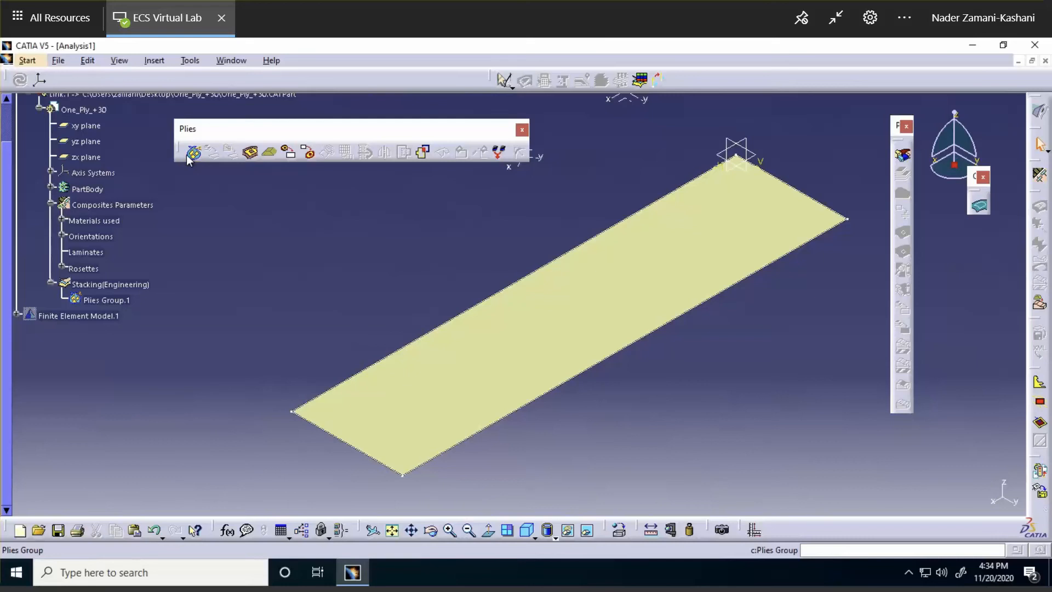
click(249, 156)
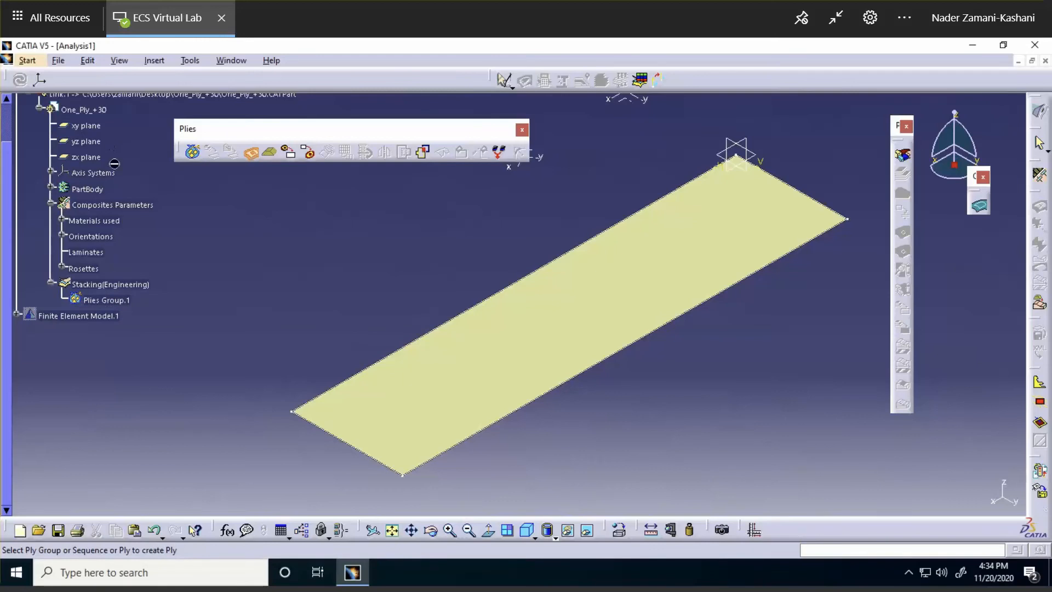
click(128, 302)
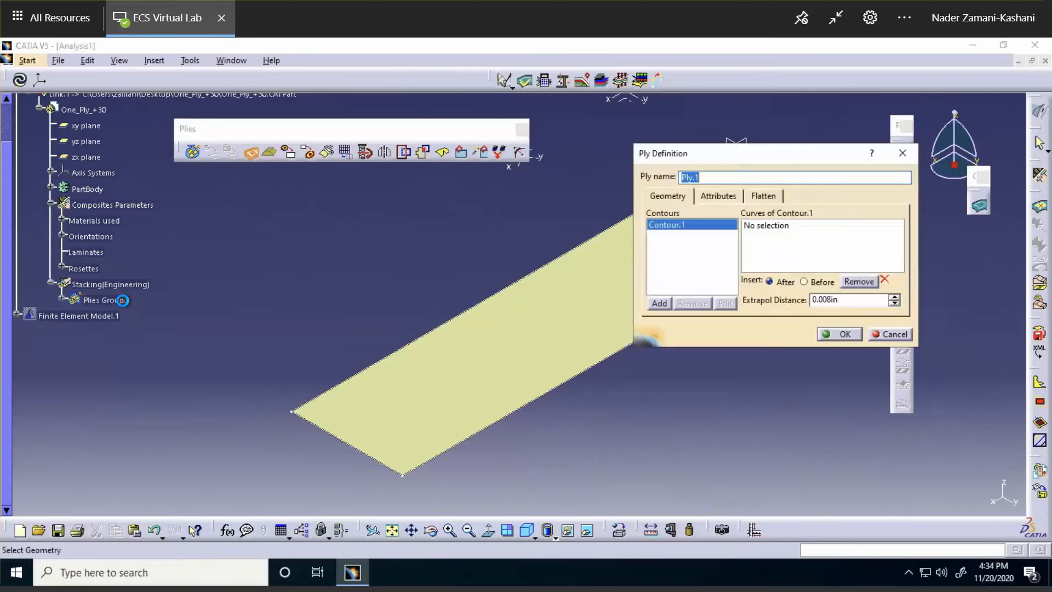
middle_drag(423, 265, 317, 297)
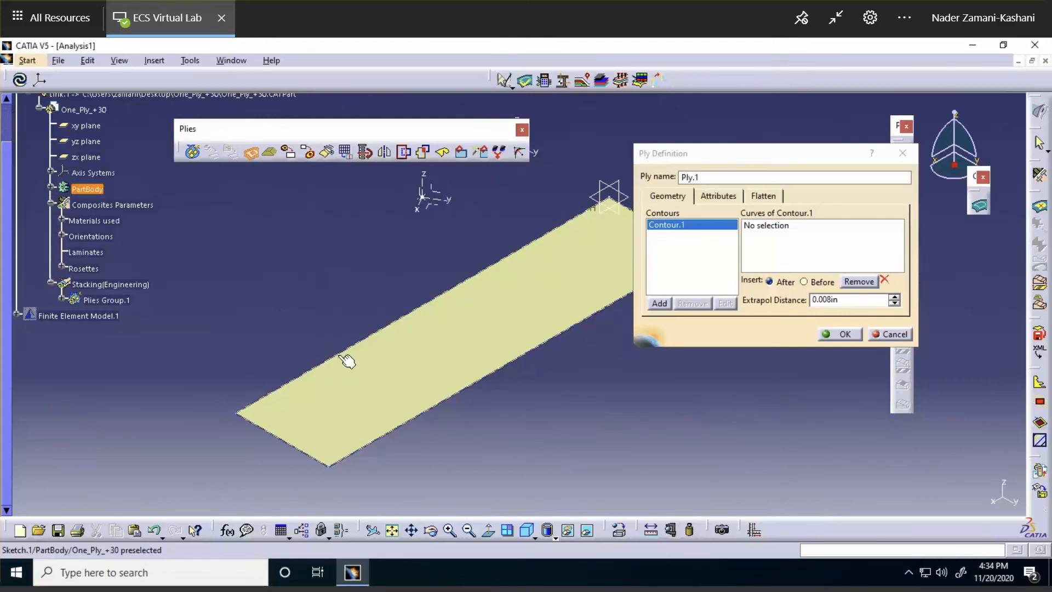
click(50, 189)
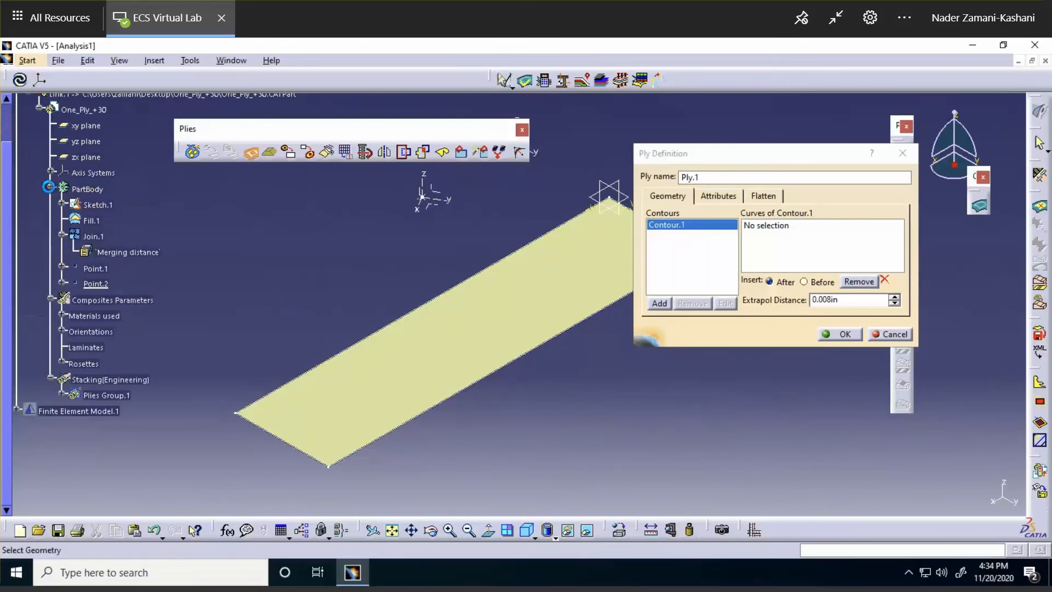
click(98, 205)
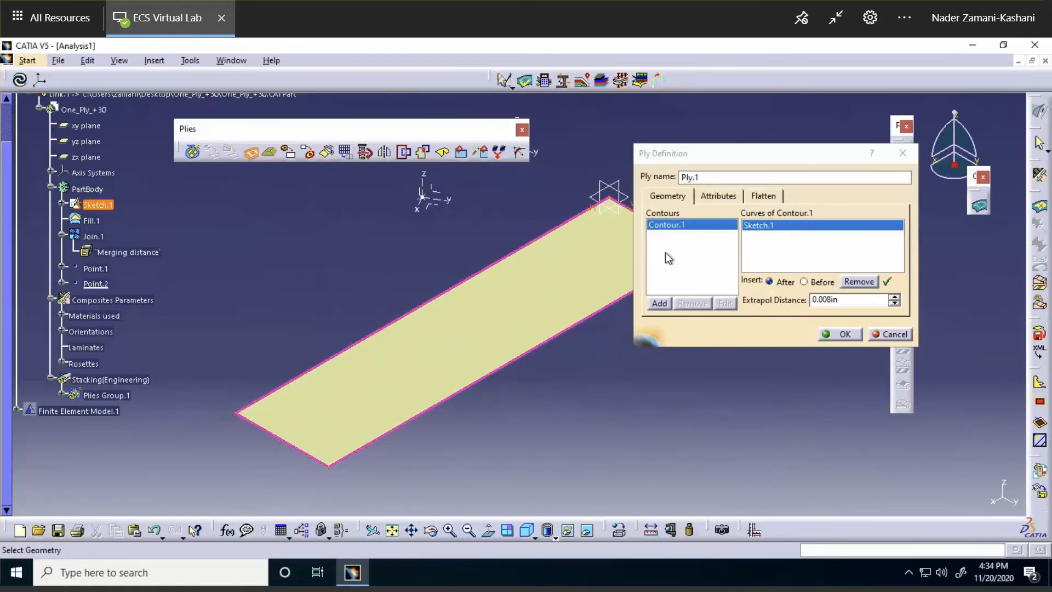
Assign material One_Ply_+30 and direction my 30 degrees to Ply.1 and create the ply
click(707, 196)
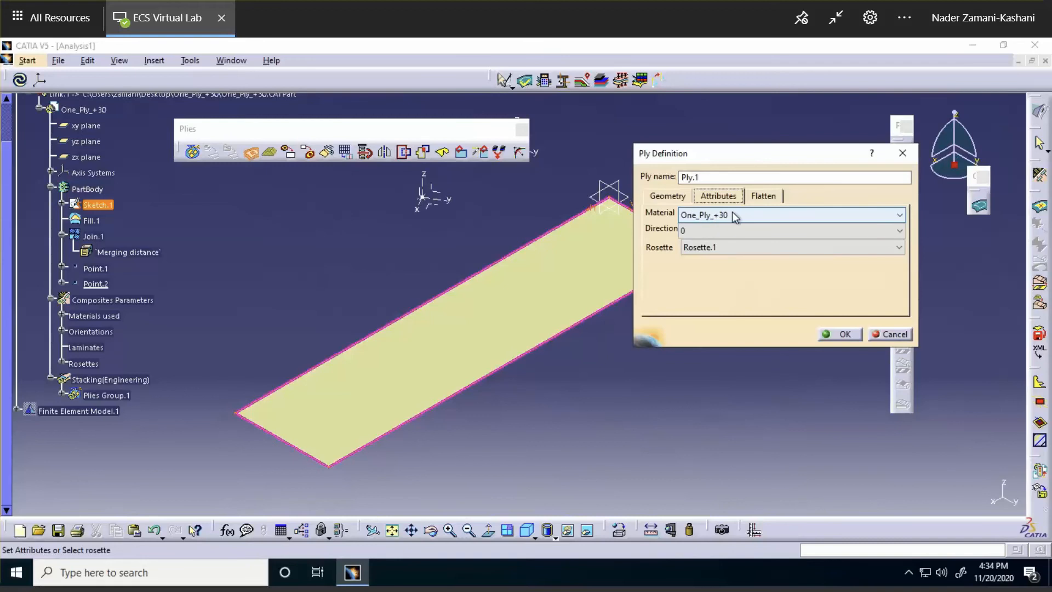
click(900, 215)
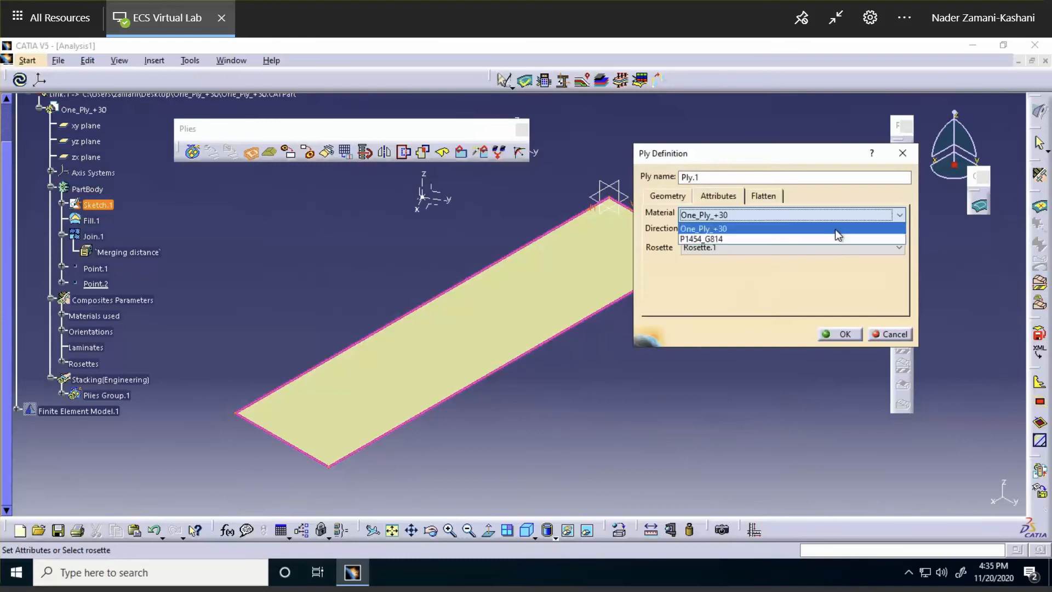
click(835, 229)
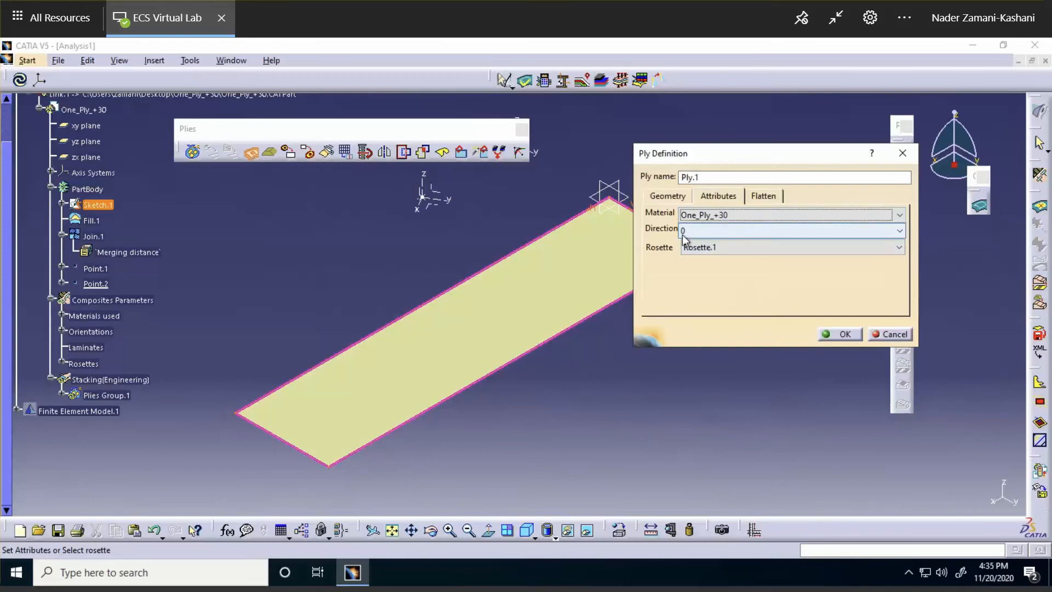
click(899, 231)
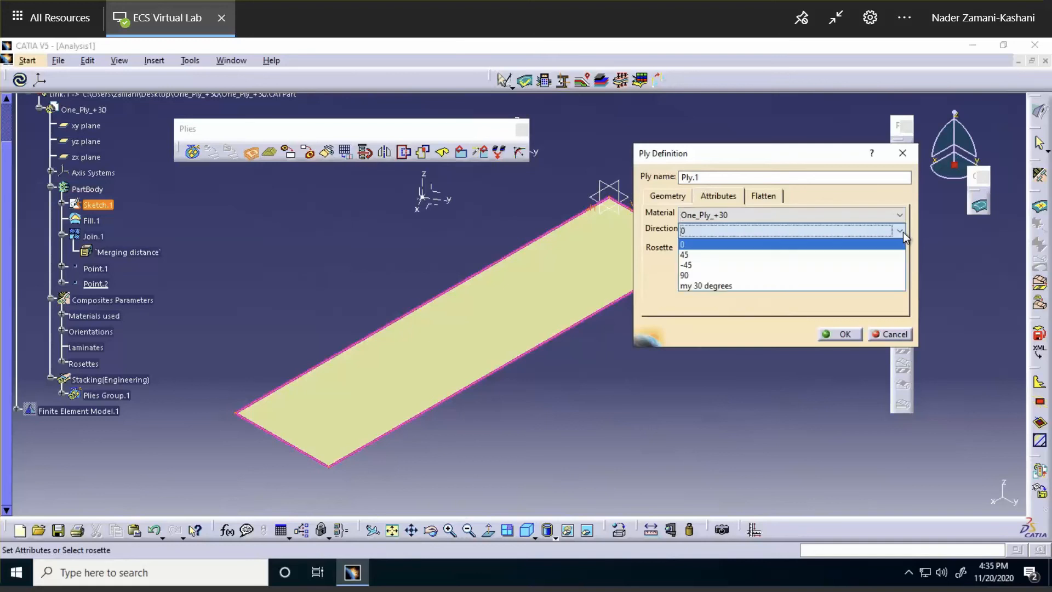
click(708, 286)
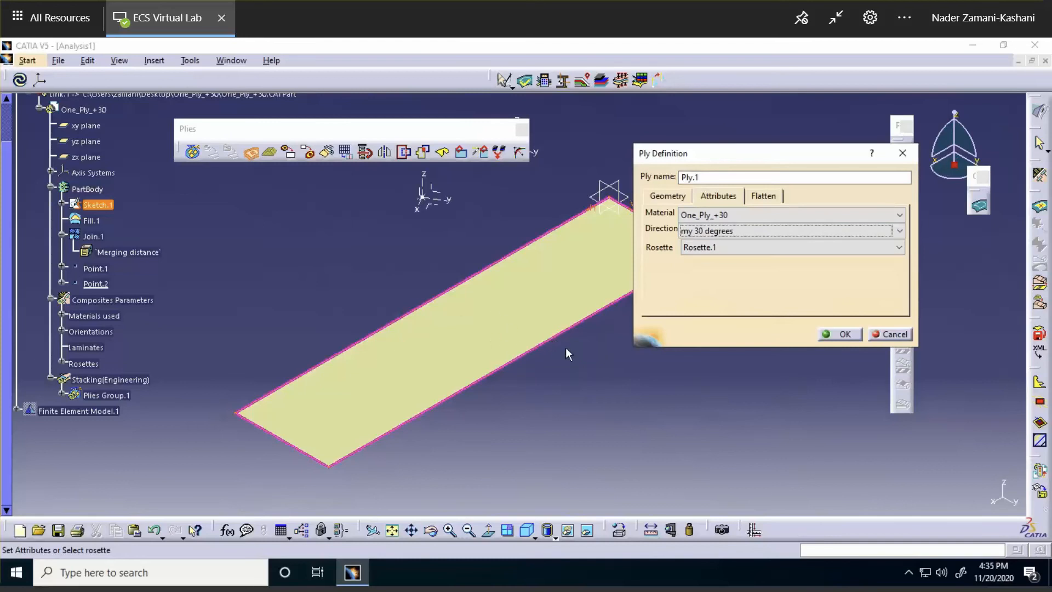
click(844, 334)
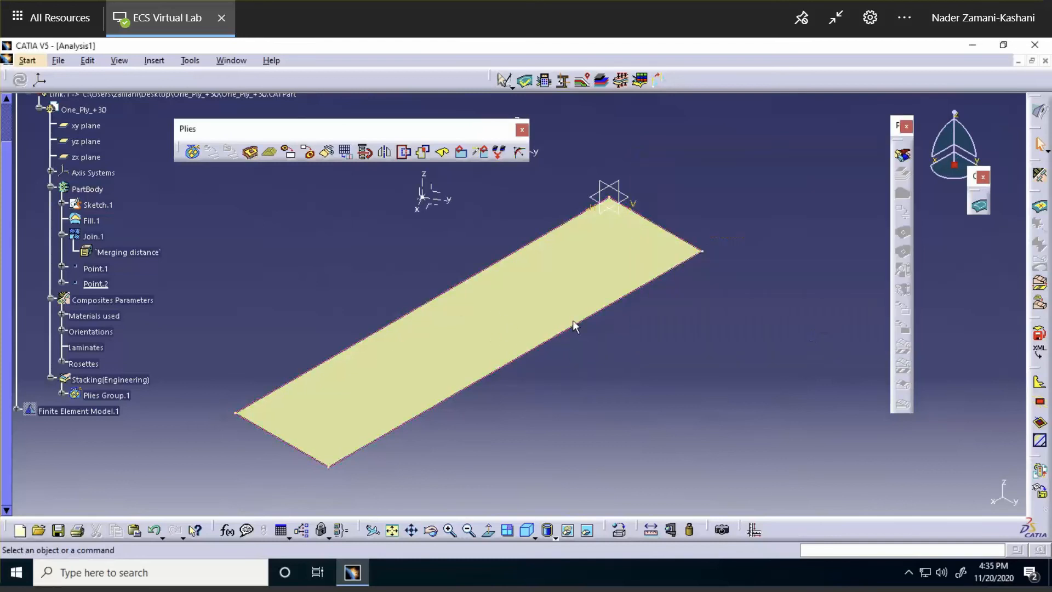
Expand Plies Group.1 and its sequence, and check the material, direction and rosette assigned to Ply.1
click(62, 396)
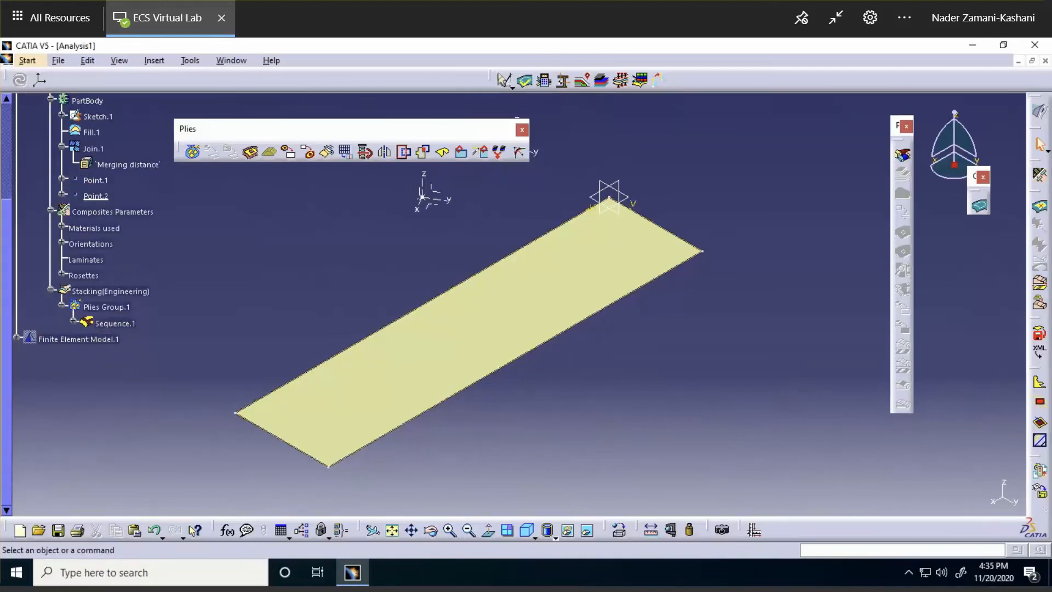
click(73, 321)
double_click(113, 340)
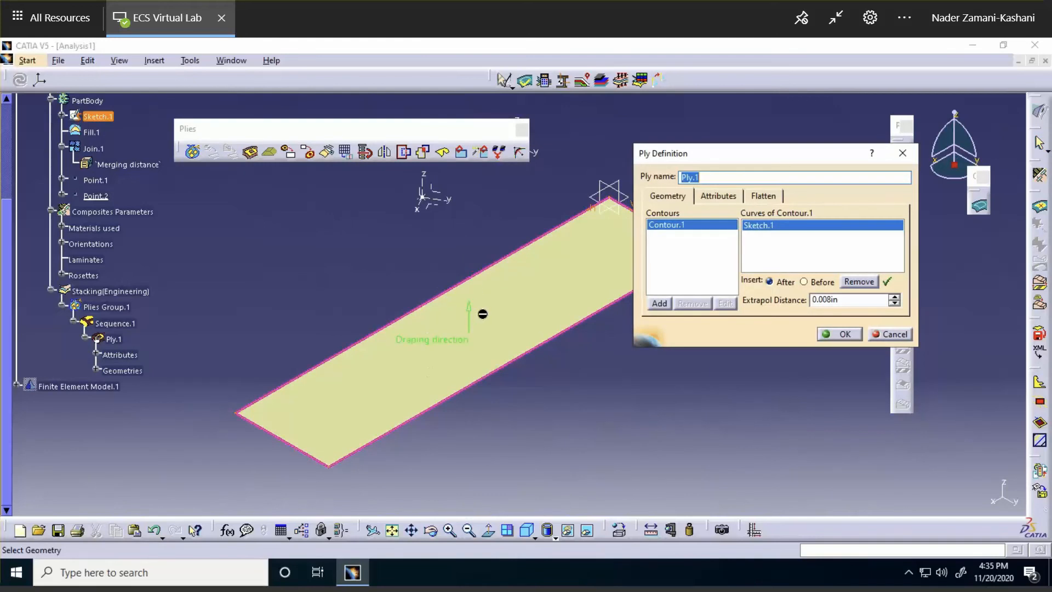
click(721, 201)
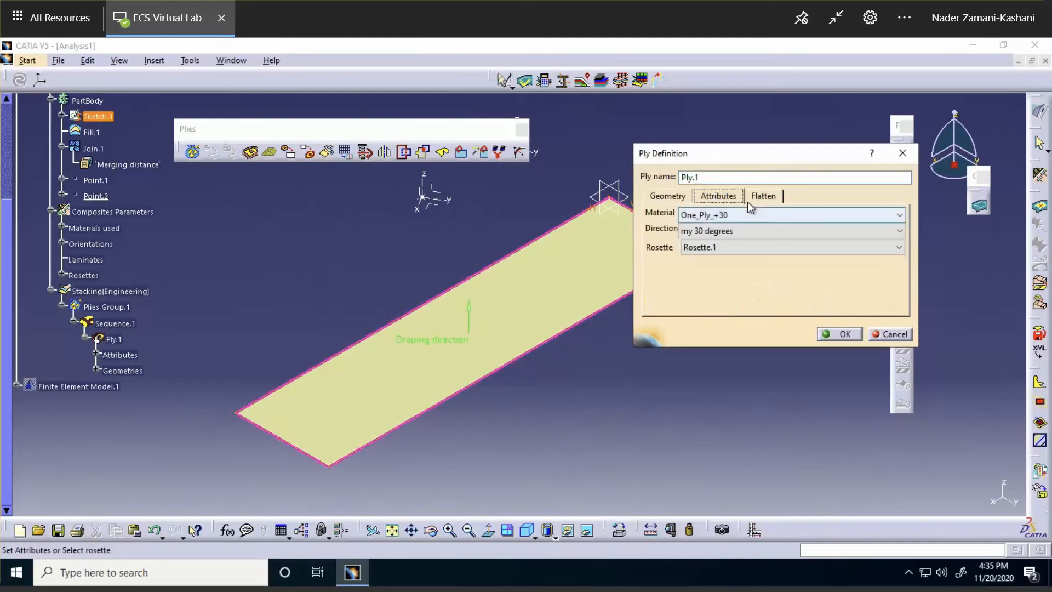
click(844, 334)
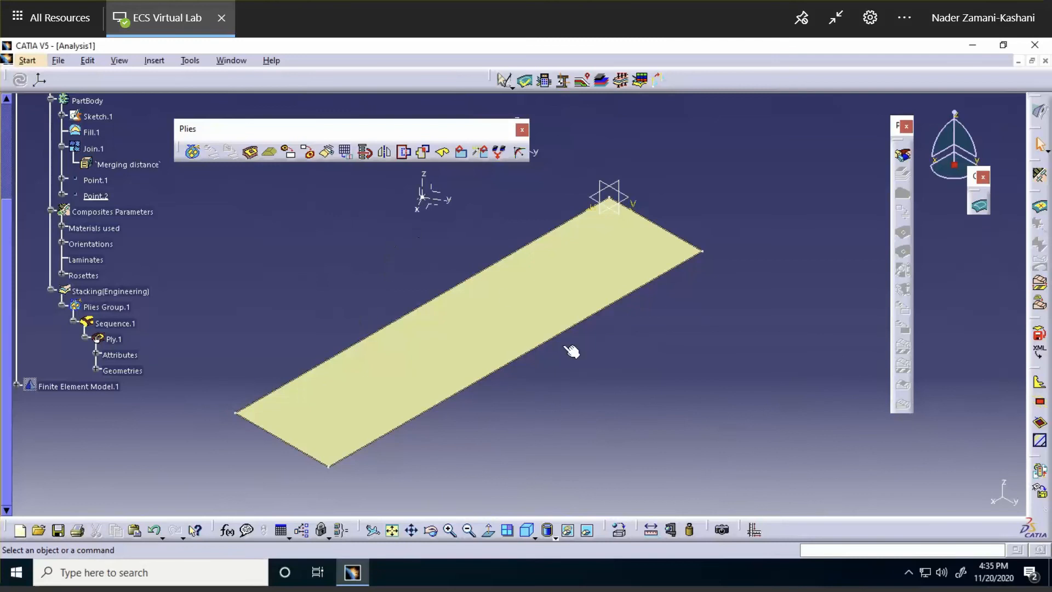
Explode Plies Group.1 with the Ply Exploder and highlight Ply.1 on the exploded surface
middle_drag(531, 277, 667, 316)
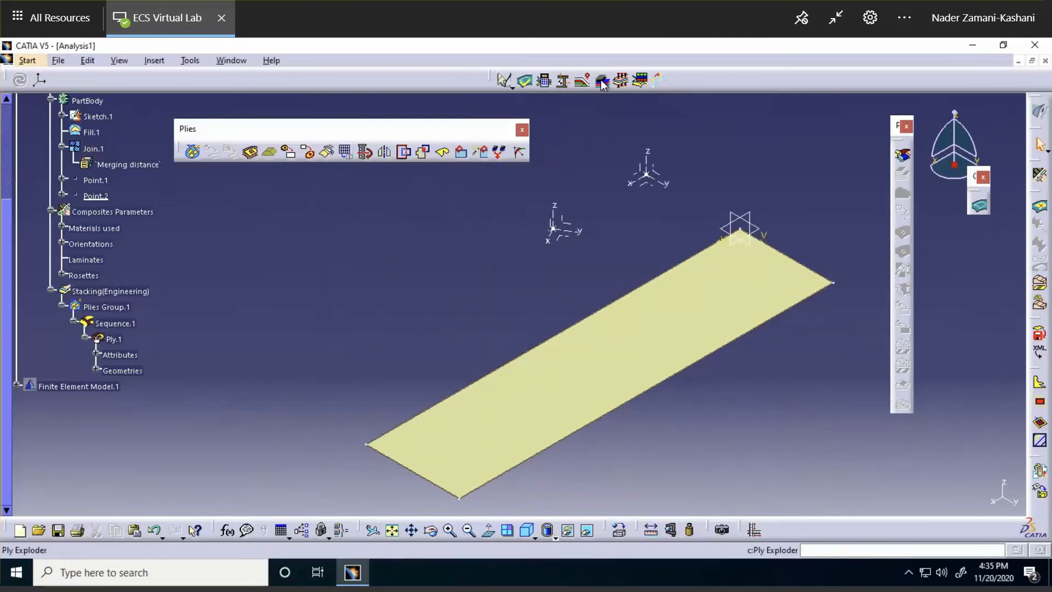
drag(490, 79, 697, 127)
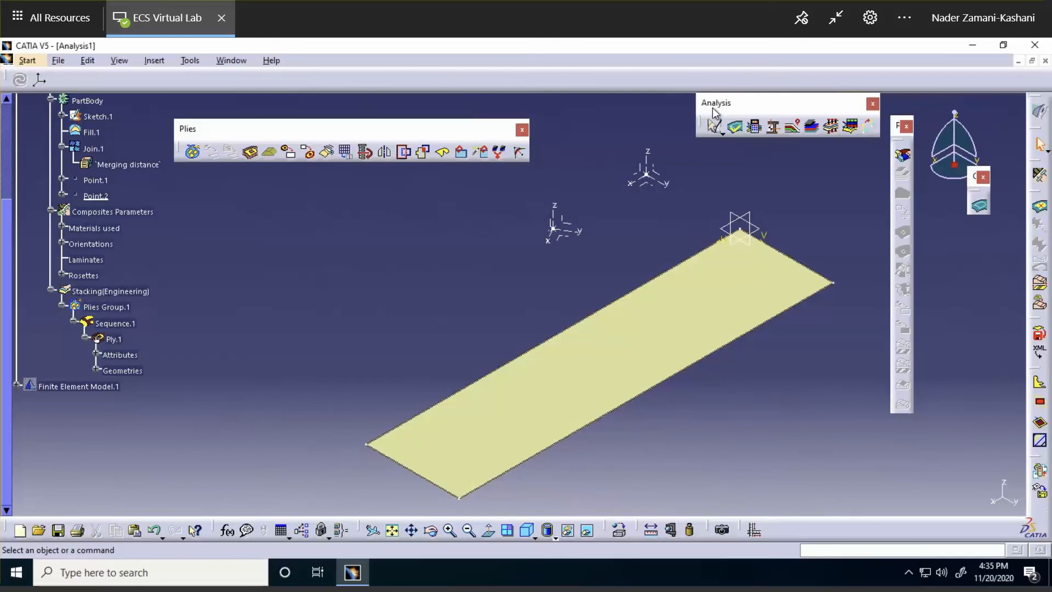
click(813, 128)
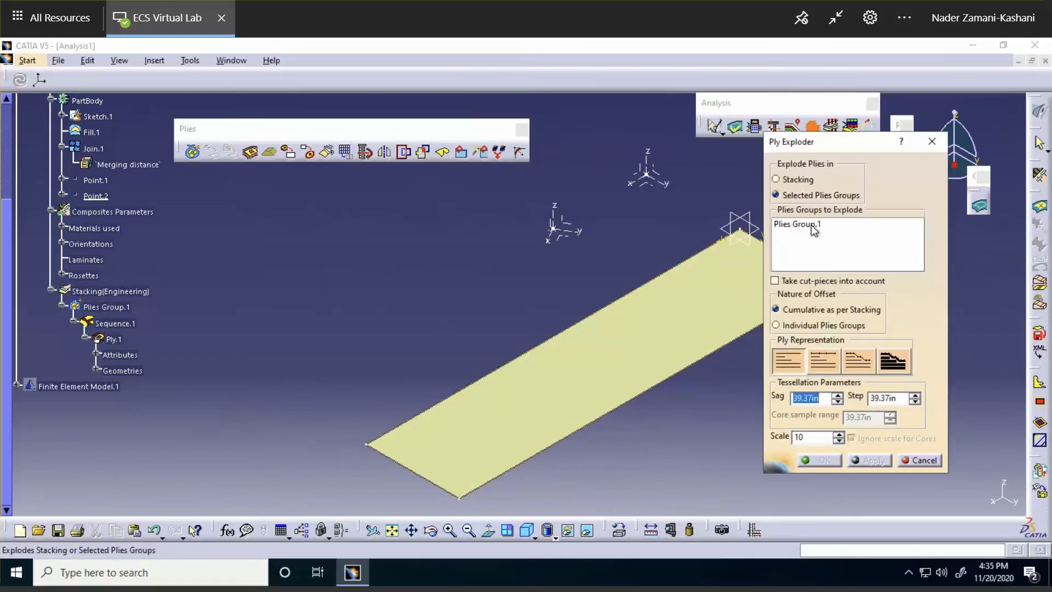
click(812, 229)
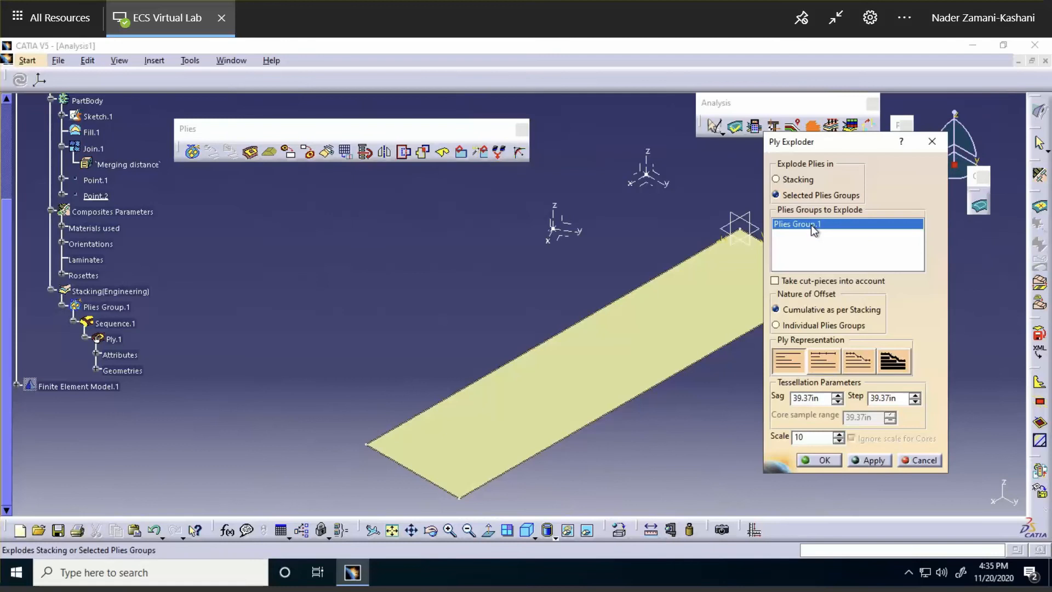
click(820, 459)
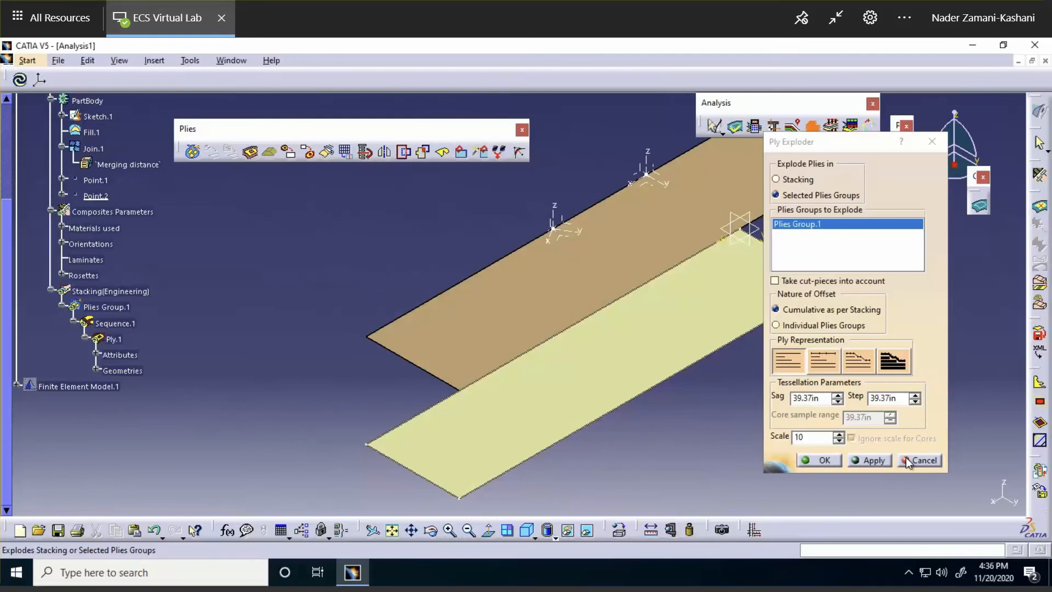
click(824, 463)
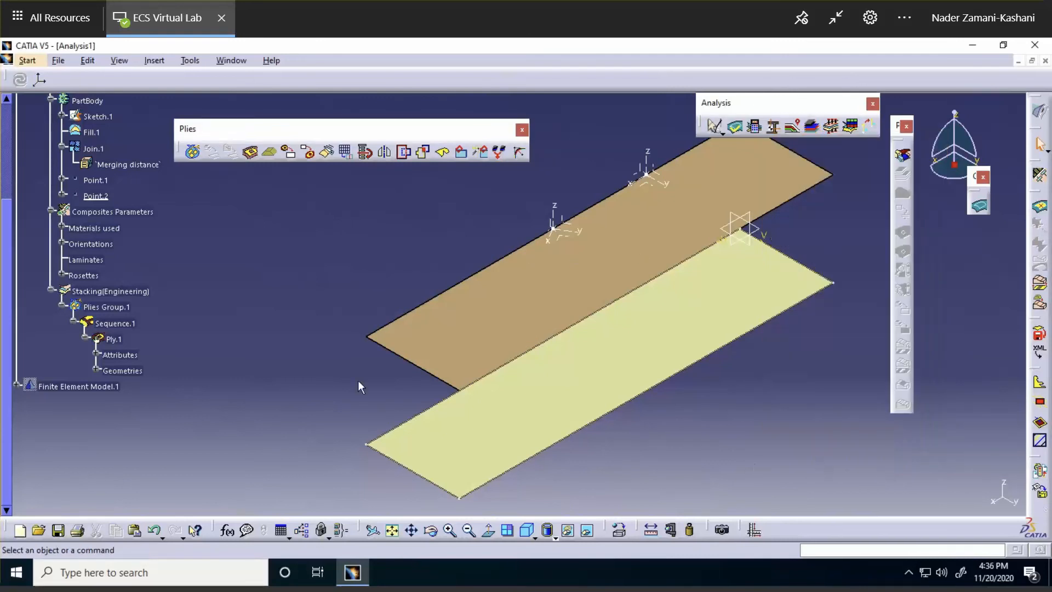
click(114, 339)
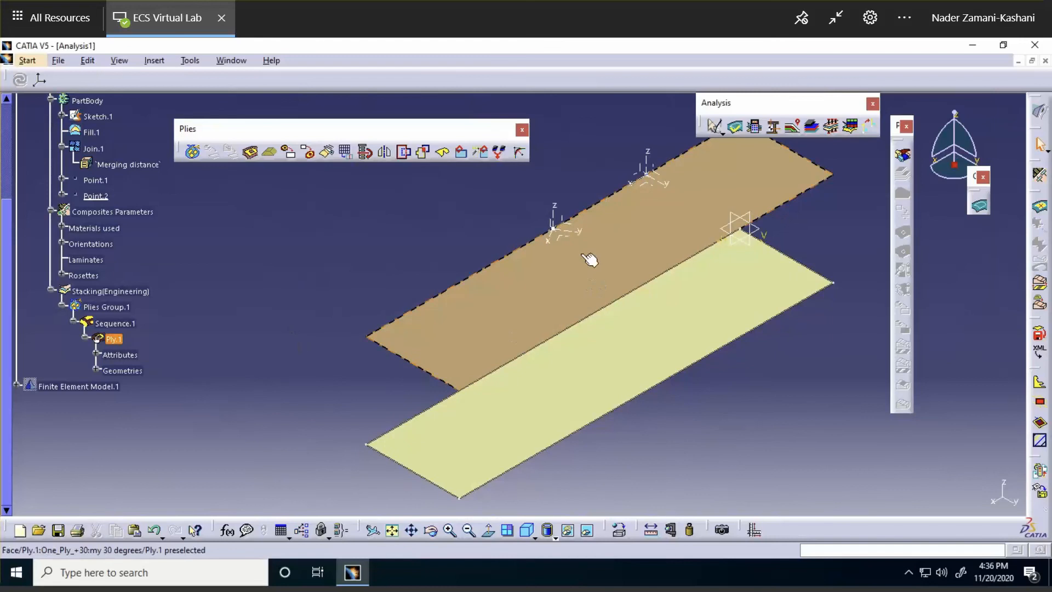
click(121, 411)
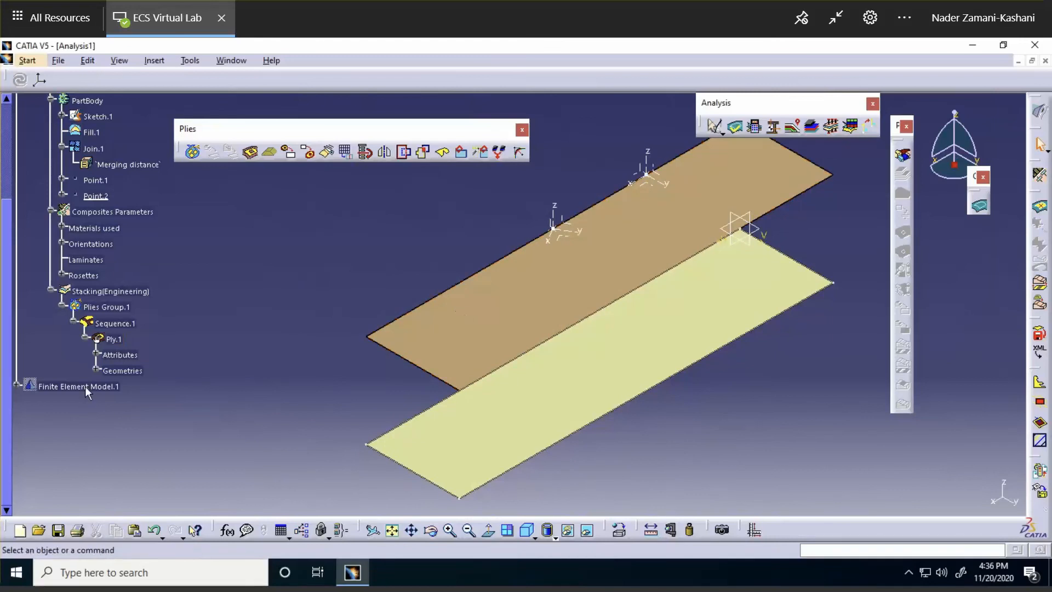
Delete the exploded surface from Stacking(Engineering)
right_click(100, 290)
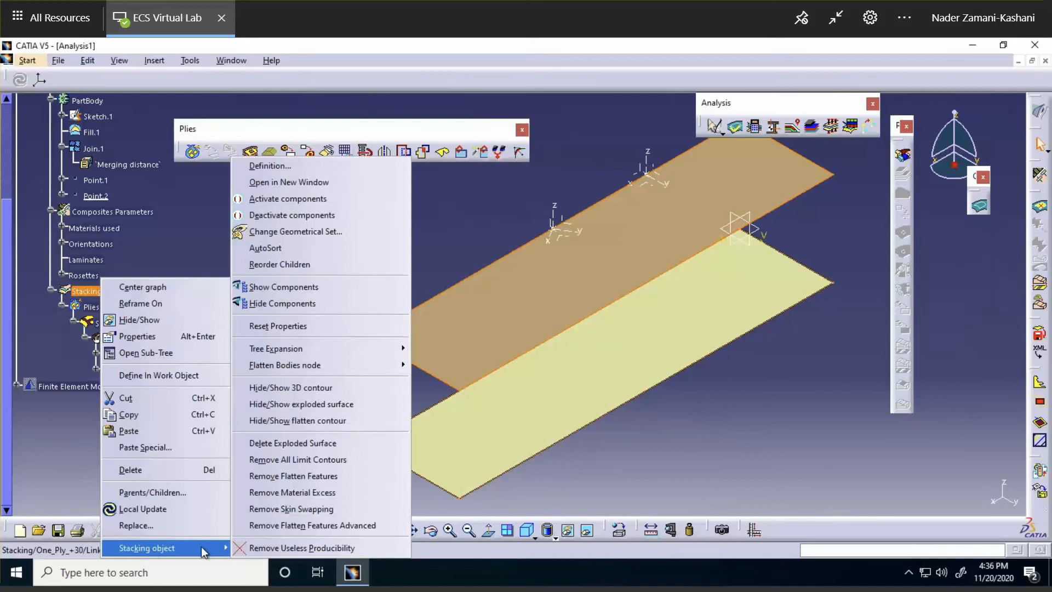
click(173, 239)
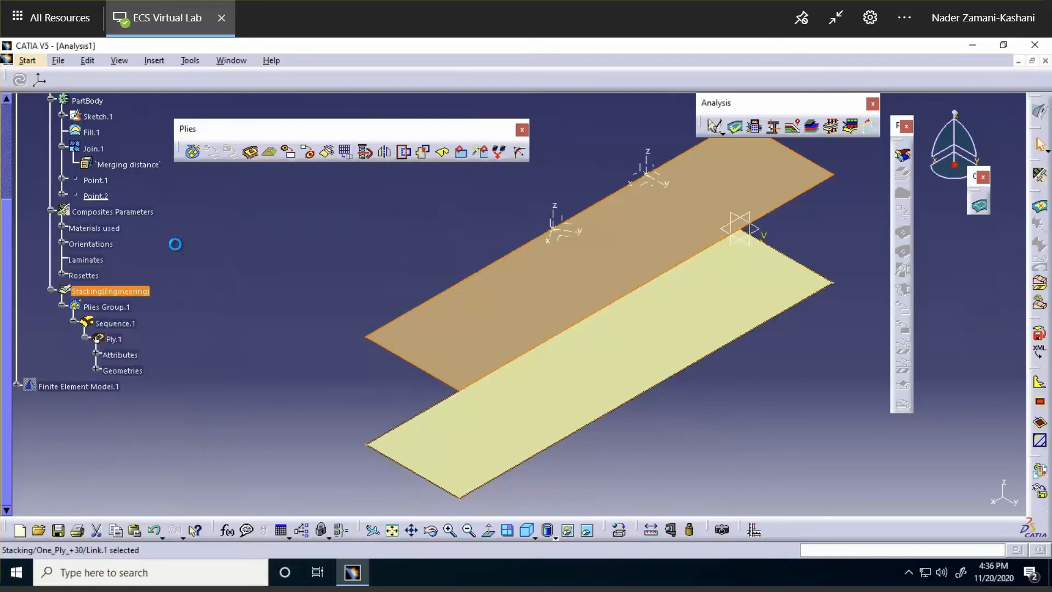
right_click(106, 292)
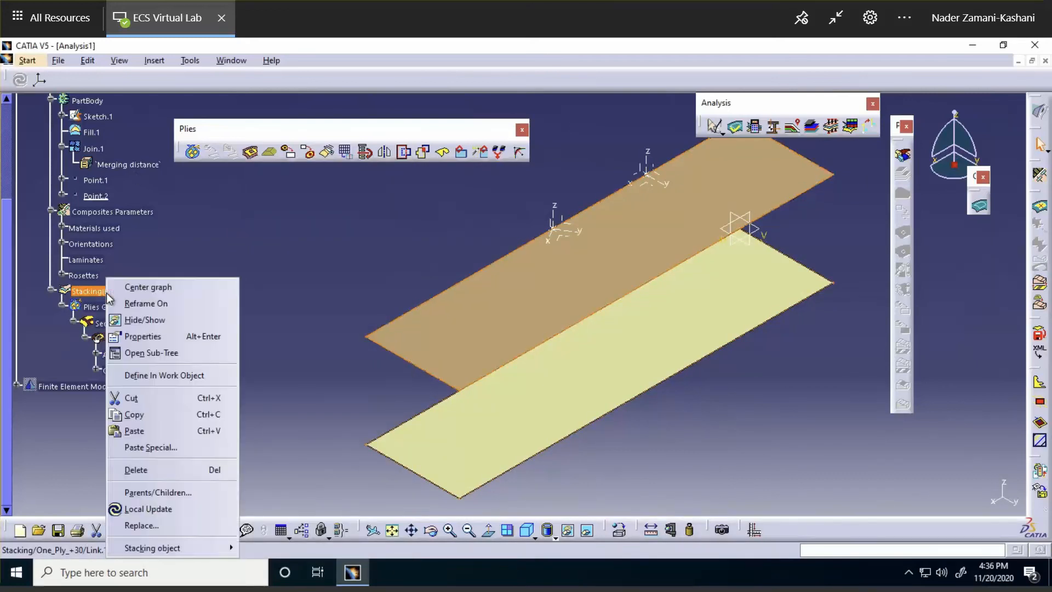
mouse_move(146, 550)
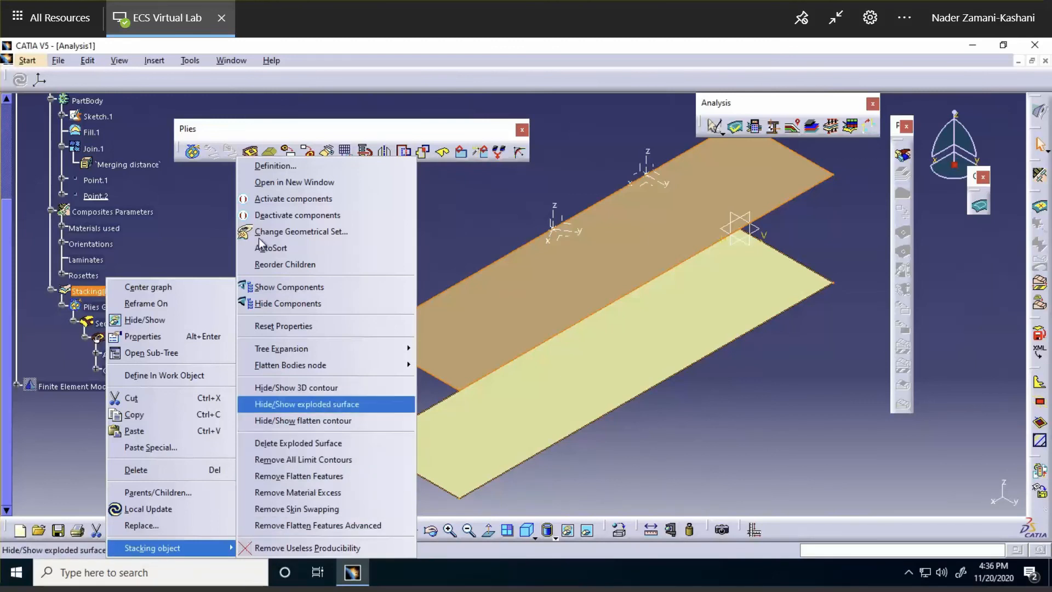
click(281, 449)
middle_drag(347, 331, 322, 306)
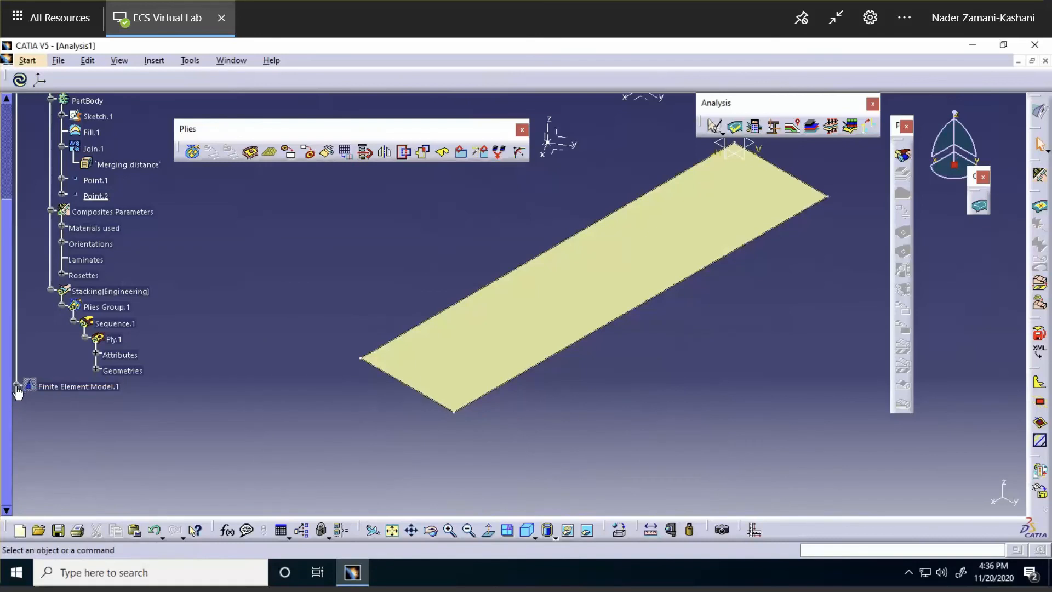
Activate Finite Element Model.1 for editing its analysis and expand its branch
click(16, 386)
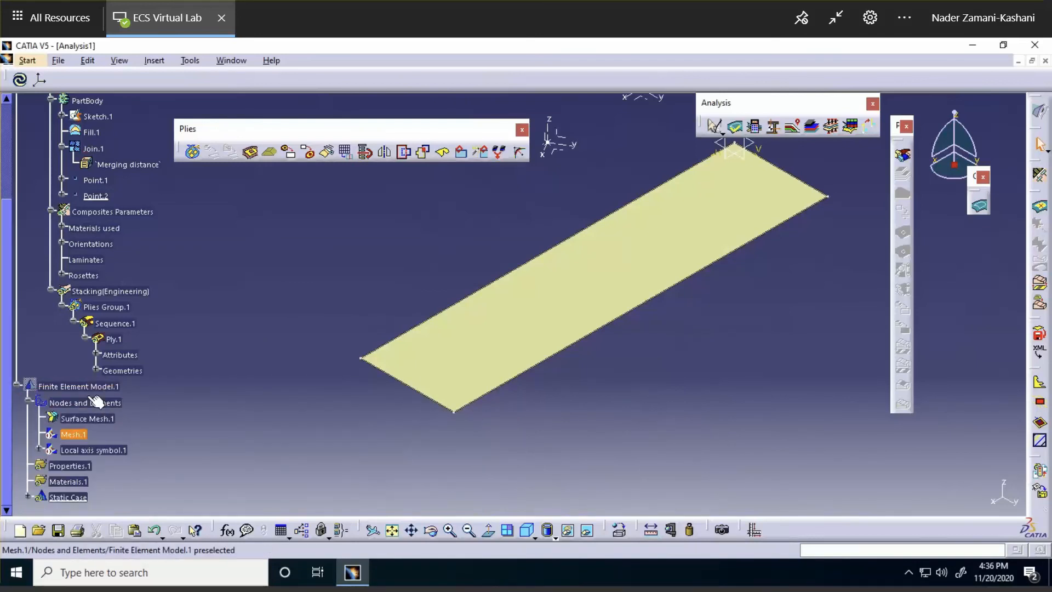
scroll(126, 435, down, 1)
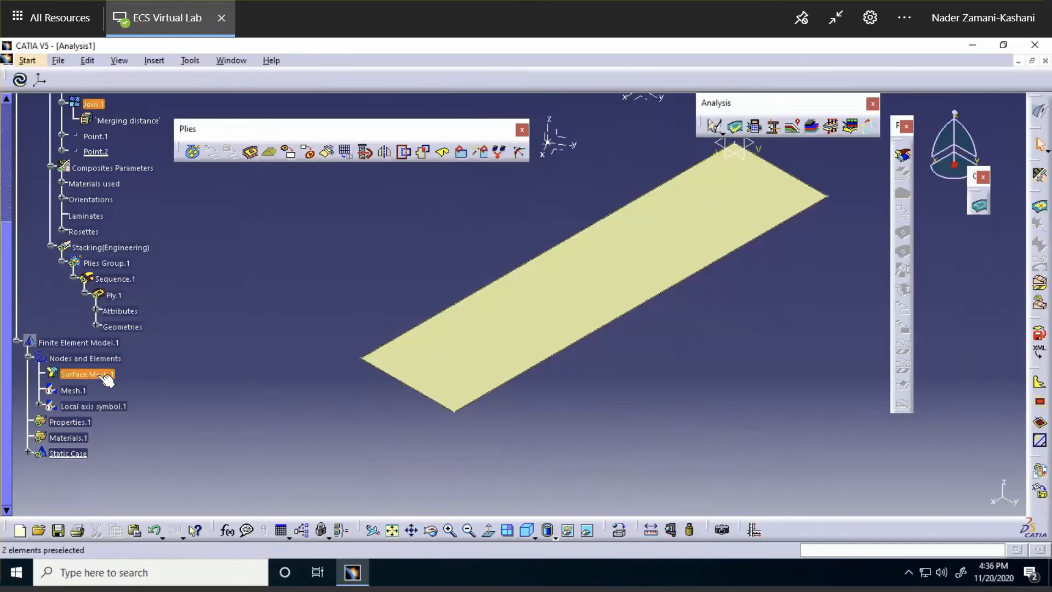
double_click(99, 346)
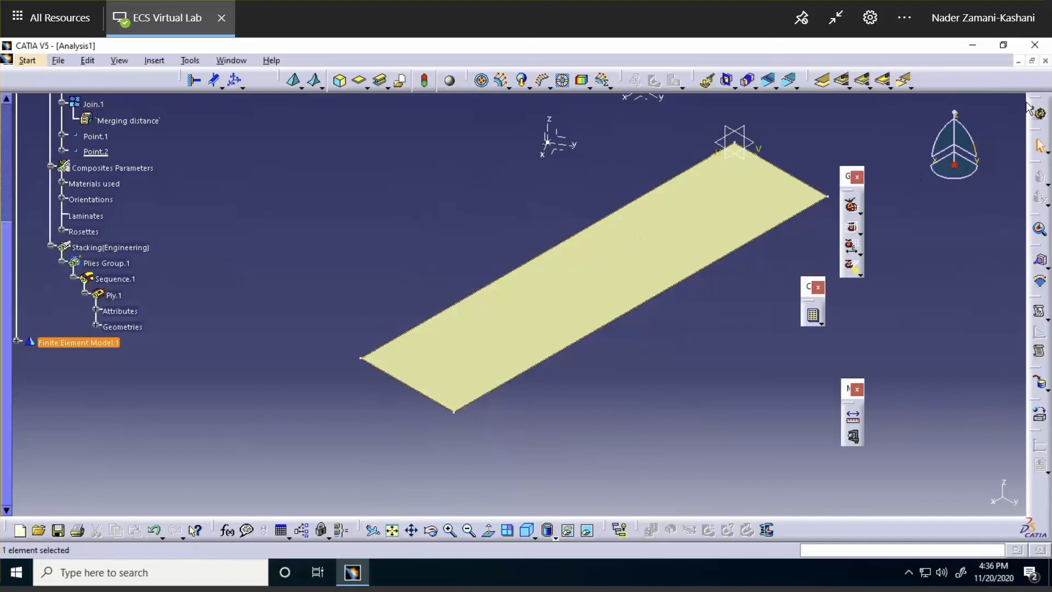
click(18, 341)
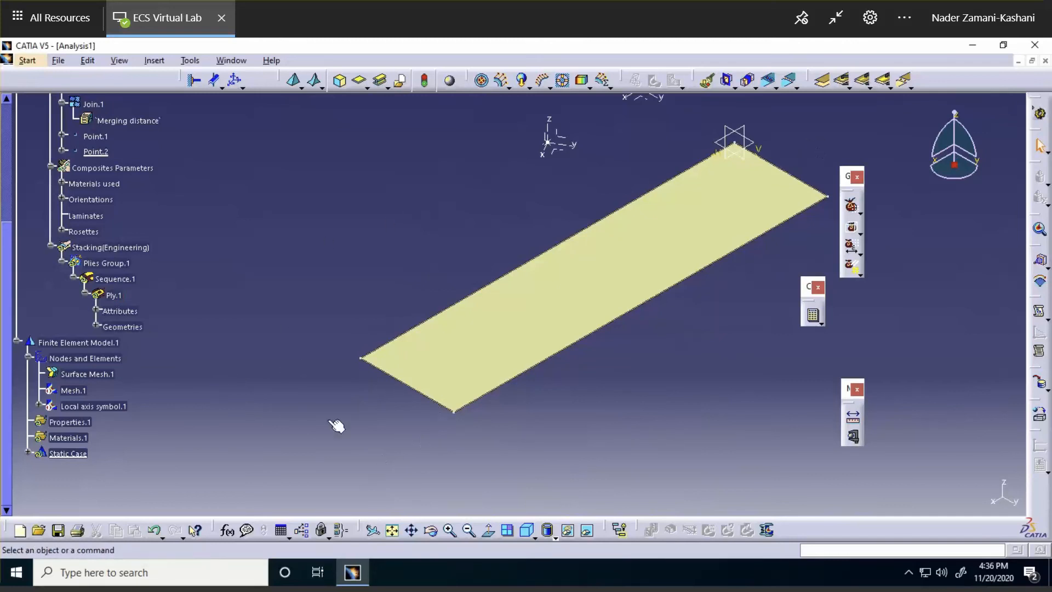
Start a line force density load with the Loads tools undocked, and set its X component to 1000 lbf_in
click(479, 81)
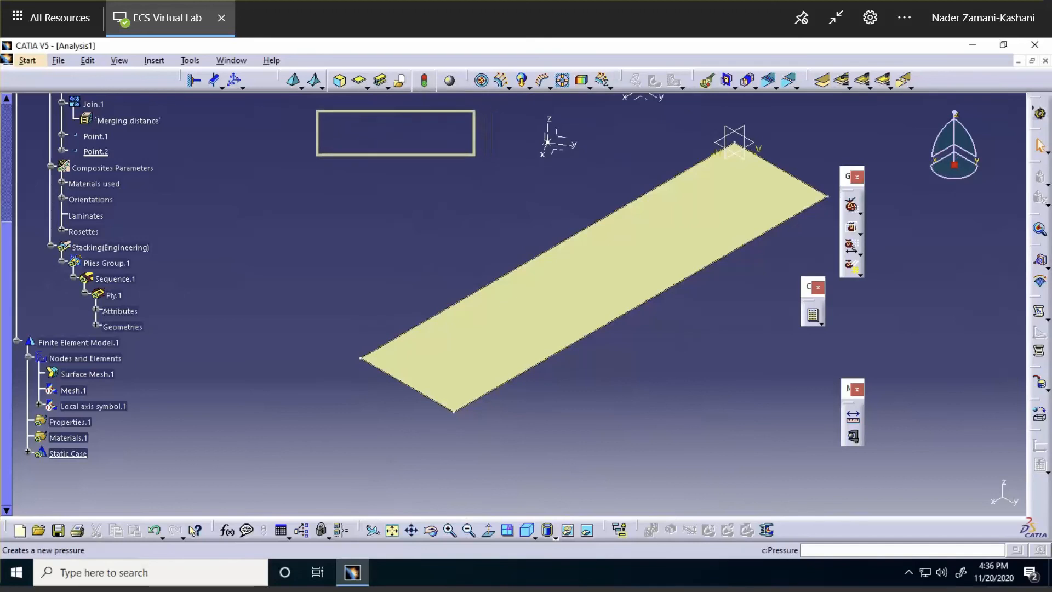
drag(367, 151, 368, 149)
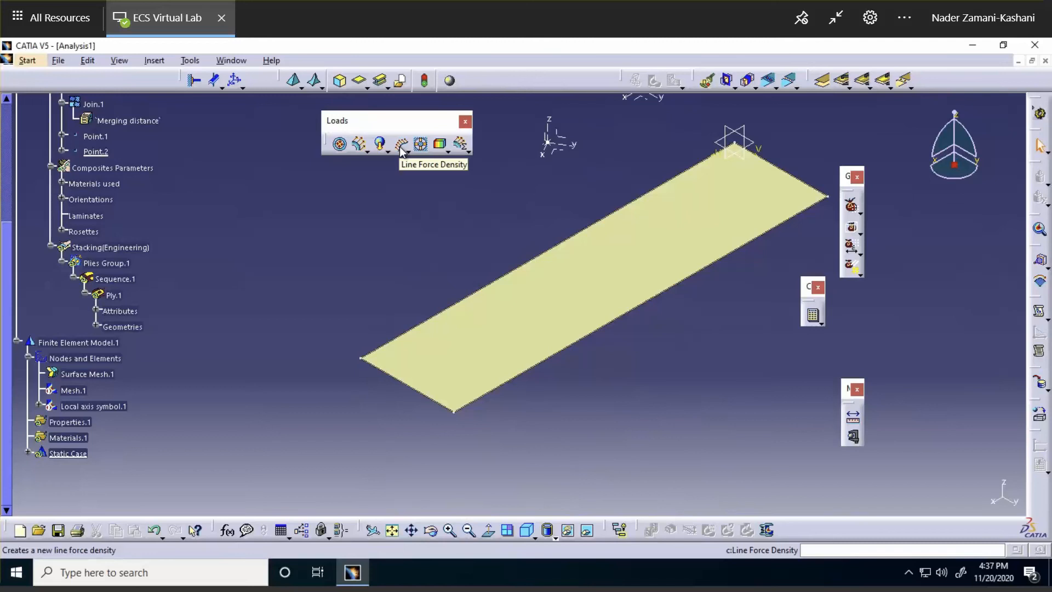
click(394, 158)
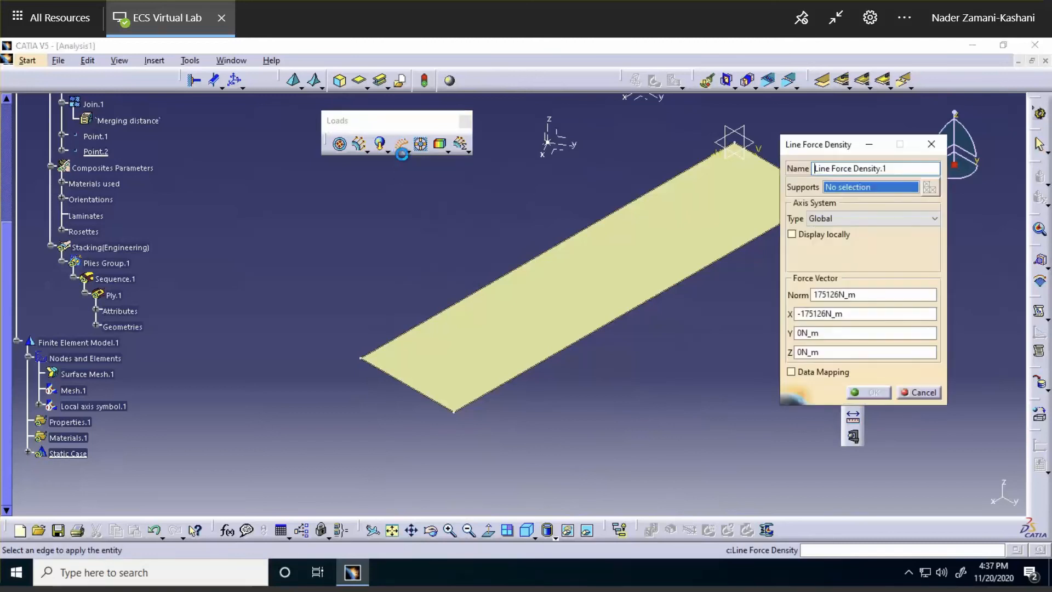
double_click(829, 313)
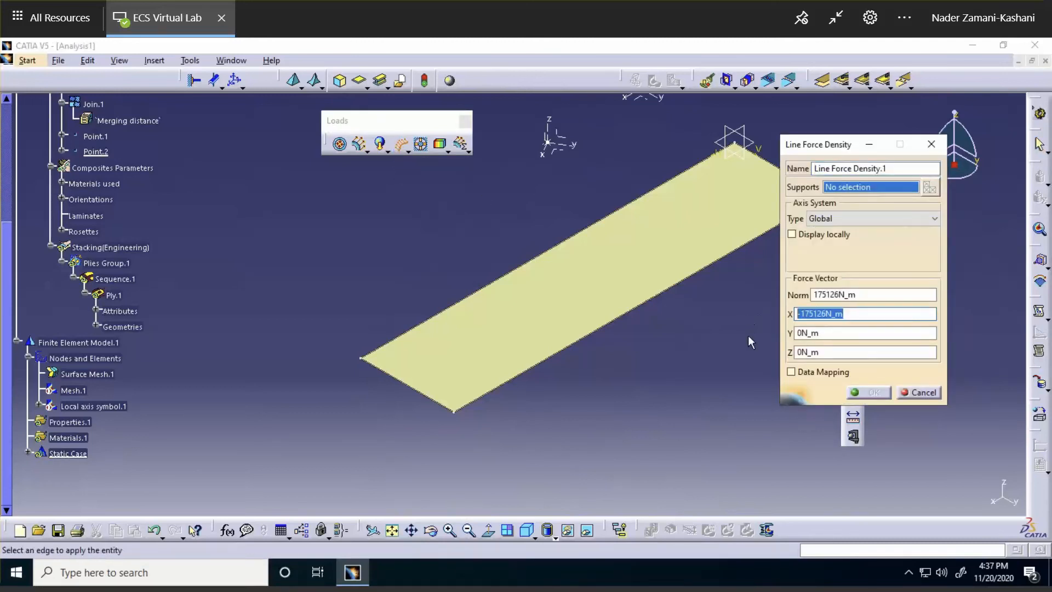
key(BackSpace)
text(0)
key(Tab)
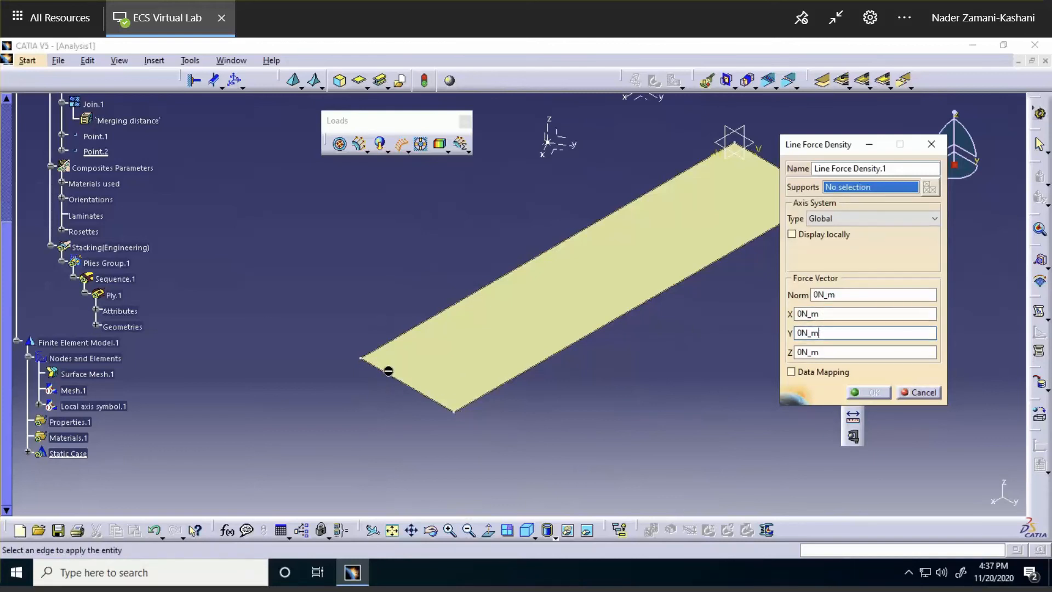
double_click(820, 313)
text(1000)
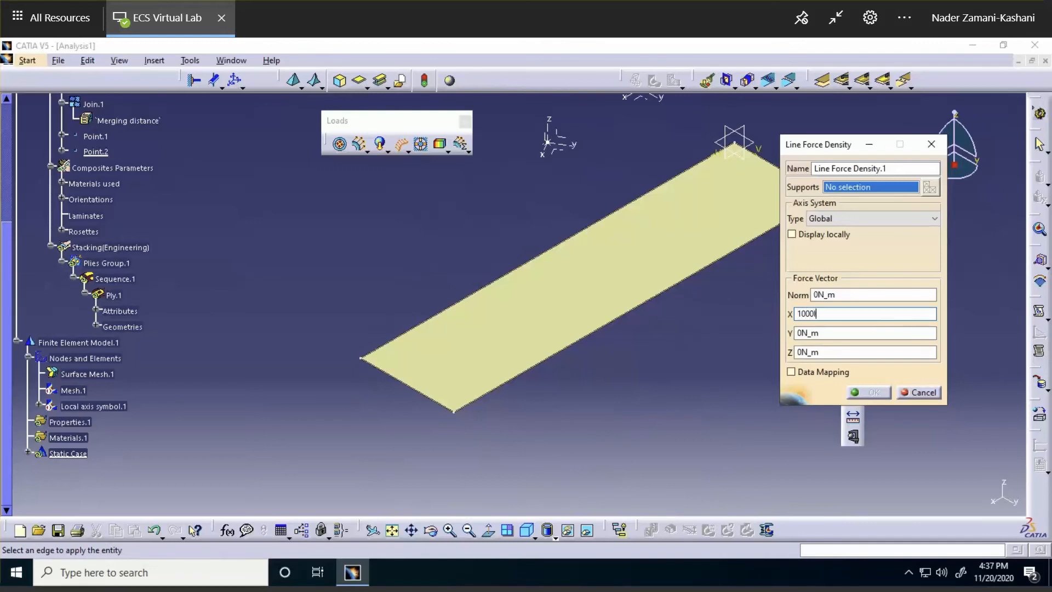
text(lbf_i)
Hide Stacking(Engineering) and the plate's Sketch.1 so the surface edges can be picked
right_click(126, 247)
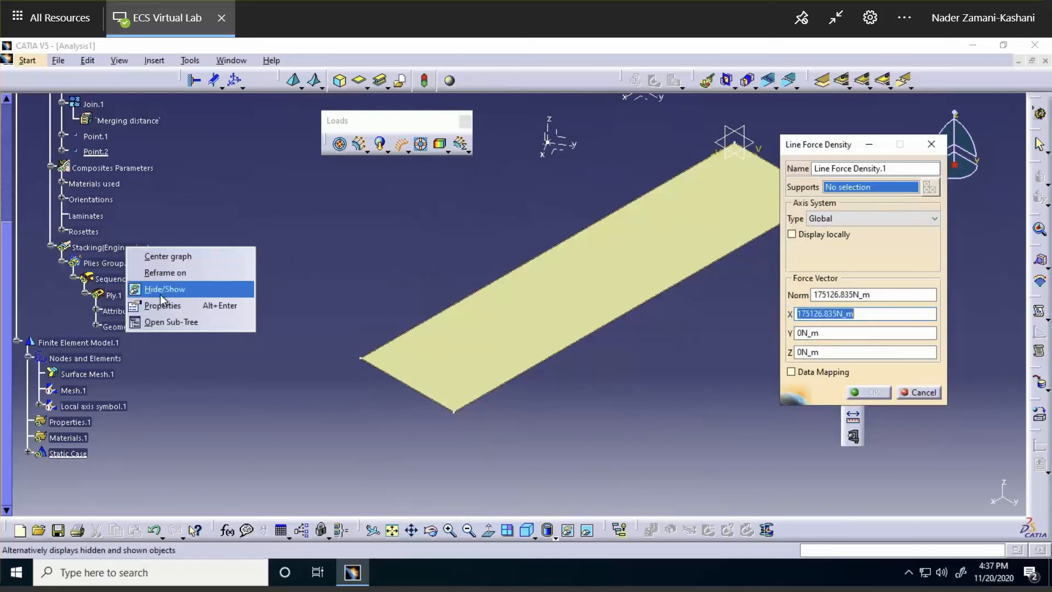
click(230, 289)
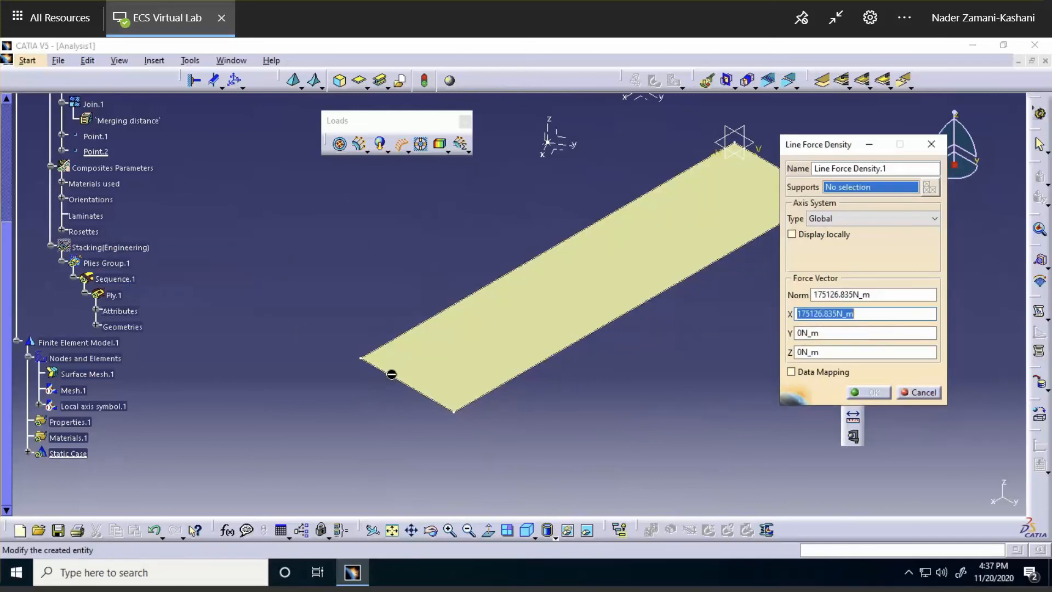
scroll(170, 193, up, 1)
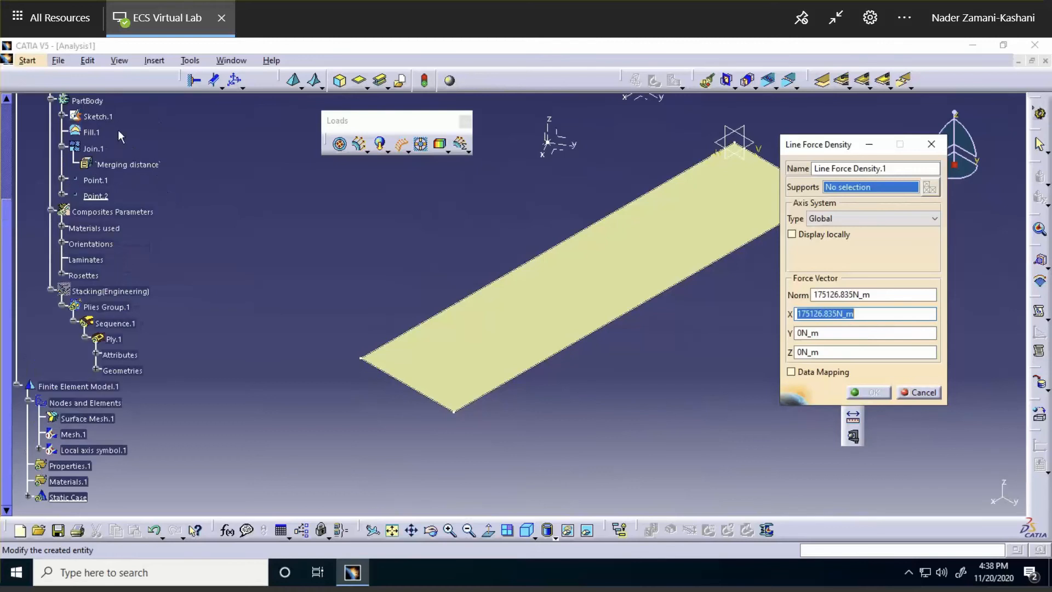
right_click(99, 115)
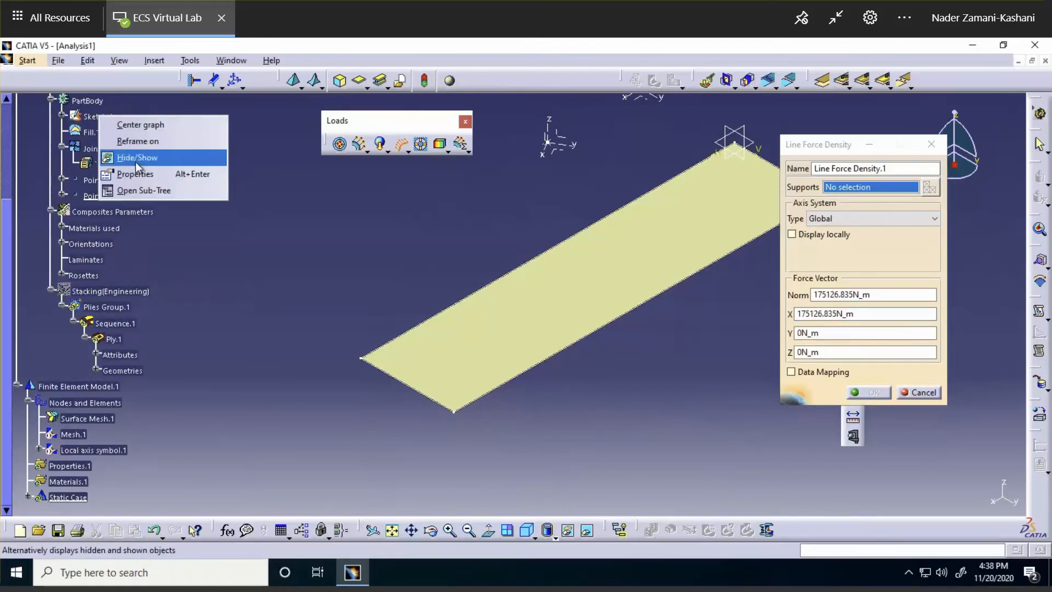
click(136, 159)
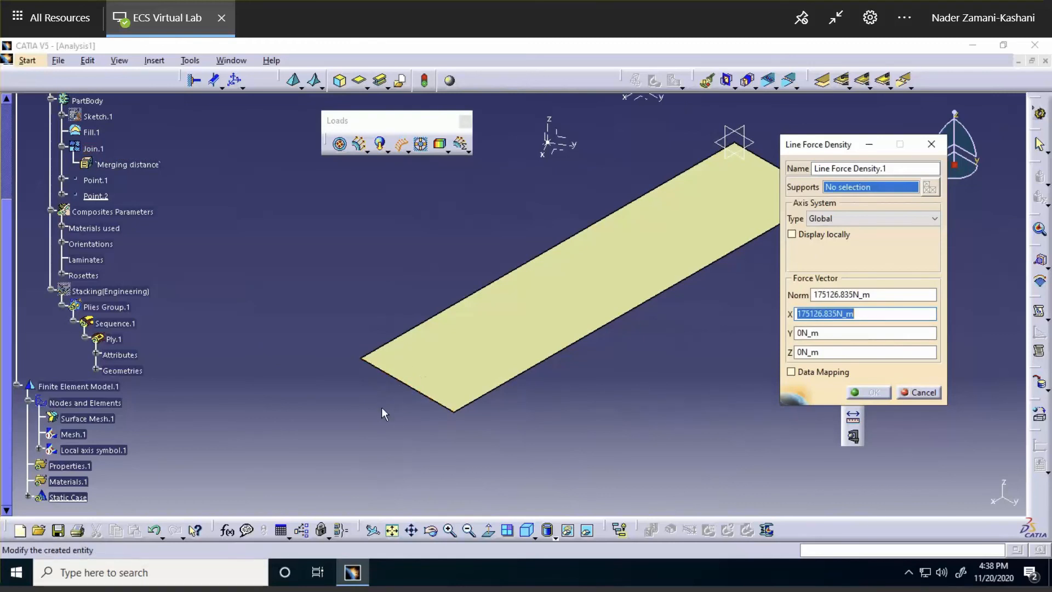
Apply the line force density to the plate's short edge farthest from the reference planes and create the load
click(413, 386)
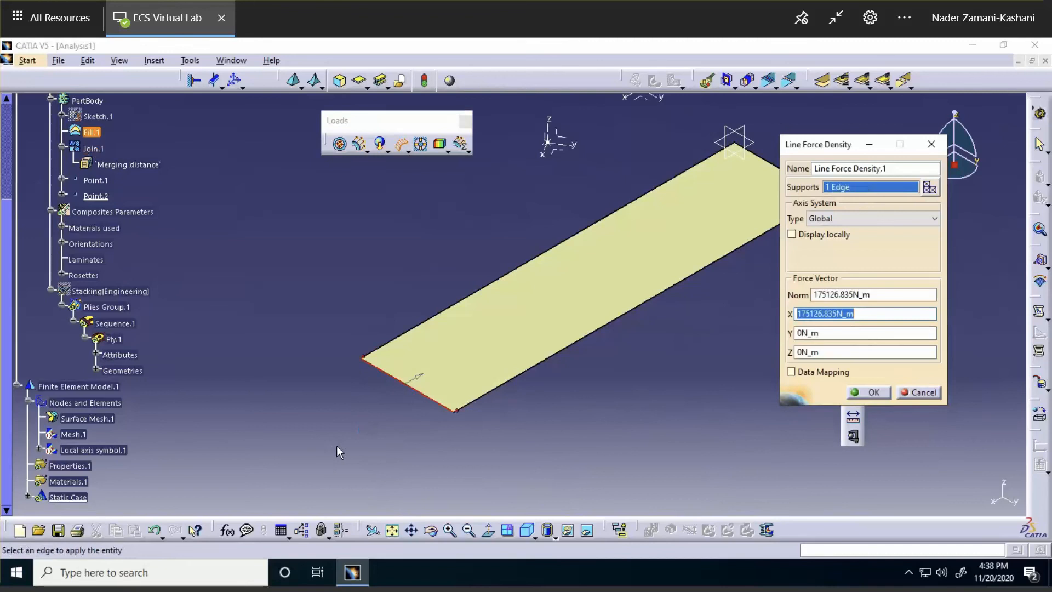
middle_drag(363, 323, 378, 202)
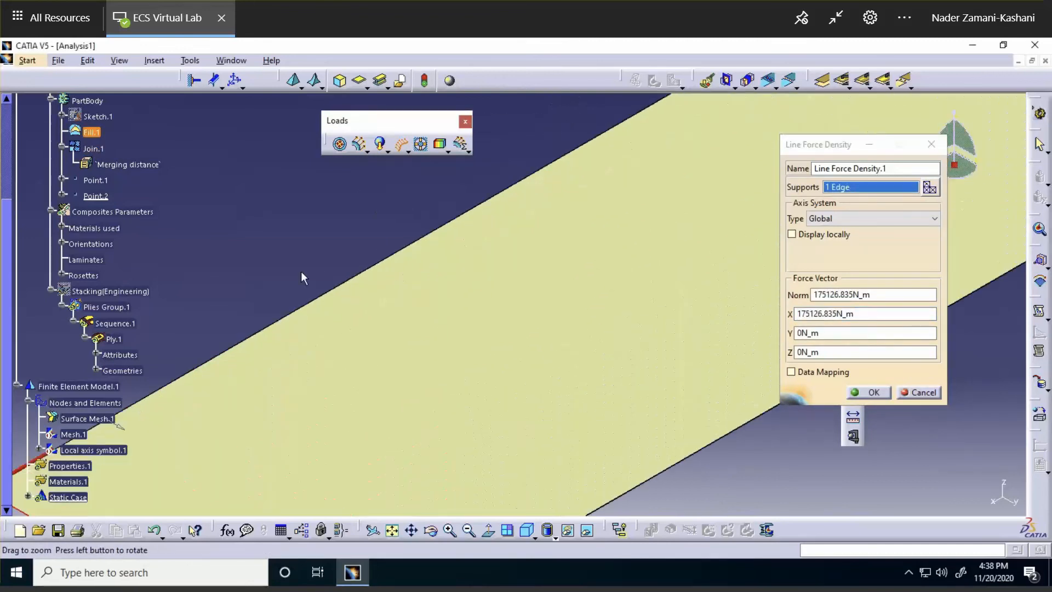
middle_drag(83, 424, 461, 275)
middle_drag(653, 204, 645, 338)
middle_drag(557, 345, 393, 445)
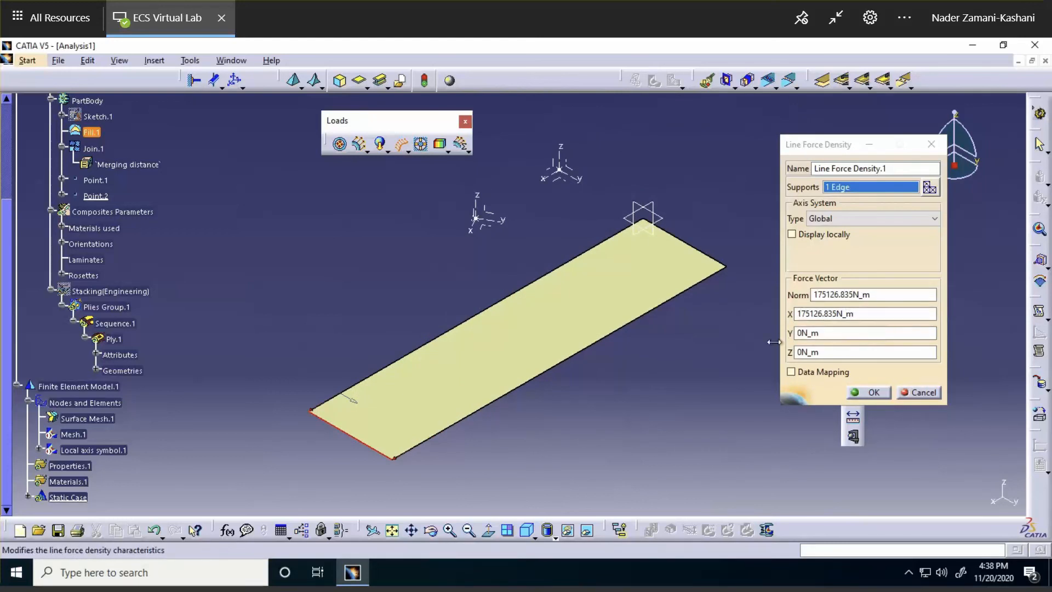
click(872, 396)
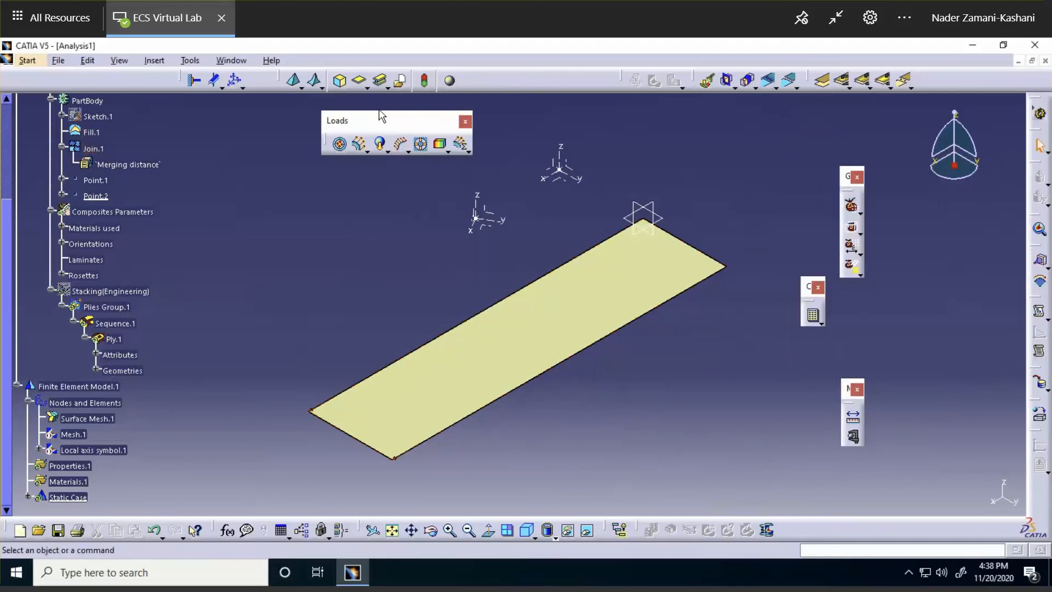
Create a second line force density on the short edge beside the reference planes, with X set to -175126.835 N_m
click(401, 148)
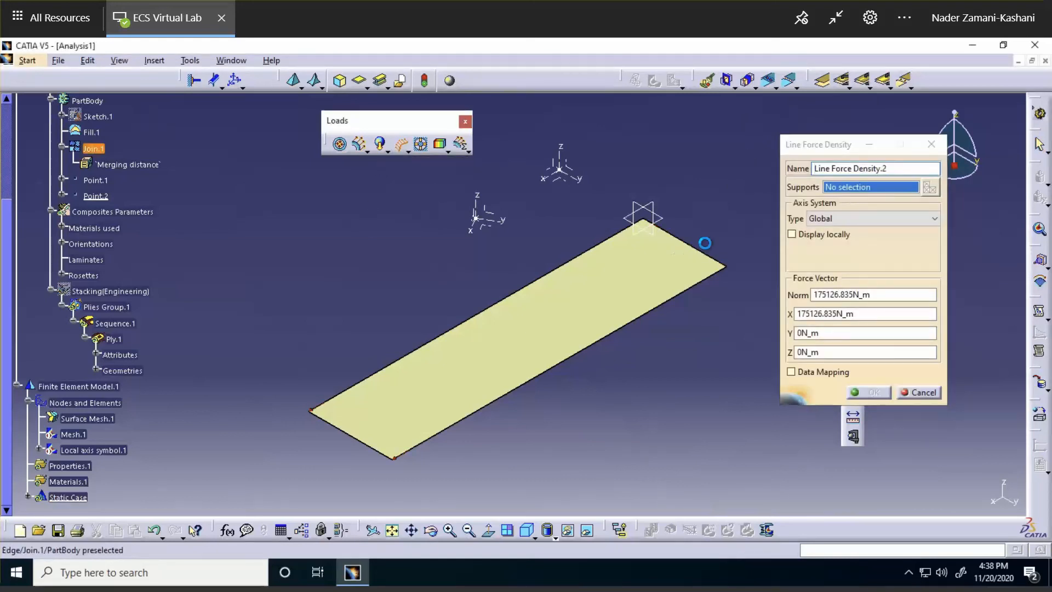
click(693, 249)
click(798, 313)
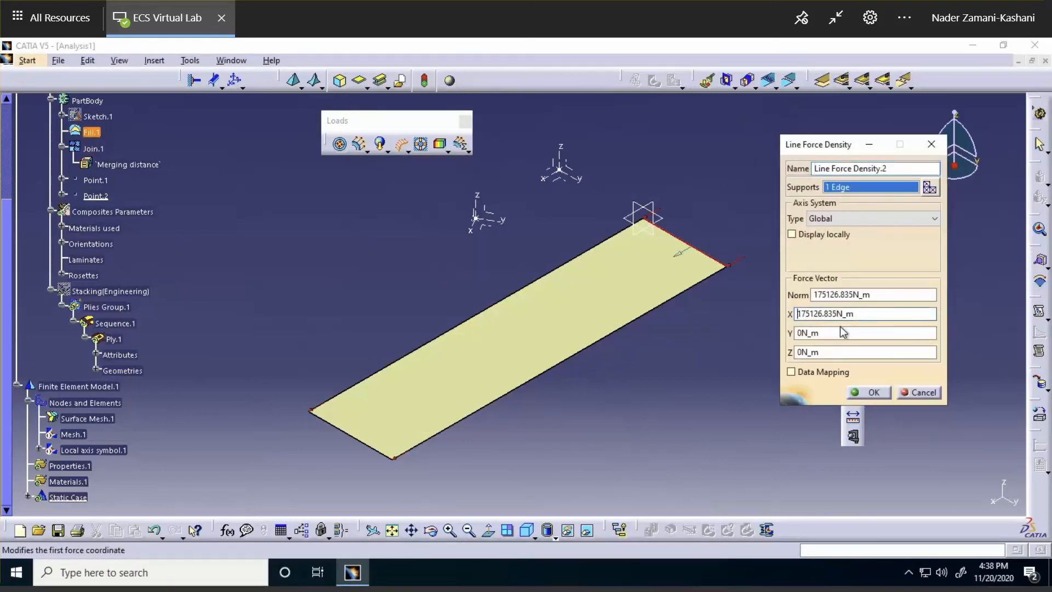
text(-)
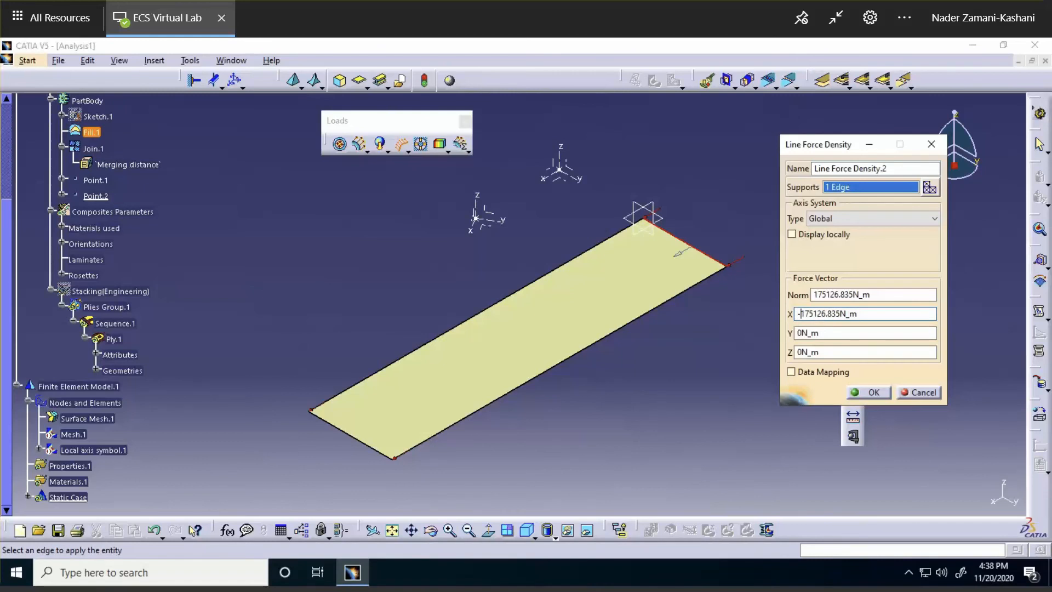
click(875, 392)
middle_drag(691, 353, 496, 334)
middle_drag(645, 277, 377, 311)
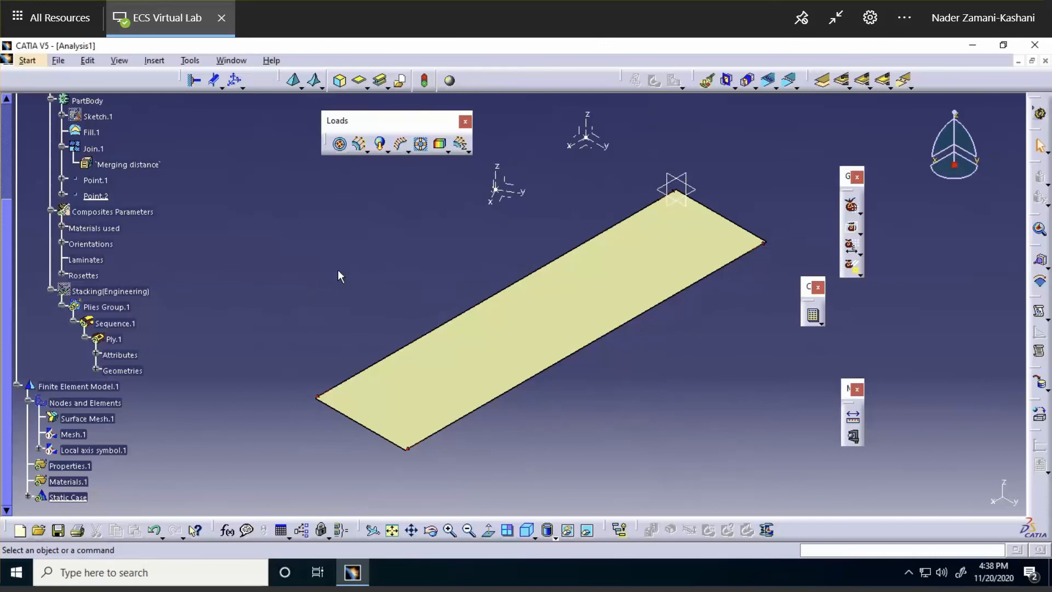
Undock the 2D property tools, start an Imported Composite Property with By ply analysis, and select the plate face as its support
scroll(138, 254, down, 2)
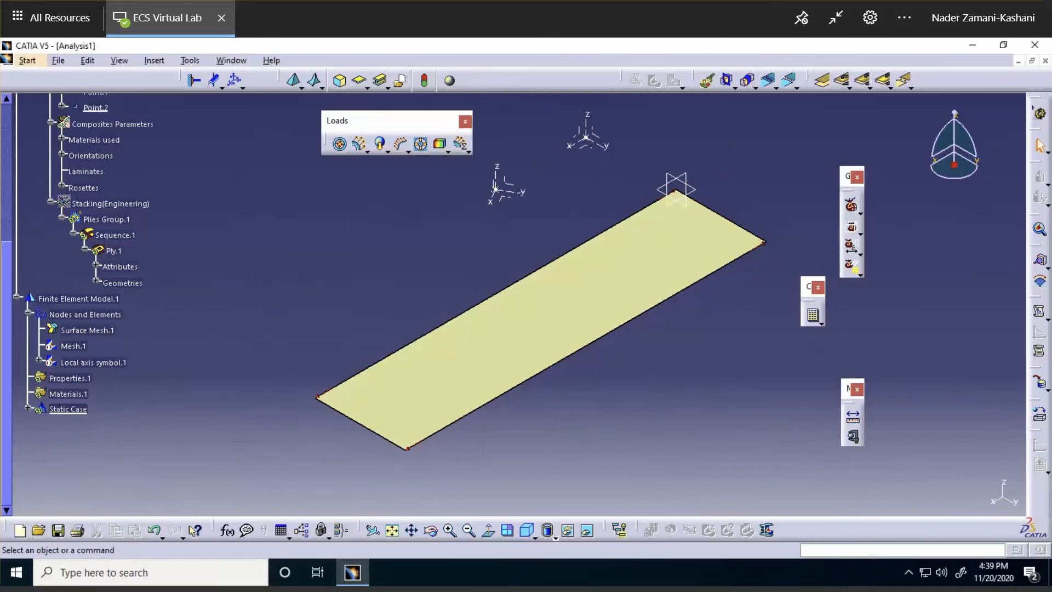
drag(384, 120, 492, 119)
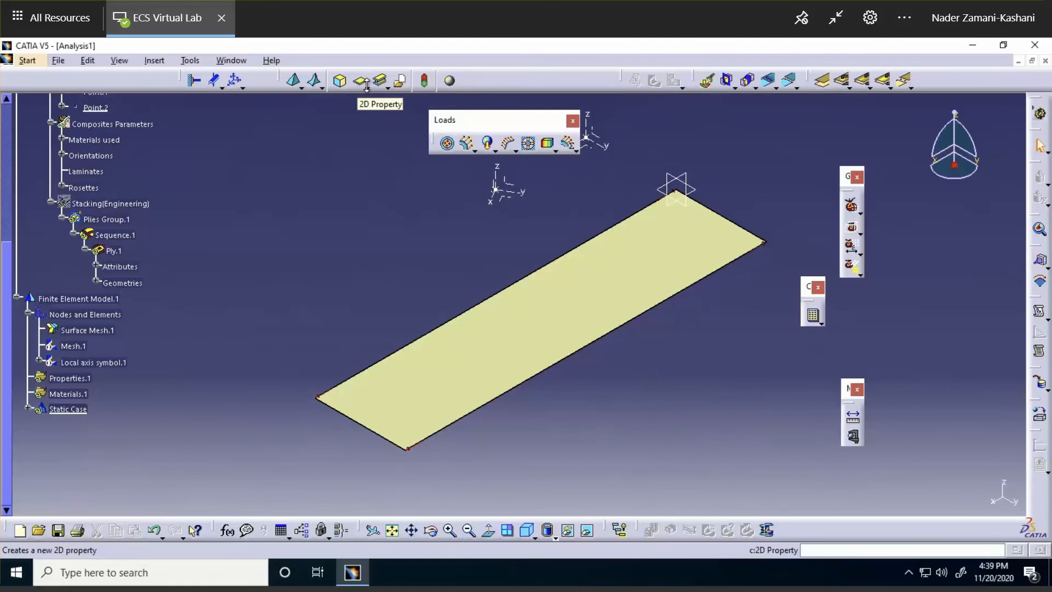
click(366, 86)
drag(375, 89, 354, 119)
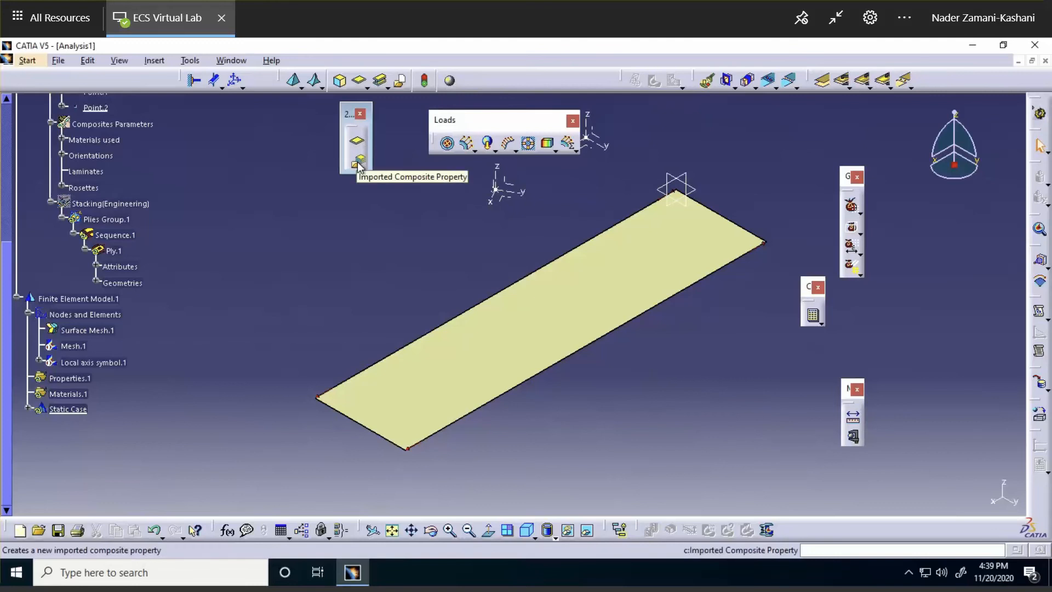
click(358, 162)
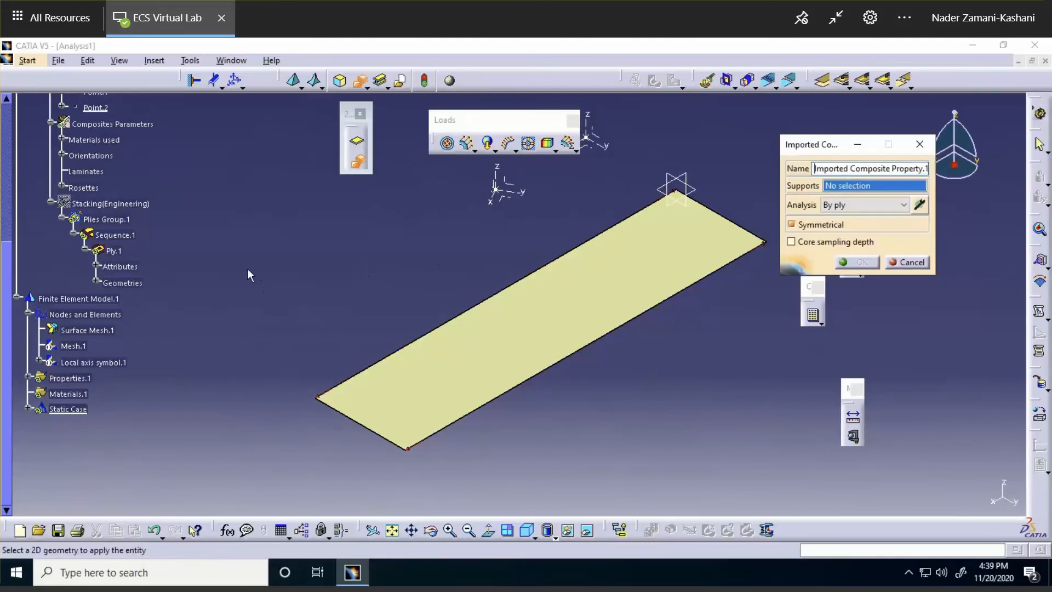
scroll(244, 264, up, 5)
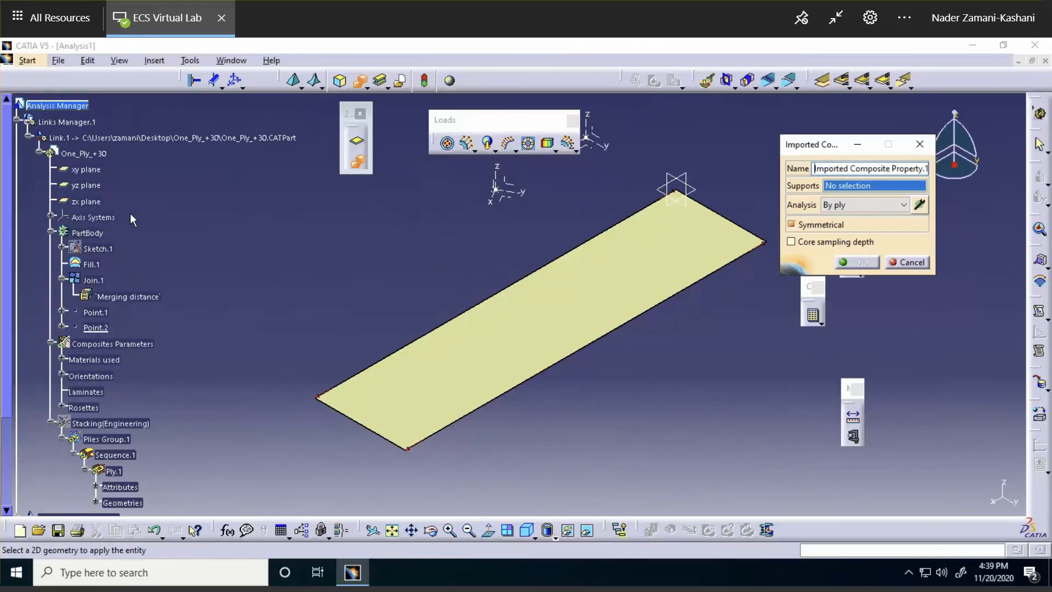
scroll(213, 245, down, 2)
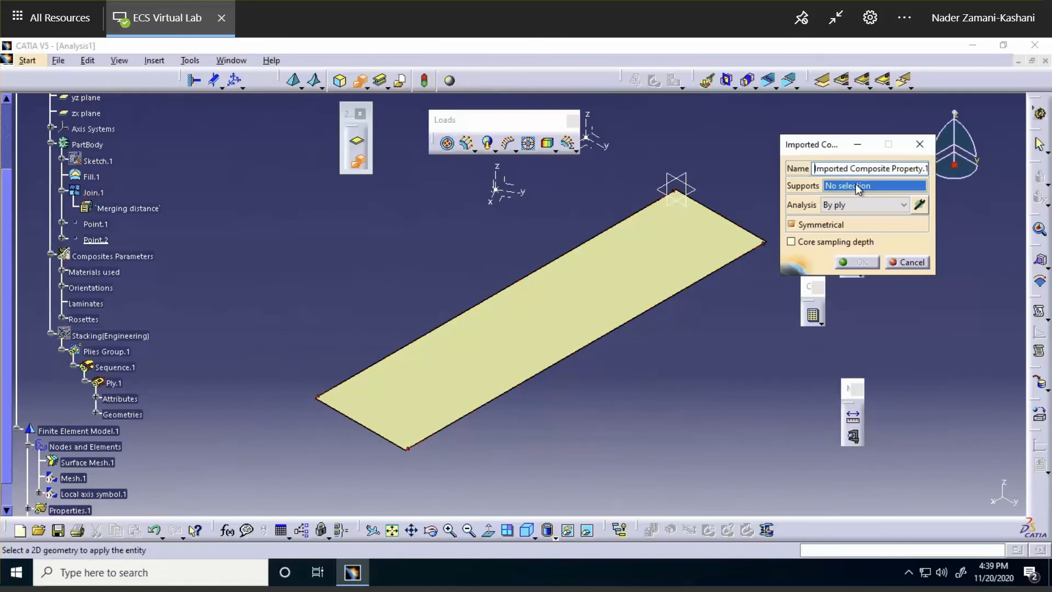
click(904, 205)
click(905, 207)
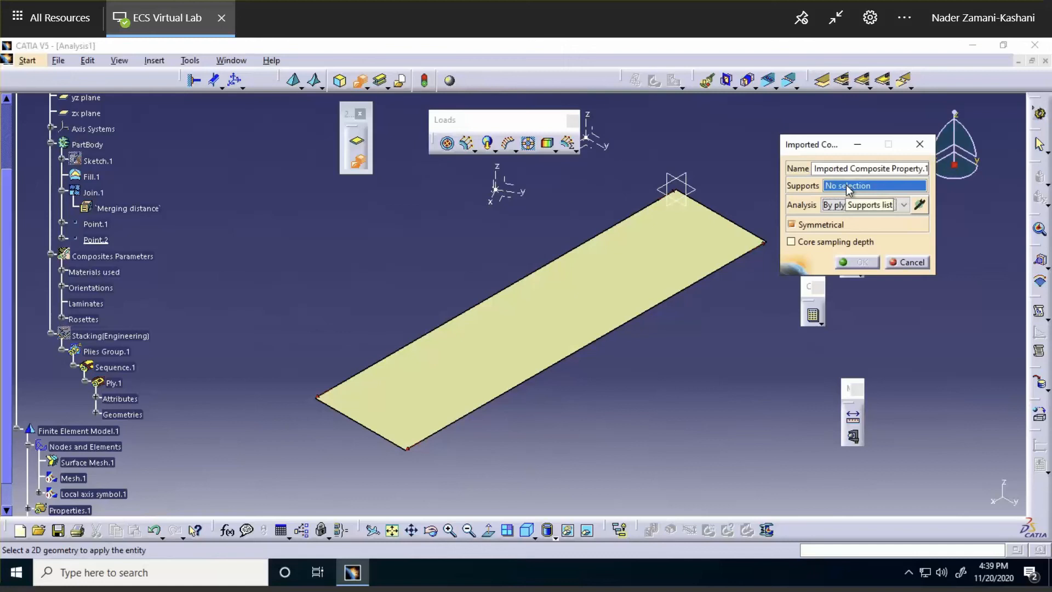
click(584, 310)
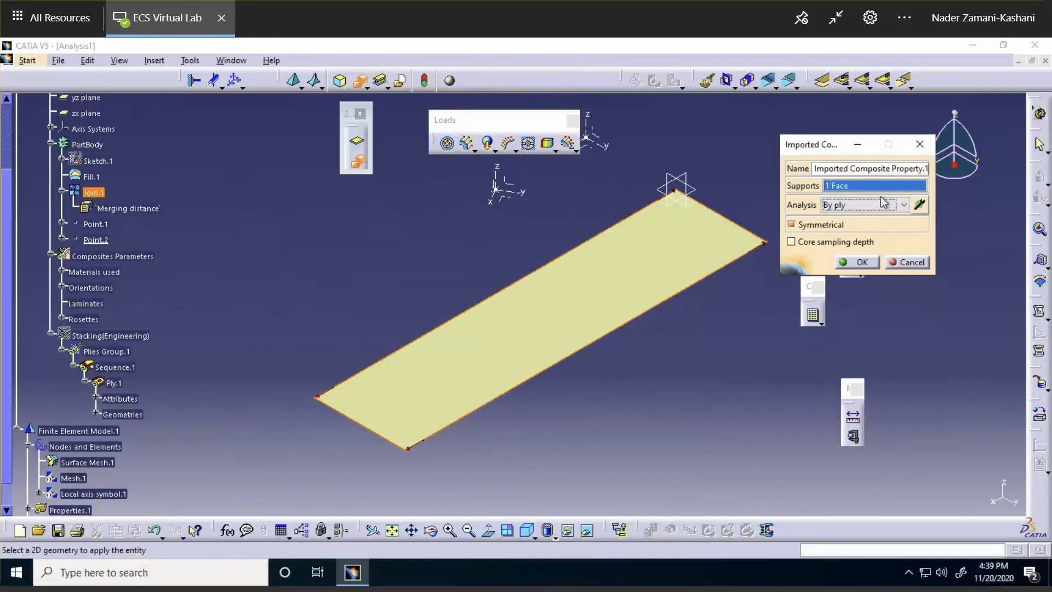
Set the composite property's ply selection to Plies Group.1, create the property, and expand Properties.1
click(921, 206)
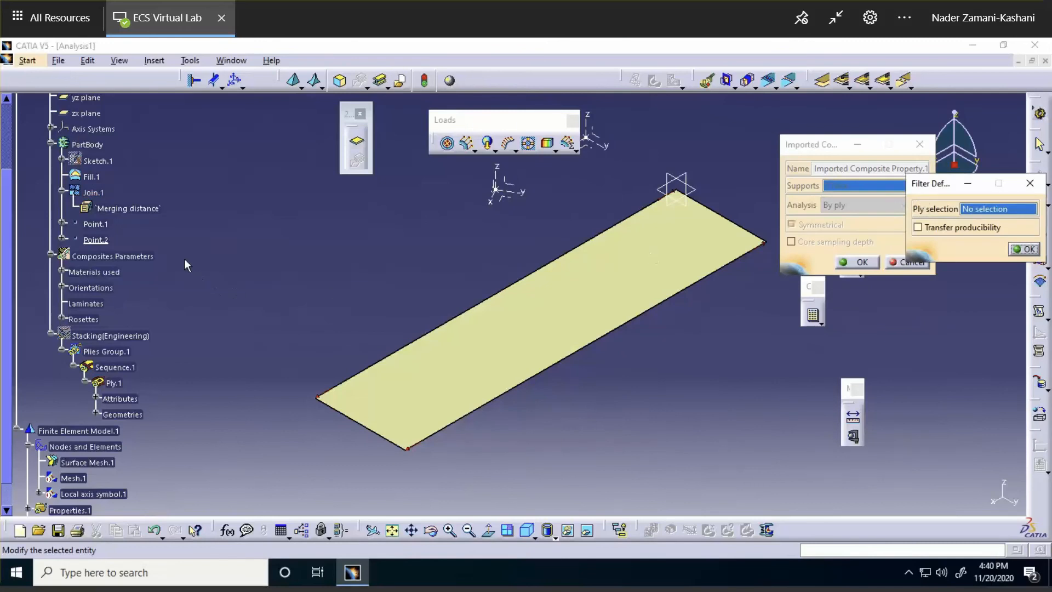
scroll(156, 297, down, 3)
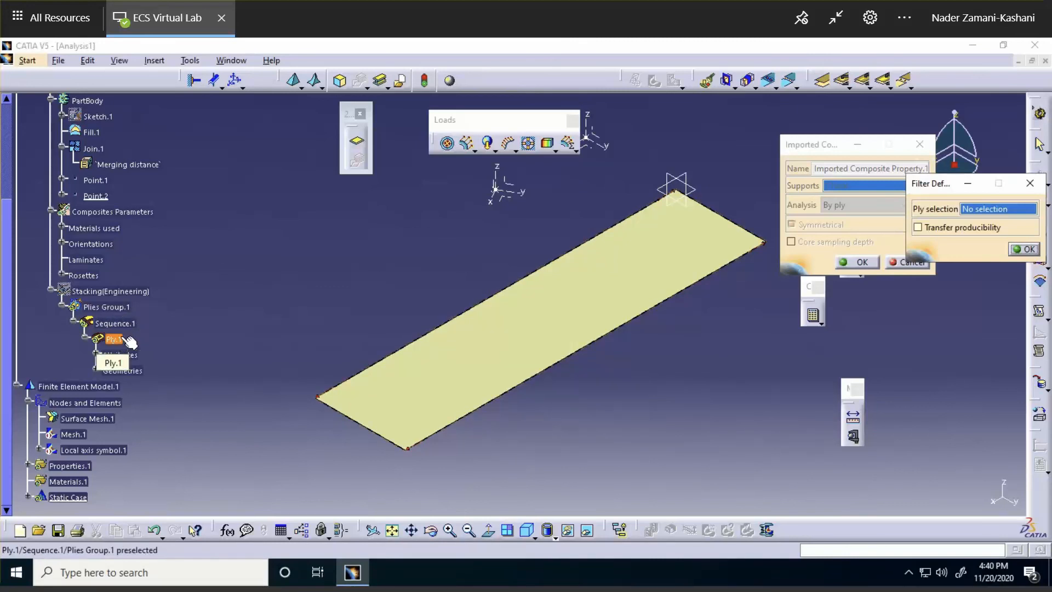
click(115, 307)
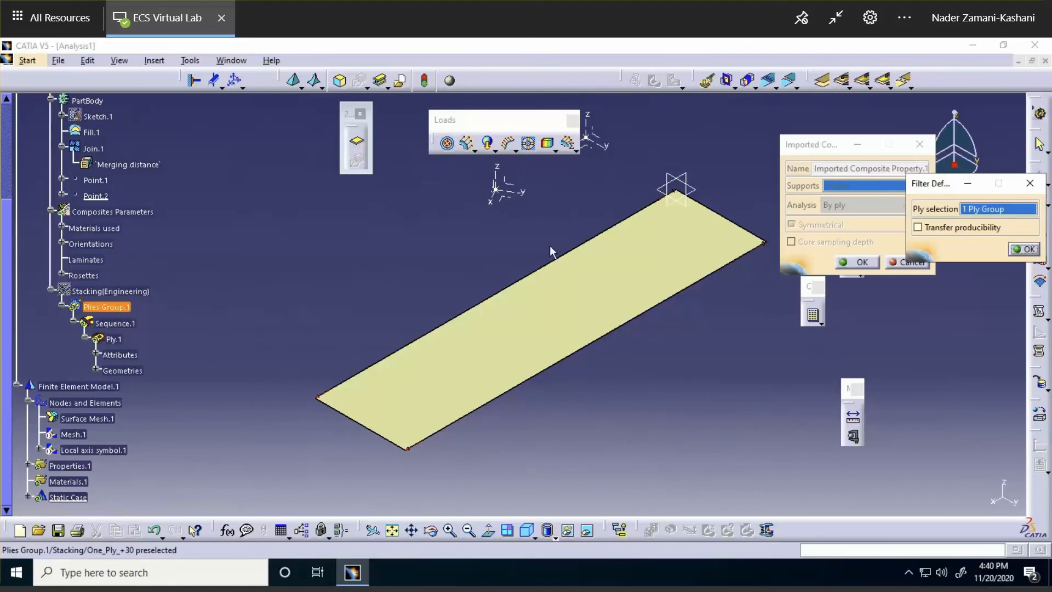
click(1024, 249)
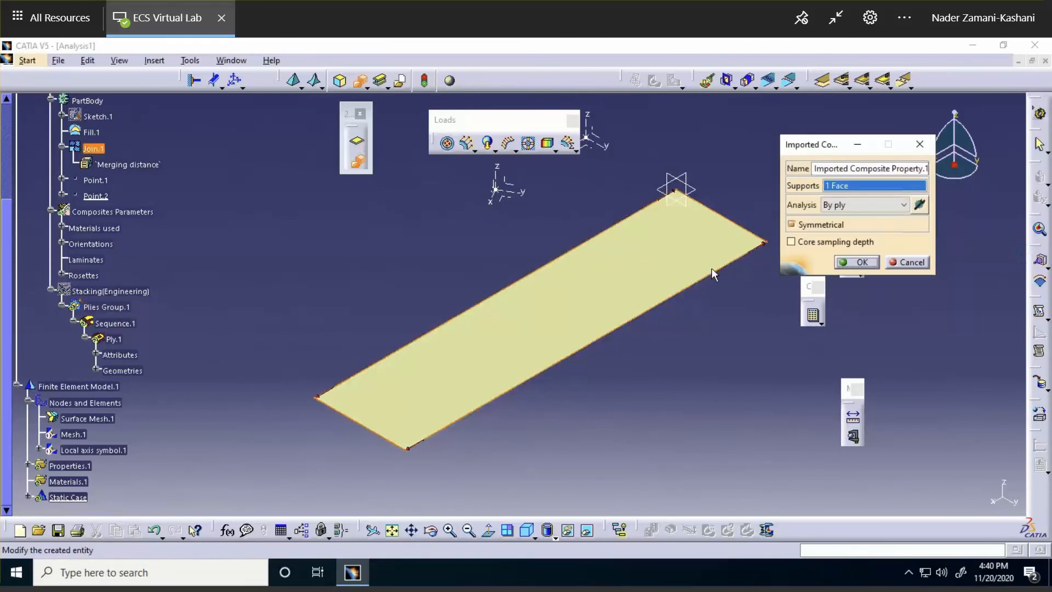
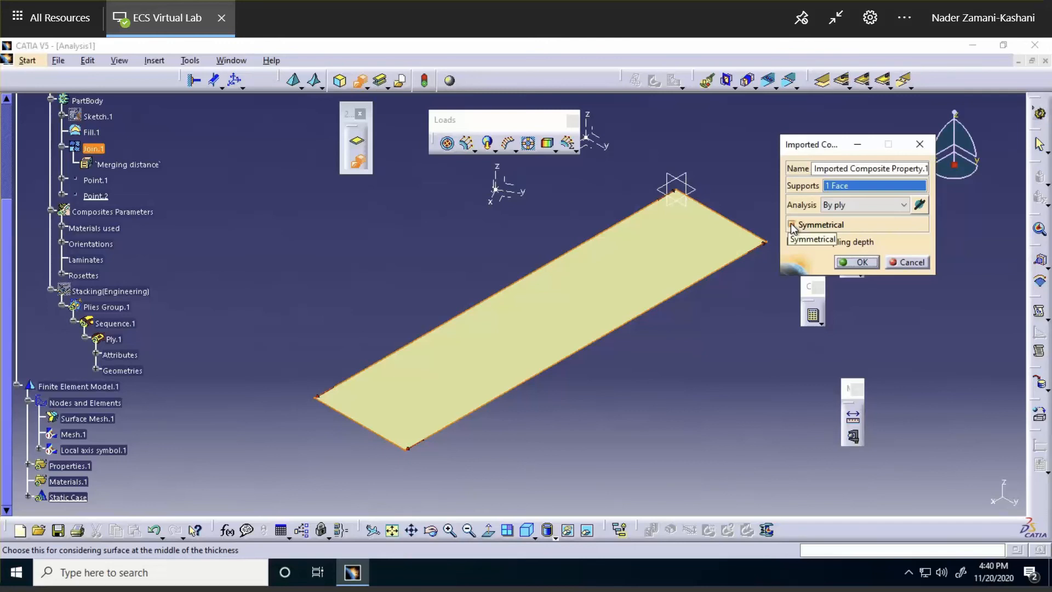
click(790, 224)
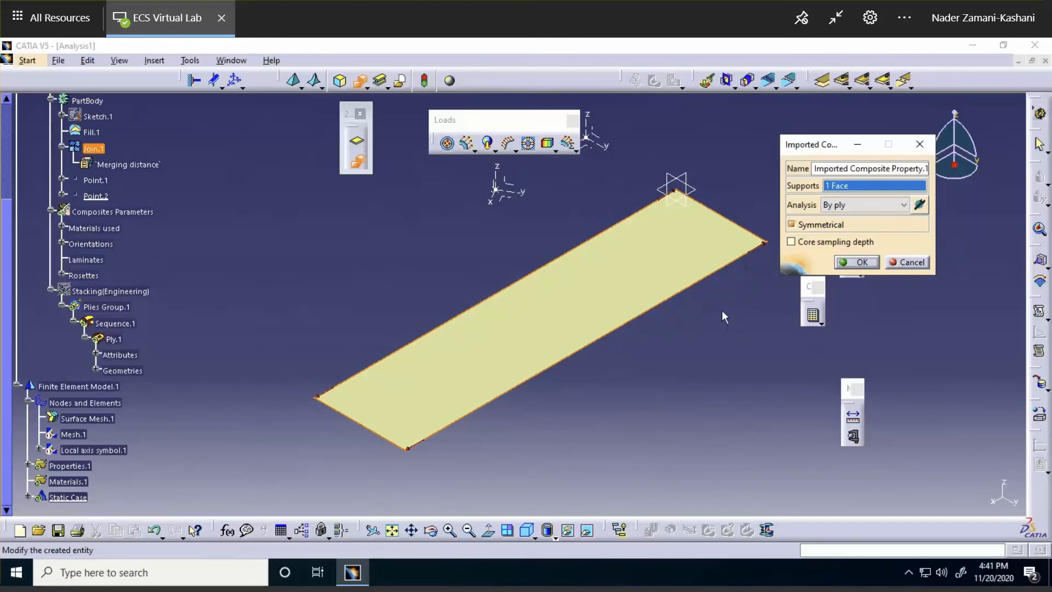
click(859, 262)
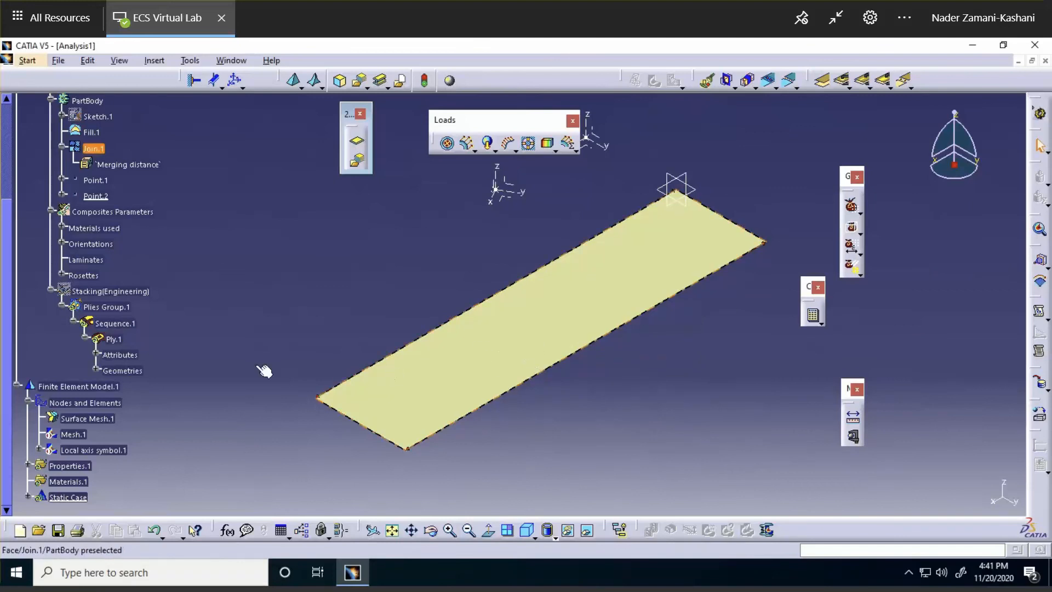
scroll(183, 357, down, 3)
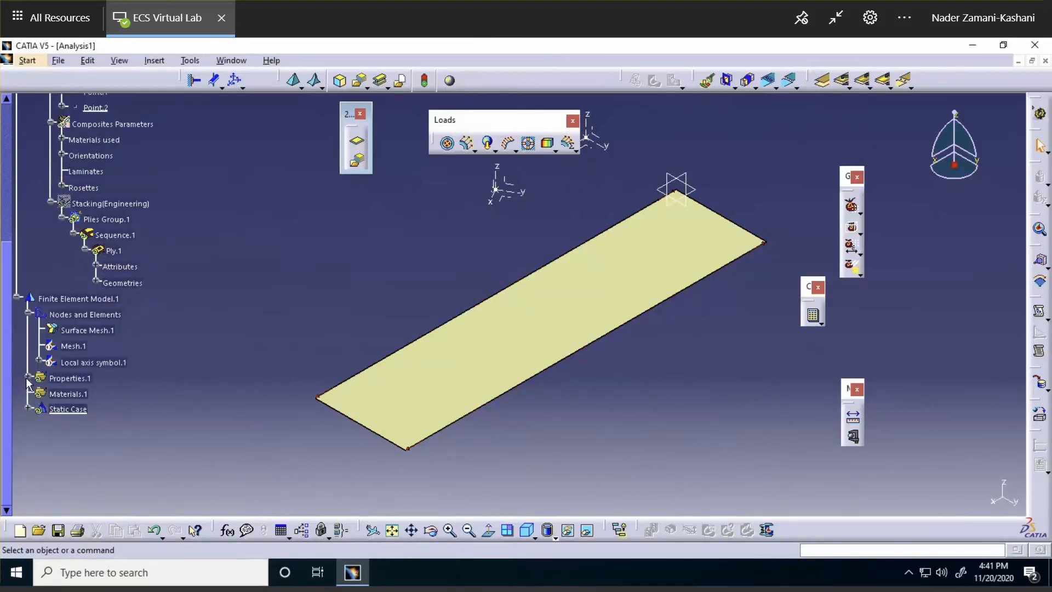
click(28, 378)
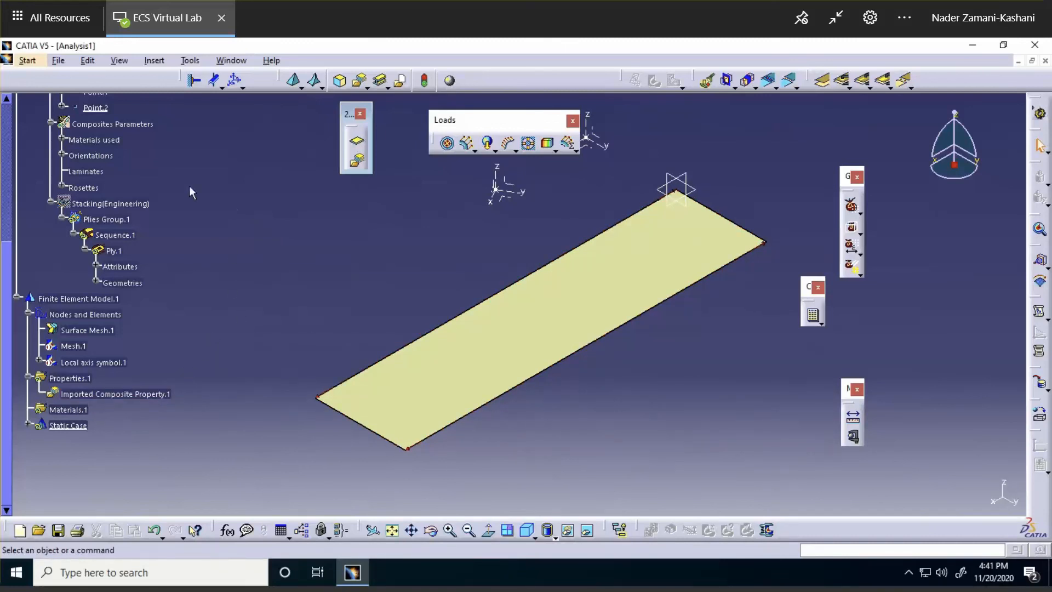
Check the linked documents in Desk, open My_Own_Composite_Library.CATMaterial to view its material, and return to the analysis
click(57, 59)
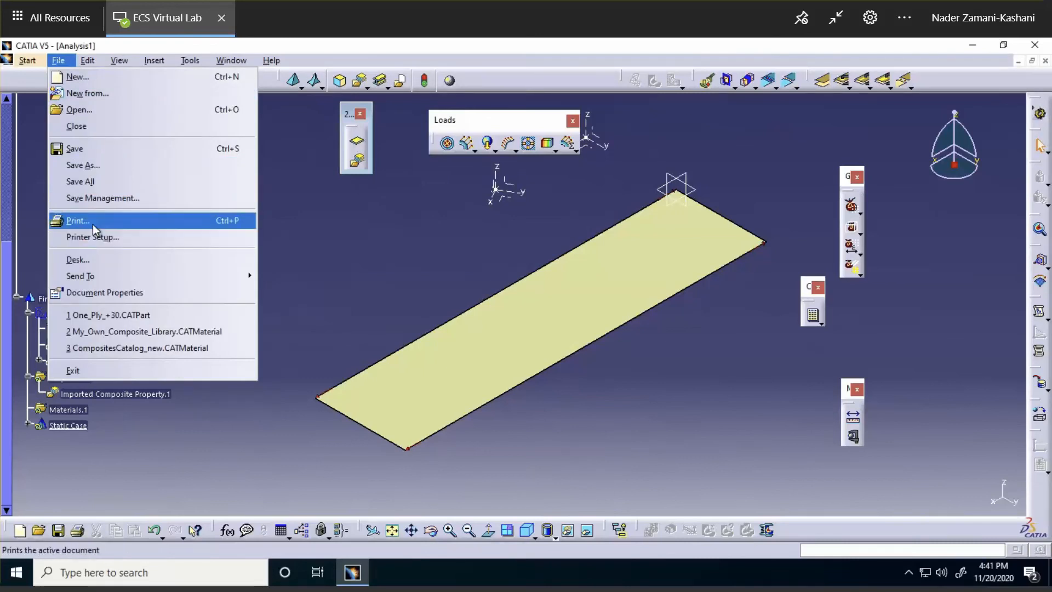
click(82, 259)
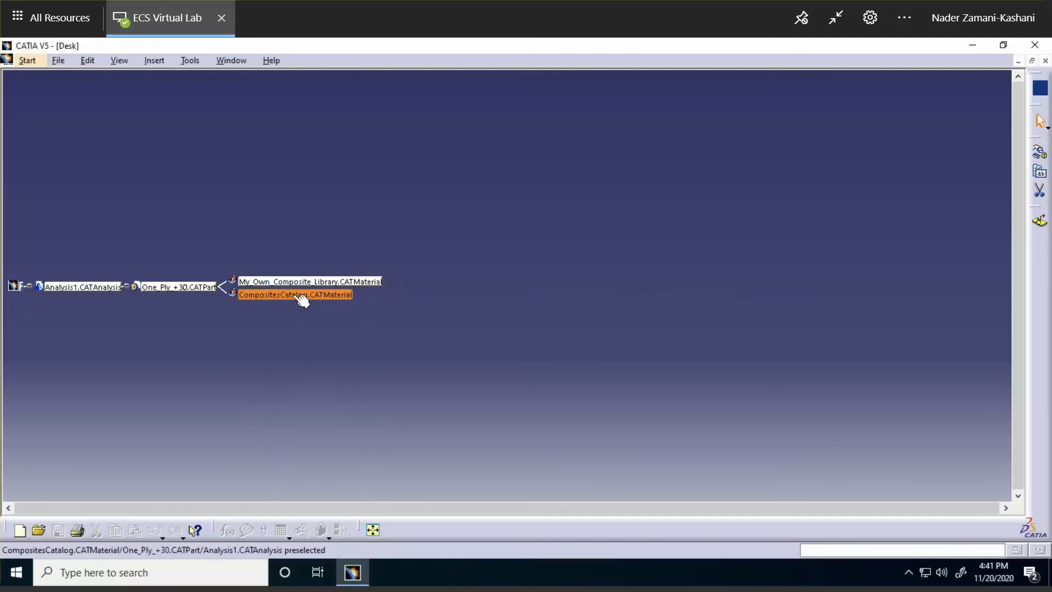
right_click(359, 283)
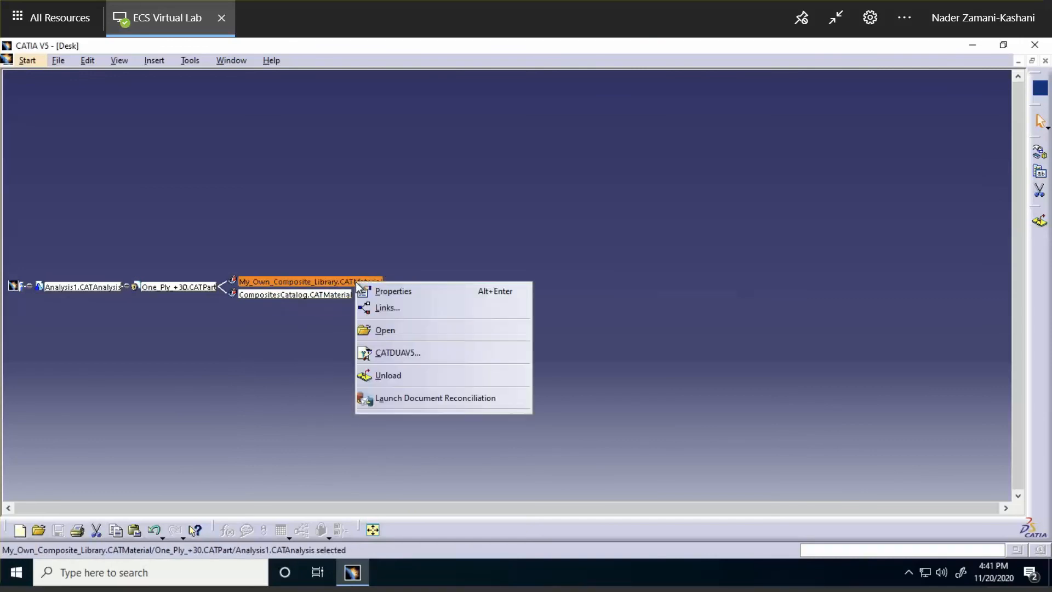
click(380, 331)
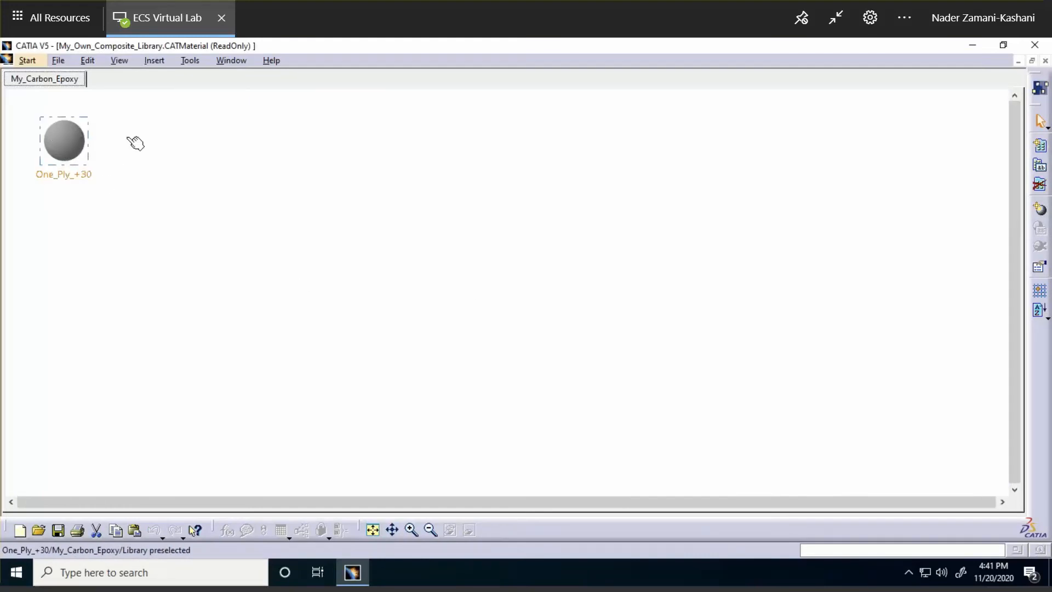
click(1045, 61)
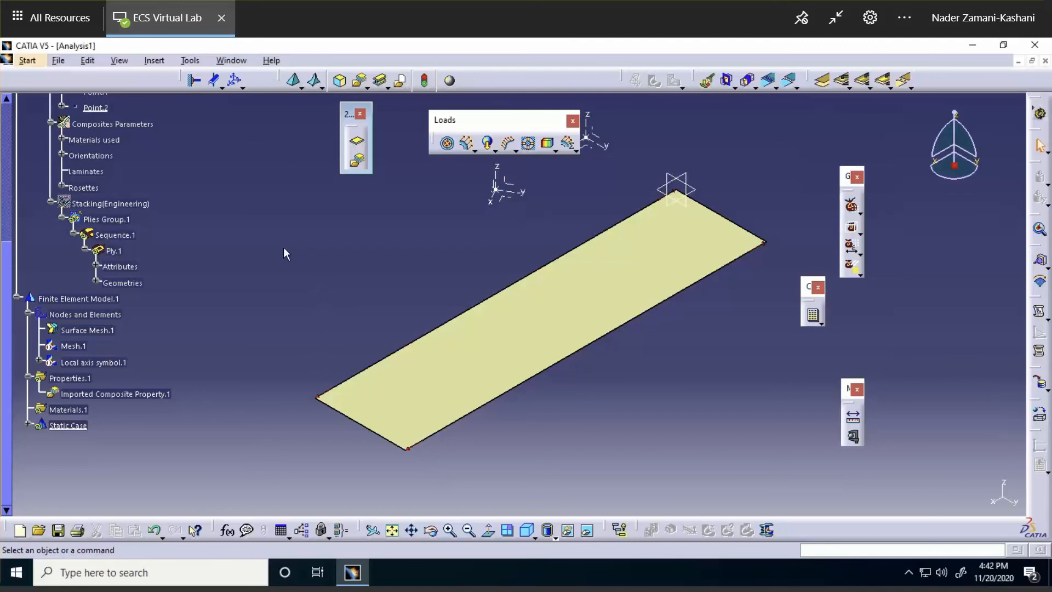
Create a user-defined restraint blocking Translations 1, 2 and 3 on the plate corner vertex at the reference planes
click(236, 81)
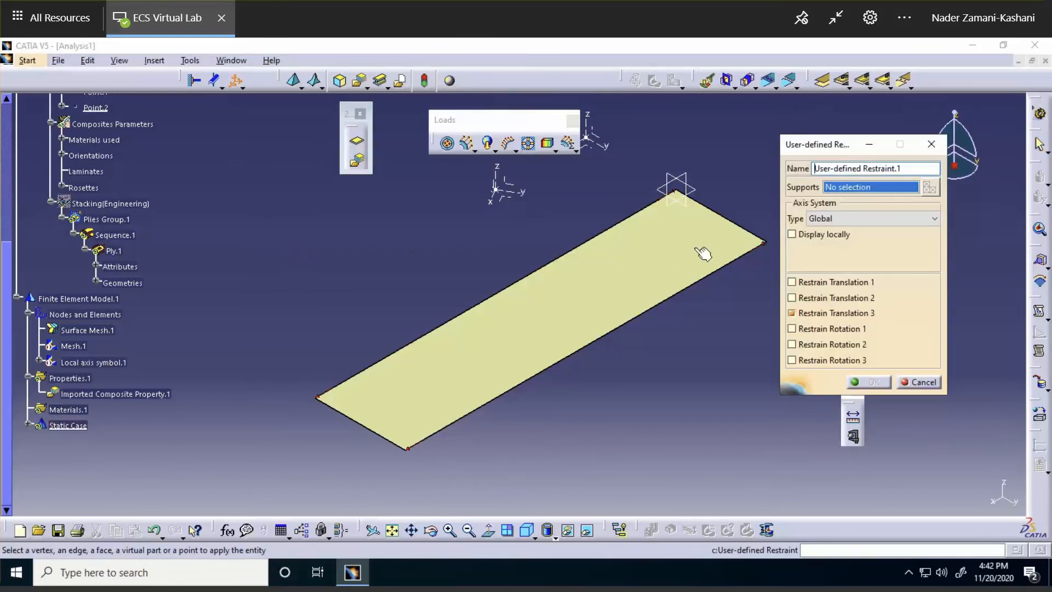
click(791, 281)
click(792, 297)
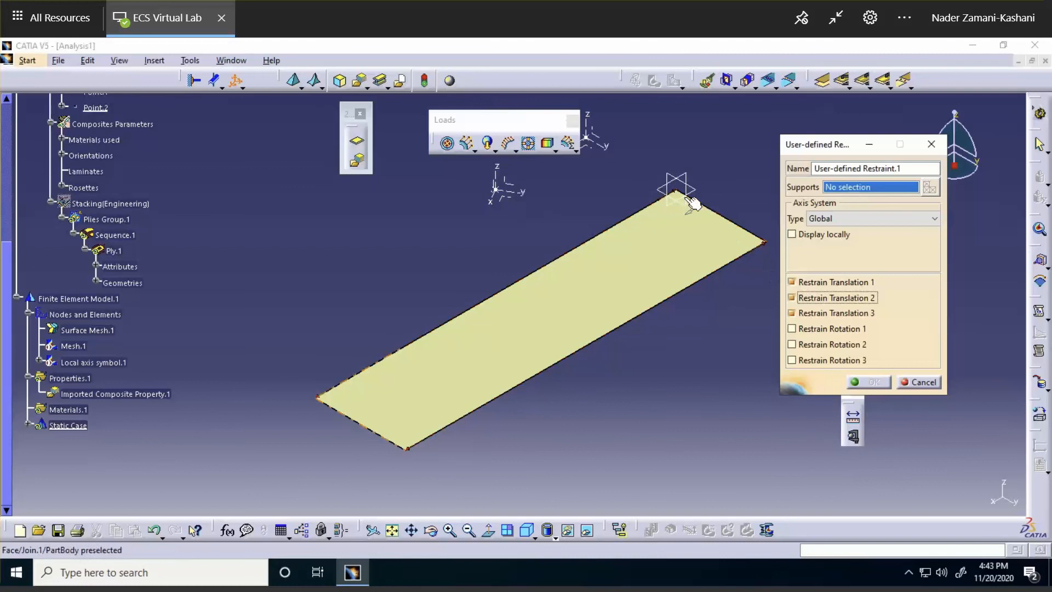
middle_drag(640, 229, 499, 166)
click(517, 315)
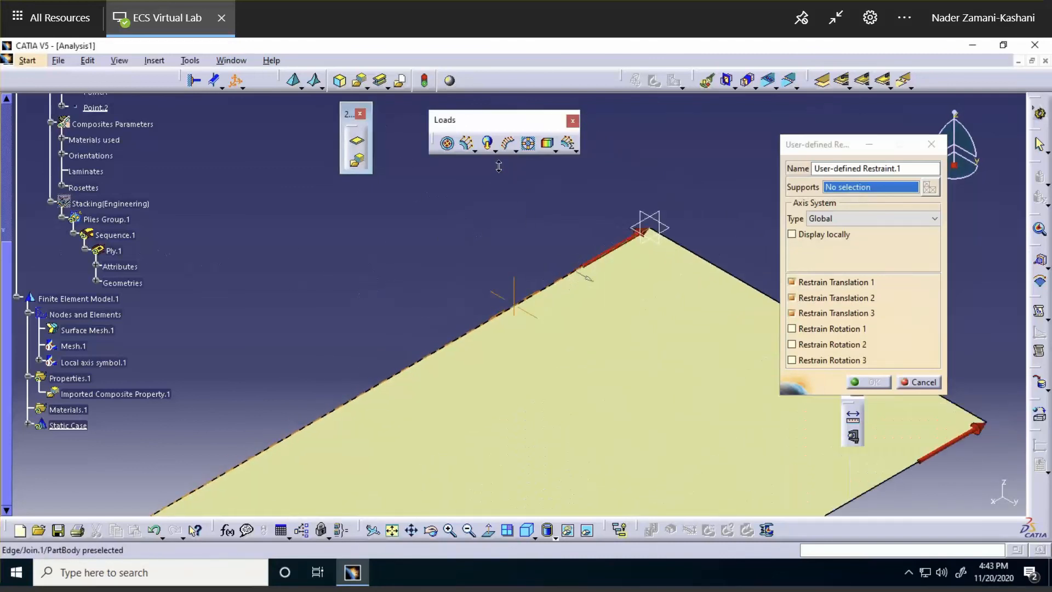
middle_drag(648, 227, 470, 246)
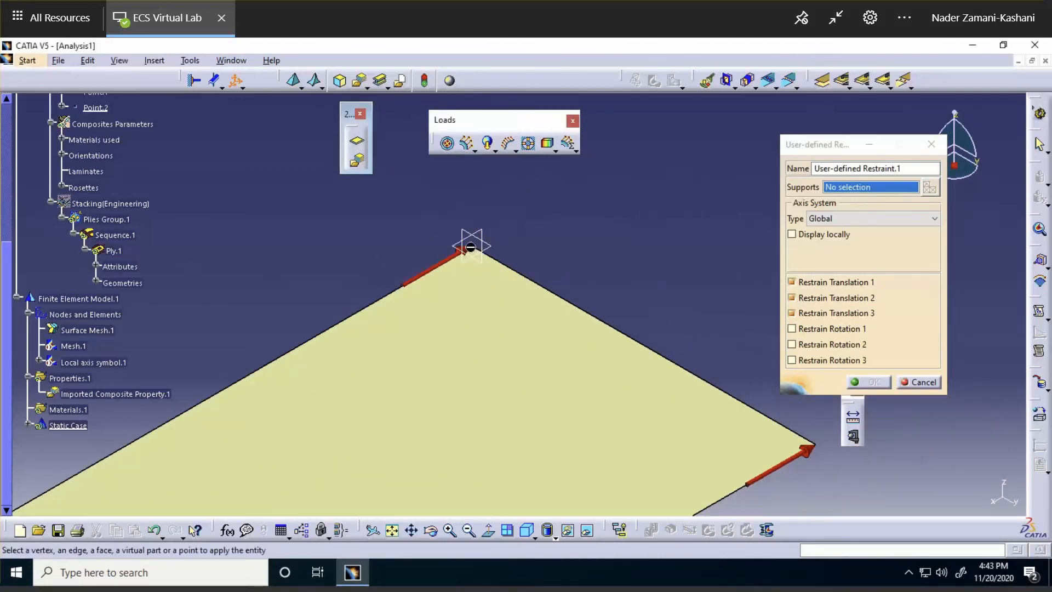
click(470, 246)
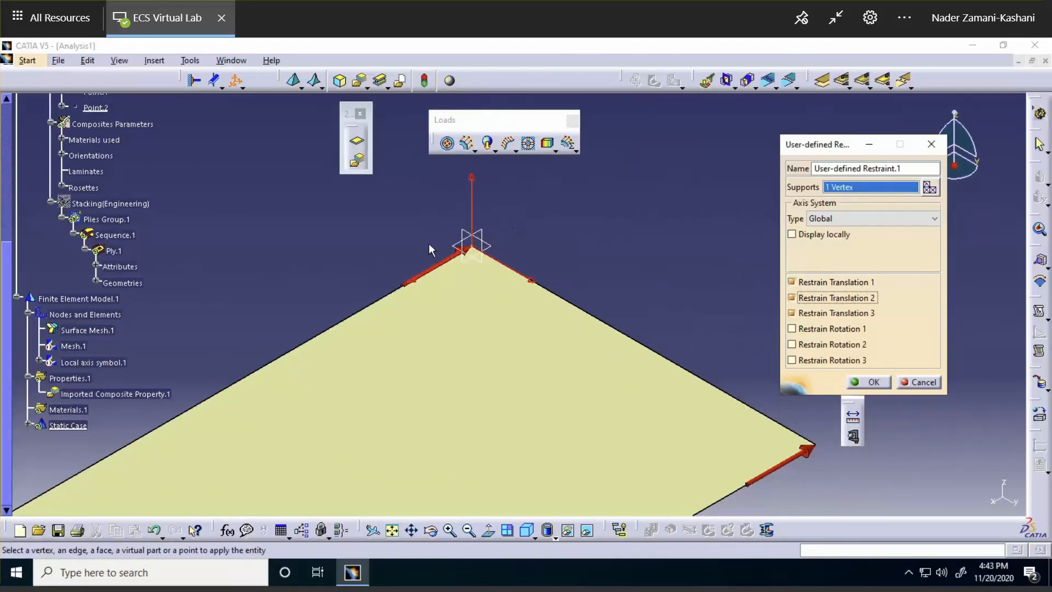
middle_drag(583, 238, 567, 211)
click(868, 382)
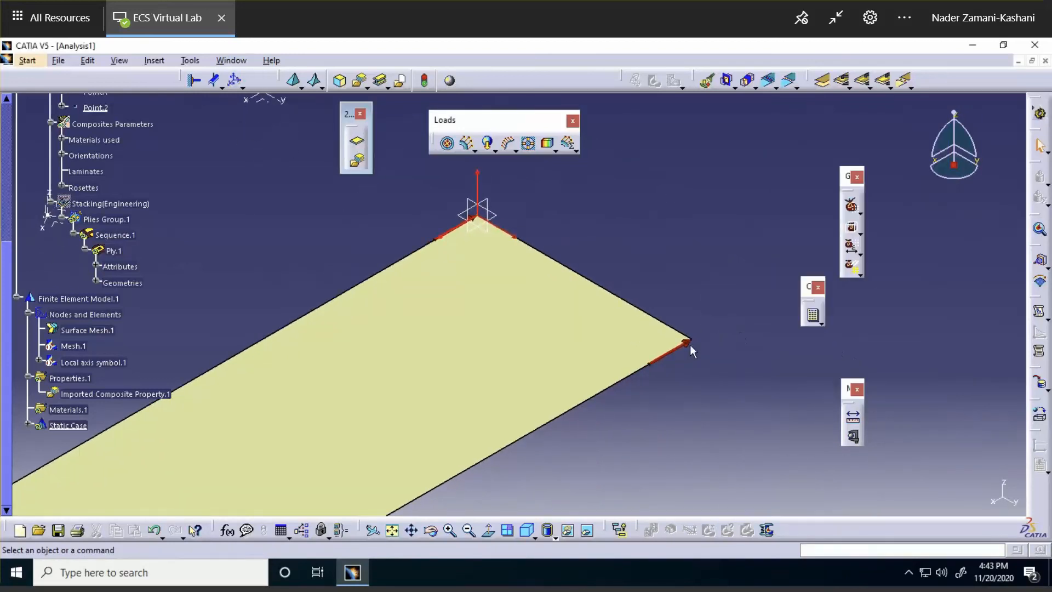
Create a user-defined restraint blocking only Translations 1 and 3 on the other vertex of the short edge beside the reference planes
click(235, 81)
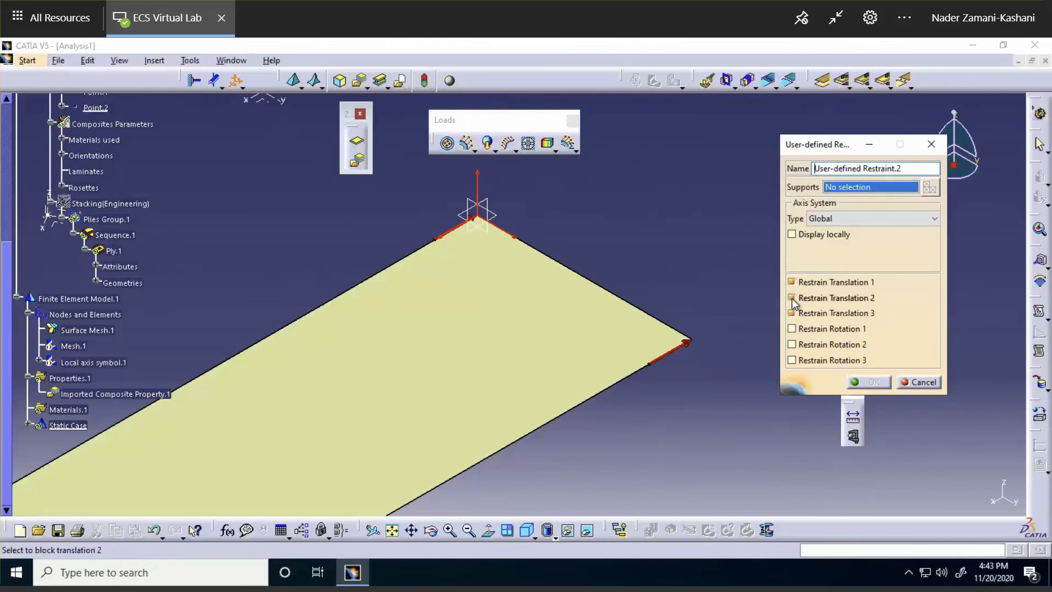
click(791, 298)
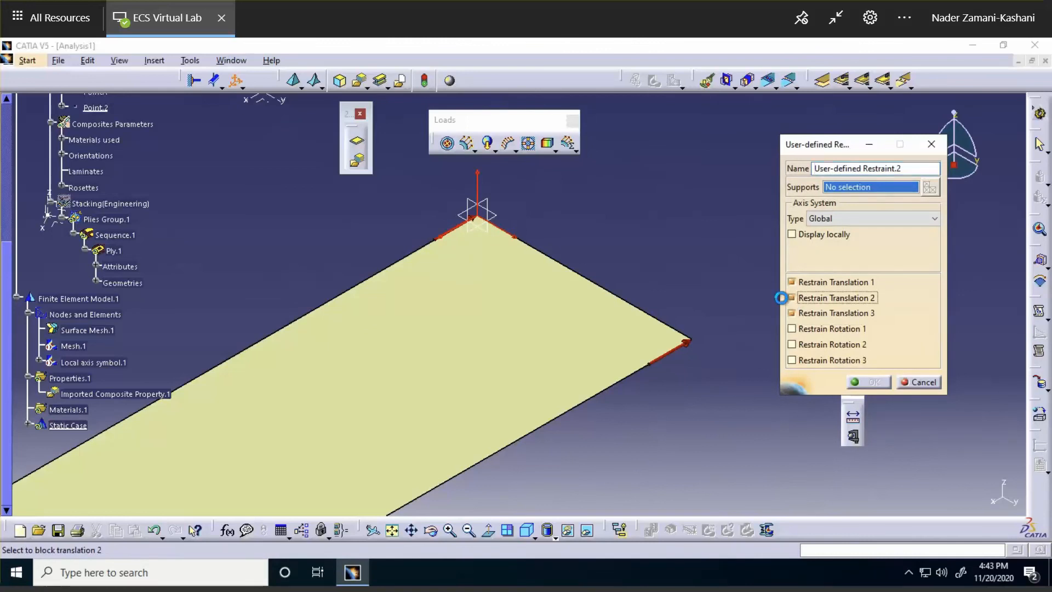
click(691, 340)
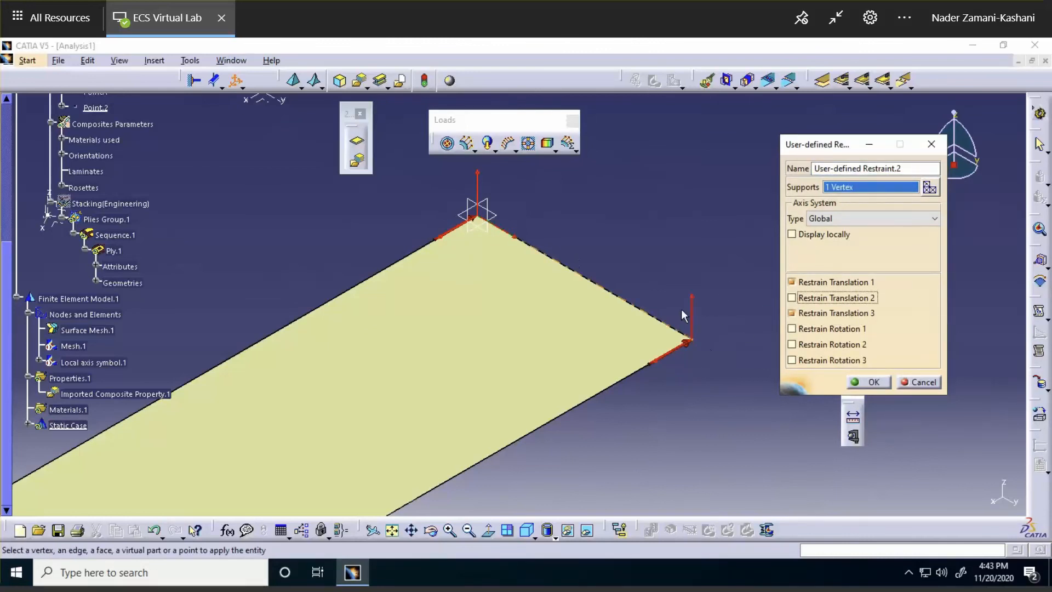
click(877, 383)
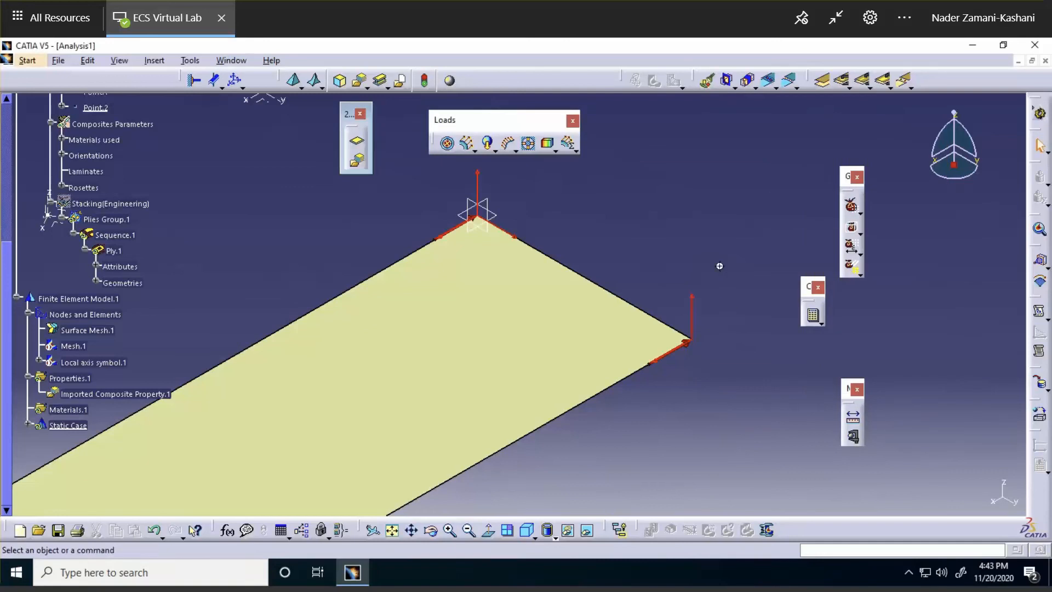
Create a user-defined restraint blocking only Translation 3 on the far short edge's vertex, at the end of the long edge opposite the reference planes
middle_drag(719, 266, 698, 411)
middle_drag(660, 381, 765, 281)
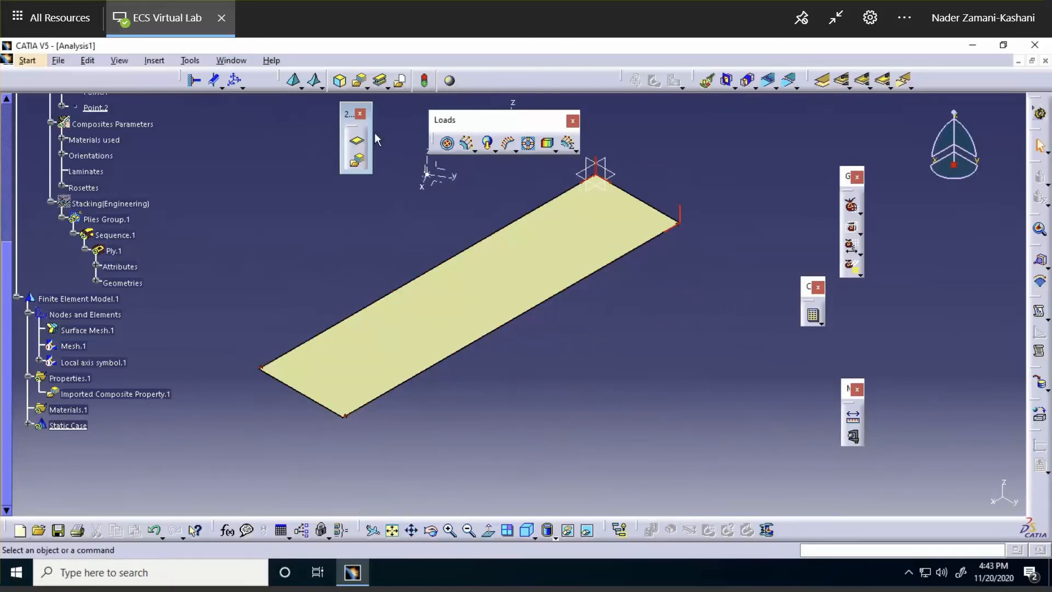
click(235, 80)
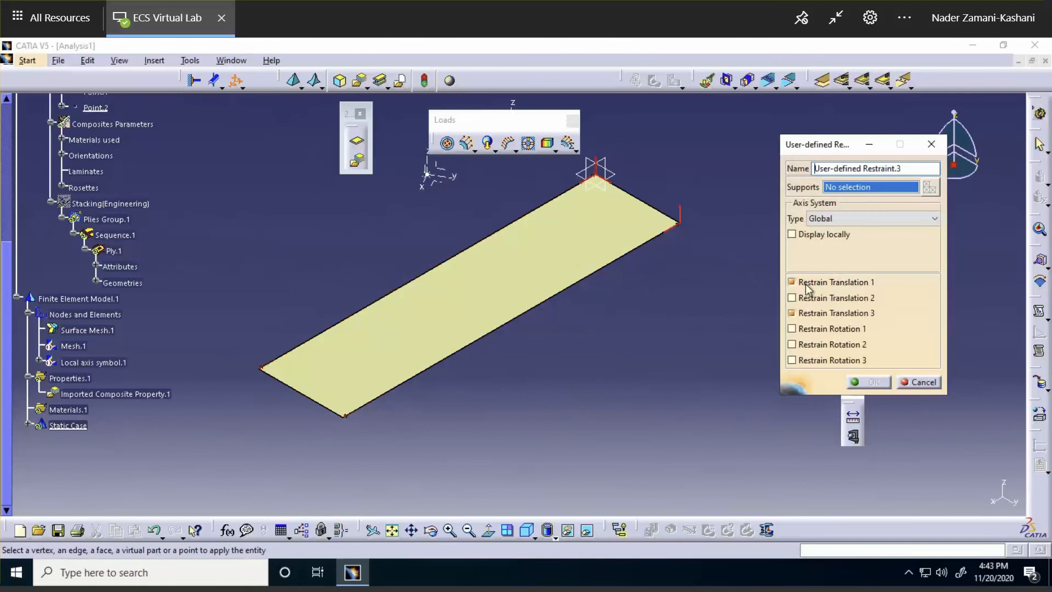
click(791, 282)
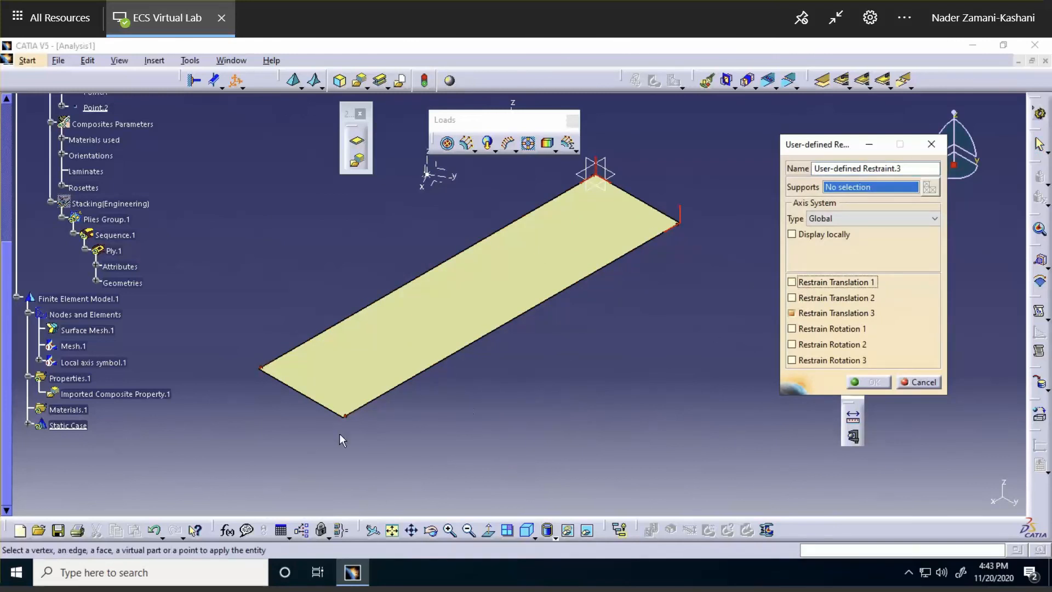
click(347, 420)
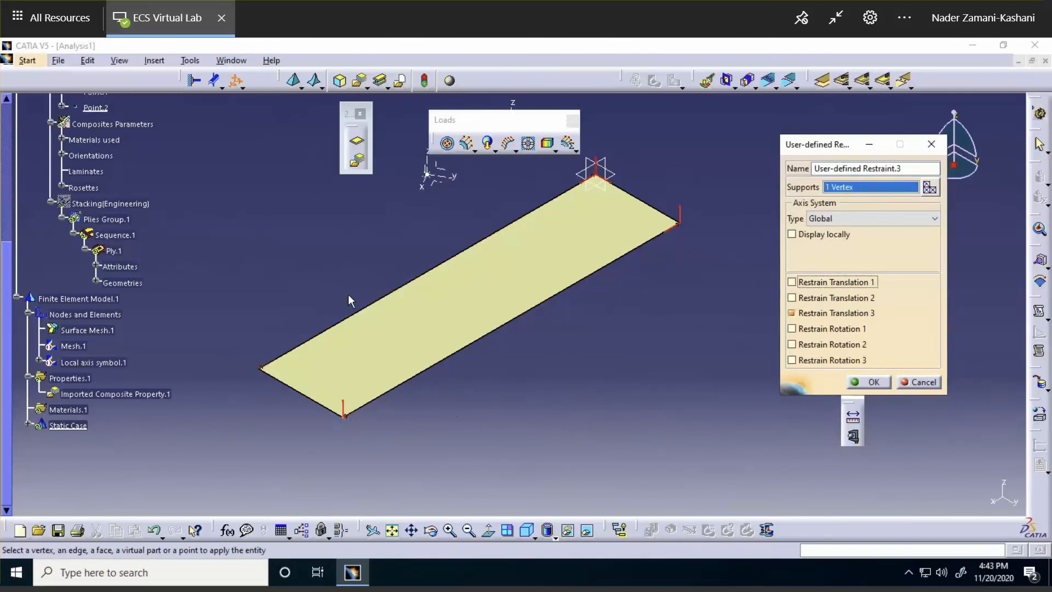
click(868, 381)
middle_drag(691, 330, 685, 335)
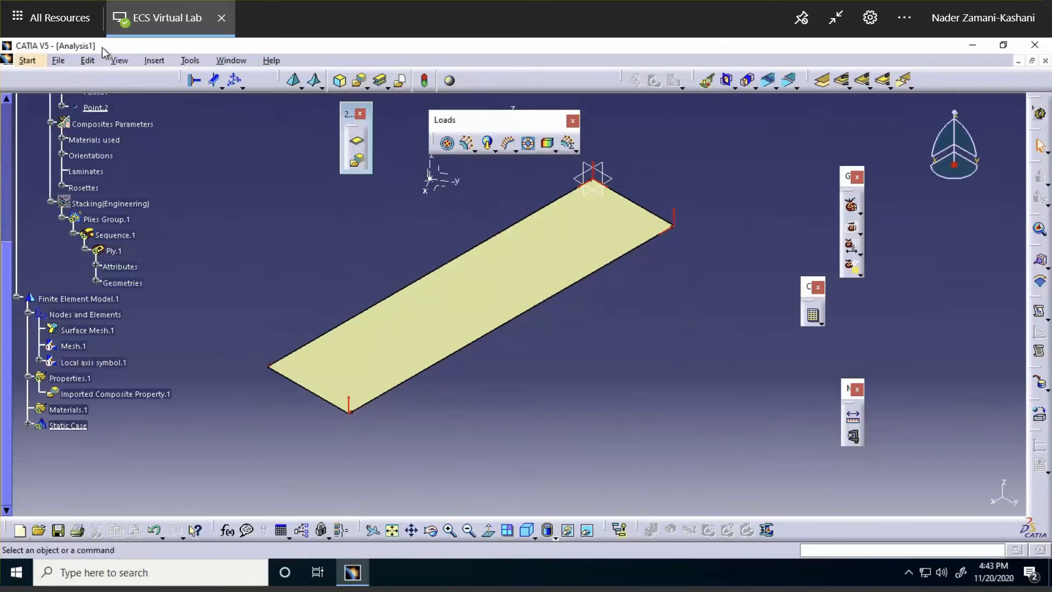
Use Save Management to save the analysis as Analysis1 in the Desktop folder One_Ply_+30, together with the modified part
click(58, 60)
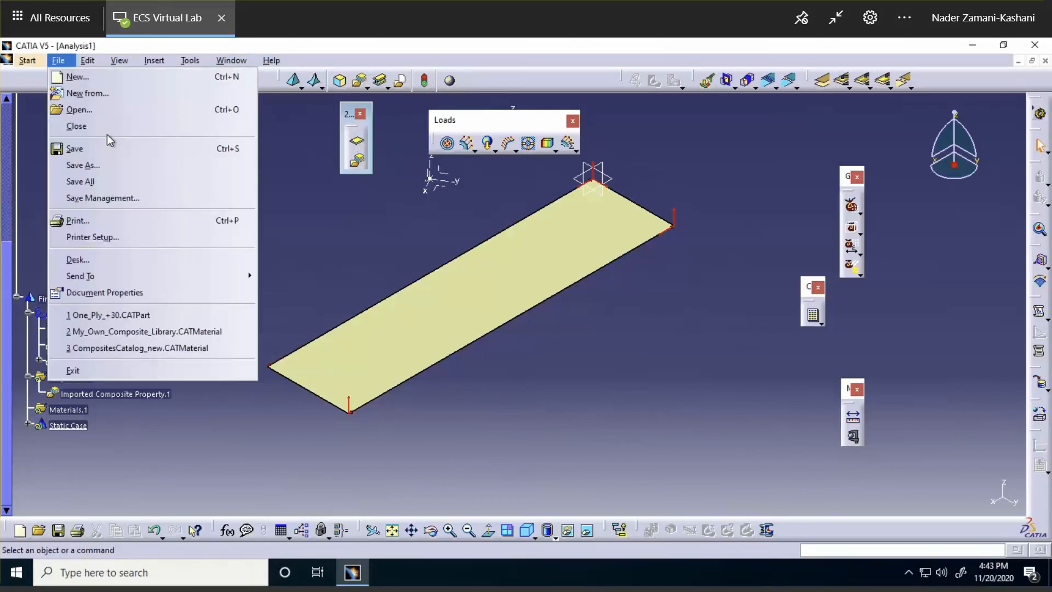
click(118, 198)
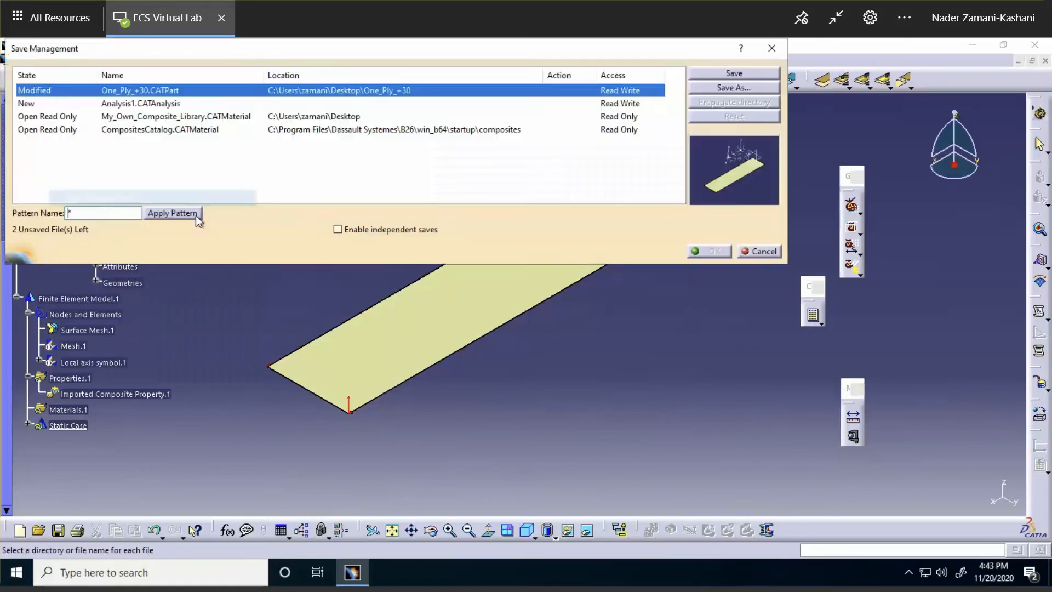
click(127, 104)
click(717, 87)
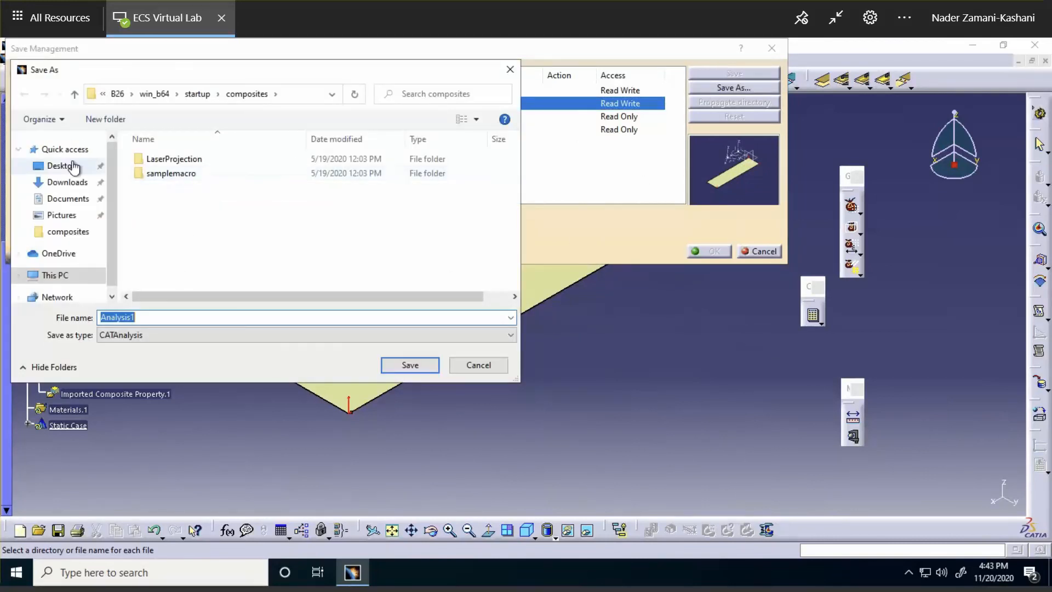
click(64, 166)
click(186, 162)
double_click(185, 162)
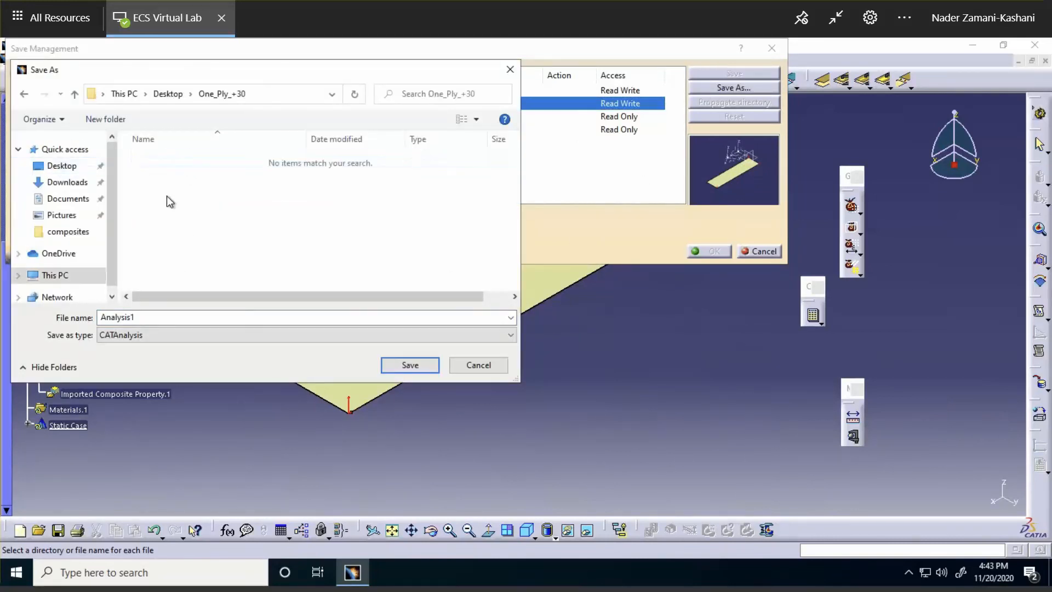
click(147, 318)
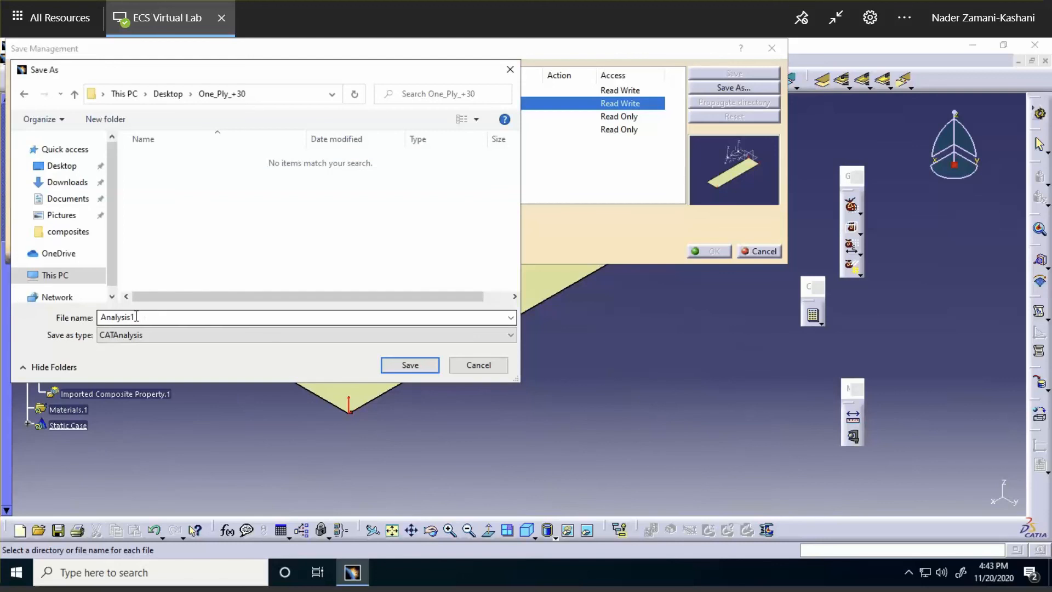
double_click(143, 316)
click(169, 317)
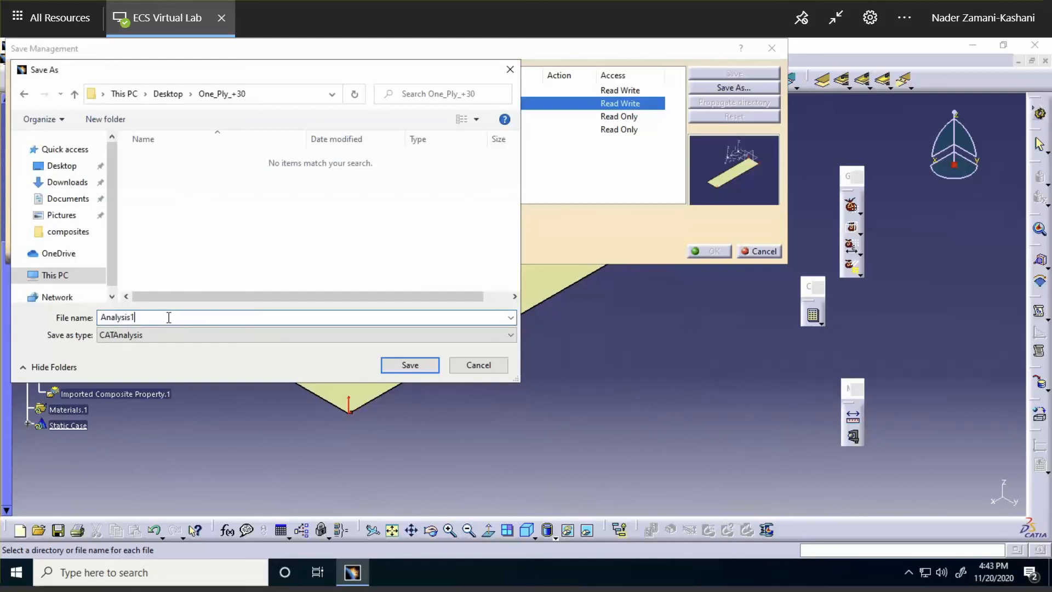
click(410, 365)
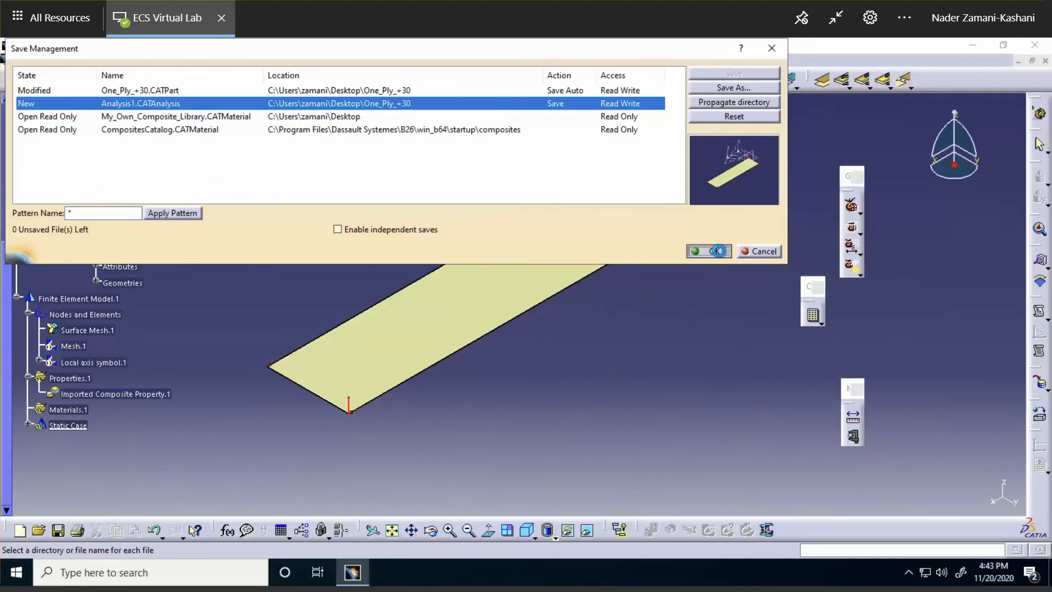
click(715, 253)
Compute the entire analysis with the resource preview enabled and continue past the resource estimation
middle_drag(659, 269, 708, 264)
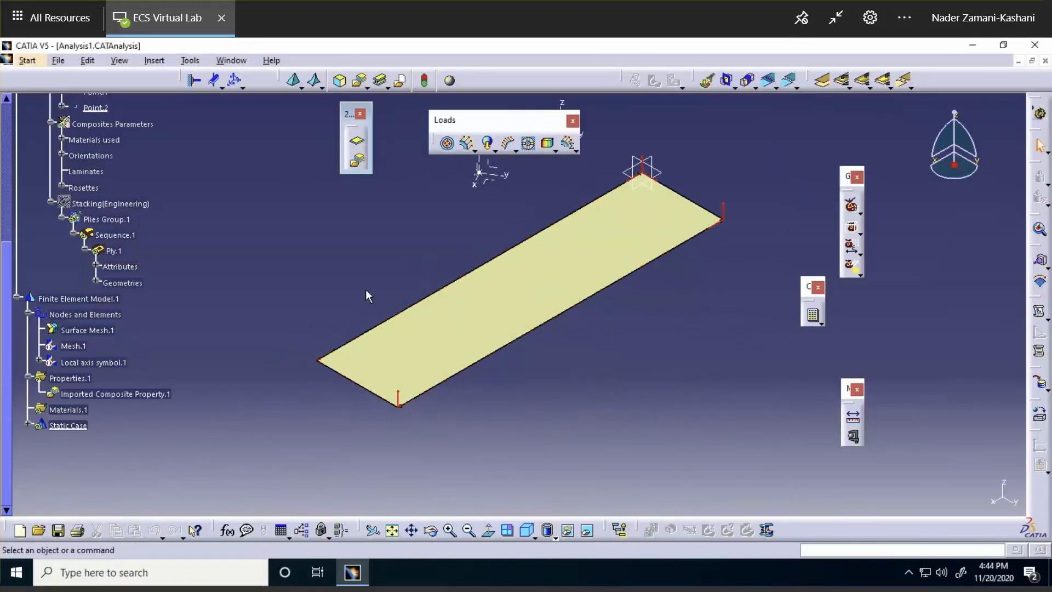
click(814, 318)
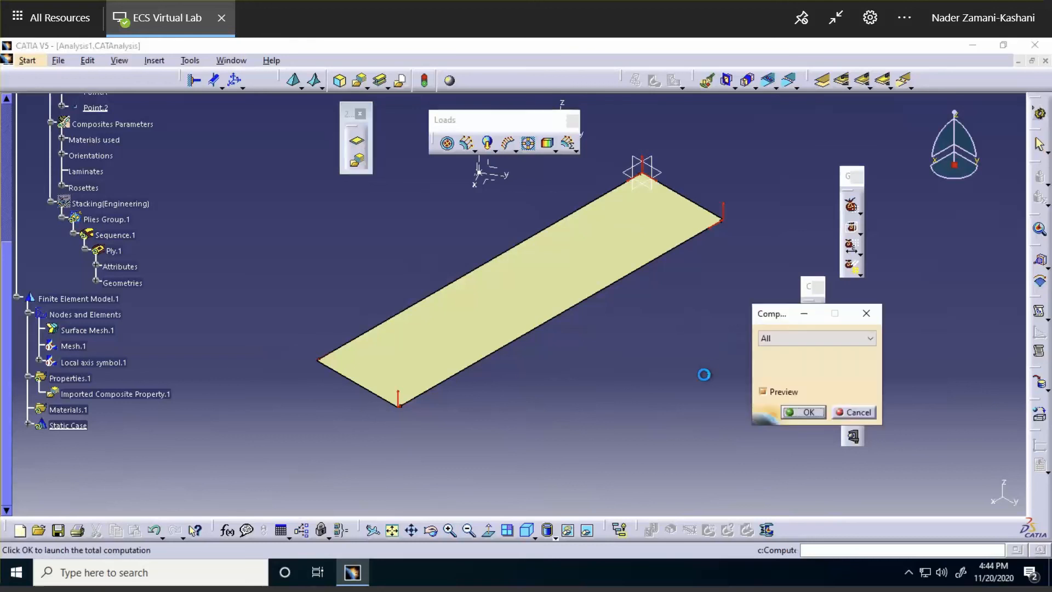
click(803, 412)
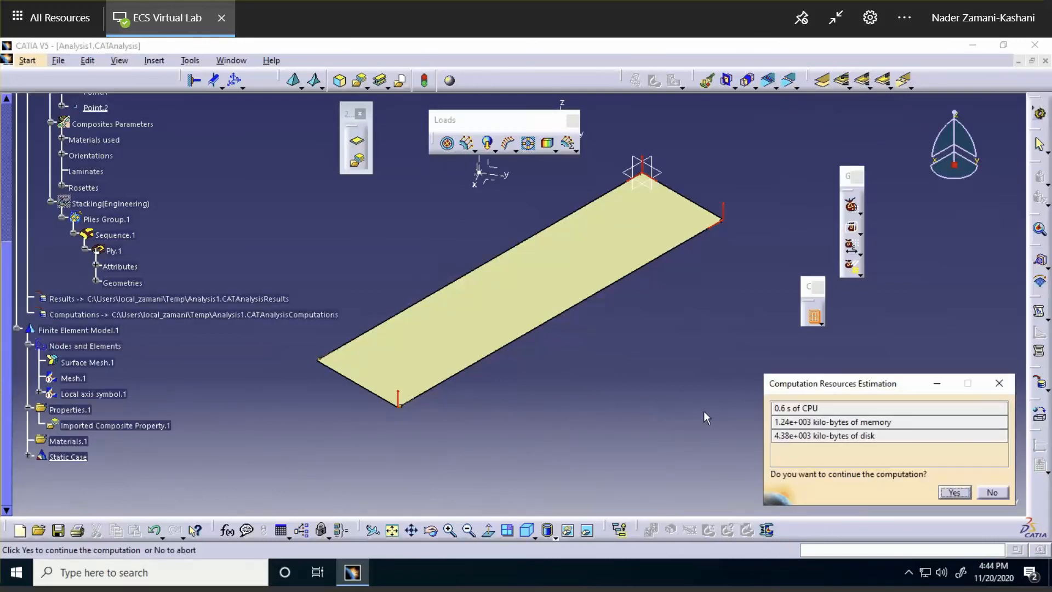
click(954, 491)
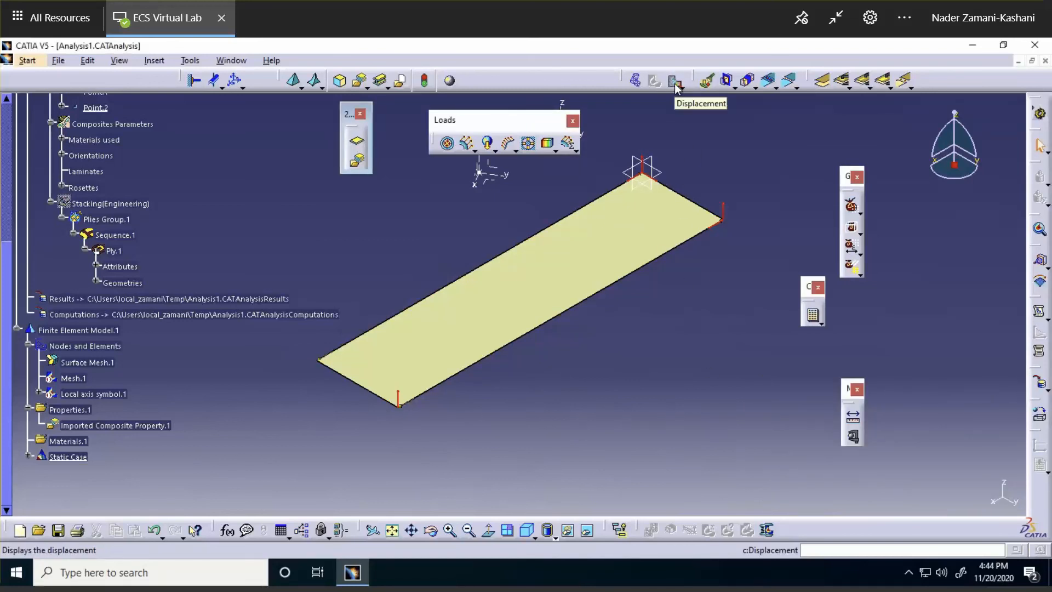
Display the displacement result as an Average iso image with the Norm criterion, rendered with filled color contours
click(675, 83)
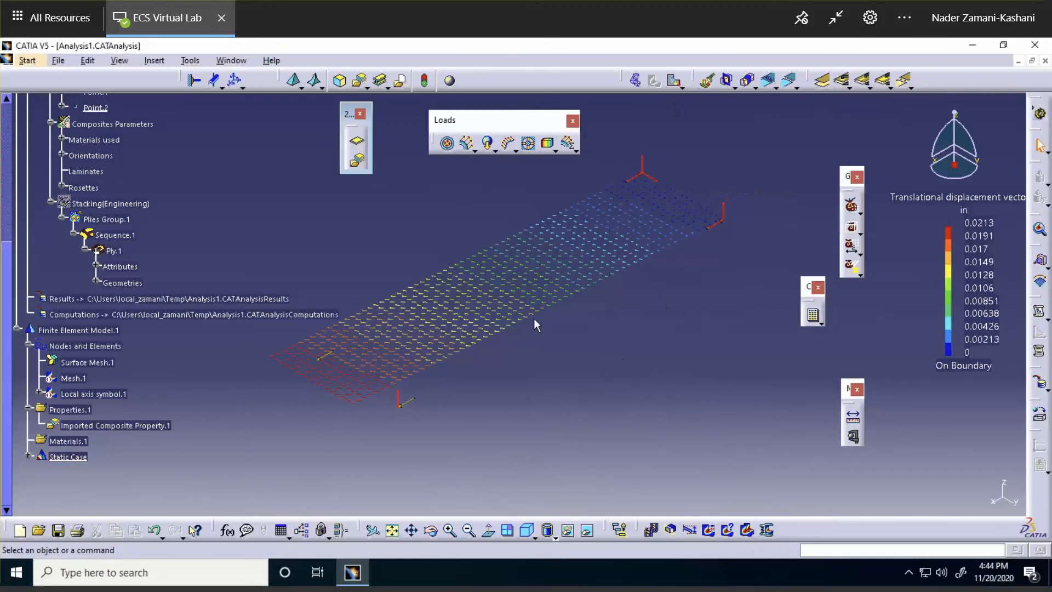
double_click(482, 331)
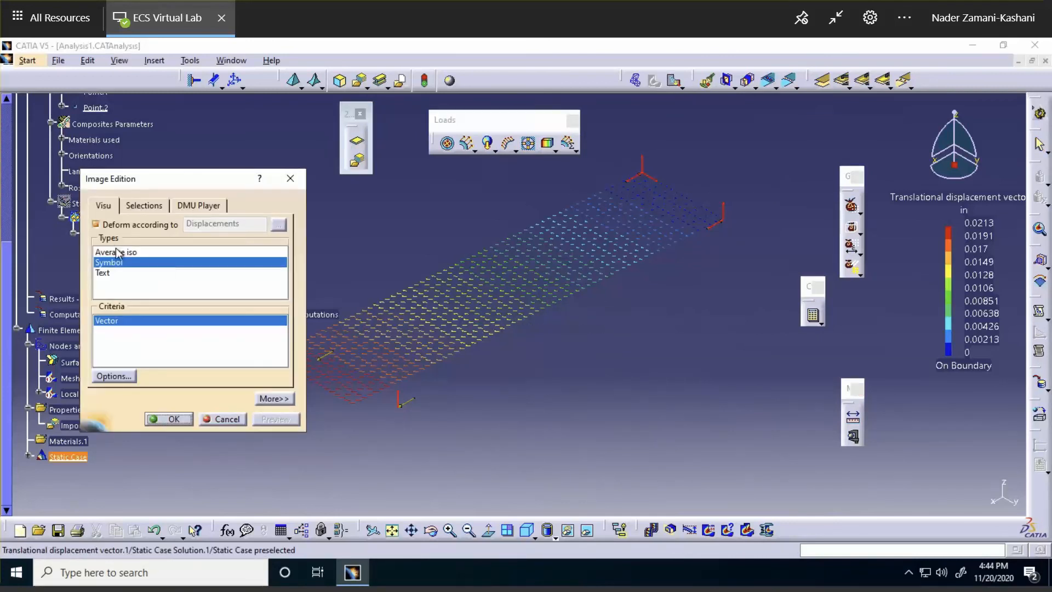
click(118, 252)
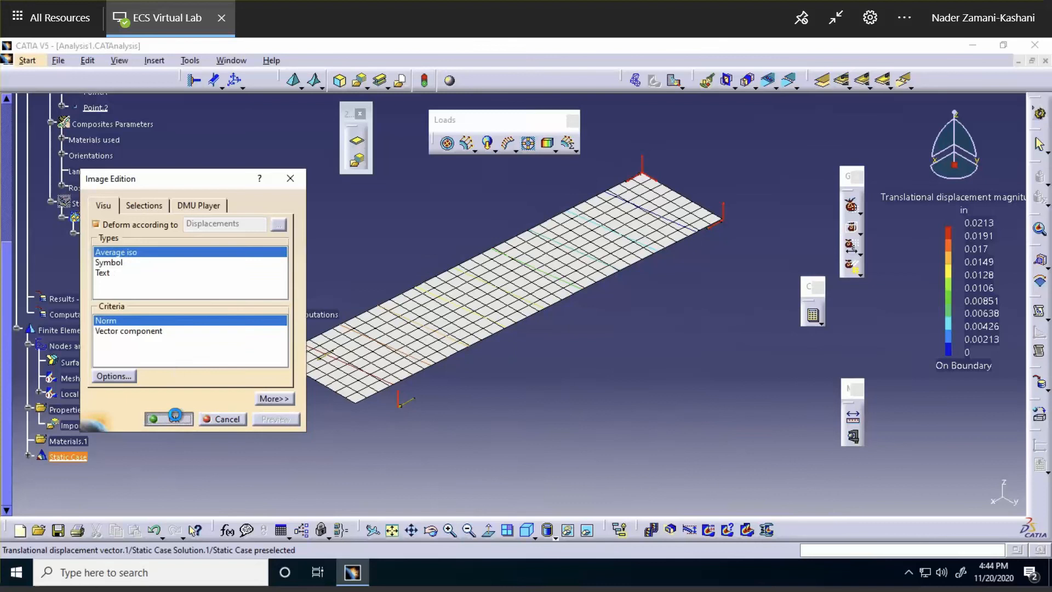
click(175, 417)
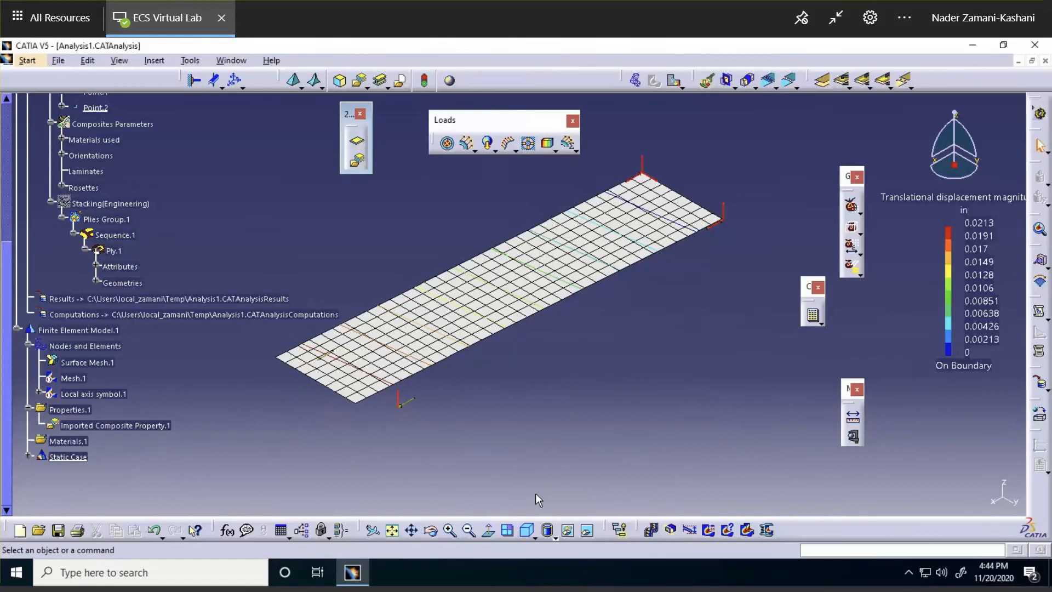
click(555, 534)
click(571, 509)
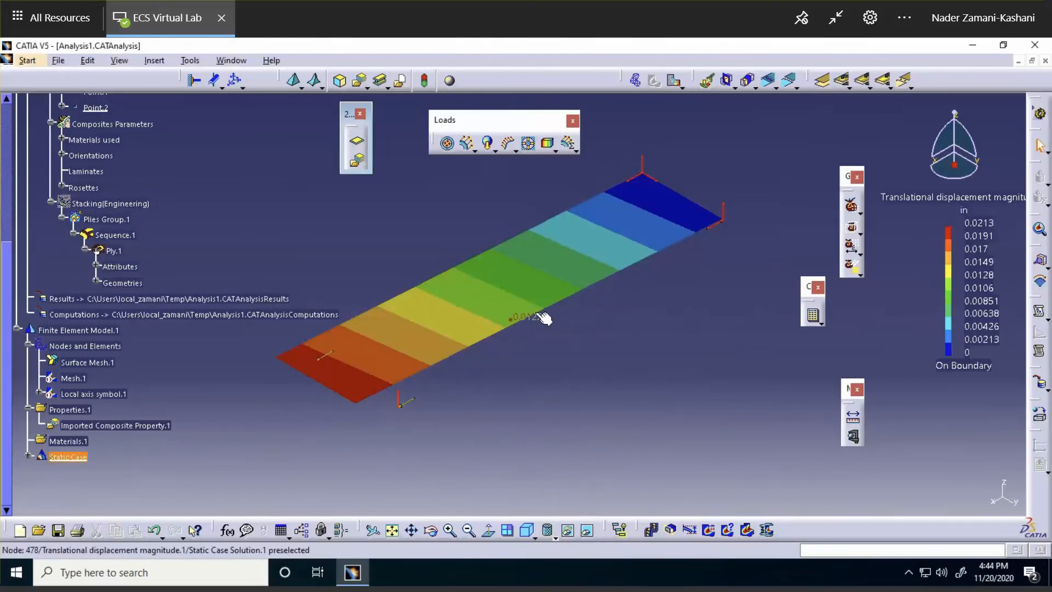
View the displacement plot in the standard top view and play the deformation animation, closing it when finished
click(536, 536)
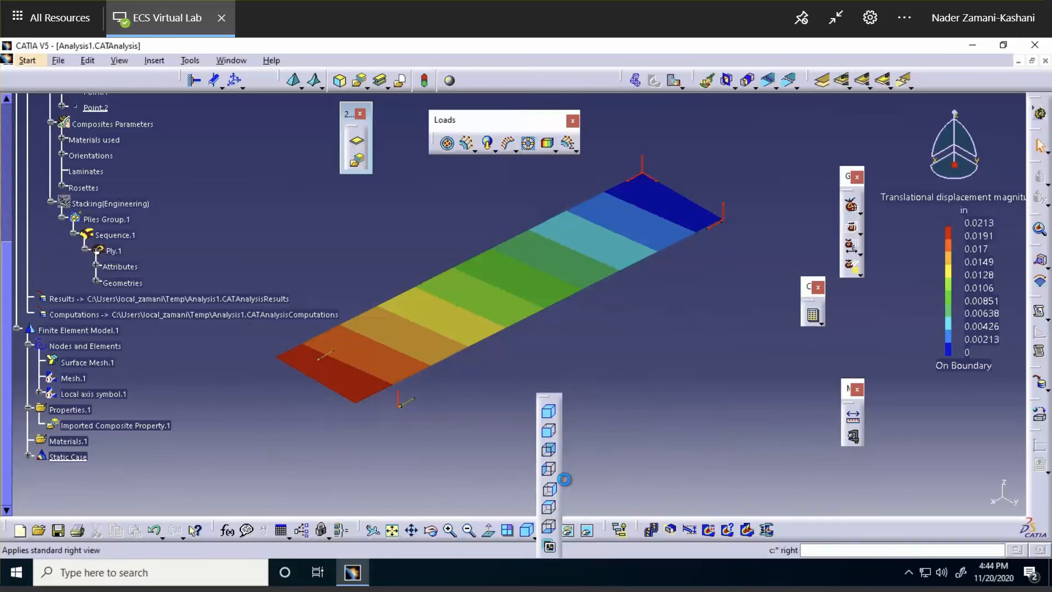
click(549, 510)
middle_drag(594, 276, 623, 330)
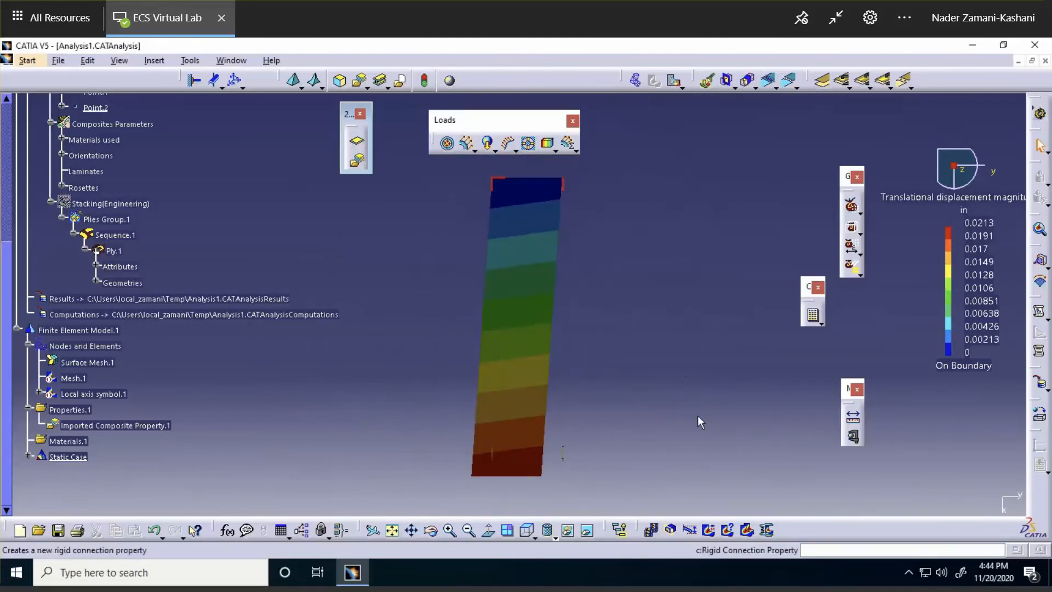
click(651, 530)
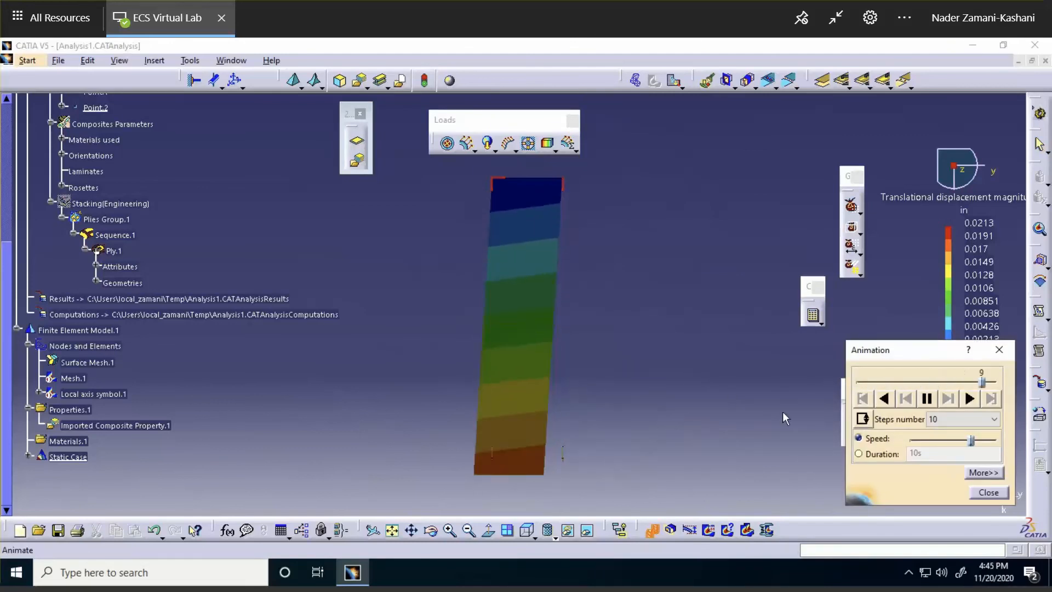
click(989, 492)
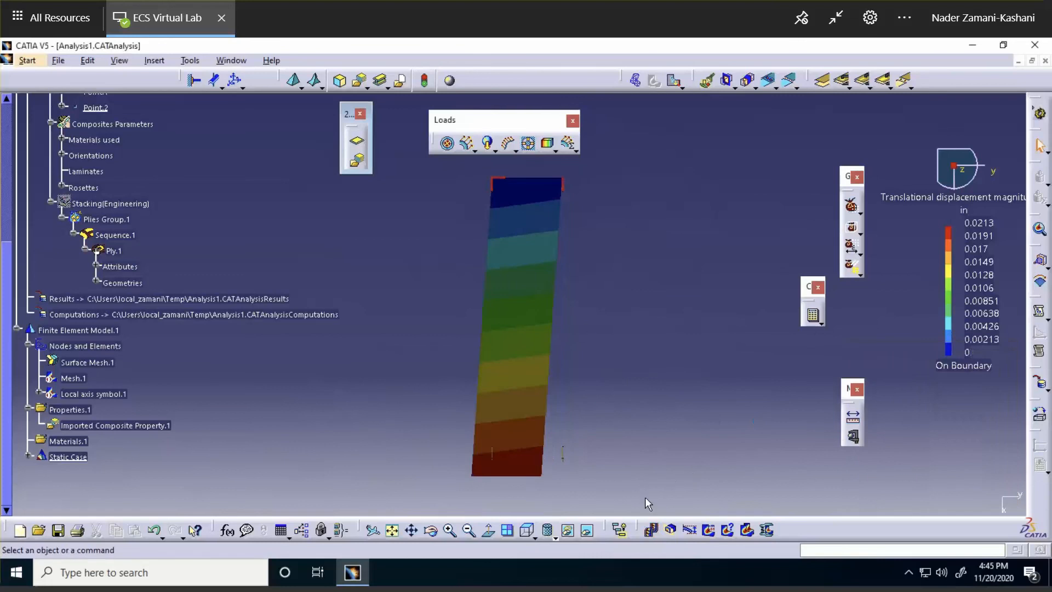
Examine the plate's displacement plot in the standard isometric view
click(532, 536)
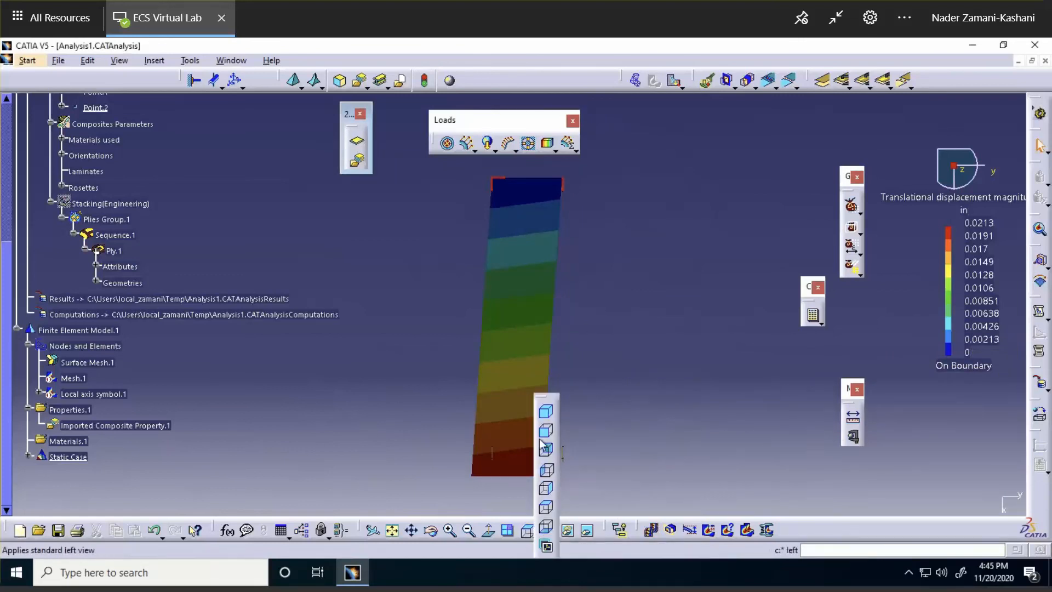
click(545, 468)
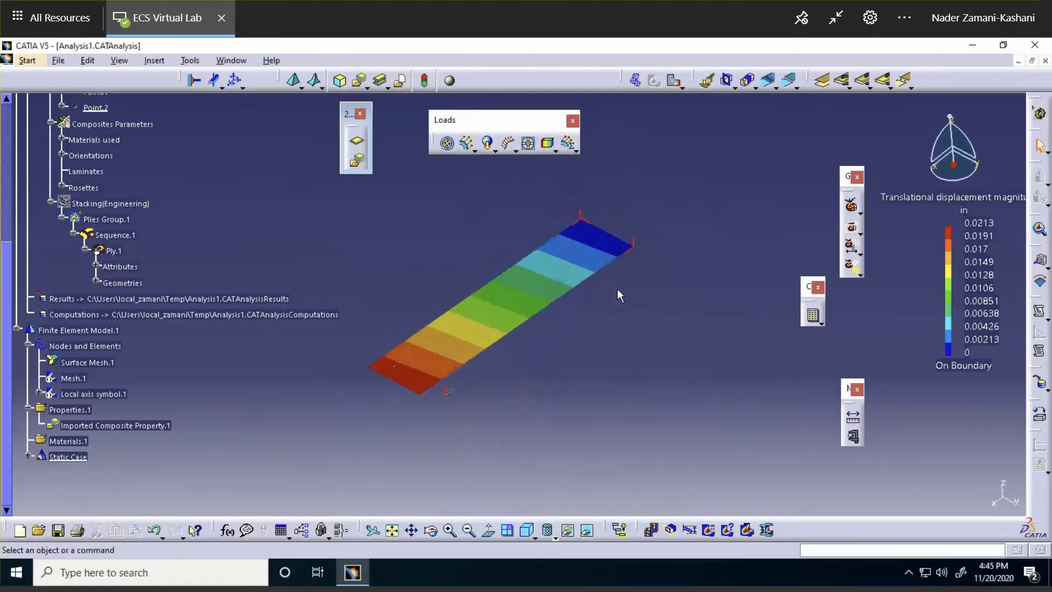
middle_drag(639, 306, 663, 265)
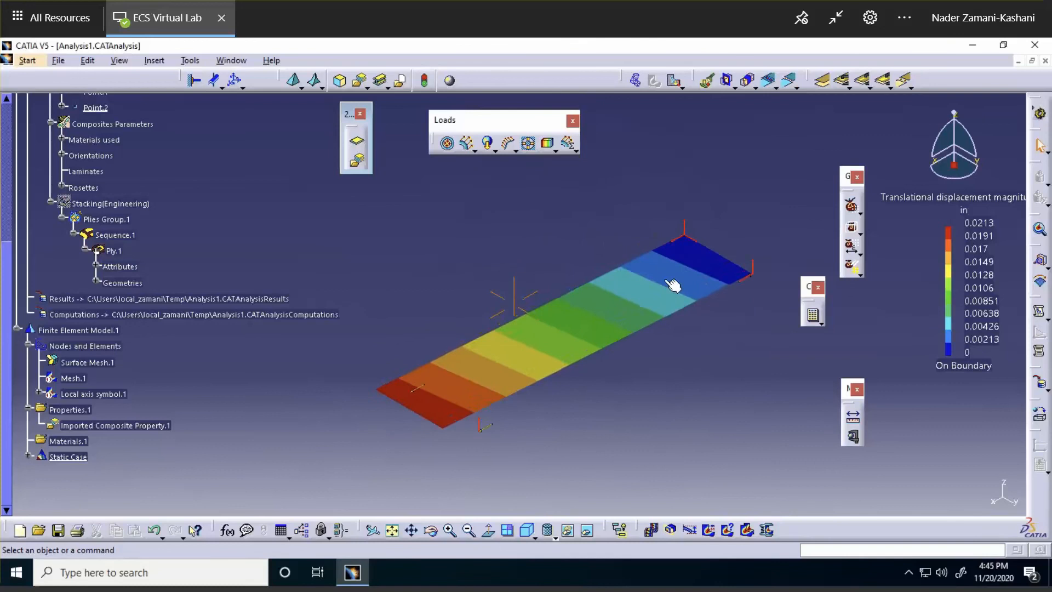
middle_drag(605, 242, 576, 220)
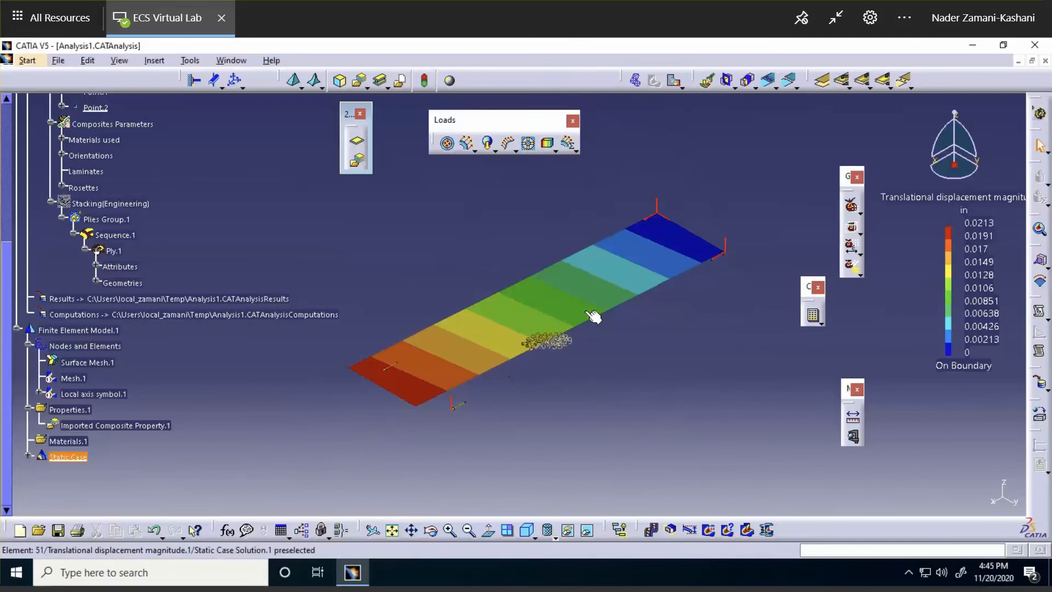
Turn off the Symmetrical option of the Imported Composite Property.1 on the plate face
scroll(238, 374, down, 1)
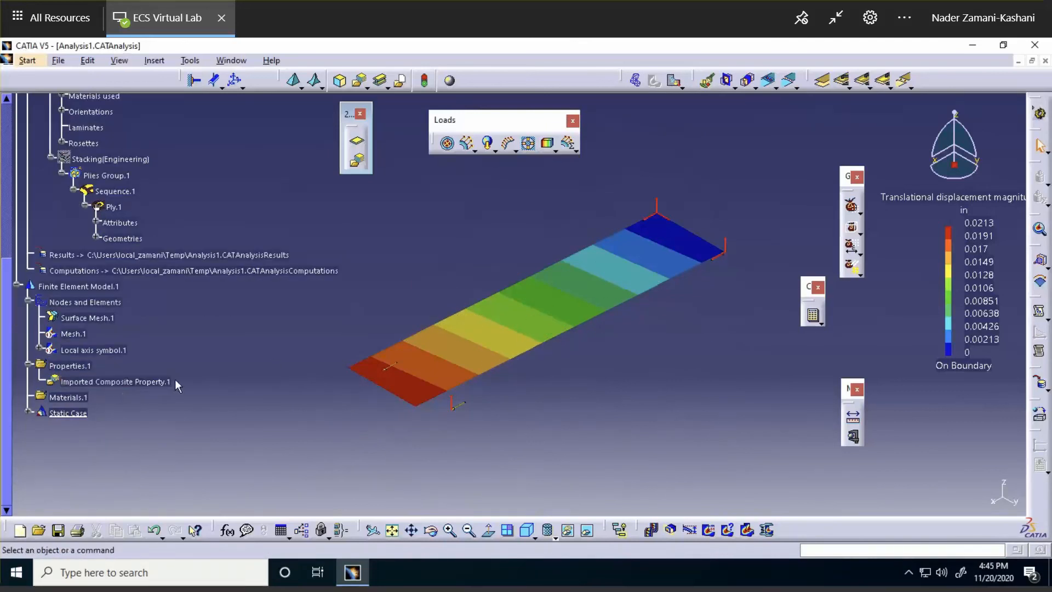
double_click(120, 382)
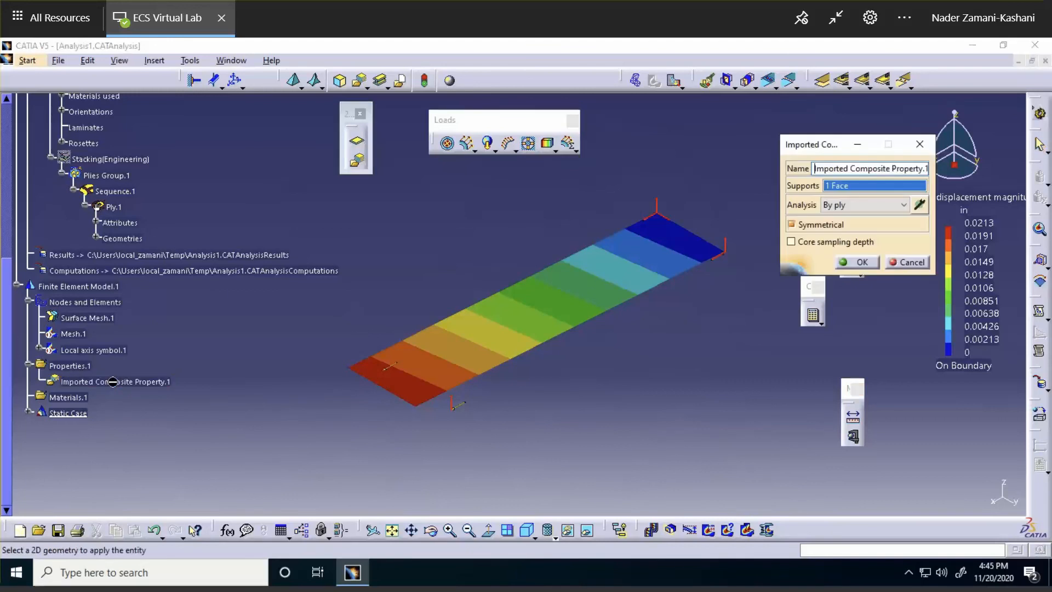
click(791, 225)
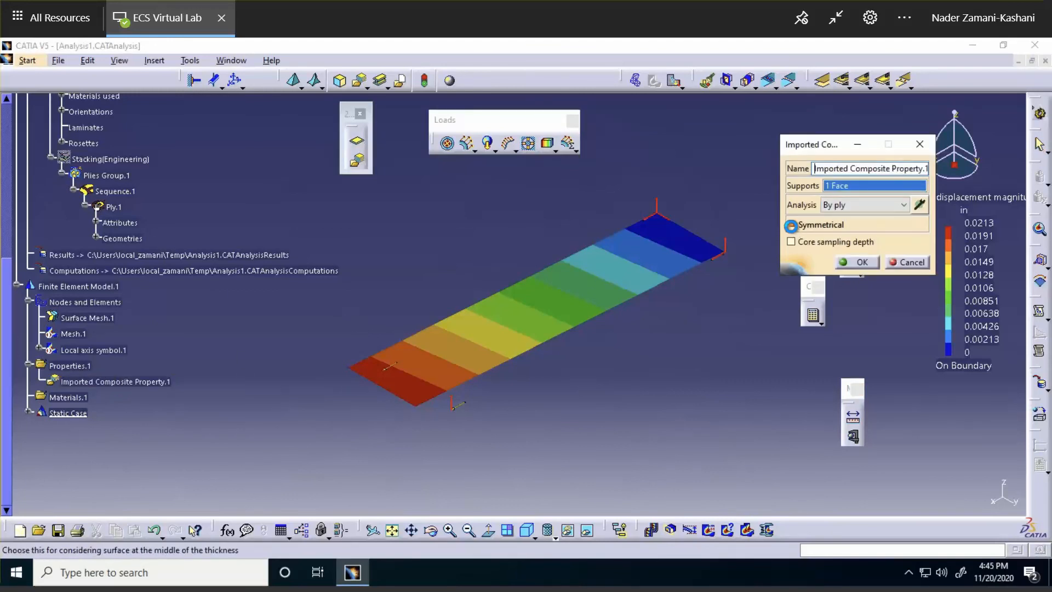
click(862, 262)
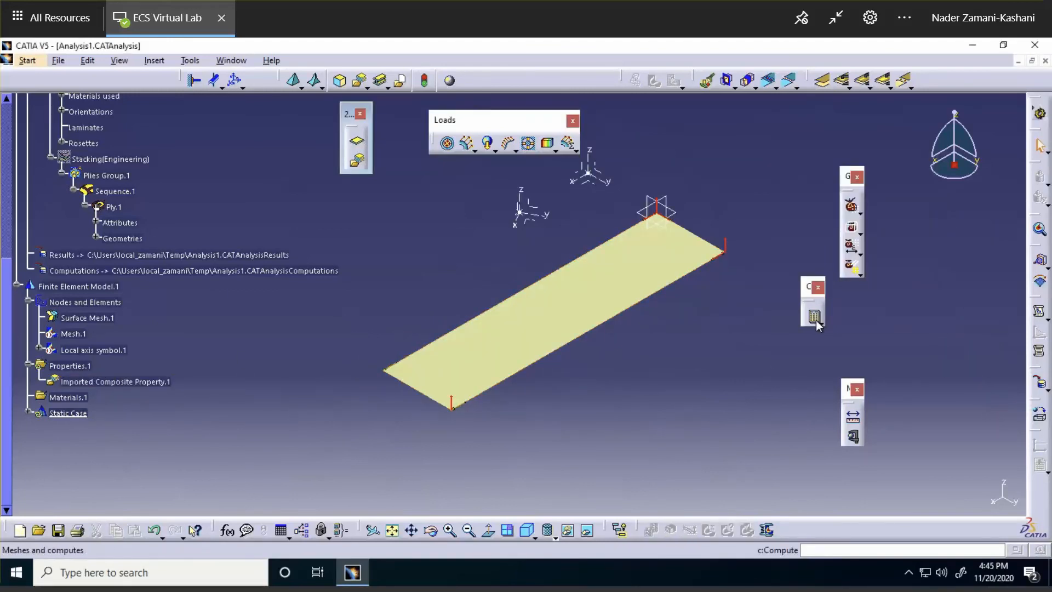
Recompute the entire analysis without the symmetrical option and continue past the resource estimation
click(812, 315)
click(803, 412)
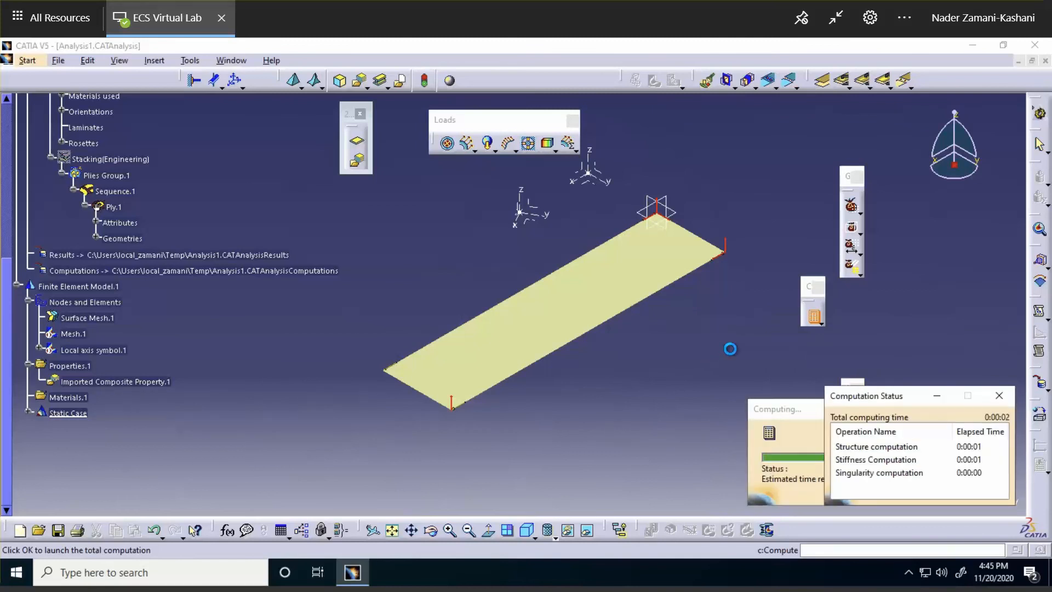
click(957, 496)
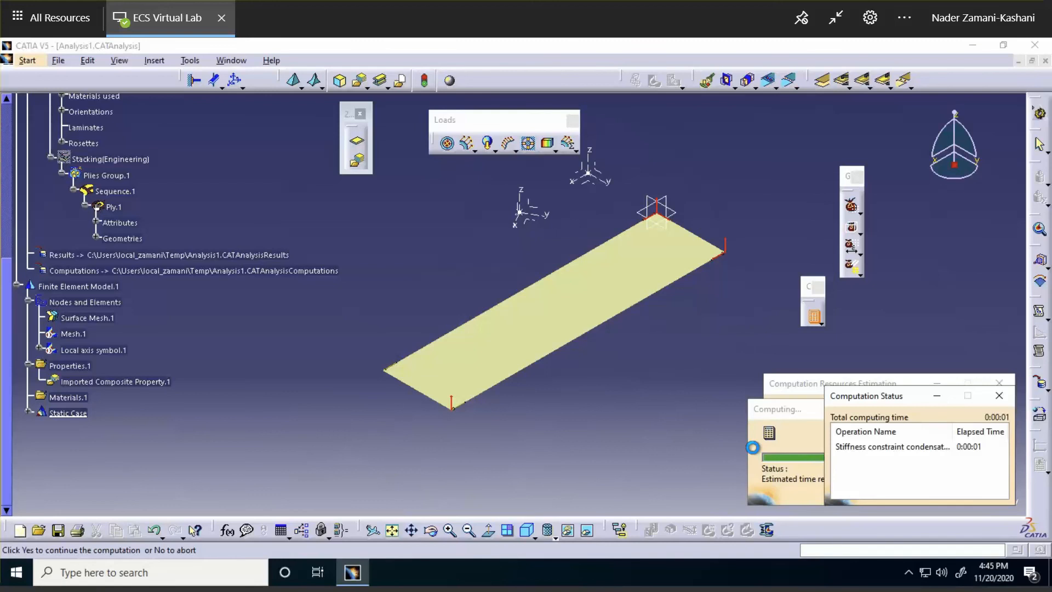
Reveal the results under Static Case Solution.1 and activate the Translational displacement magnitude.1 image
click(28, 411)
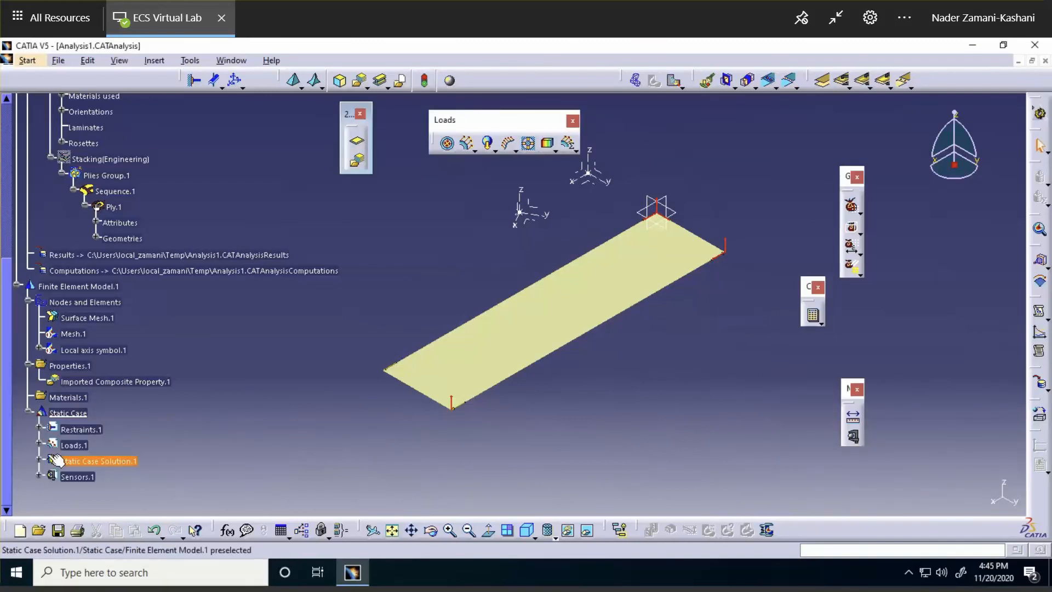
click(38, 461)
scroll(219, 358, down, 1)
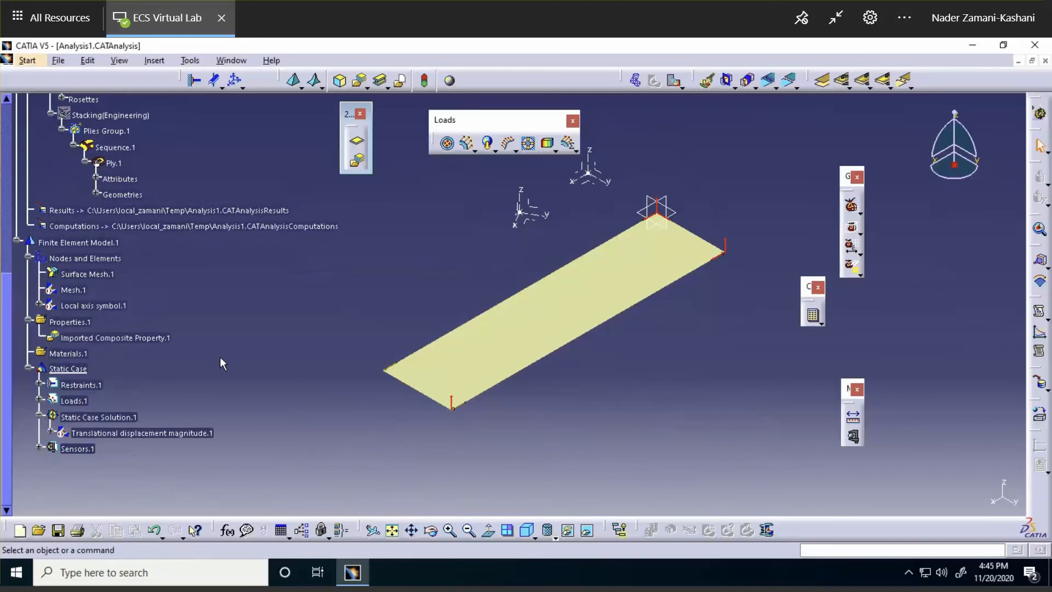
right_click(175, 431)
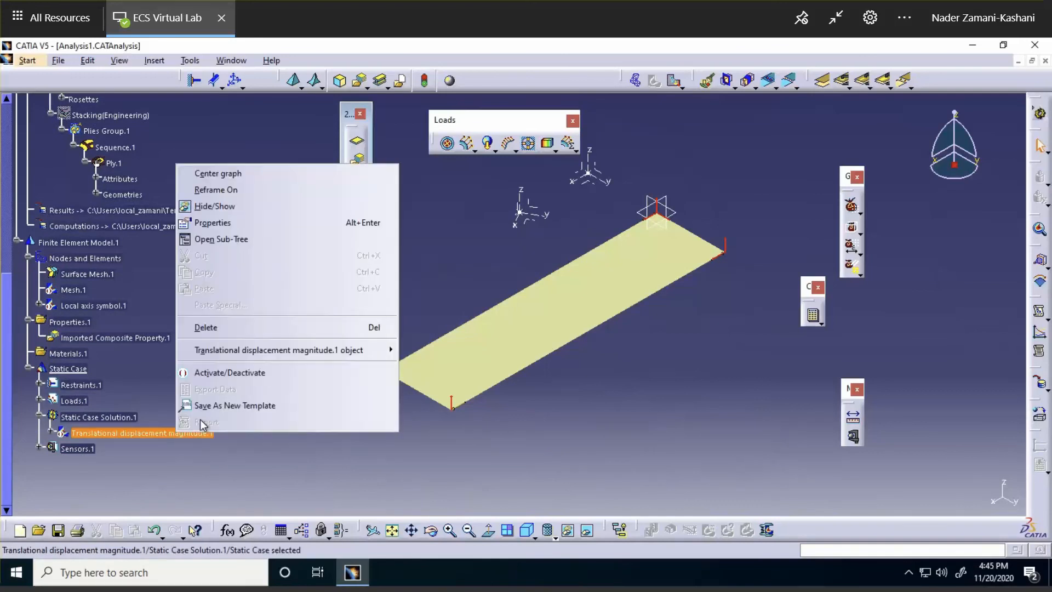
click(212, 375)
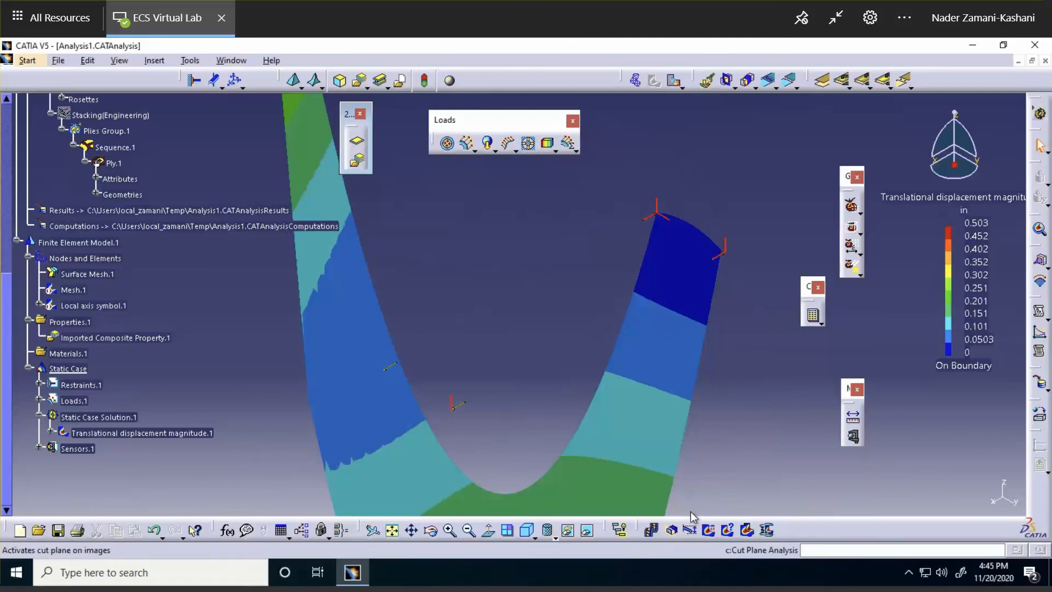
Reset the displacement image's deformation scaling factor to its default and play the deformation animation, closing it when finished
click(689, 530)
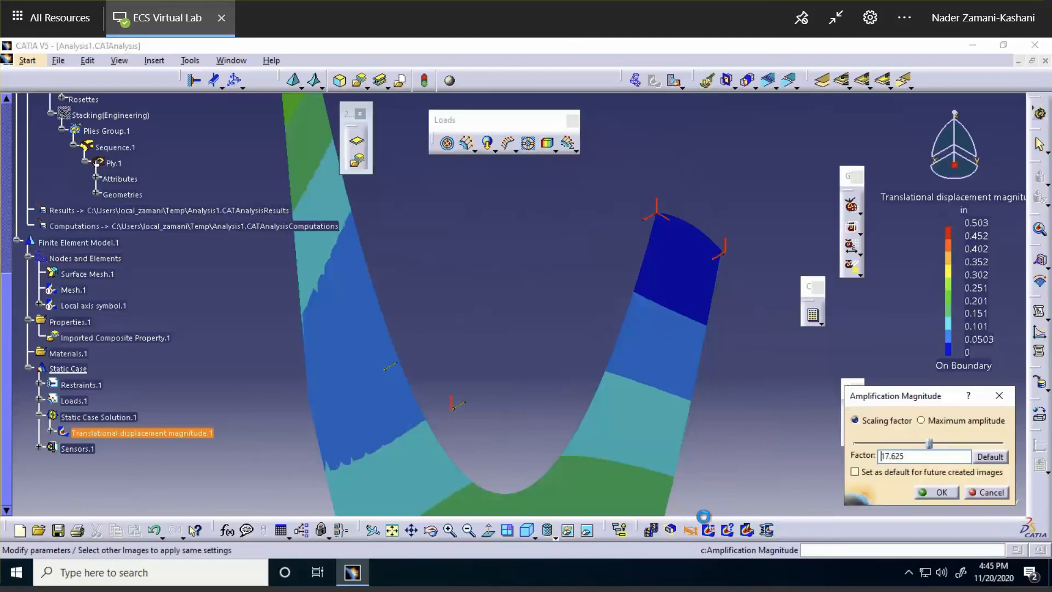
click(988, 456)
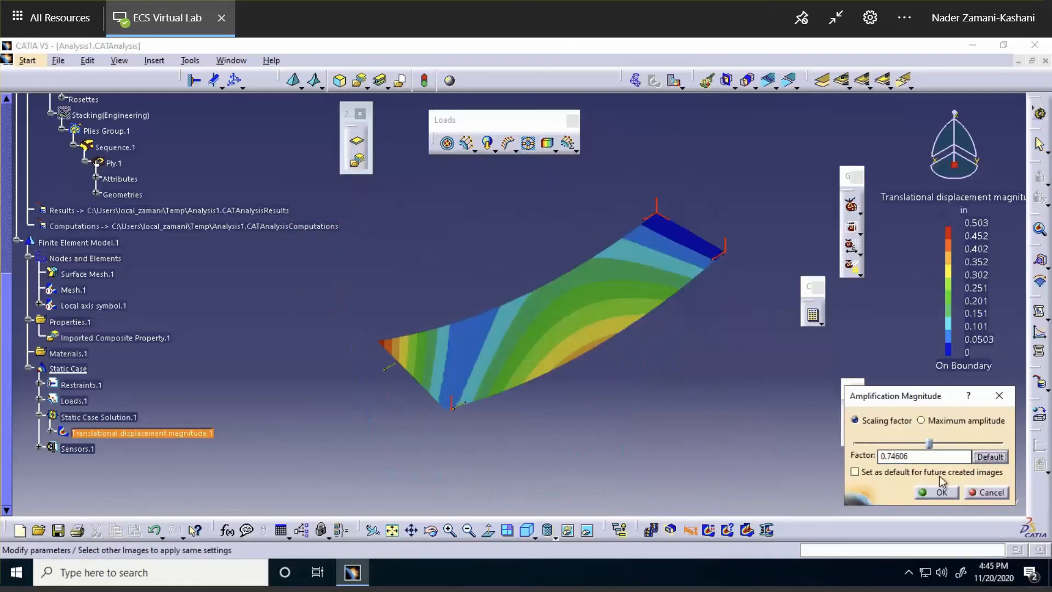
click(940, 492)
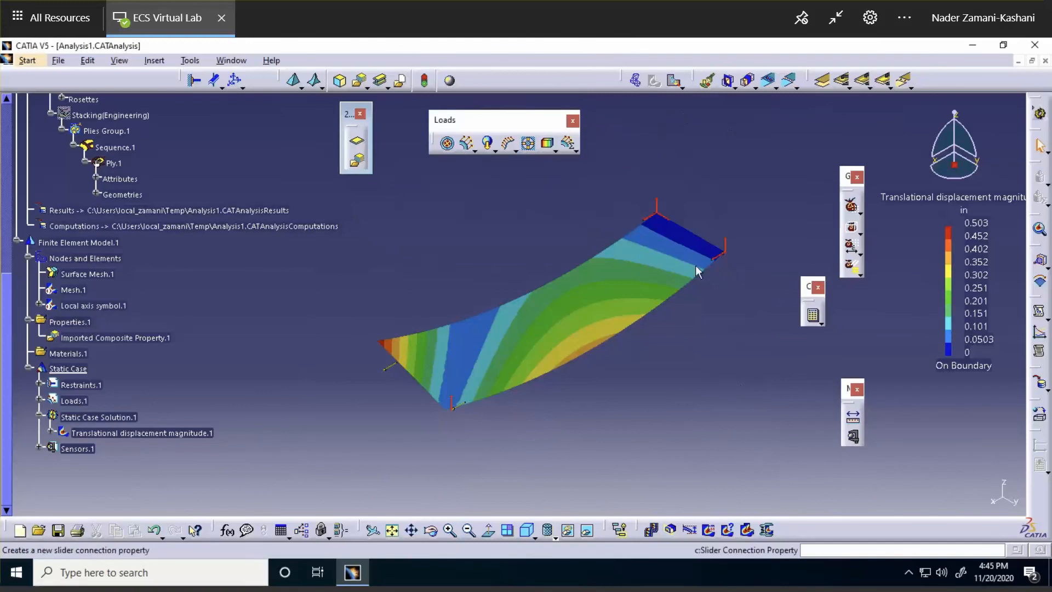
click(653, 532)
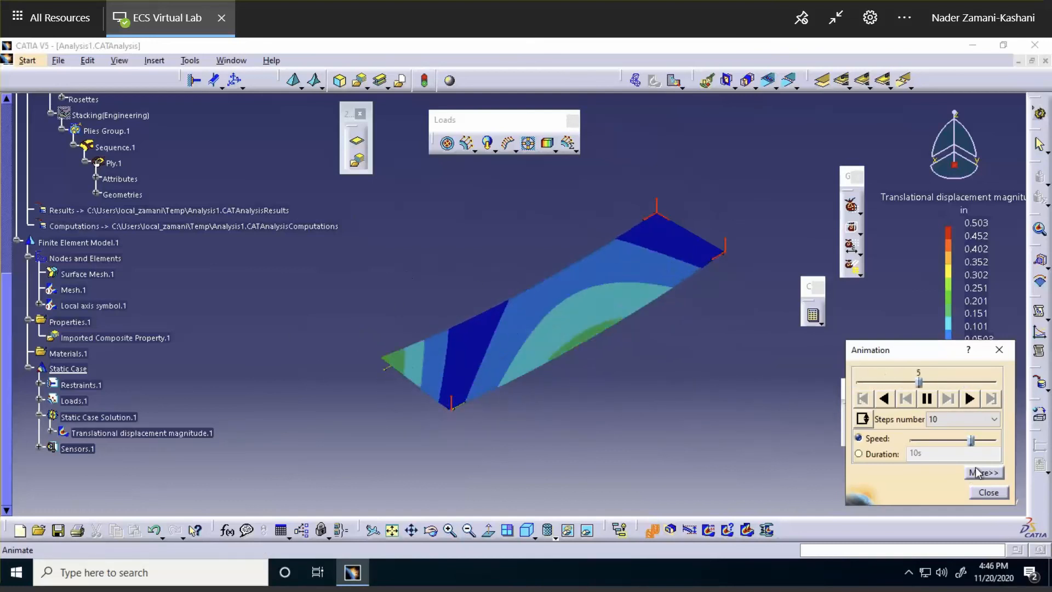
click(988, 493)
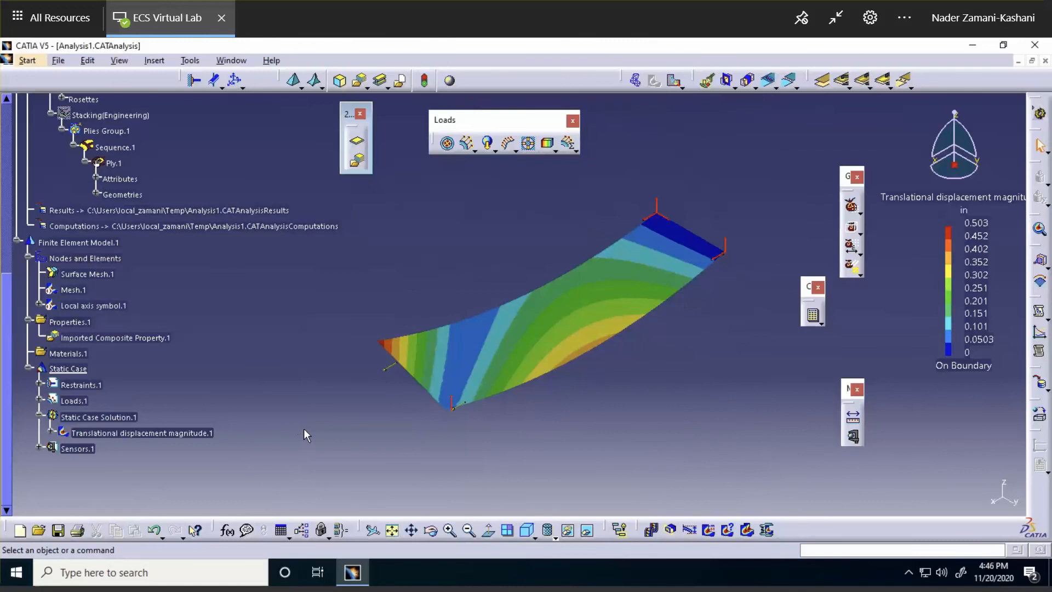
Turn the Symmetrical option of Imported Composite Property.1 back on
double_click(109, 337)
click(791, 225)
click(861, 262)
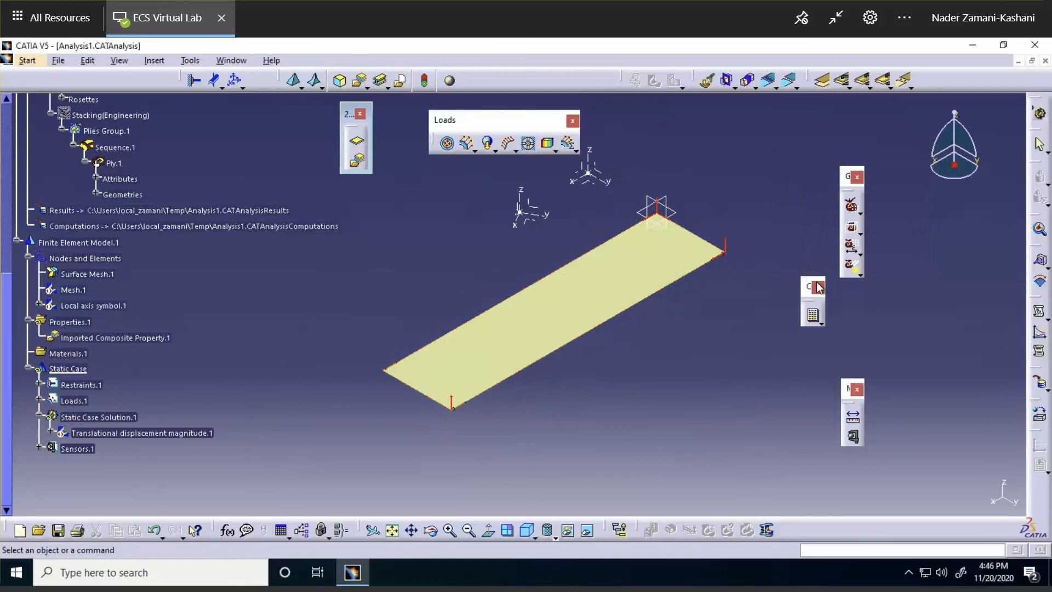
Recompute all of the analysis with the symmetrical composite property, accepting the estimated computation resources
click(813, 315)
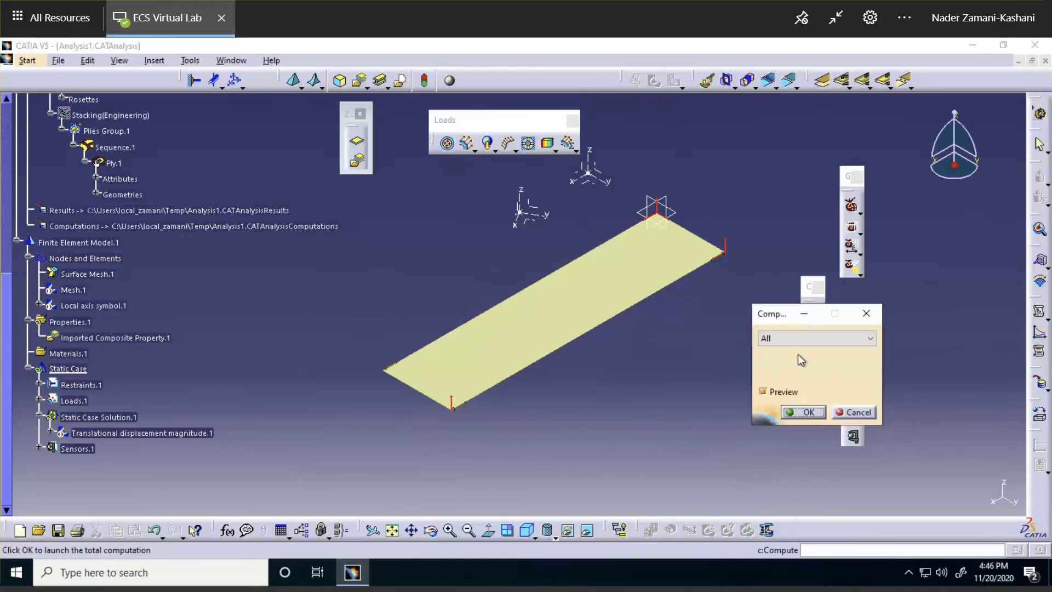
click(805, 413)
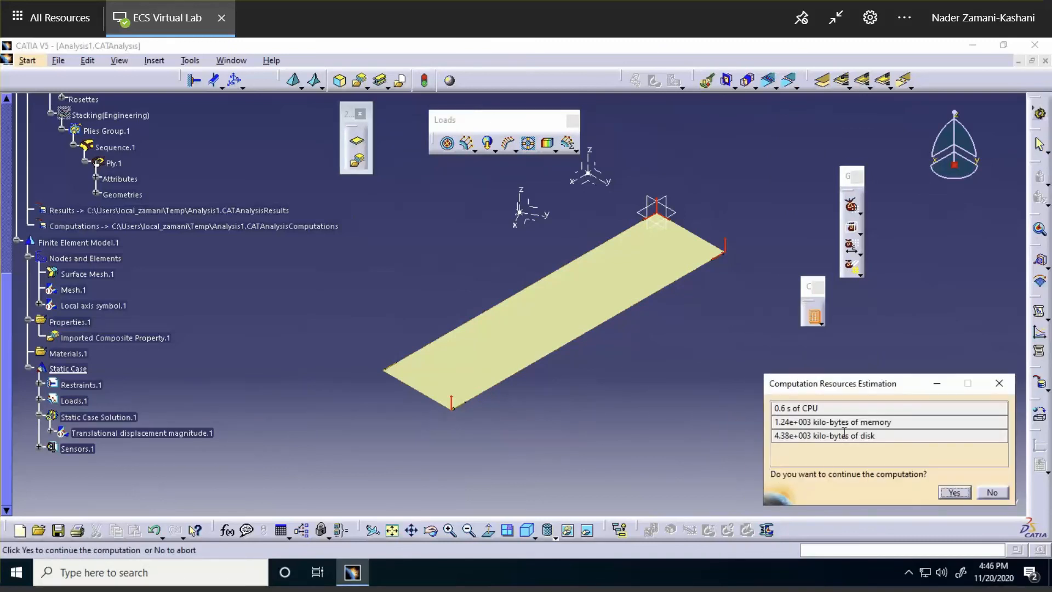
click(954, 492)
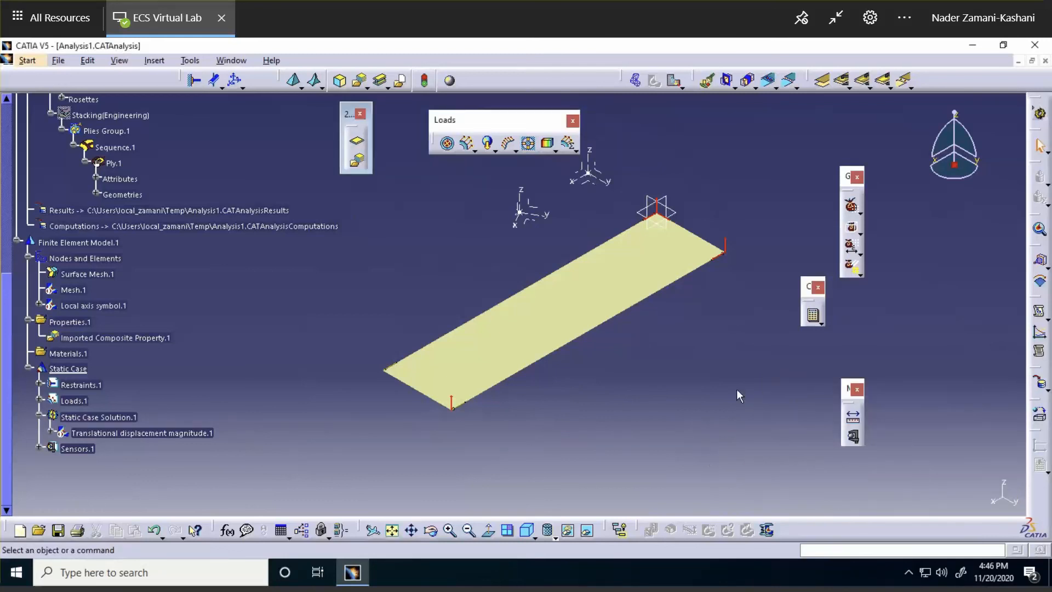
Generate a Stress full tensor component (nodal values) image from Static Case Solution.1, filtering the available images by the Stress physical type
scroll(215, 331, down, 1)
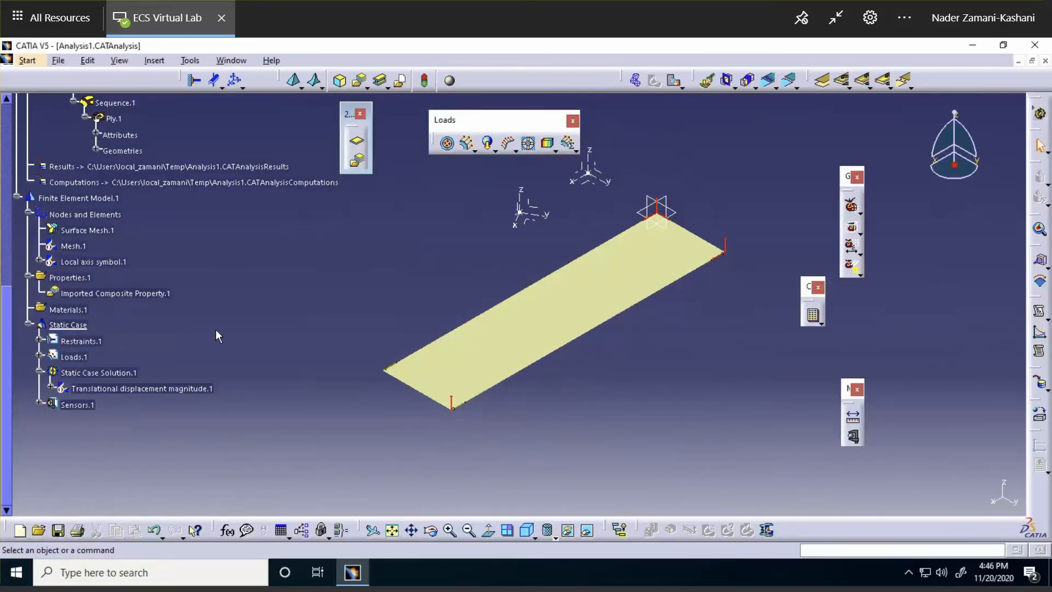
middle_drag(358, 299, 391, 312)
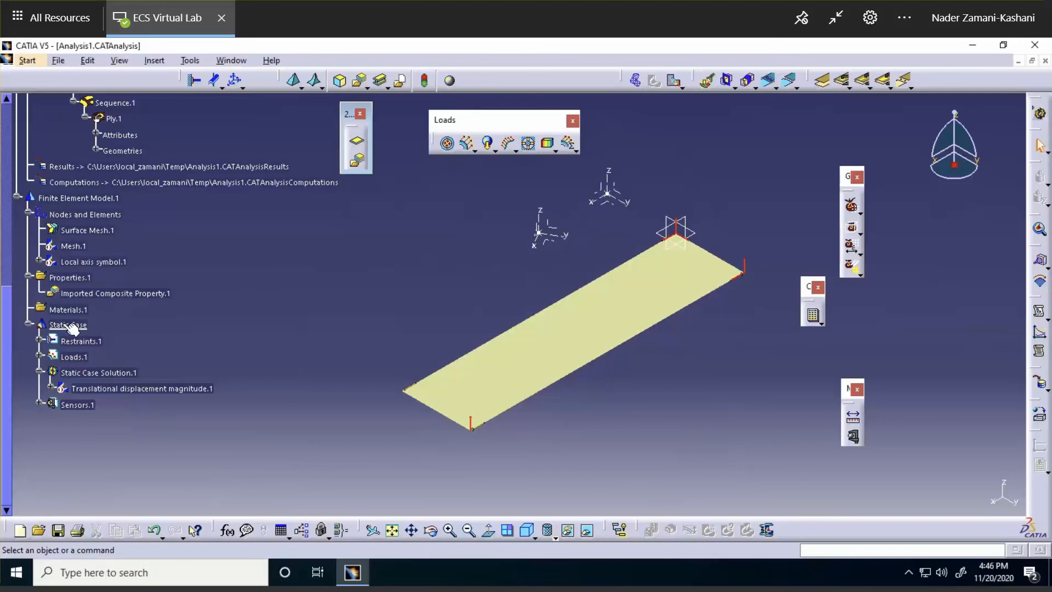
right_click(113, 374)
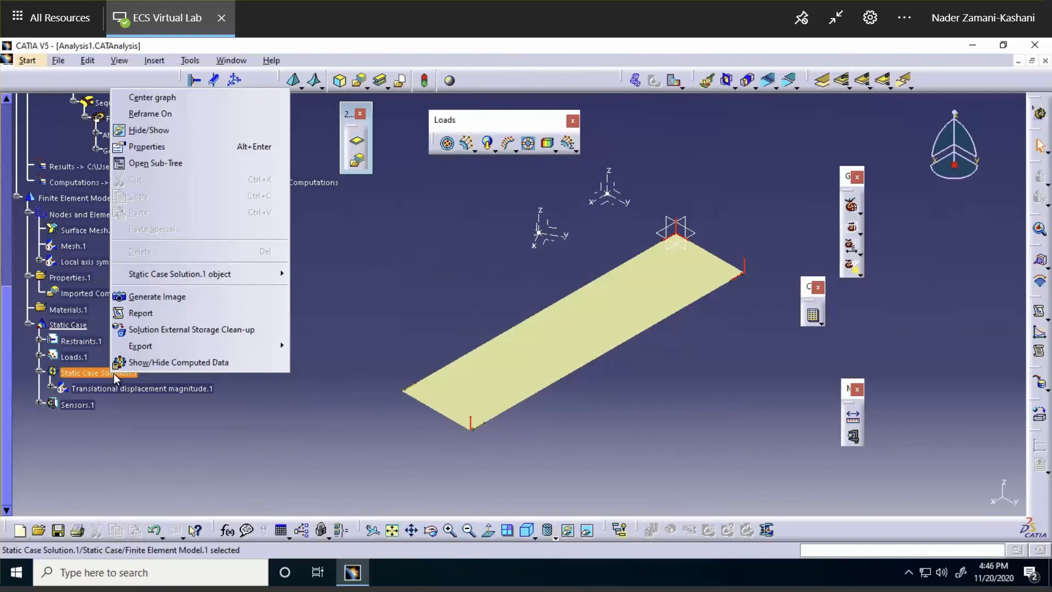
click(157, 296)
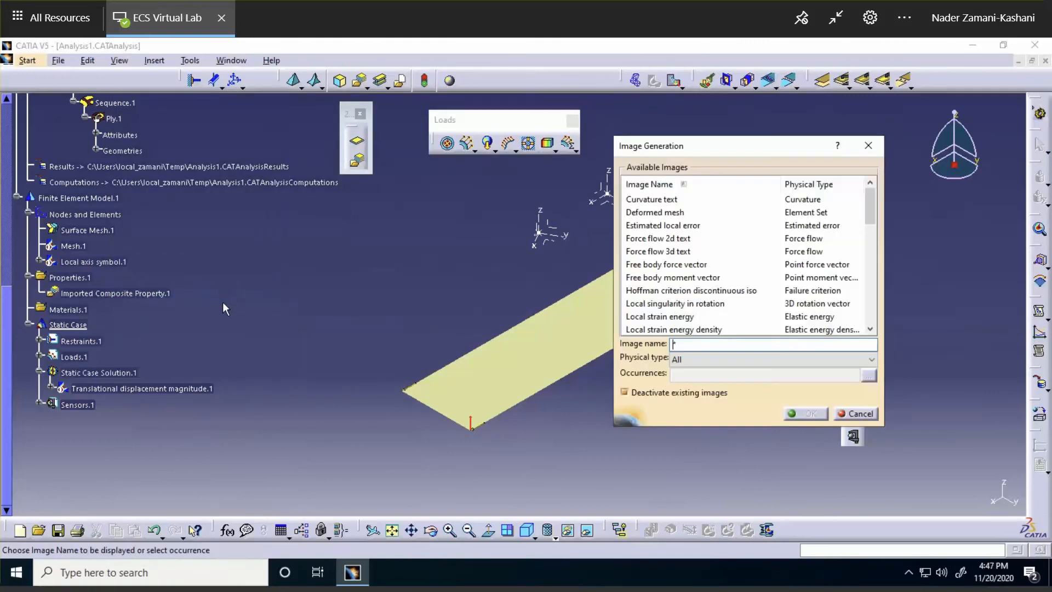
click(710, 366)
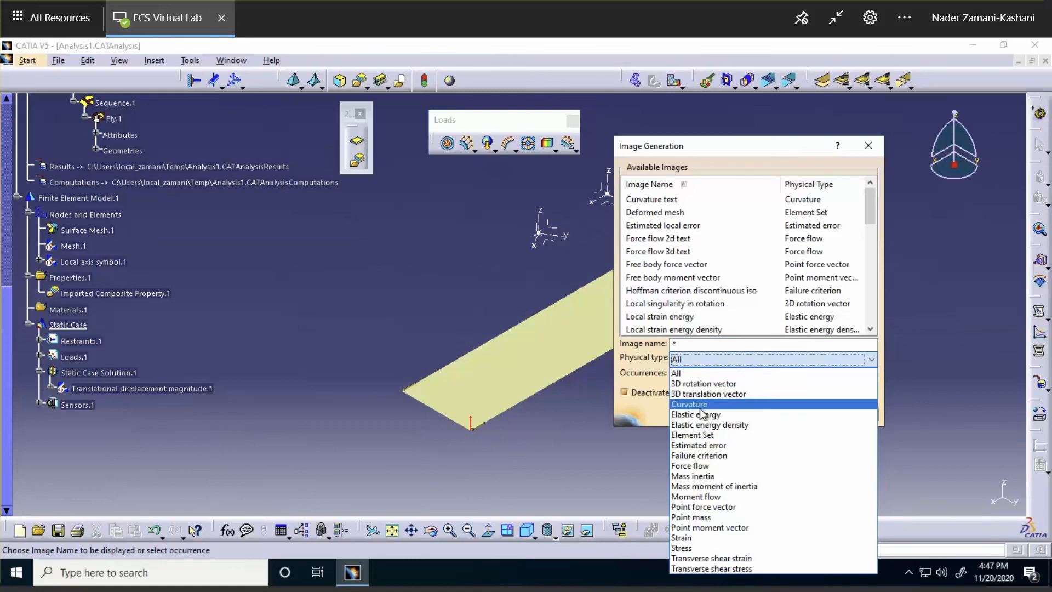
click(683, 548)
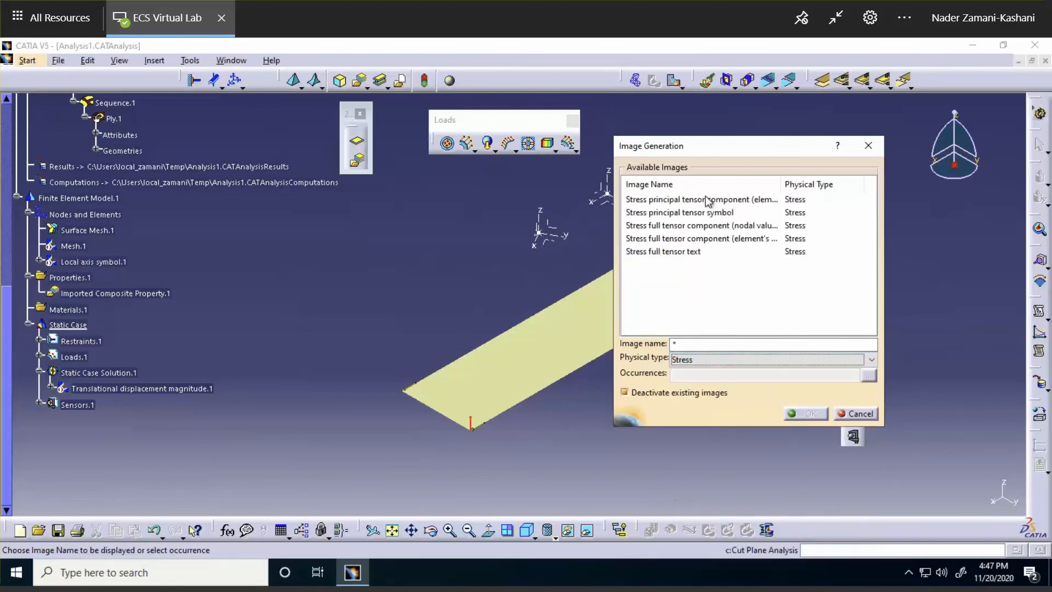
click(666, 229)
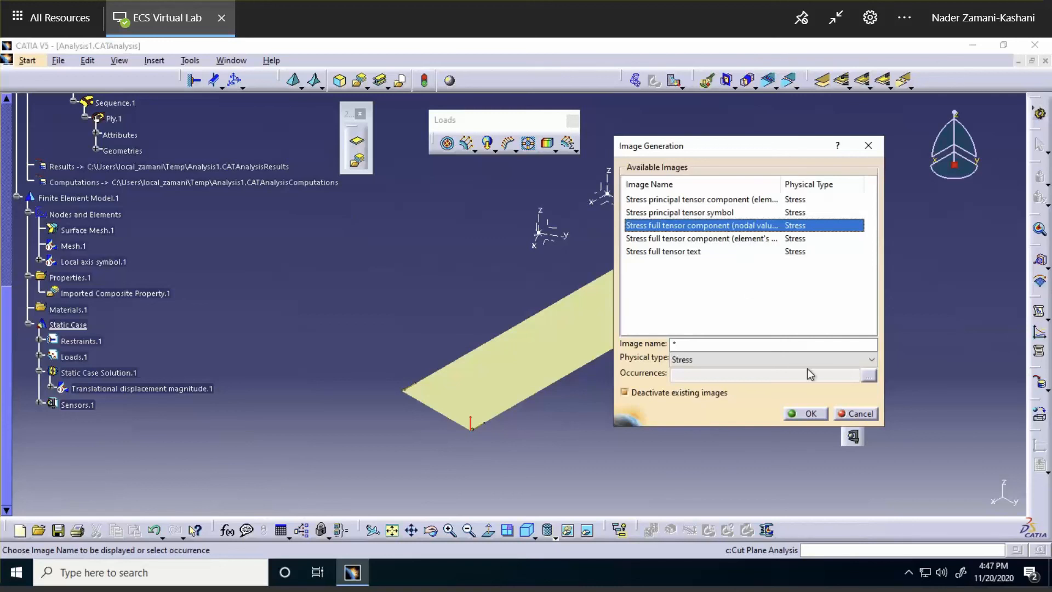
click(803, 413)
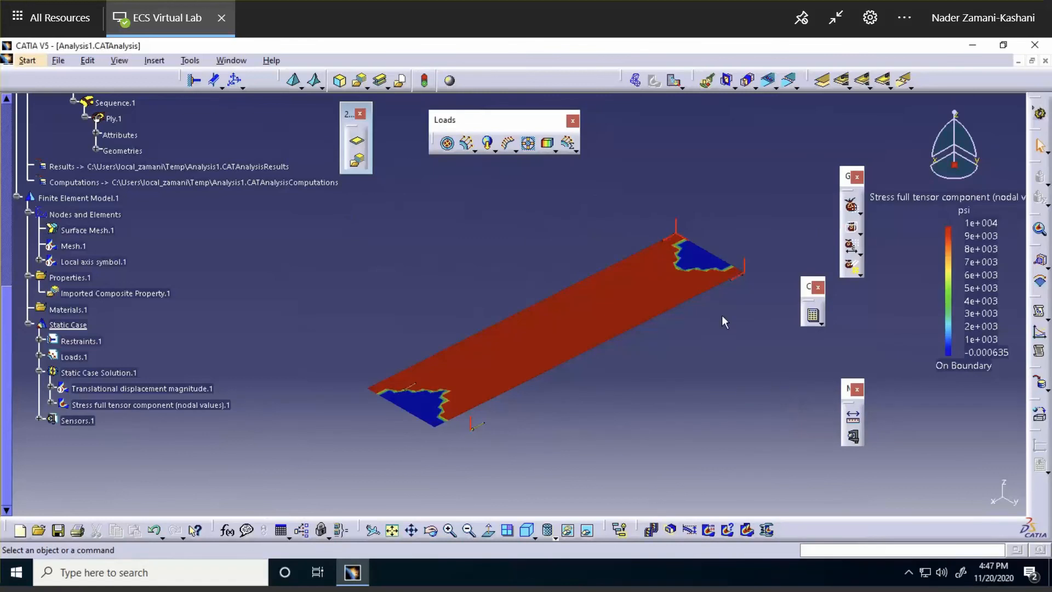
Edit the Stress full tensor component (nodal values) image, expanding its options and setting its axis system to Global (Cartesian)
middle_drag(573, 231, 567, 197)
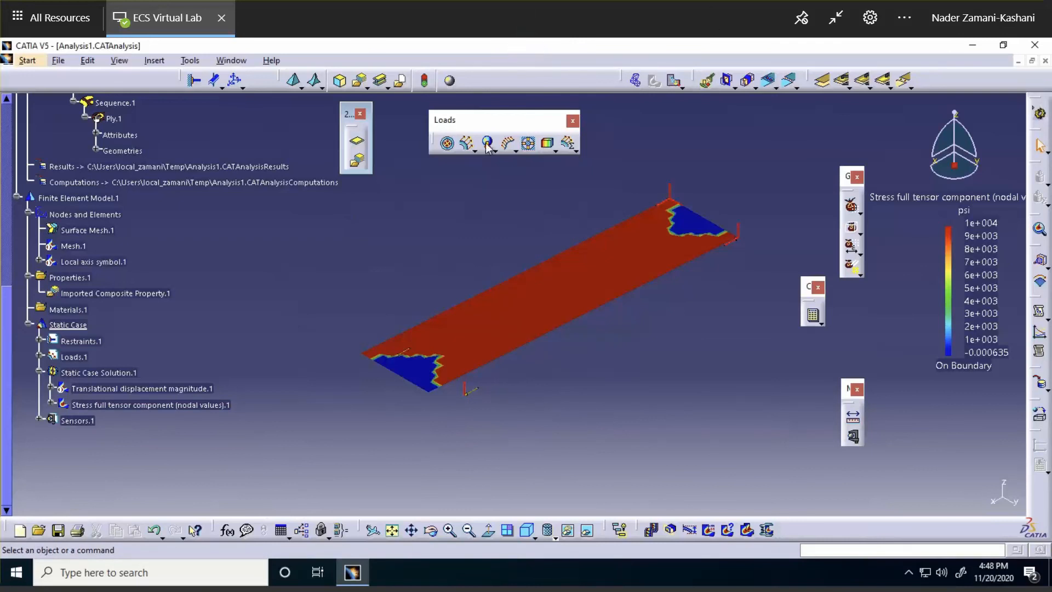
click(183, 404)
double_click(184, 404)
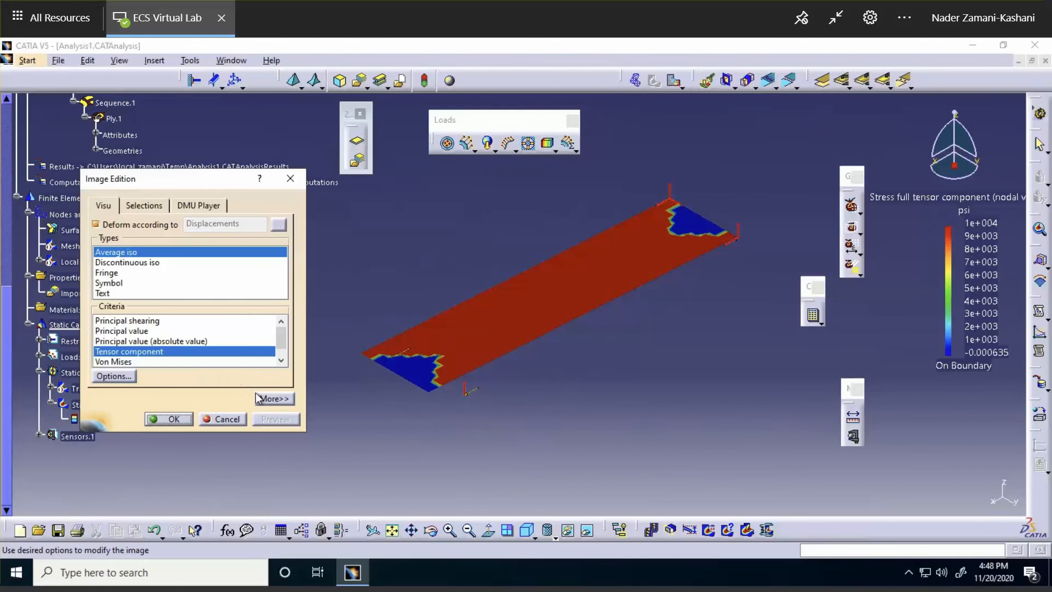
middle_drag(430, 327, 508, 315)
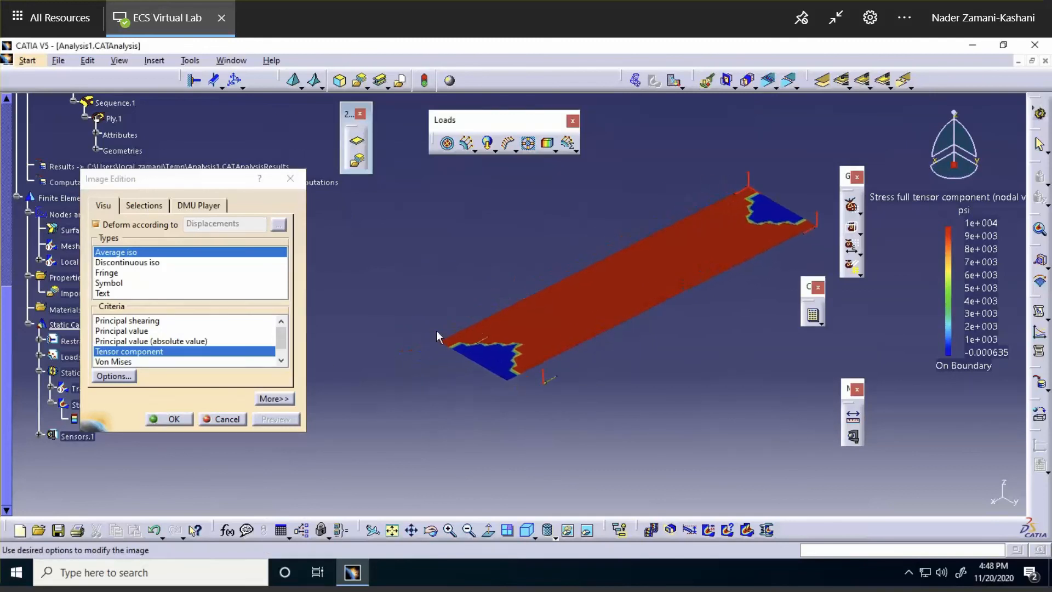
click(273, 398)
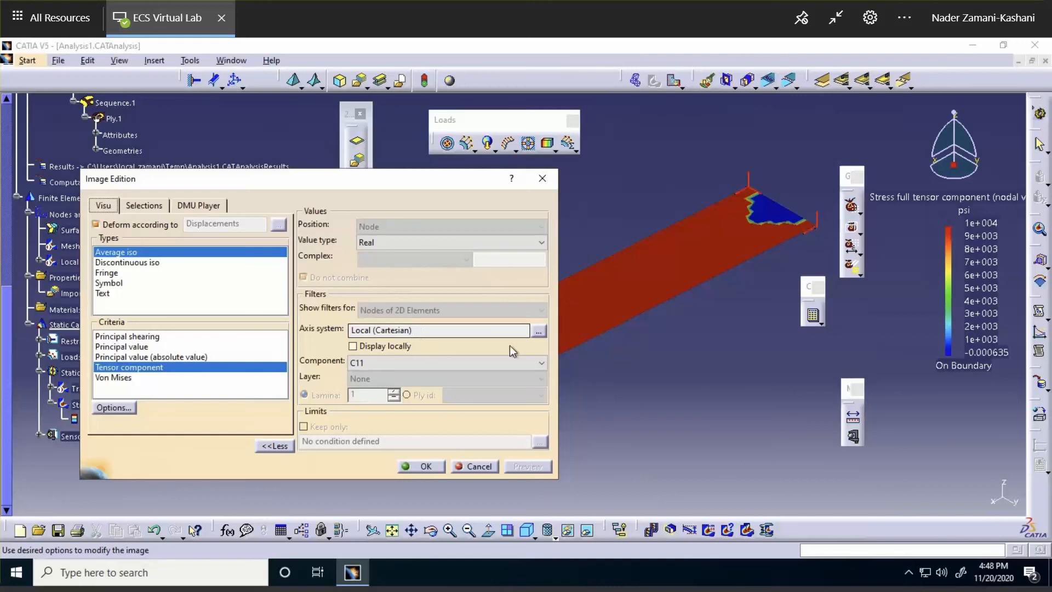
click(538, 330)
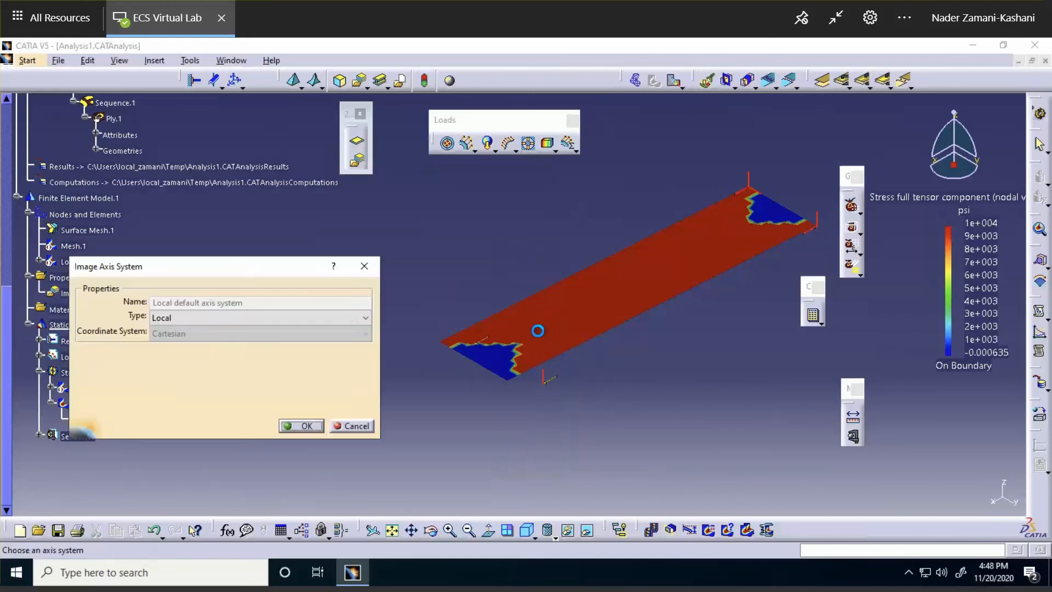
click(366, 320)
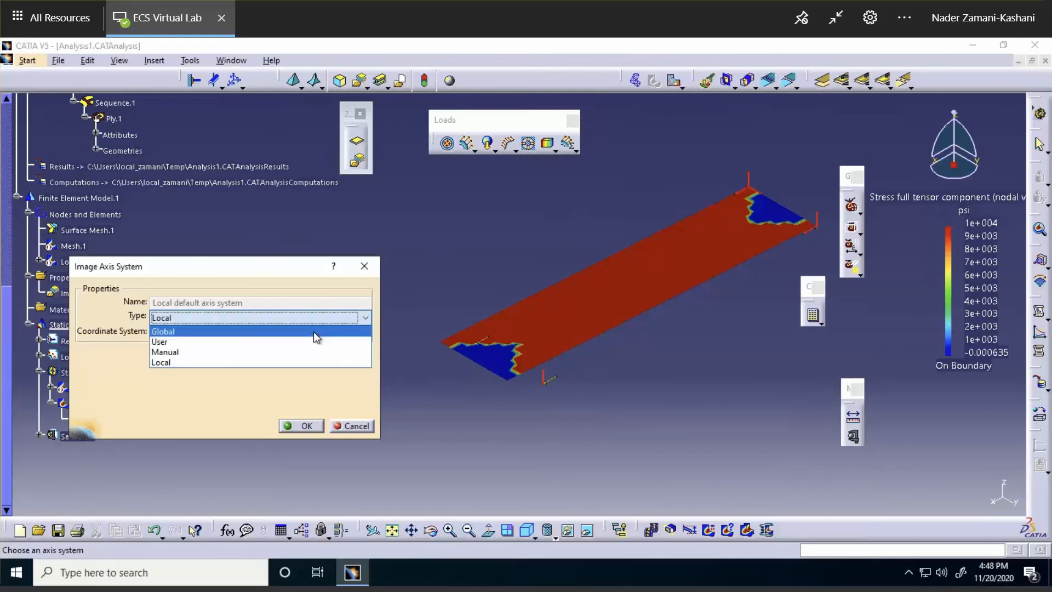
click(314, 332)
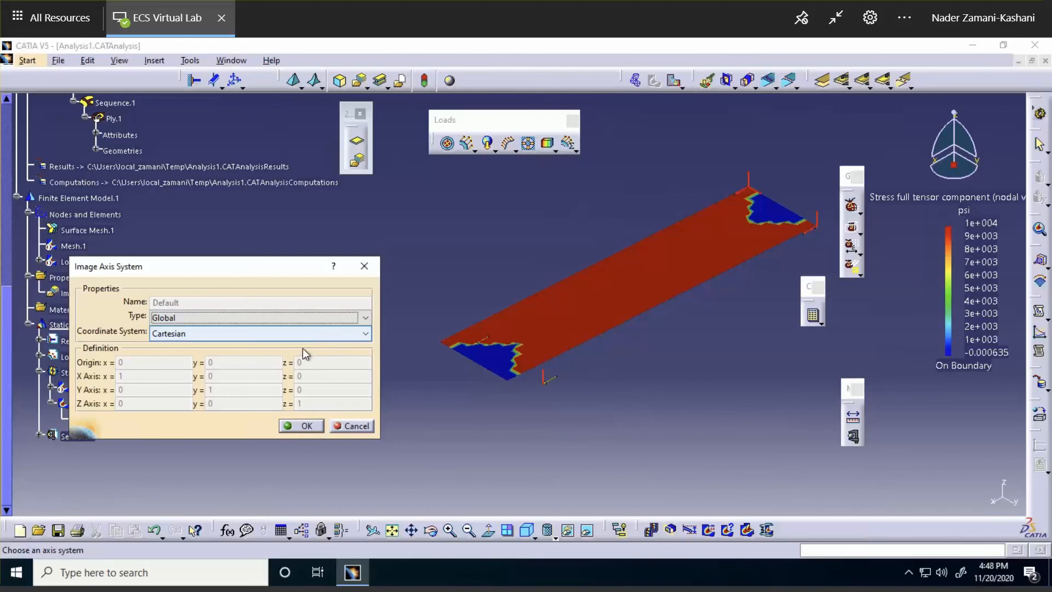
click(304, 426)
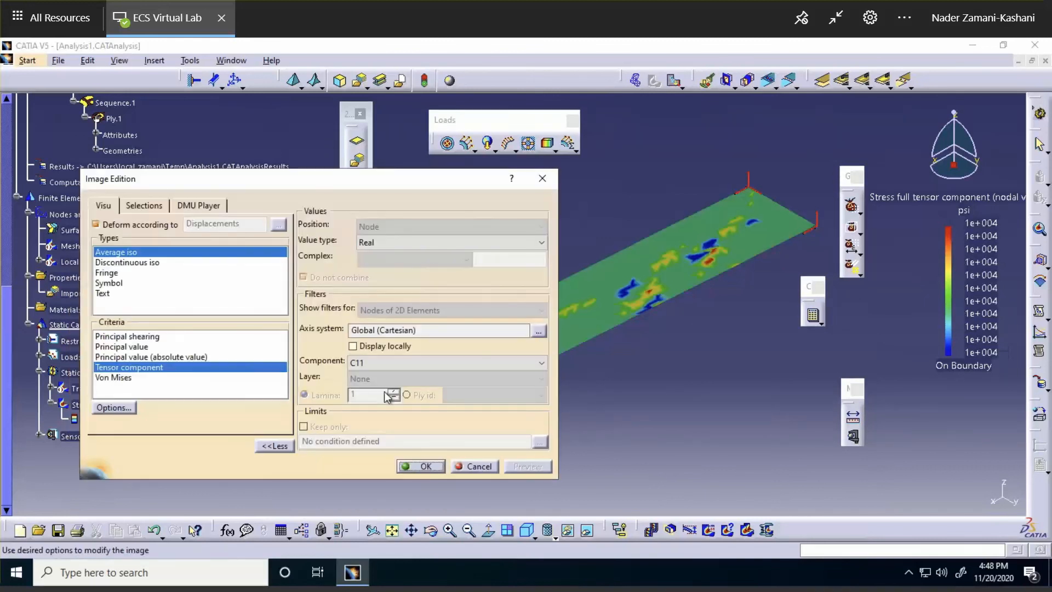
Display the C22 and C12 tensor components of the stress image in the global axis system for review on the plate
drag(405, 180, 374, 173)
click(511, 360)
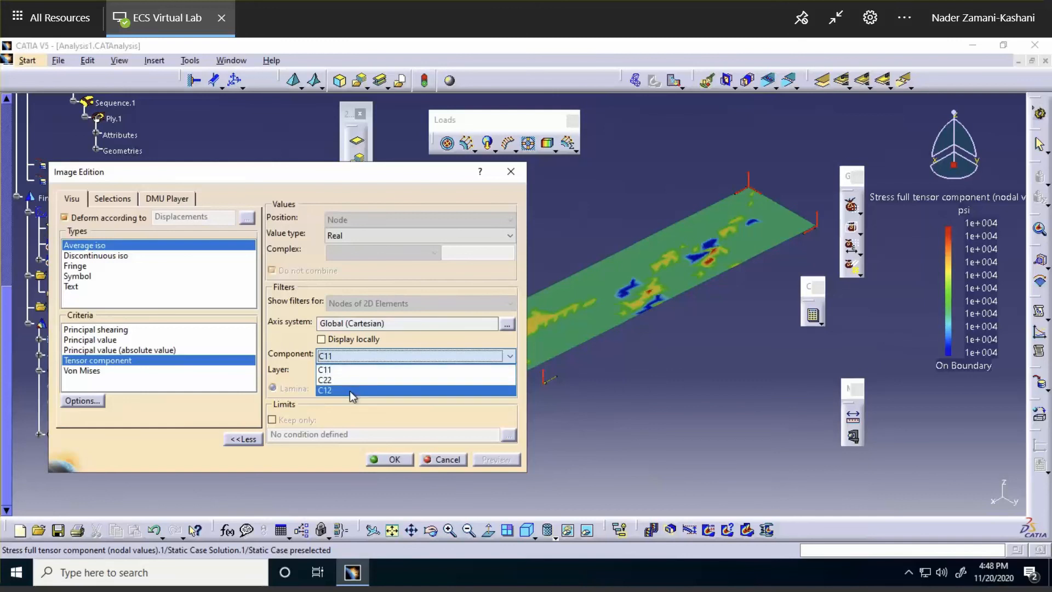
click(649, 406)
middle_drag(626, 274, 664, 265)
click(666, 243)
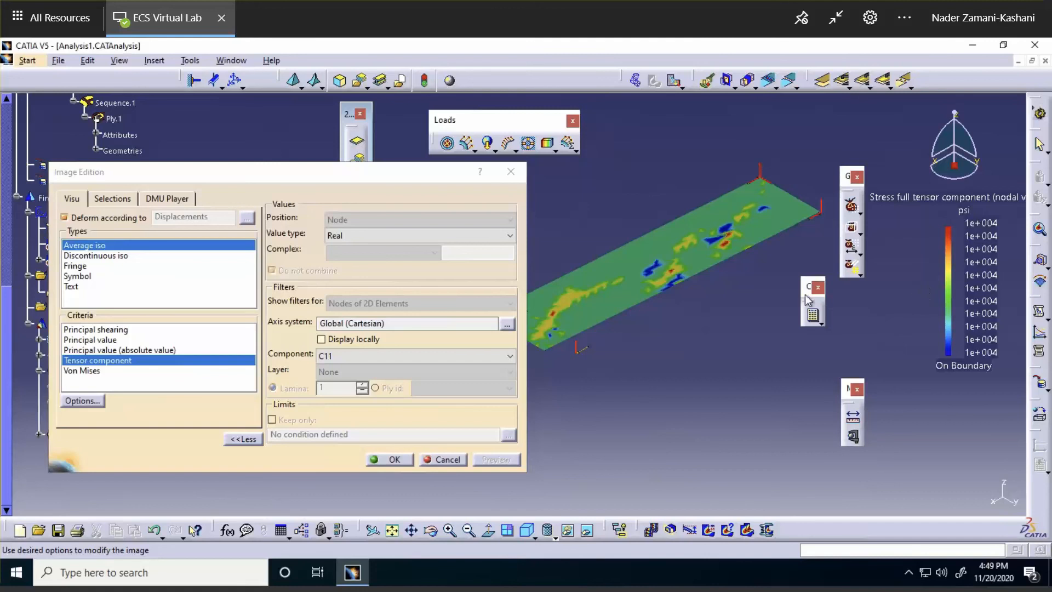
click(509, 356)
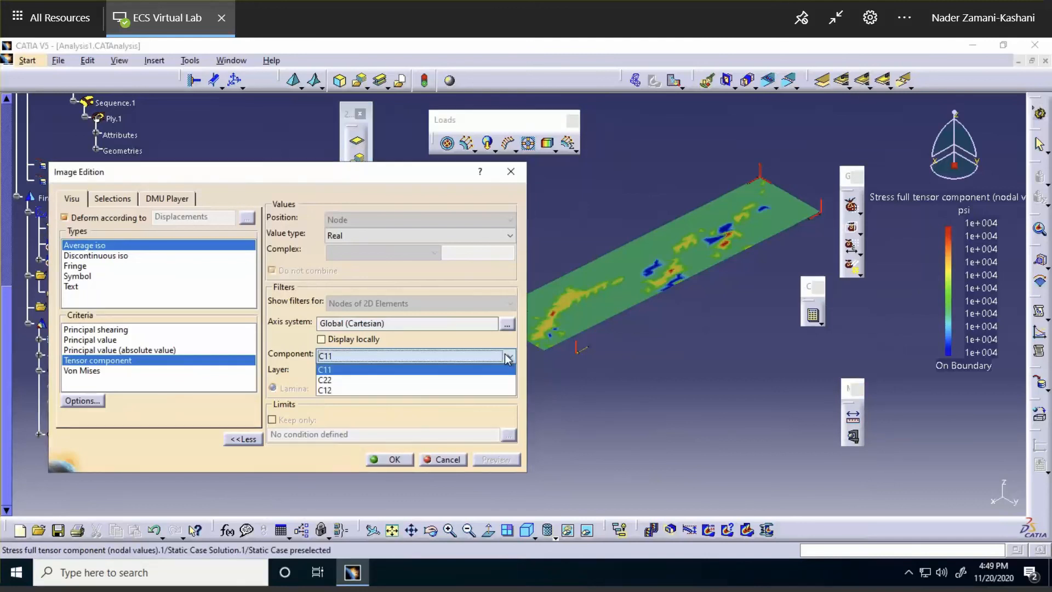
click(491, 380)
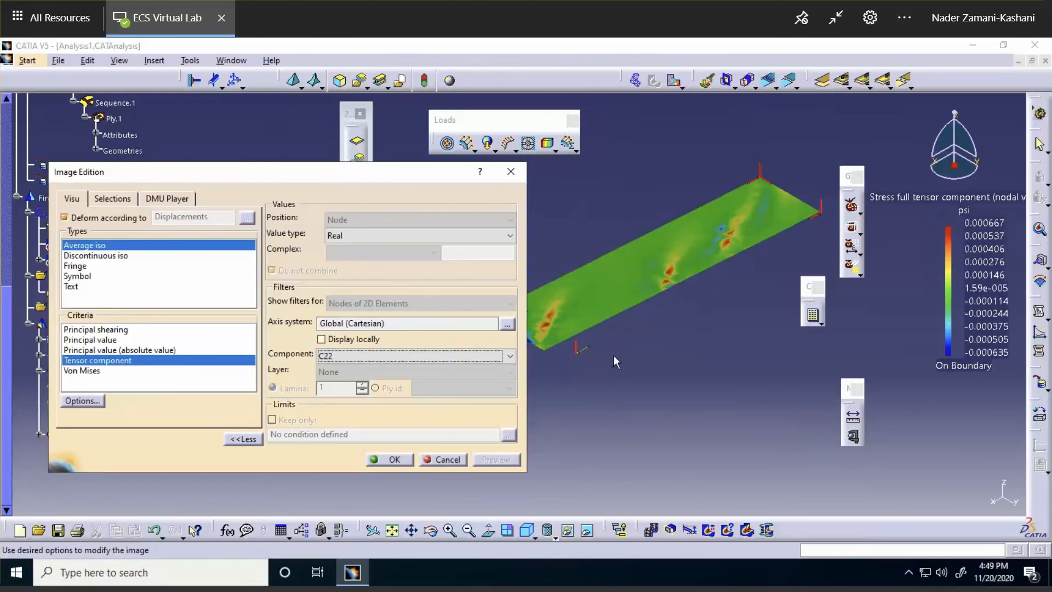
click(510, 357)
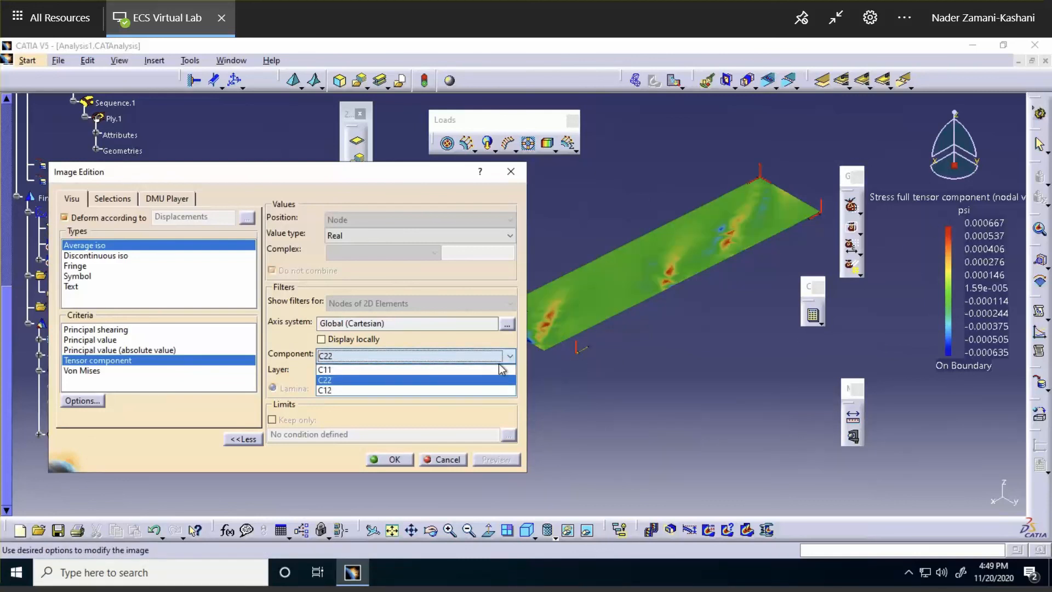
click(496, 391)
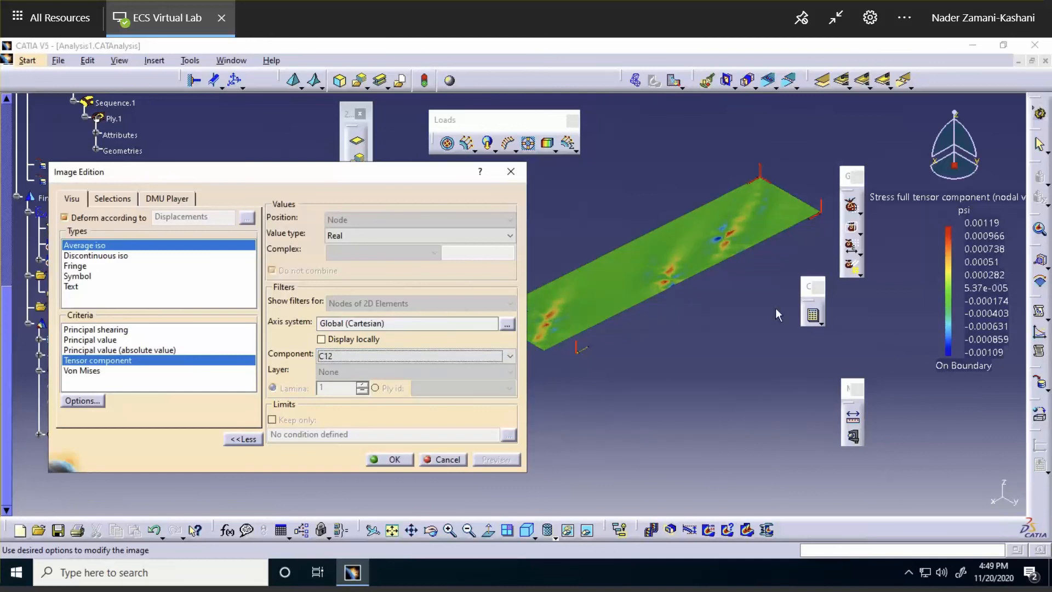
middle_drag(623, 263, 675, 230)
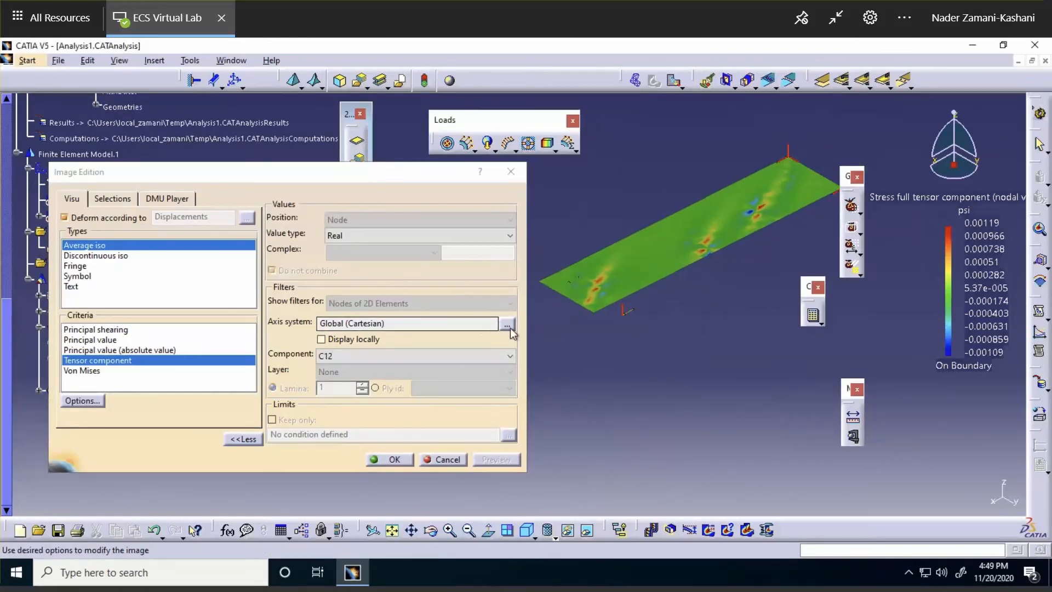
Reopen the stress image's axis system definition and change its type to User
drag(392, 179, 393, 232)
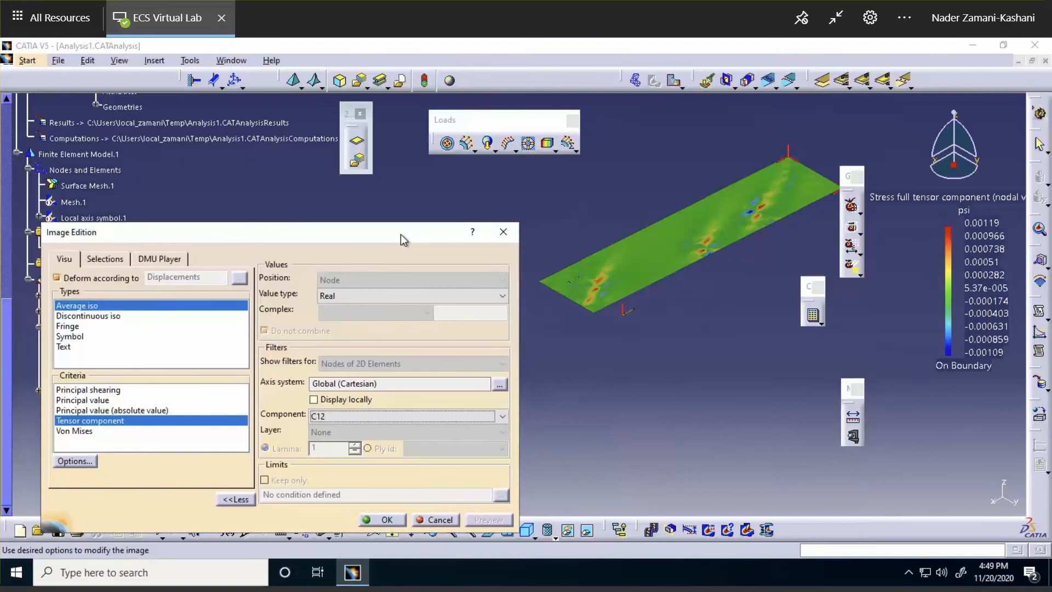
click(499, 386)
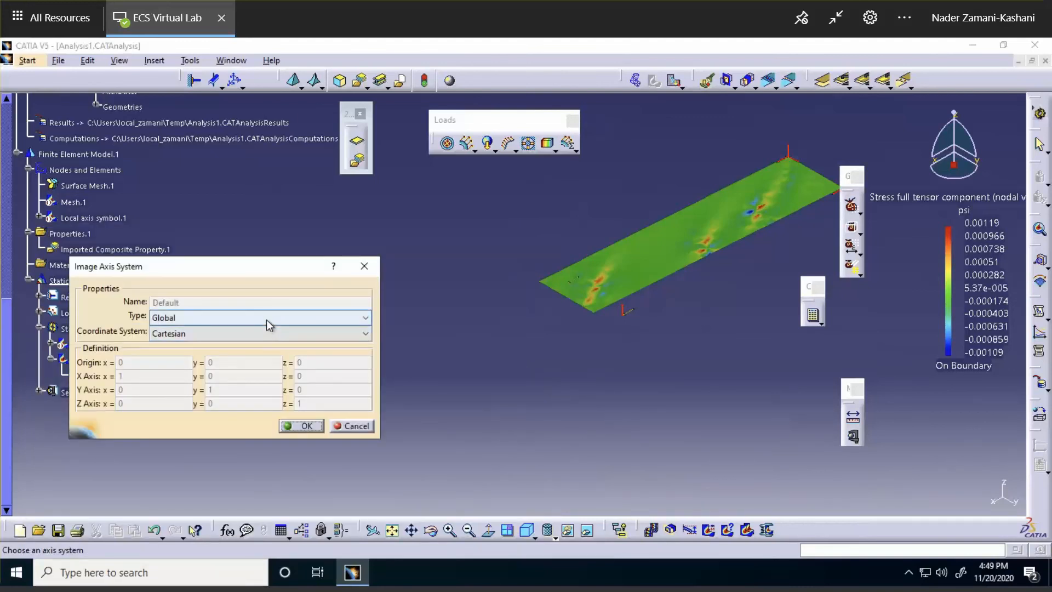
click(269, 325)
click(250, 340)
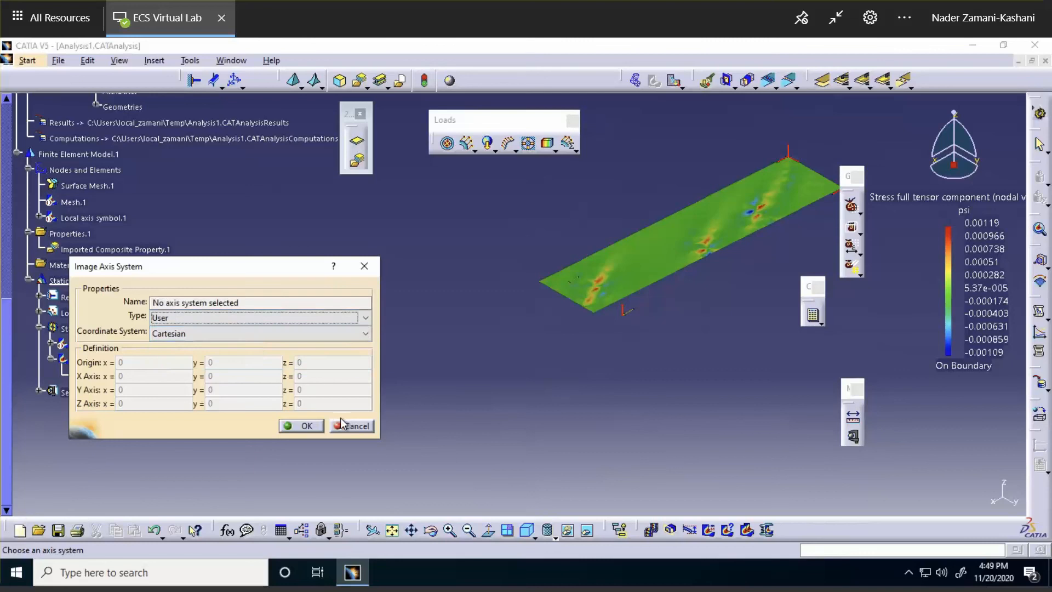
Expand the part's Axis Systems, show the Links Manager.1 geometry, and hide the plate surface overlapping the stress image
drag(248, 270, 247, 350)
scroll(275, 253, up, 3)
scroll(275, 252, up, 5)
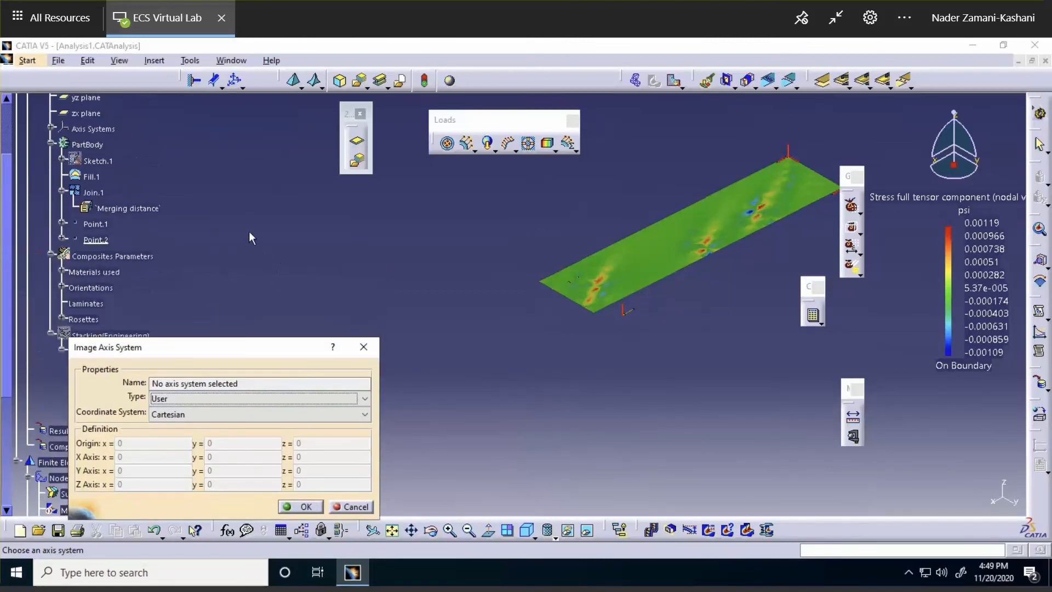
click(52, 217)
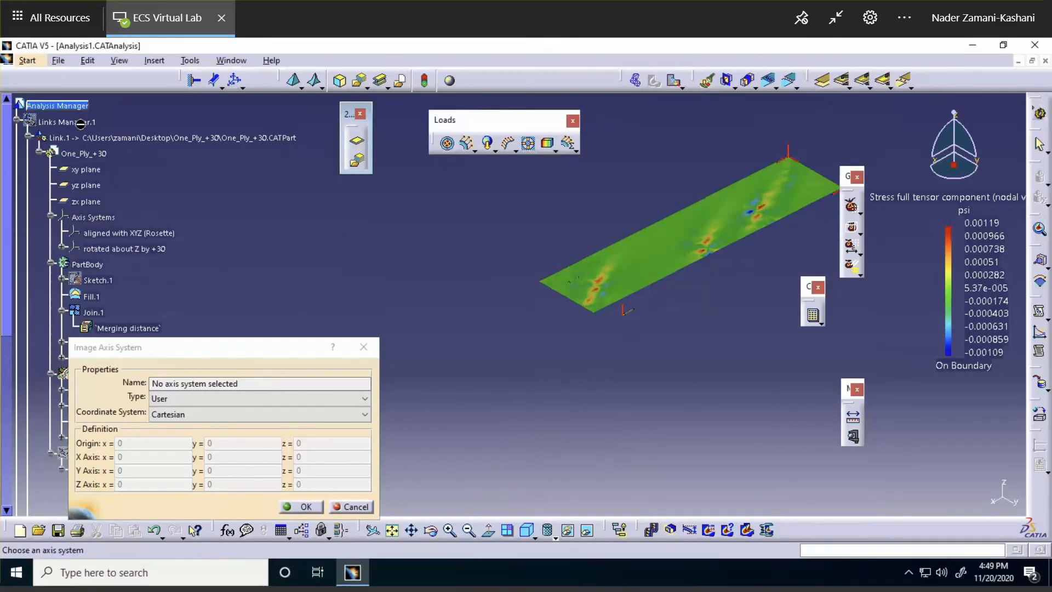
right_click(83, 123)
click(214, 200)
right_click(70, 122)
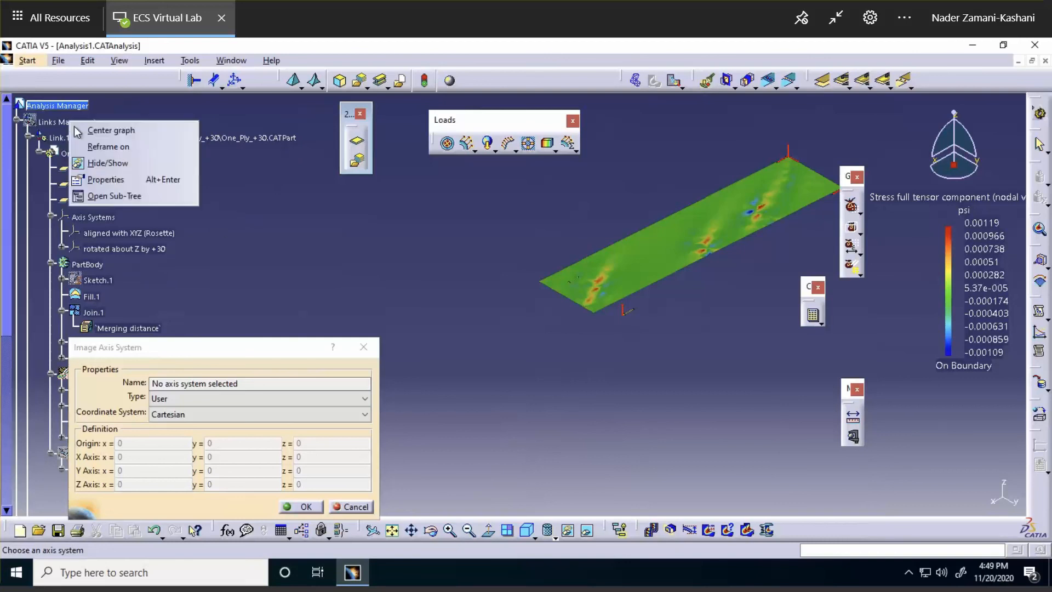
click(98, 161)
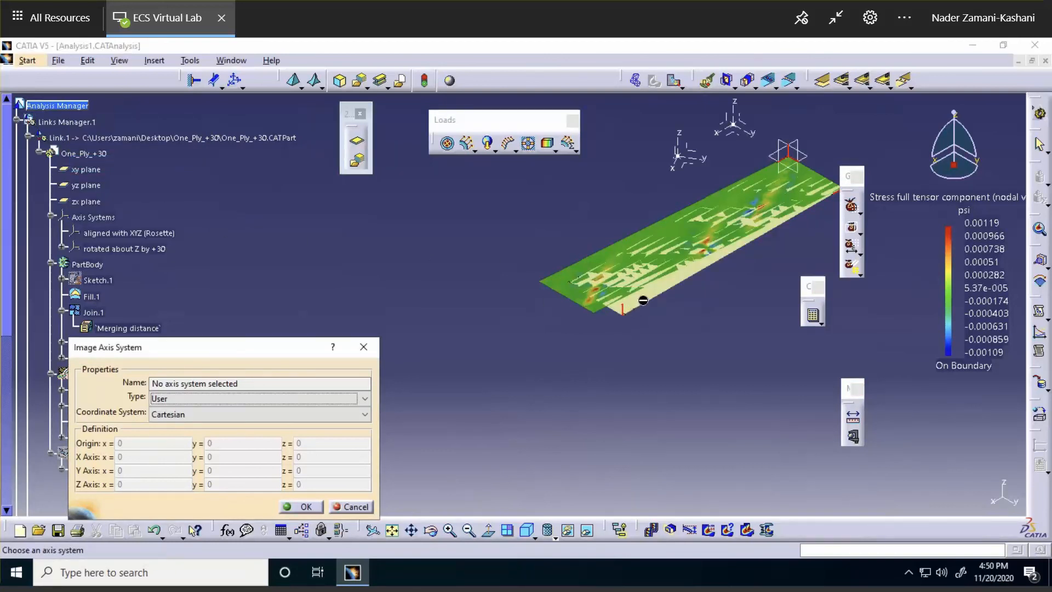
right_click(642, 296)
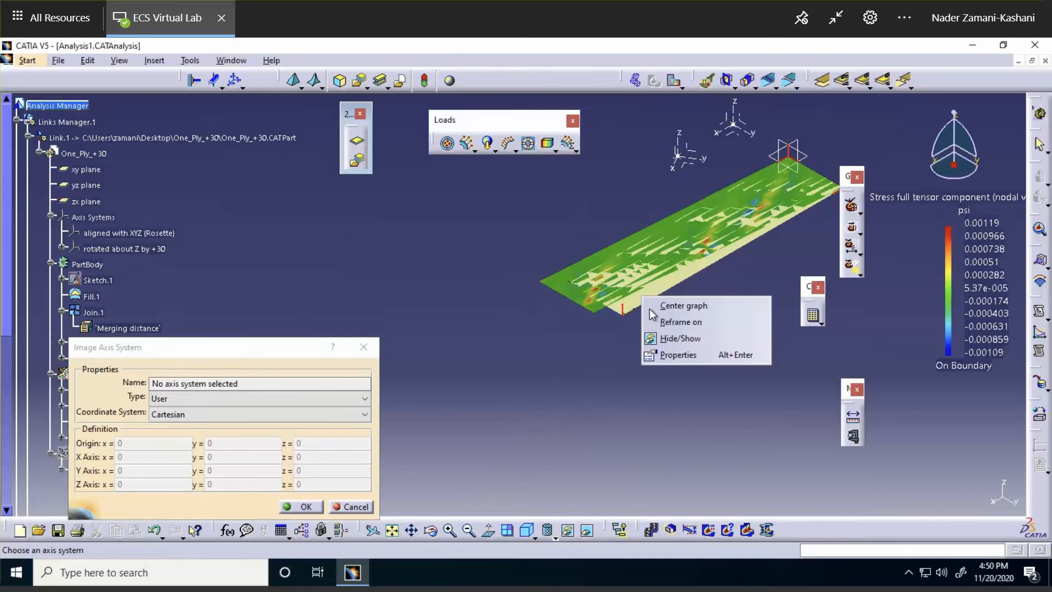
click(679, 340)
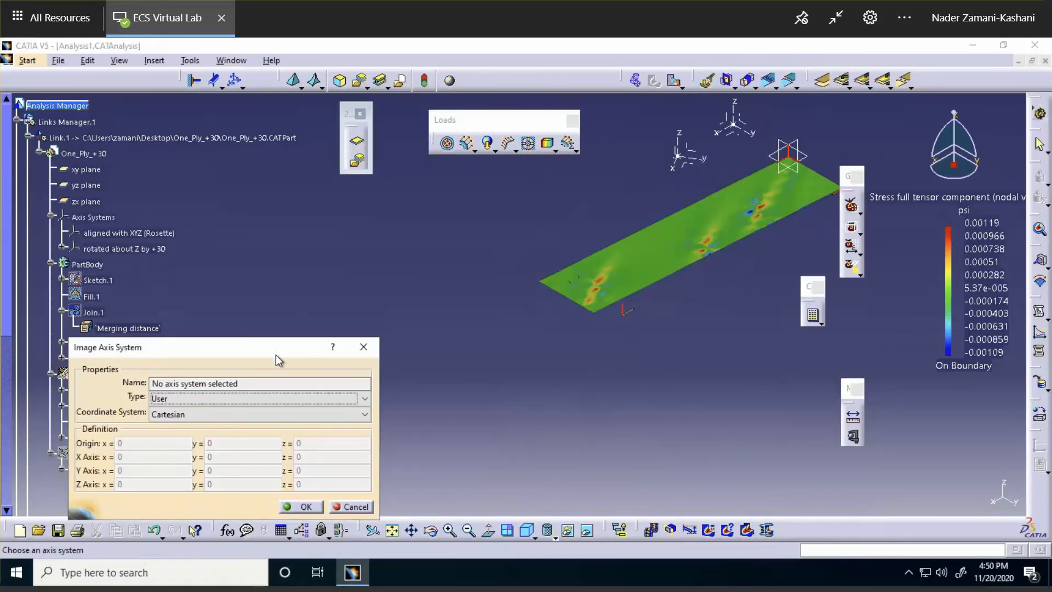
Assign the axis system "rotated about Z by +30" to the stress image and display its C11 component
drag(276, 354, 297, 271)
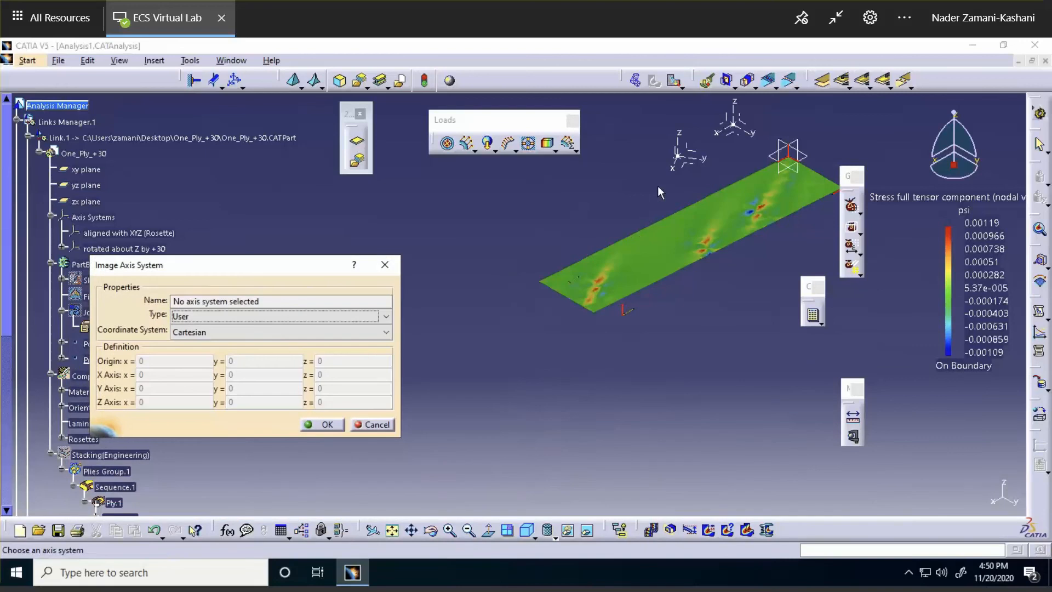
click(701, 168)
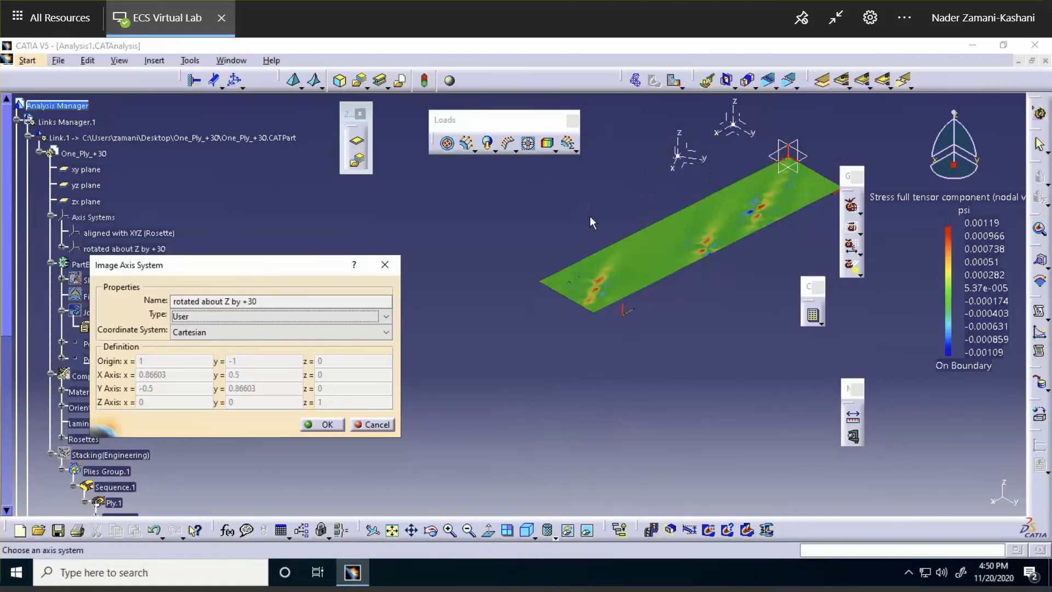
click(191, 302)
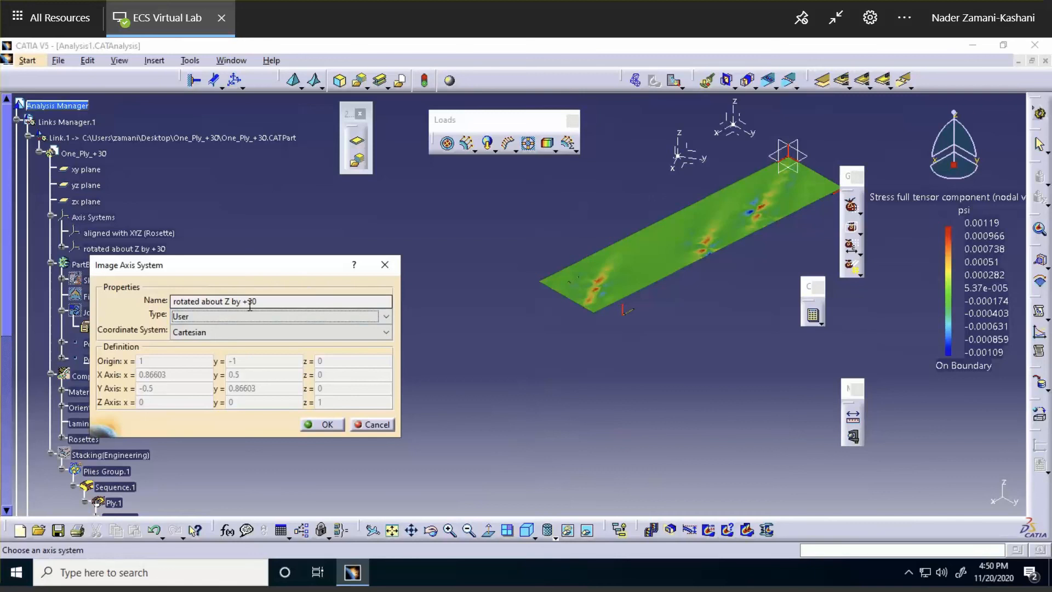
click(326, 425)
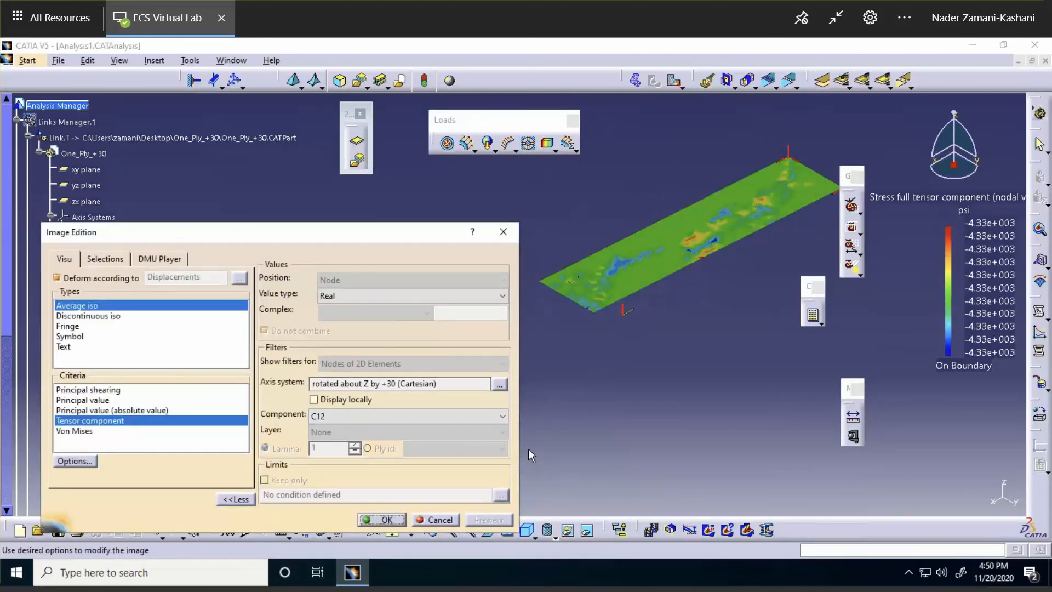
click(357, 419)
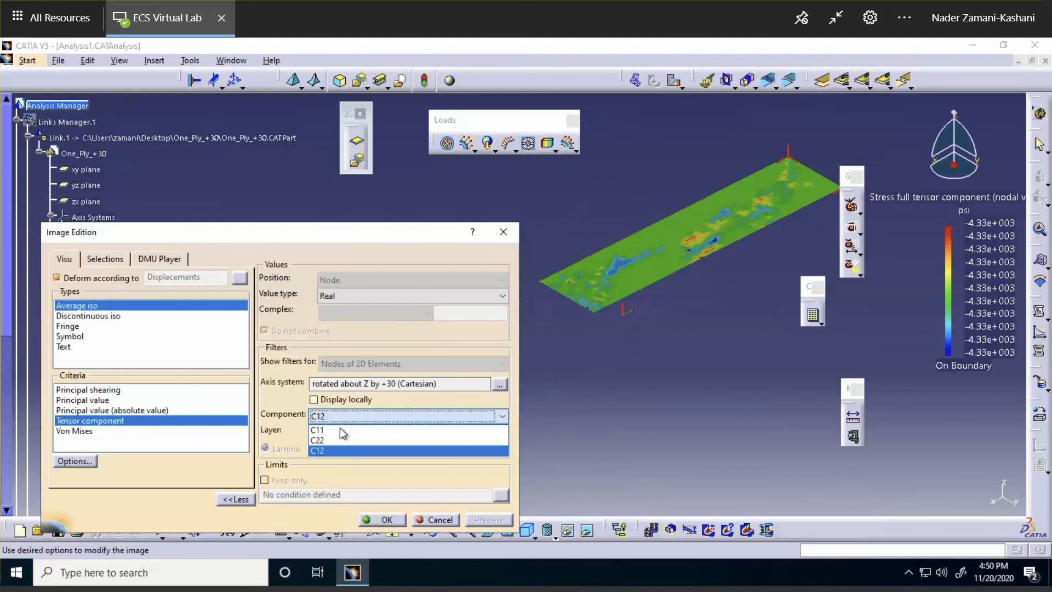
click(340, 429)
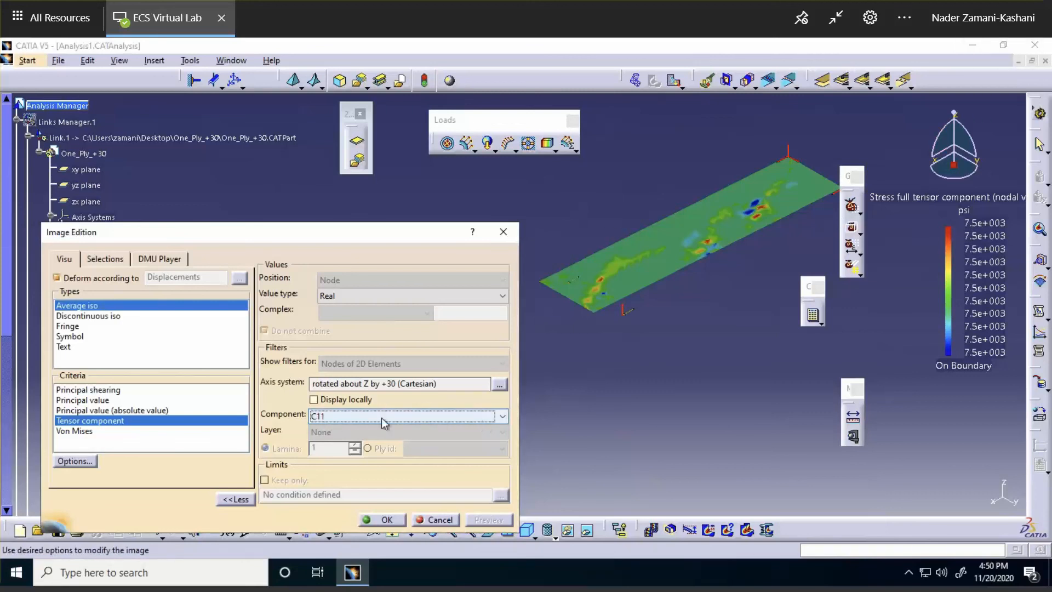
Switch to the PowerPoint presentation to compare the +30 ply reference stresses with the image, and return to CATIA V5
click(973, 49)
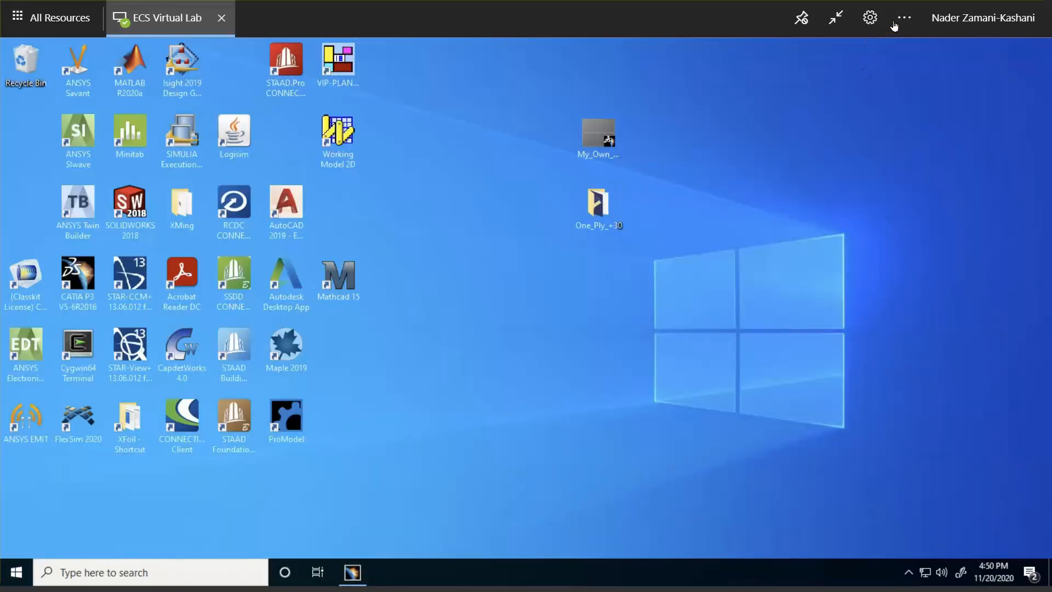
click(835, 17)
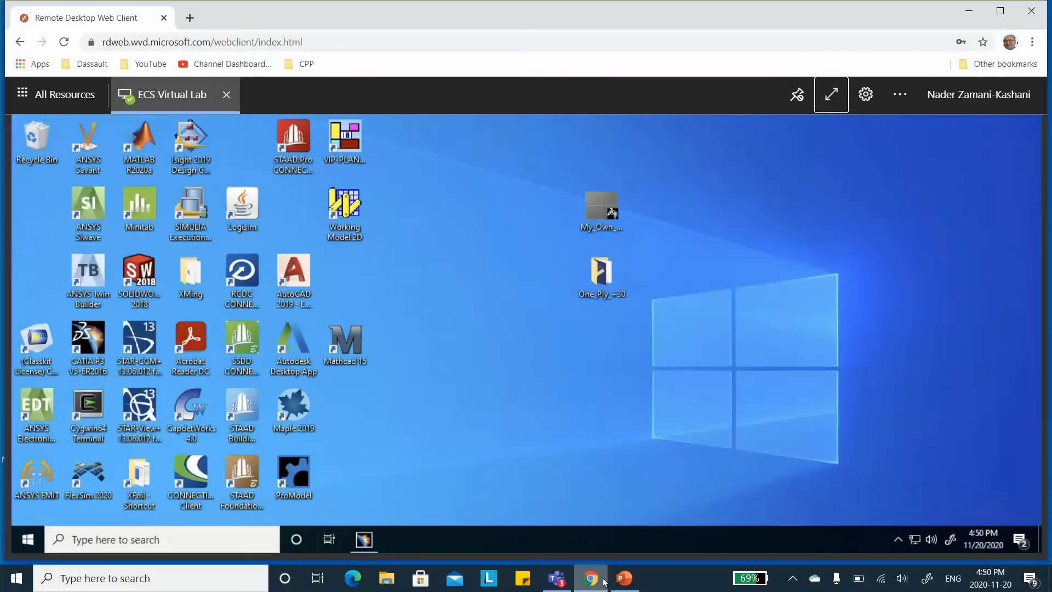
click(625, 578)
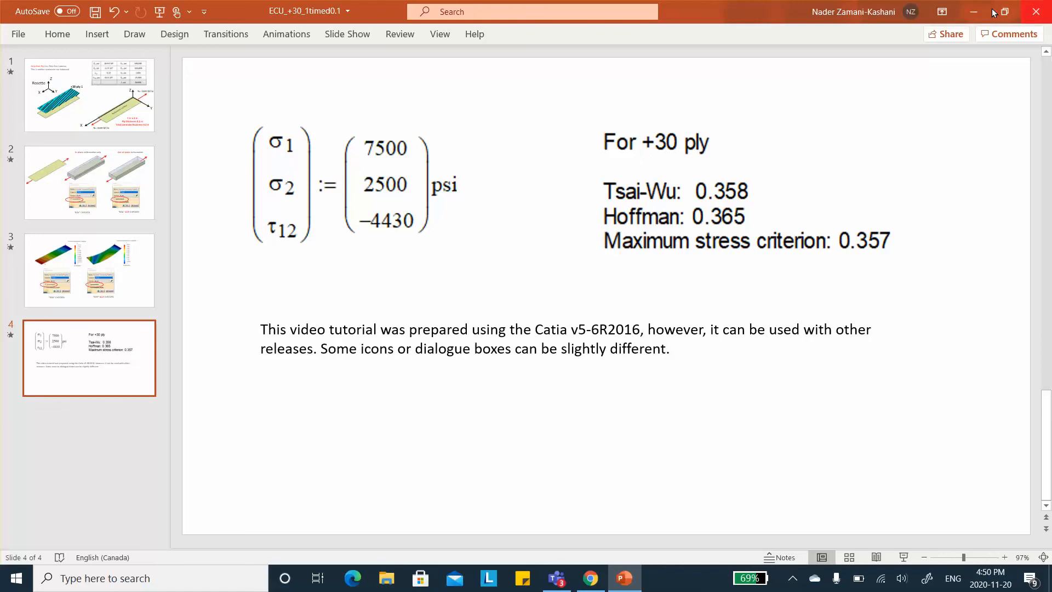
click(973, 12)
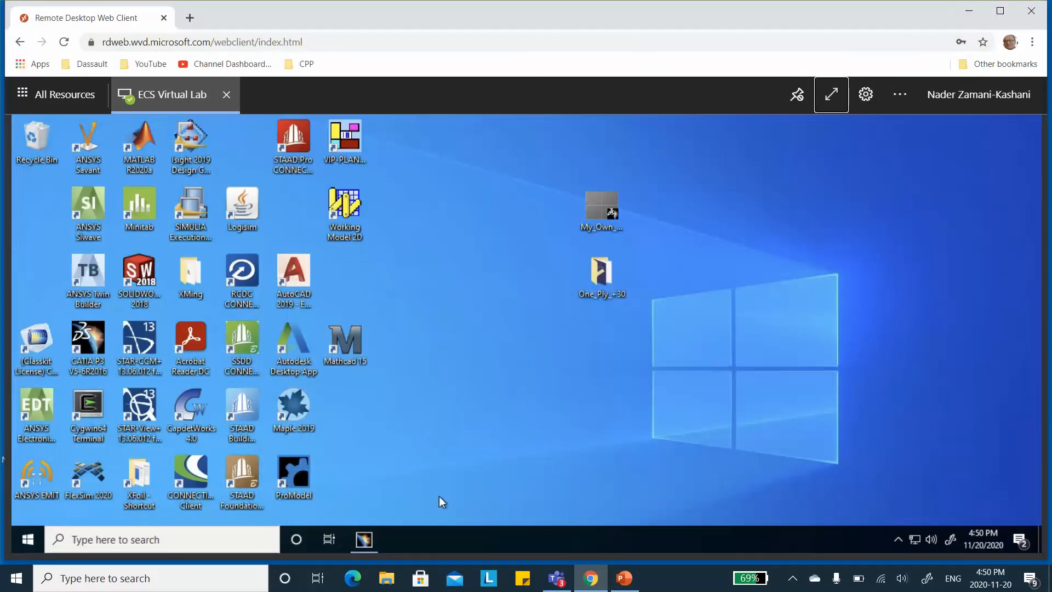
click(370, 541)
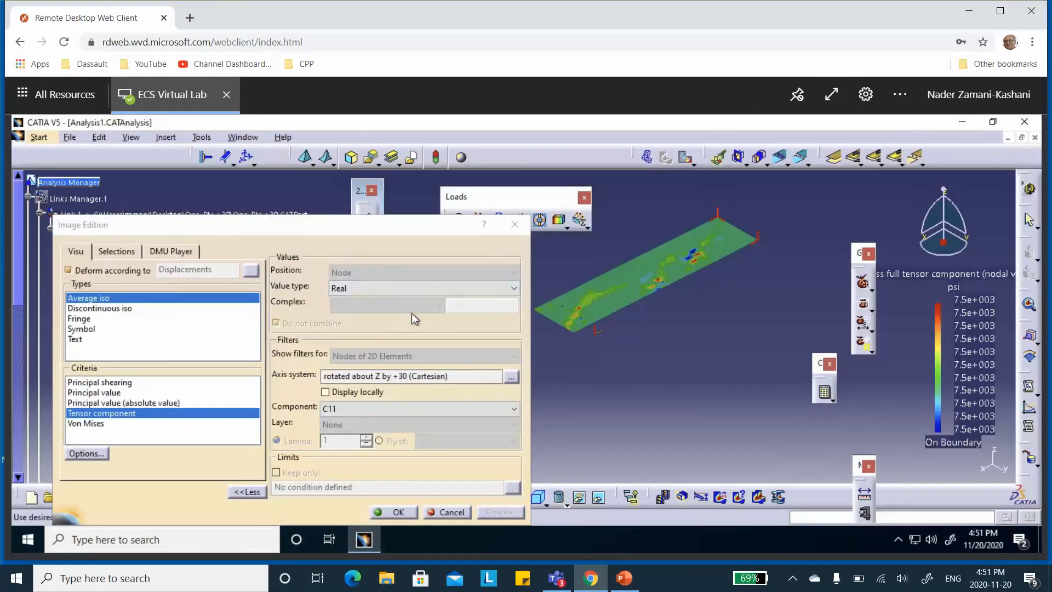
Display the C22 and C12 tensor components of the stress image in the axis system rotated about Z by +30
click(498, 410)
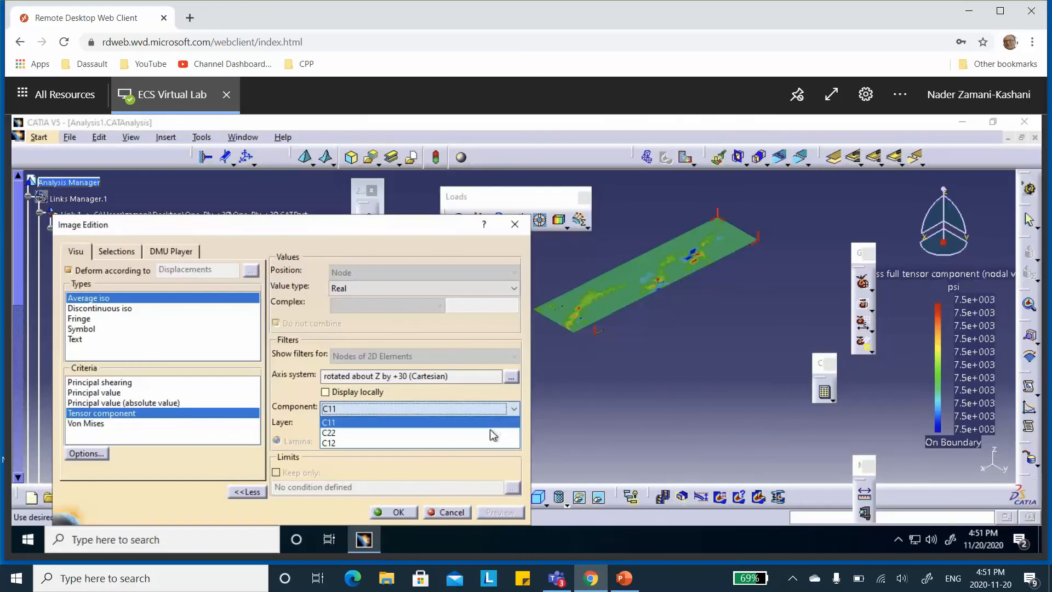
click(492, 433)
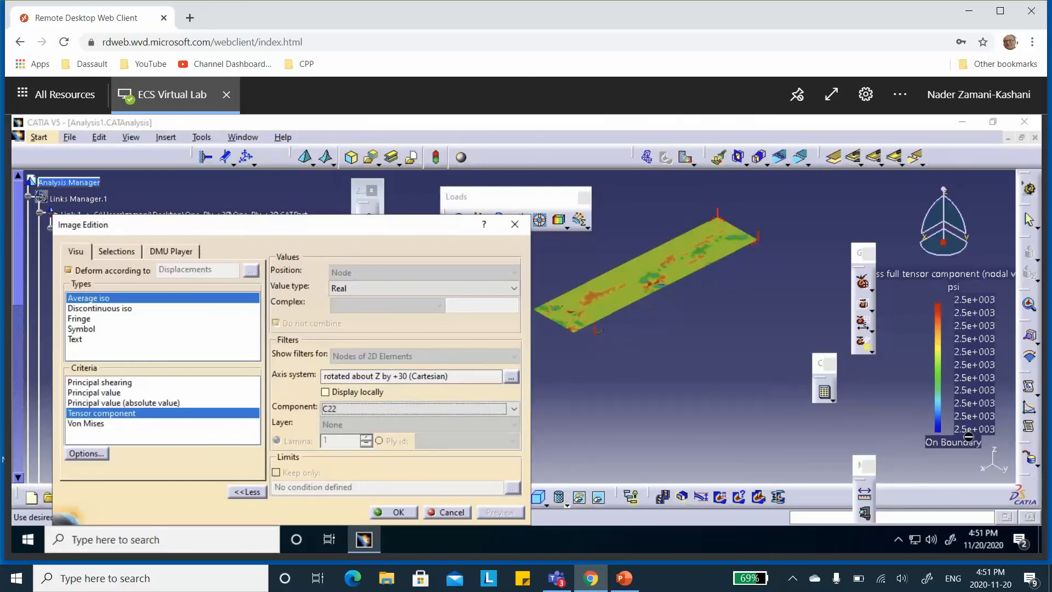
click(513, 408)
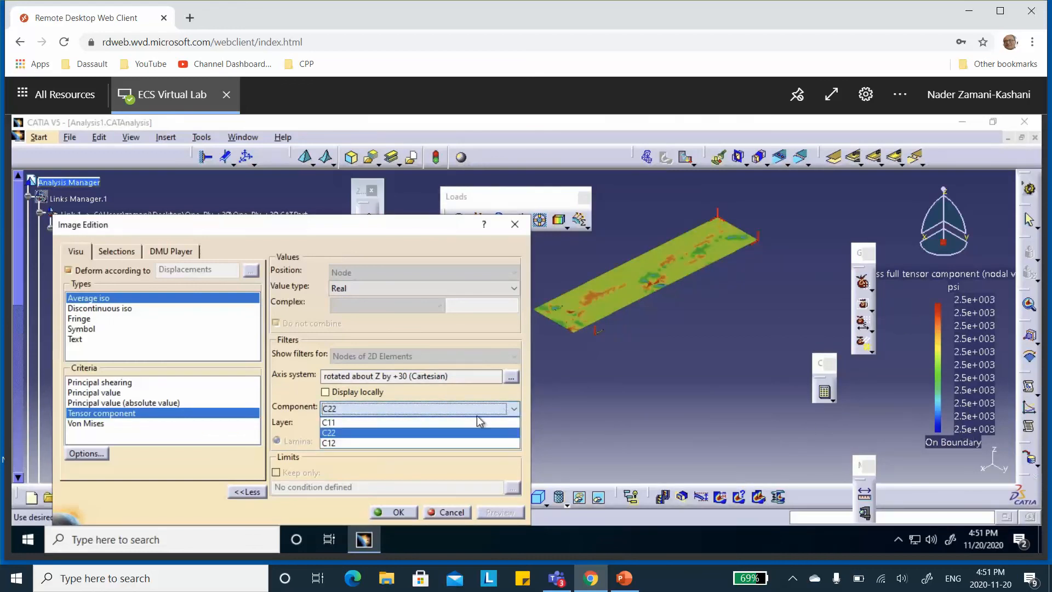
click(474, 441)
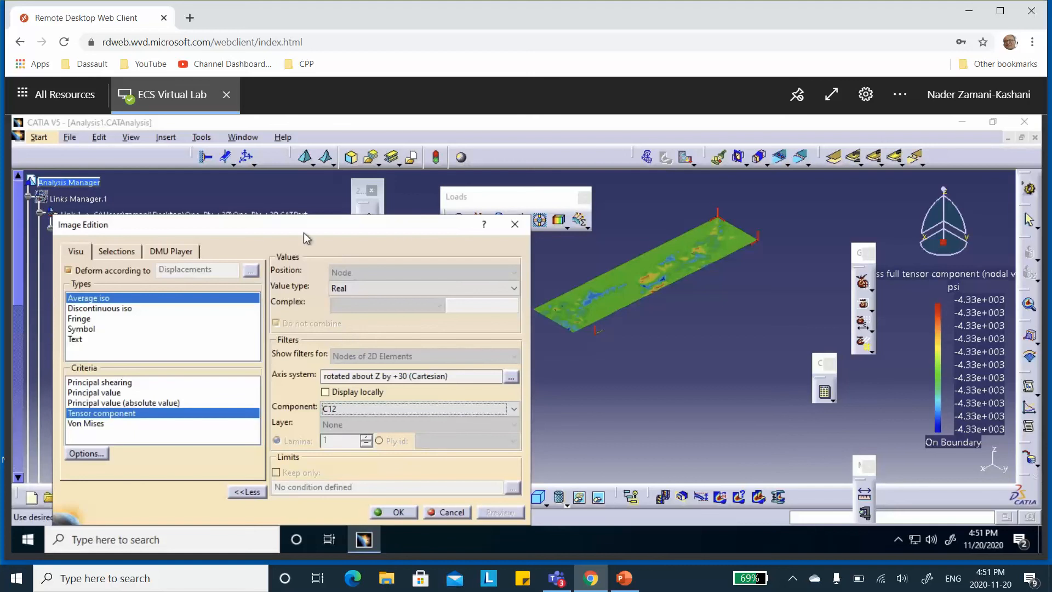
Set the stress image's criterion to Von Mises with the Average iso type and accept the image edition
drag(294, 227, 298, 183)
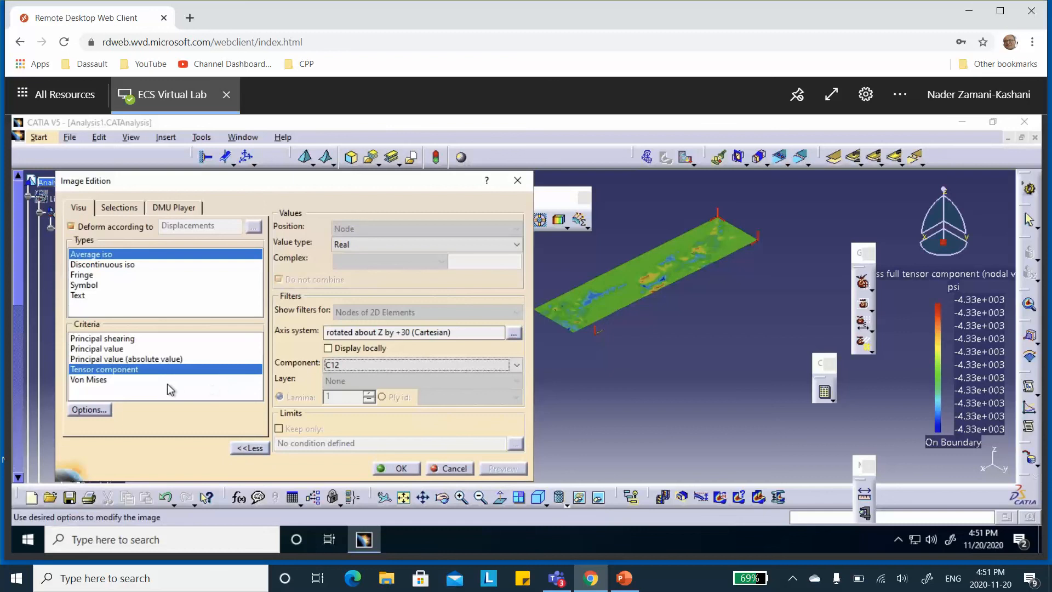
click(98, 380)
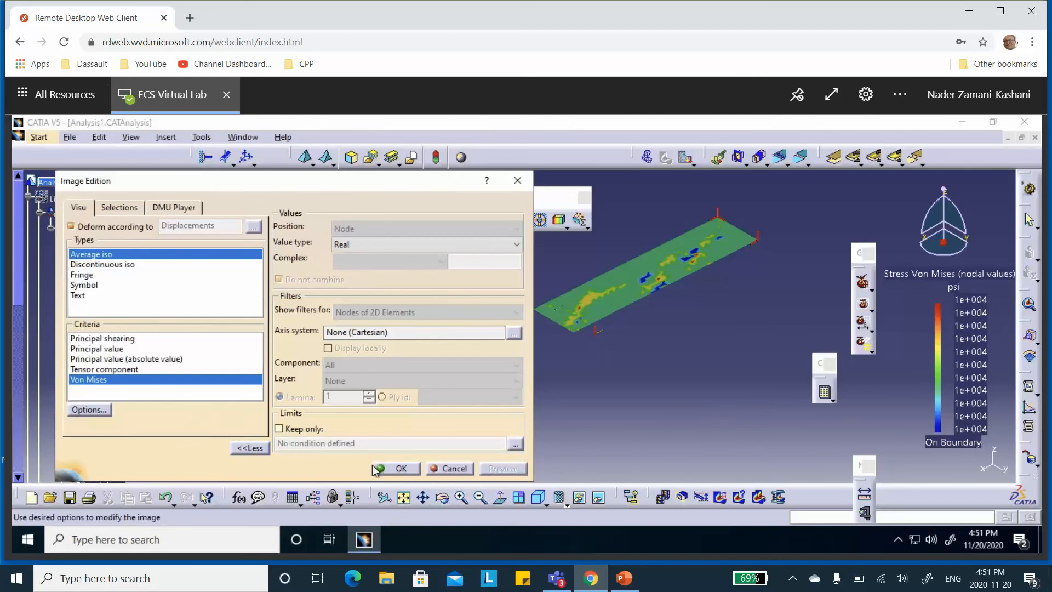
click(408, 470)
Deactivate the Stress Von Mises (nodal values).1 image under Static Case Solution.1
scroll(332, 363, down, 10)
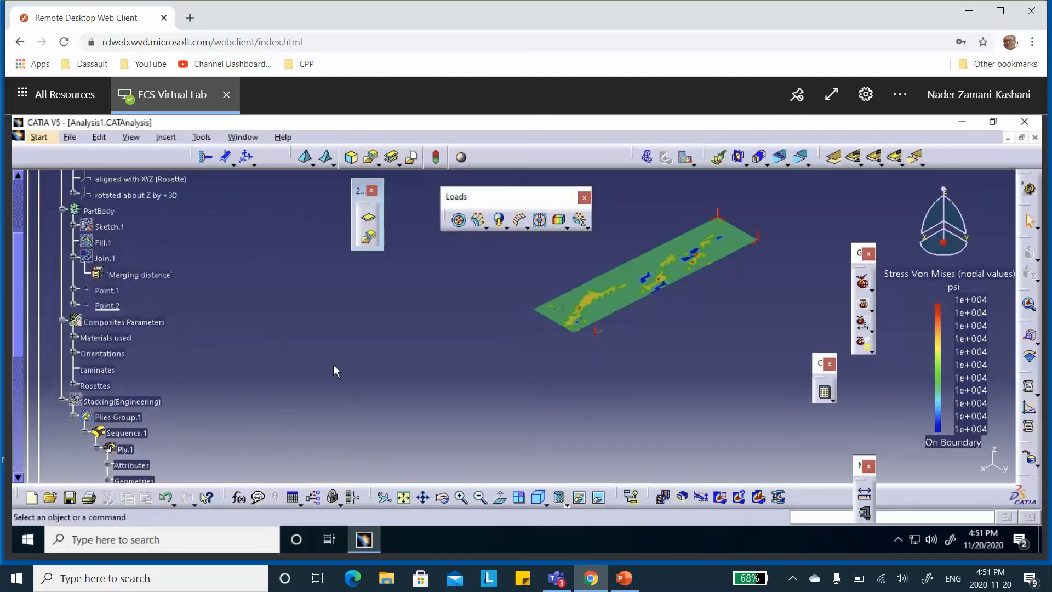
scroll(326, 361, down, 5)
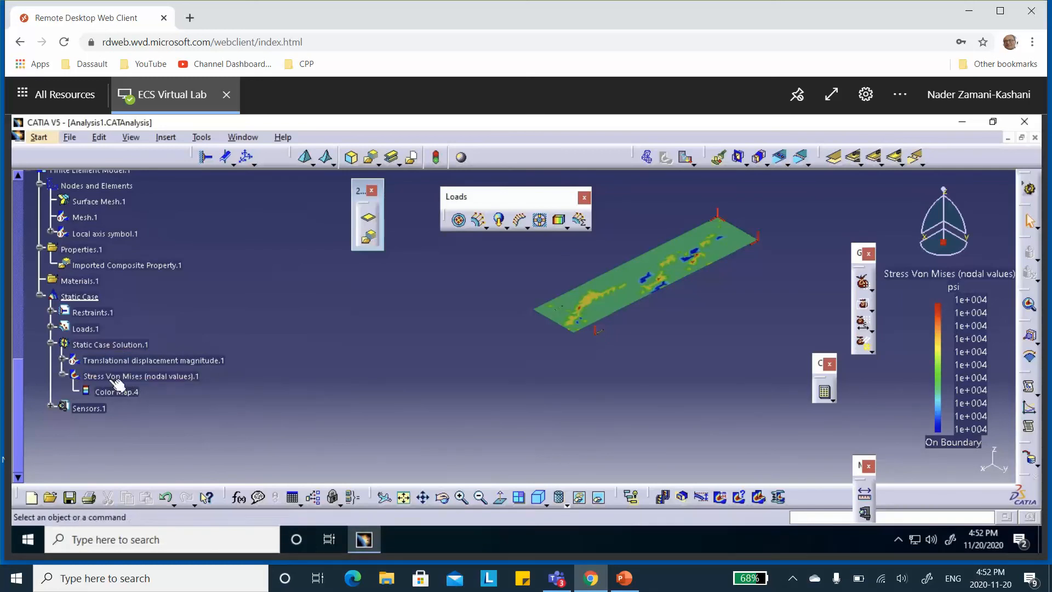
right_click(137, 380)
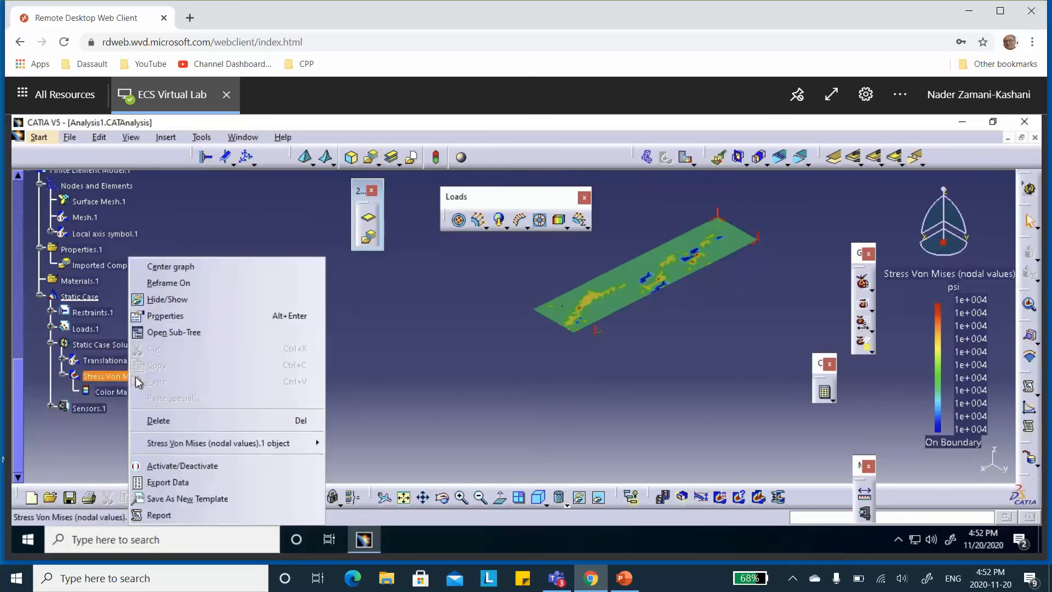
click(164, 465)
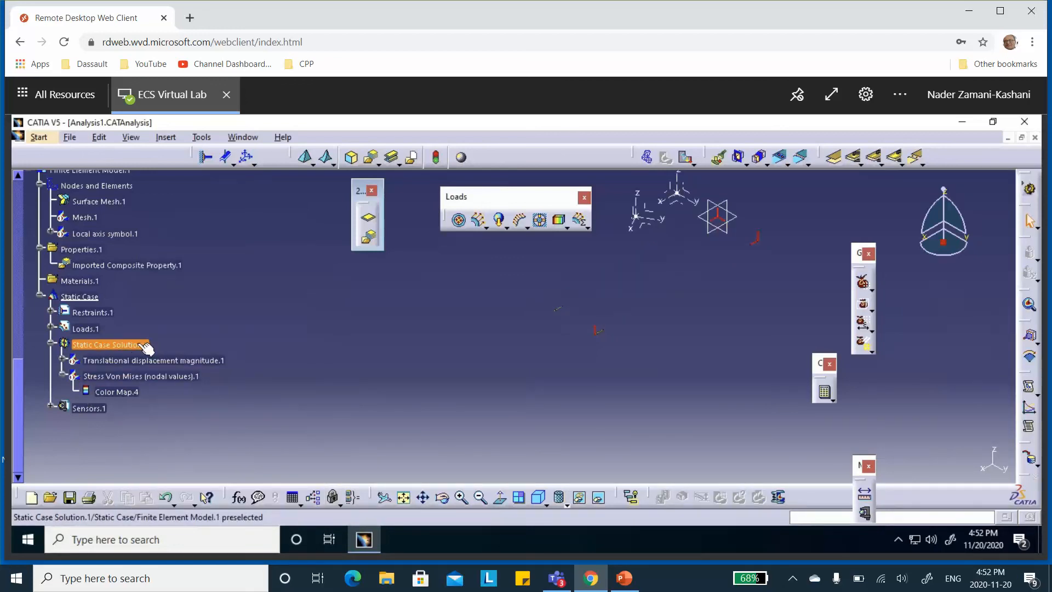
Generate a Tsai-Wu criterion discontinuous iso image from Static Case Solution.1, filtering the available images by the Failure criterion physical type
right_click(121, 345)
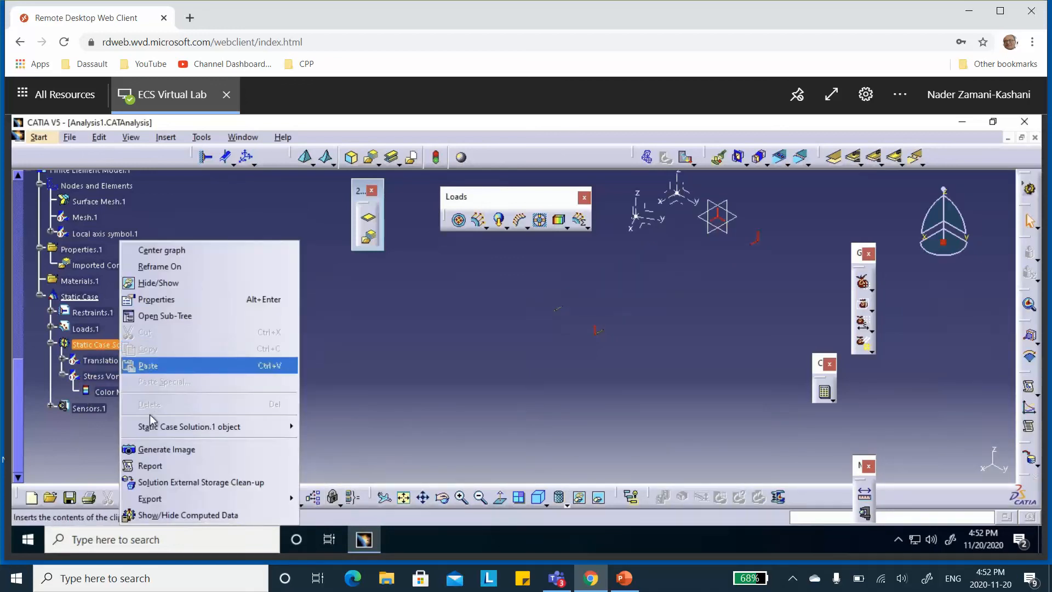
click(154, 449)
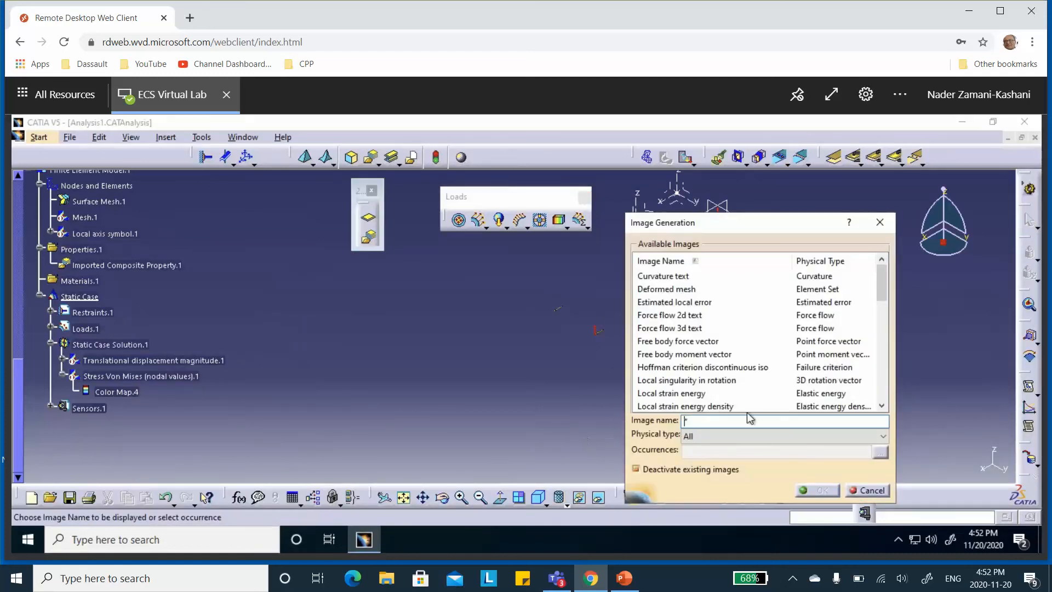
click(731, 436)
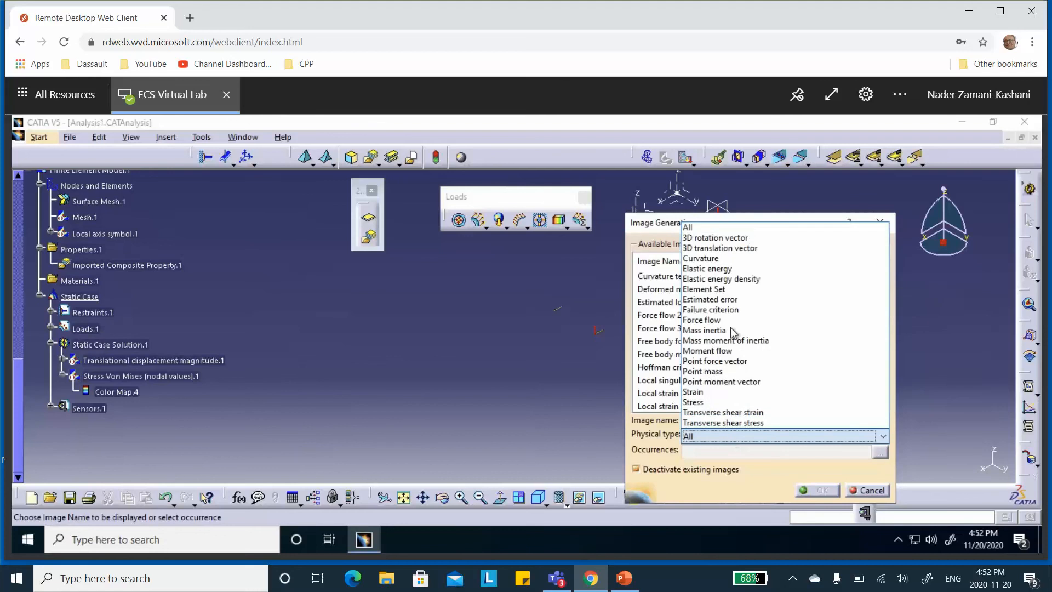
click(718, 310)
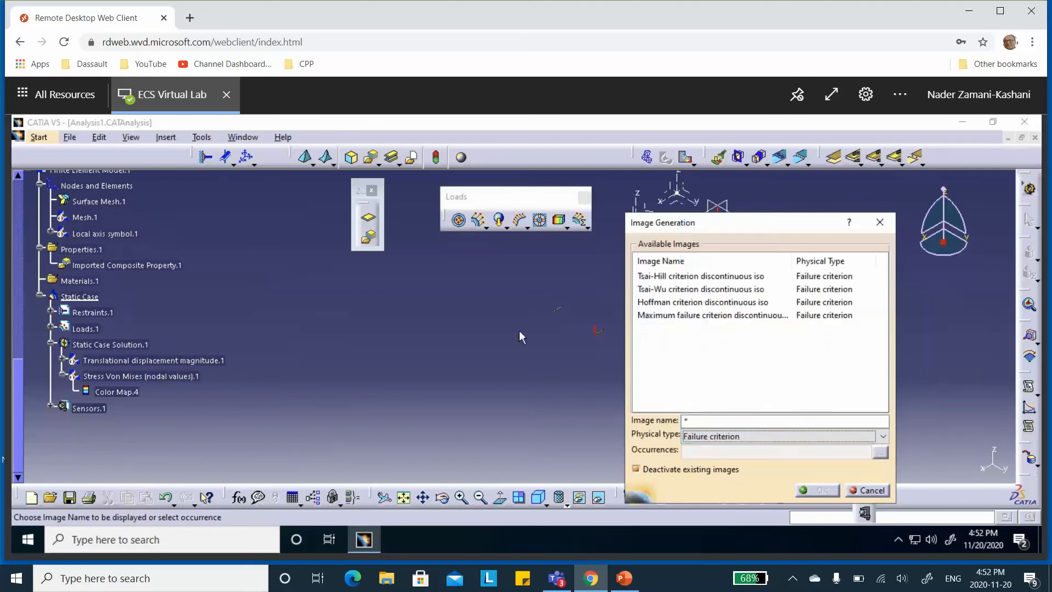
click(670, 290)
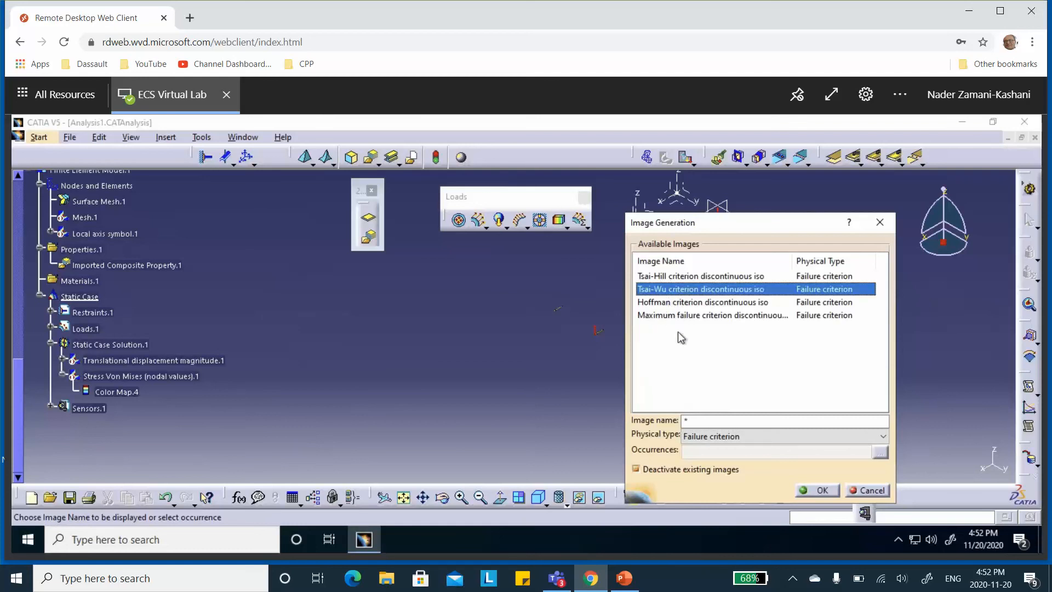
click(821, 491)
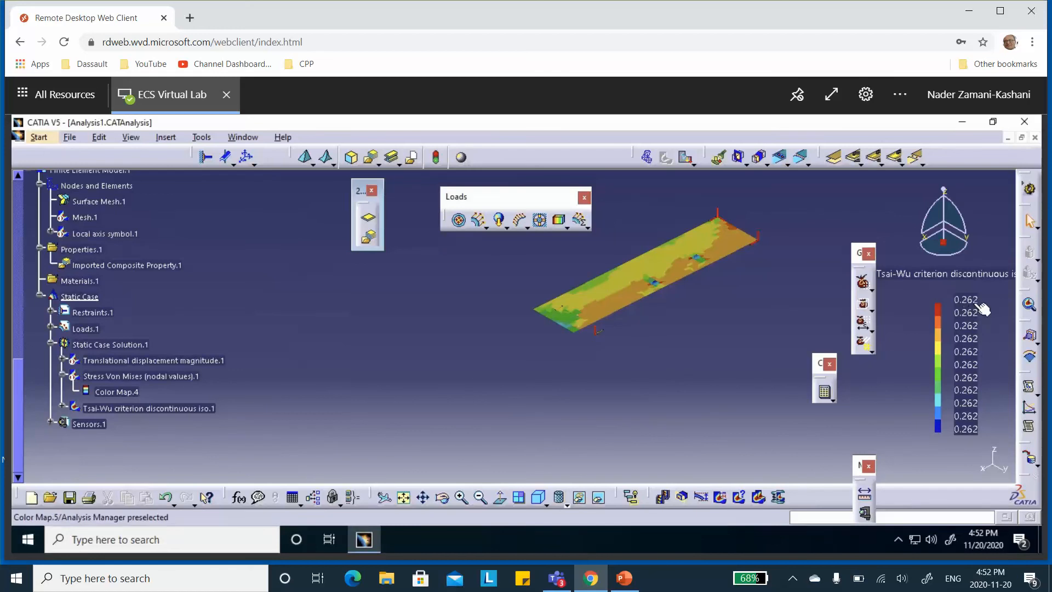
Move the floating toolbar clear of the image legend, check the +30 ply Tsai-Wu reference in the PowerPoint presentation, and return to CATIA V5
drag(862, 259, 849, 270)
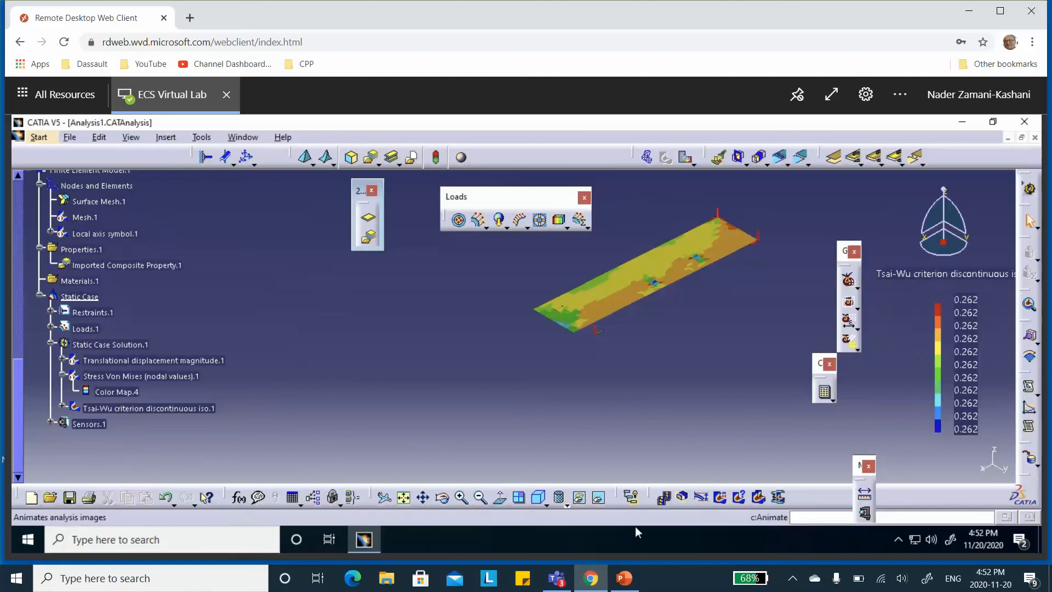
click(619, 571)
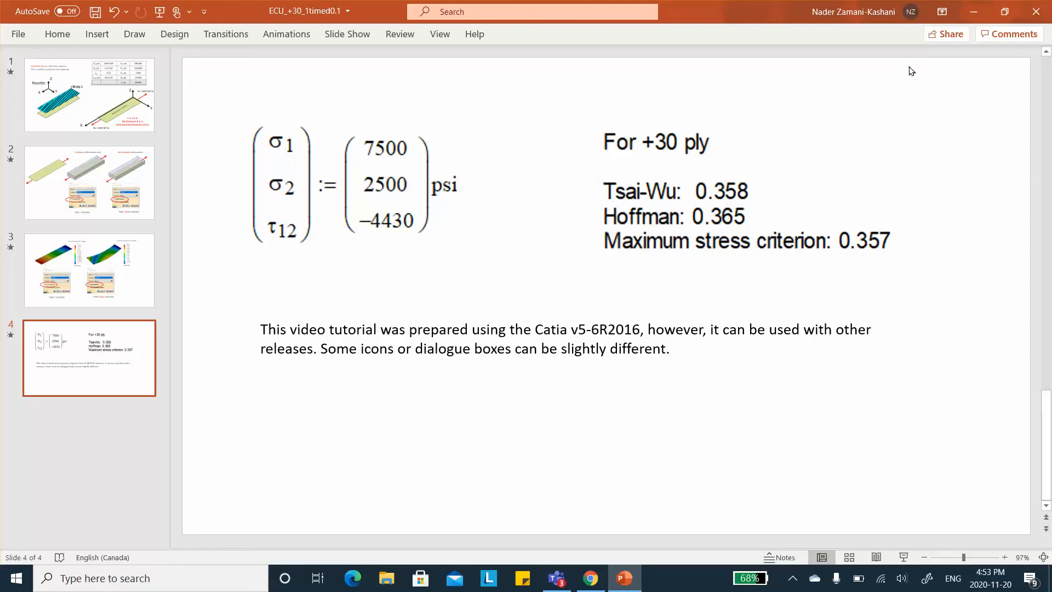
click(972, 12)
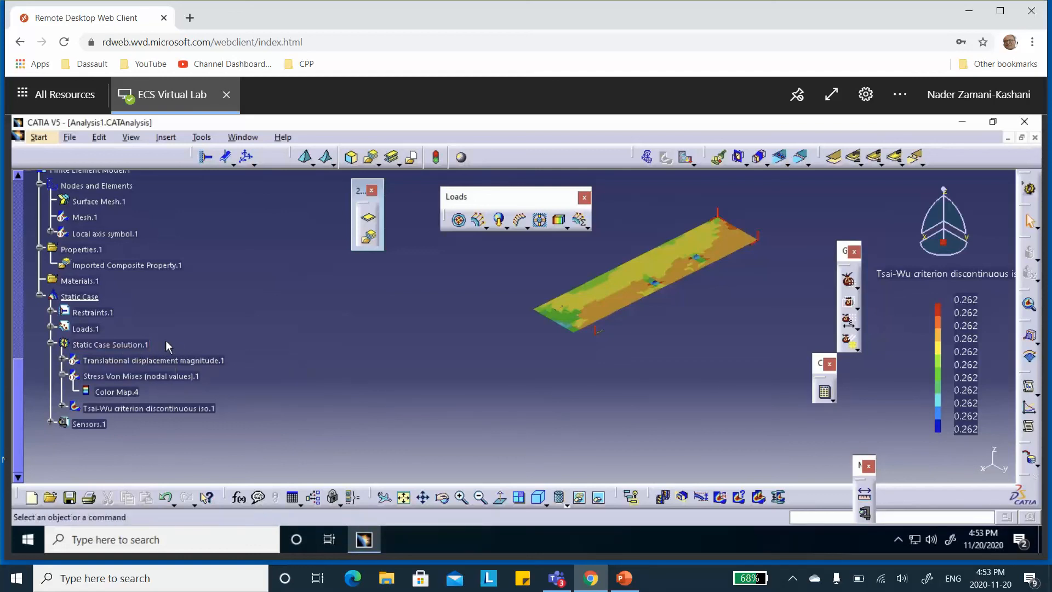
Generate a Hoffman criterion discontinuous iso image from Static Case Solution.1, using the Failure criterion physical type
right_click(116, 346)
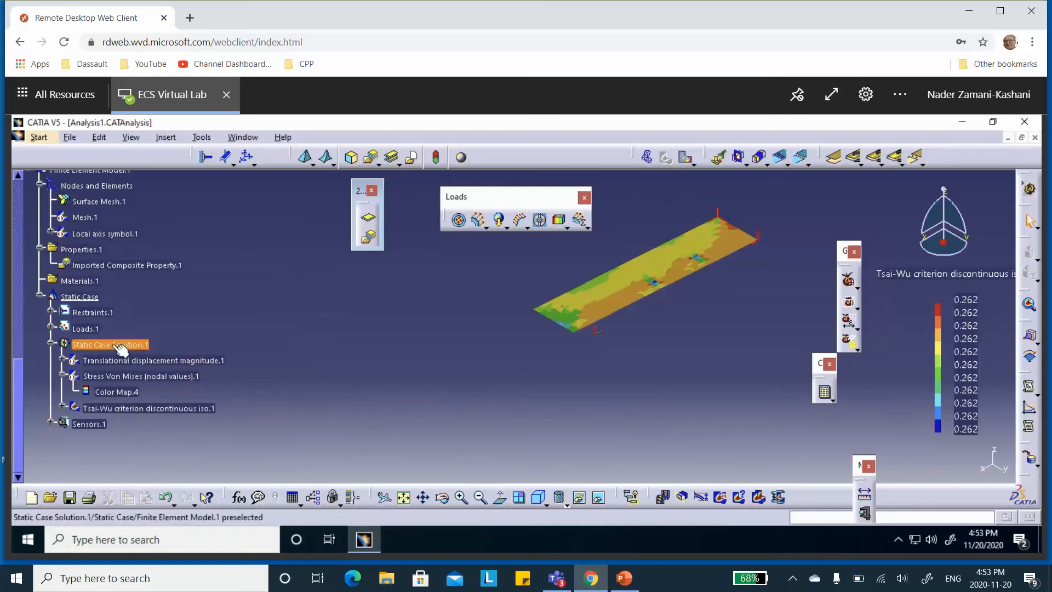
click(164, 449)
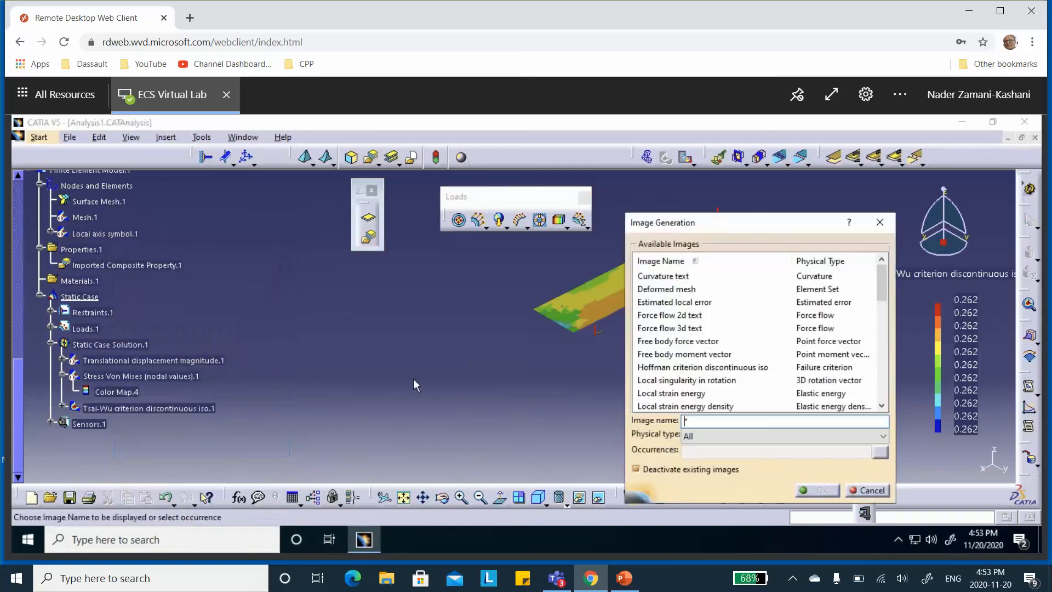
click(696, 436)
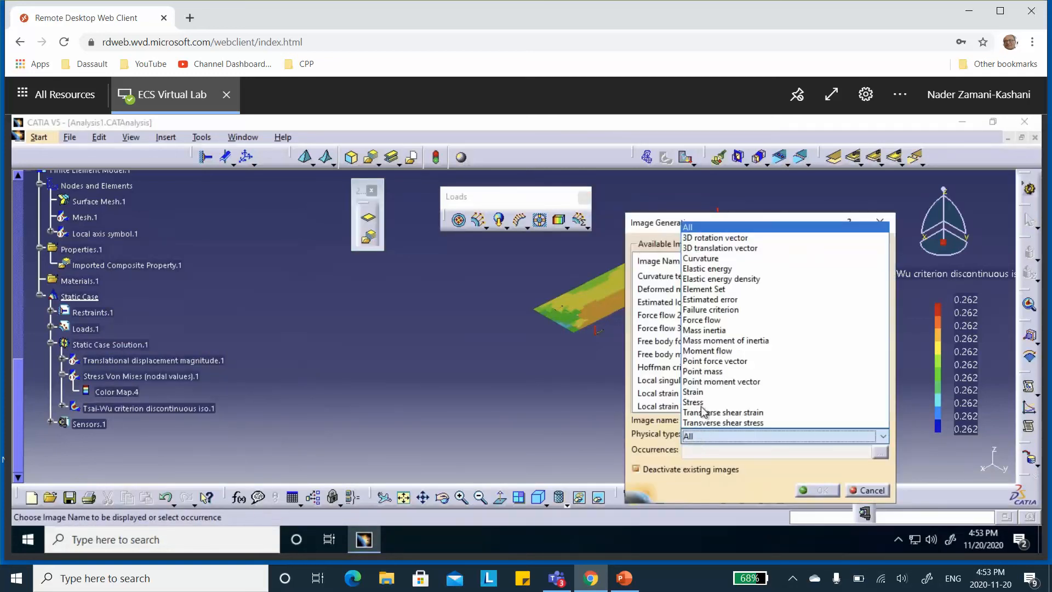
click(707, 310)
click(659, 302)
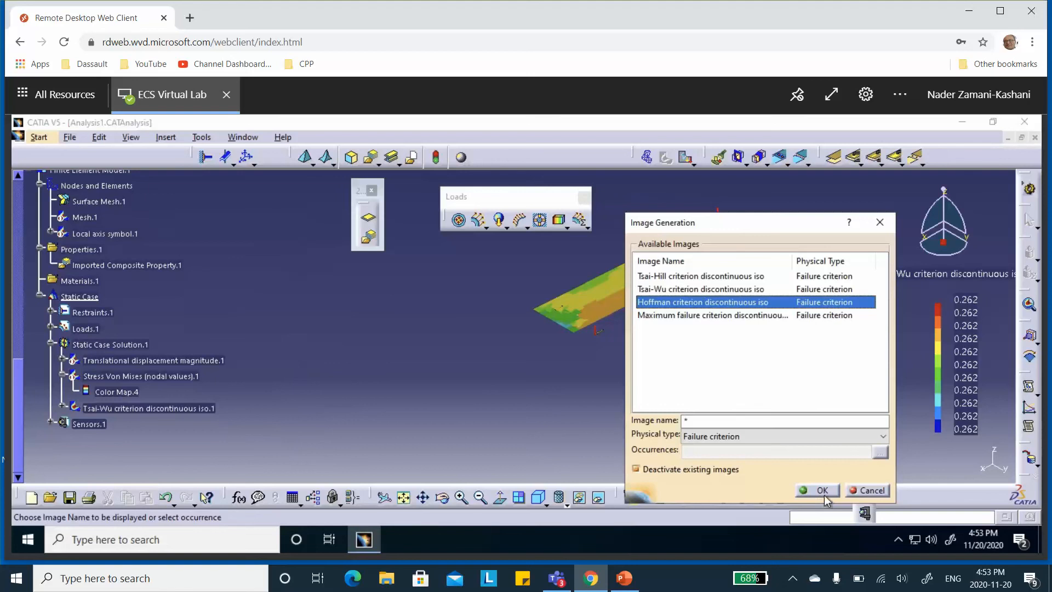
click(824, 492)
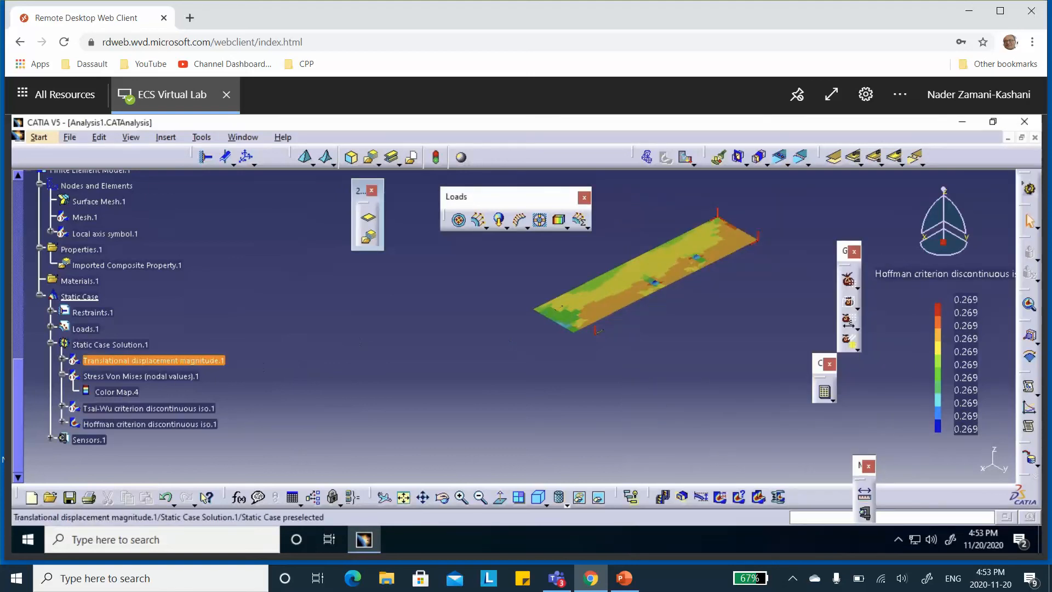
Deactivate the Hoffman criterion discontinuous iso.1 image
right_click(127, 364)
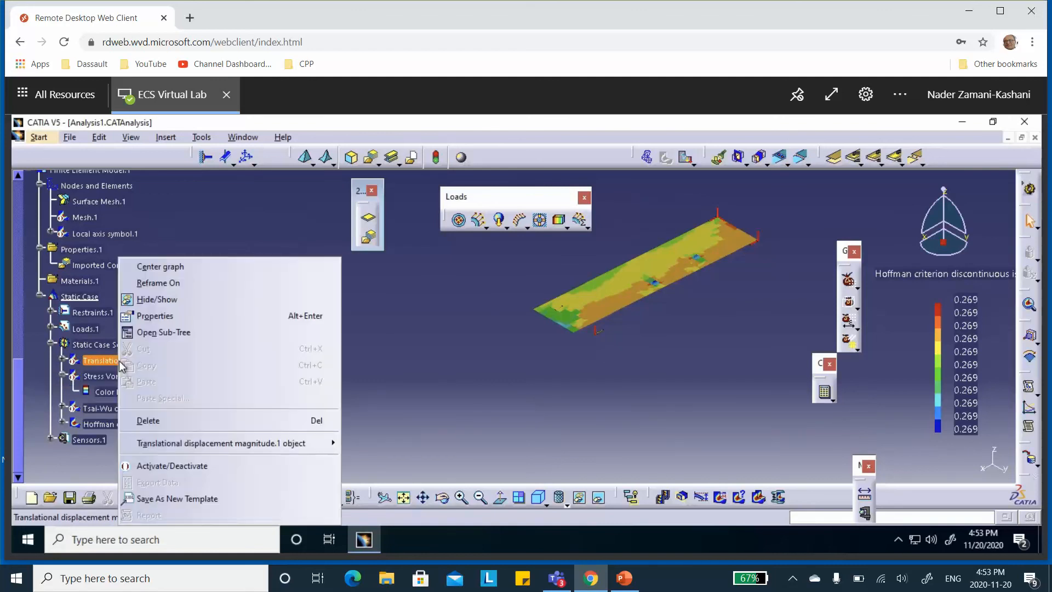
click(412, 440)
click(123, 424)
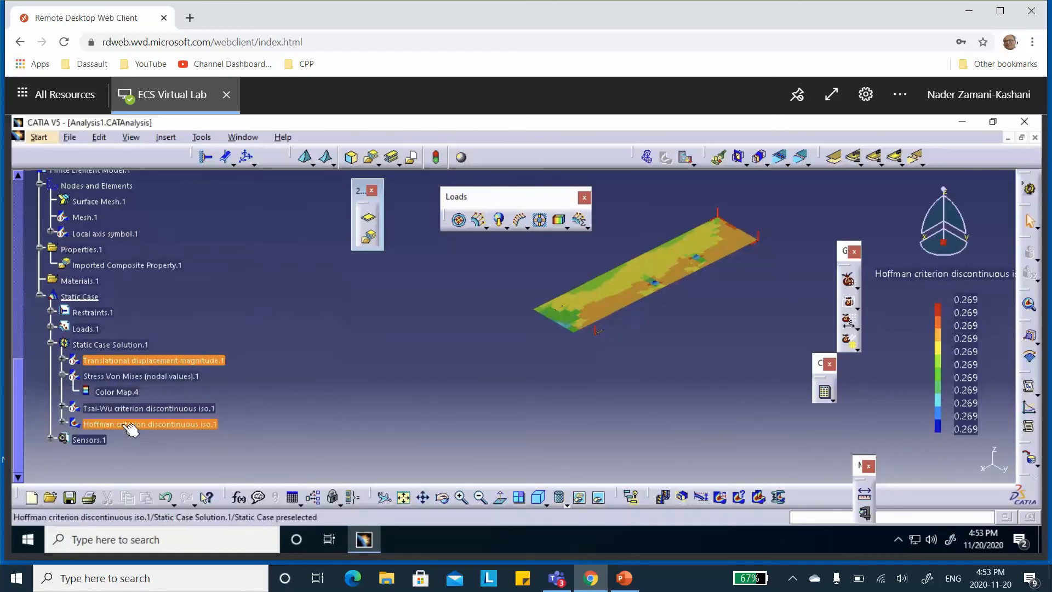
right_click(123, 424)
click(166, 364)
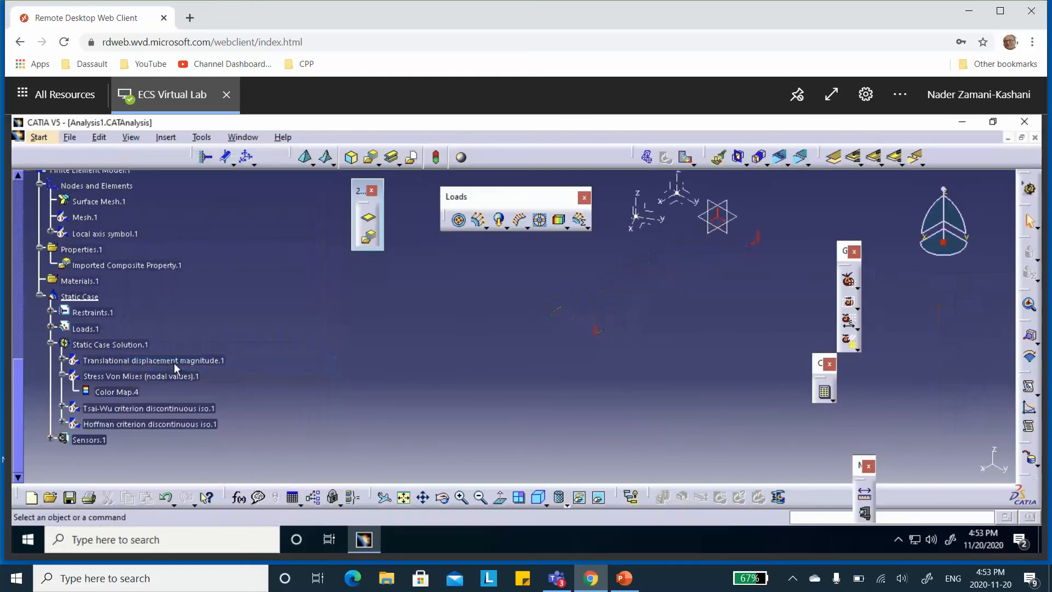
Generate a Maximum failure criterion discontinuous iso image from Static Case Solution.1 and switch to the PowerPoint presentation to compare it with the reference
right_click(129, 345)
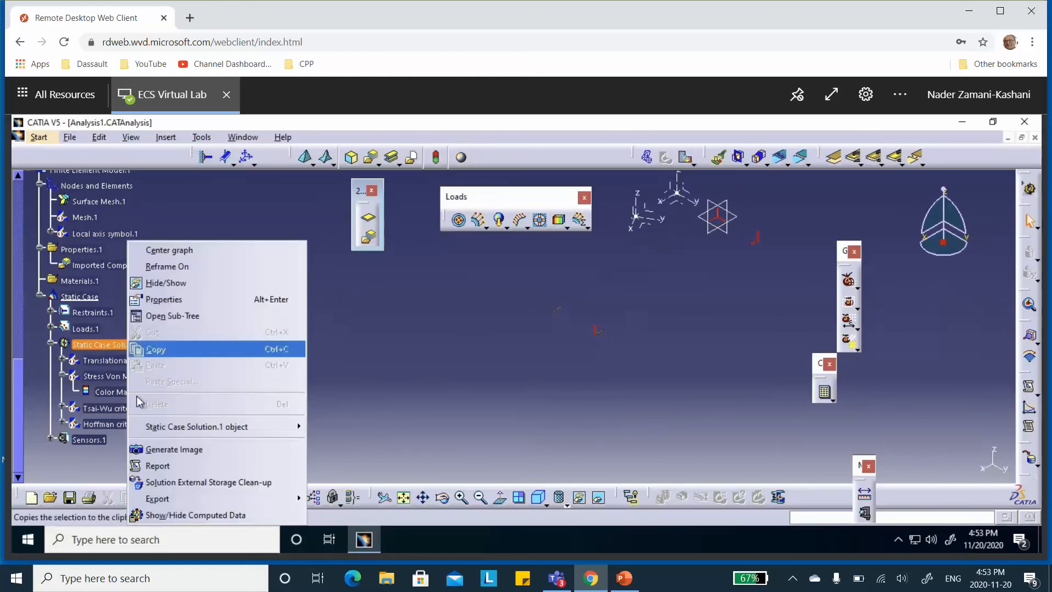
click(164, 449)
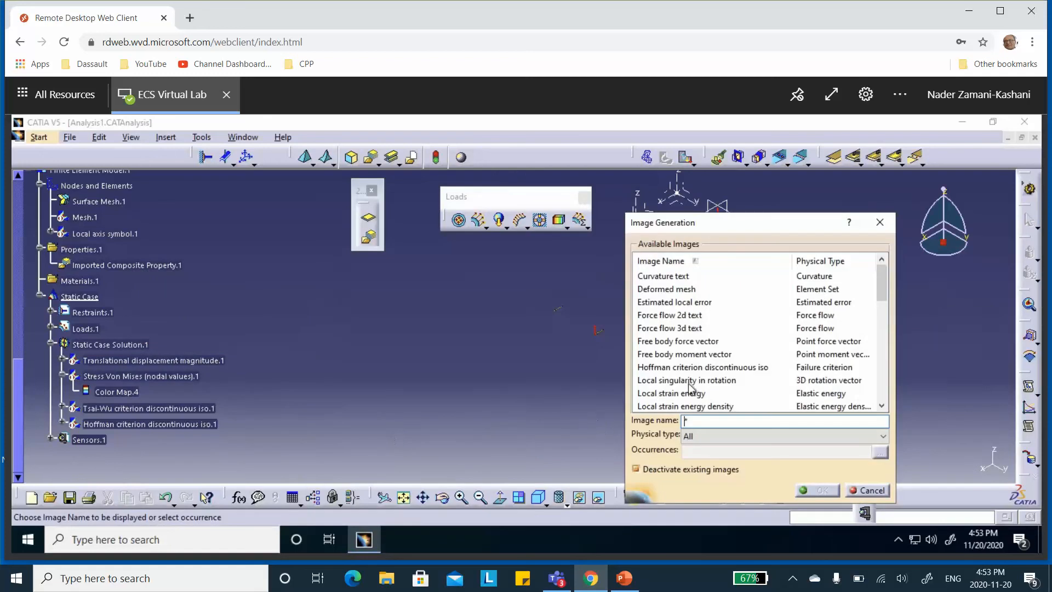
drag(883, 286, 888, 367)
click(737, 436)
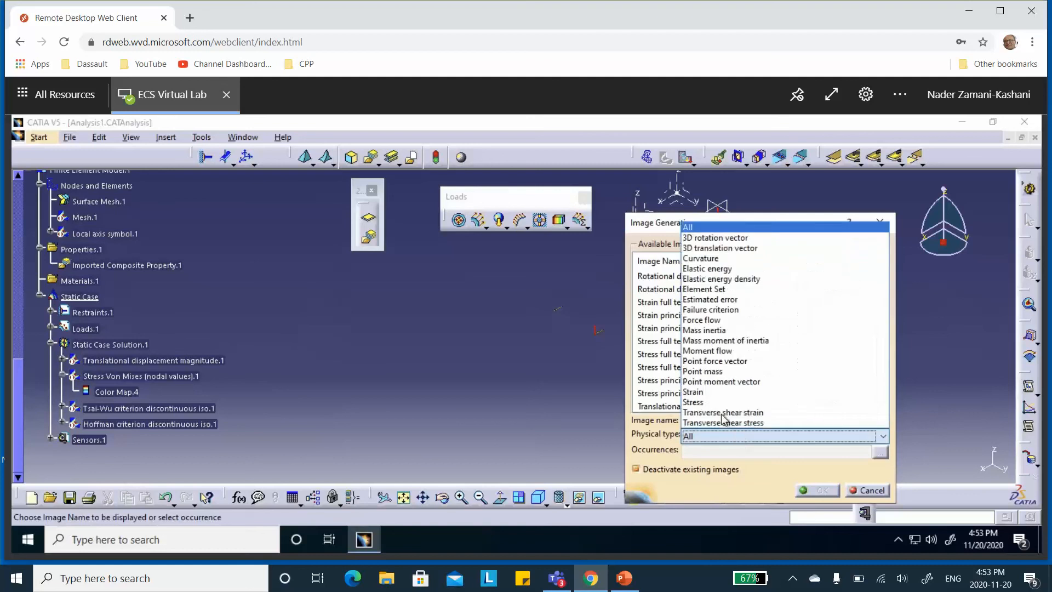
click(714, 310)
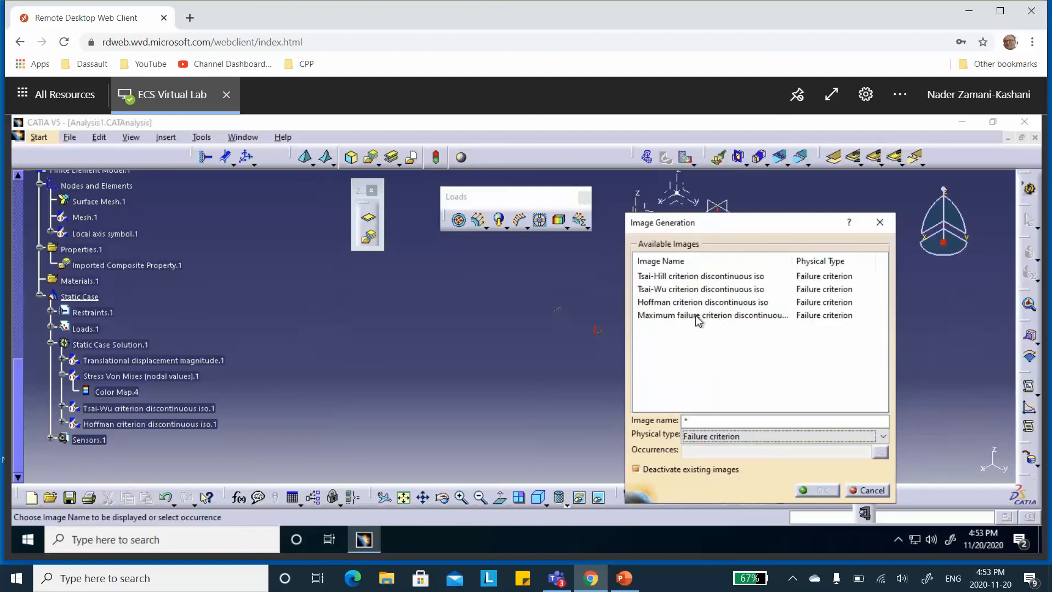
click(699, 318)
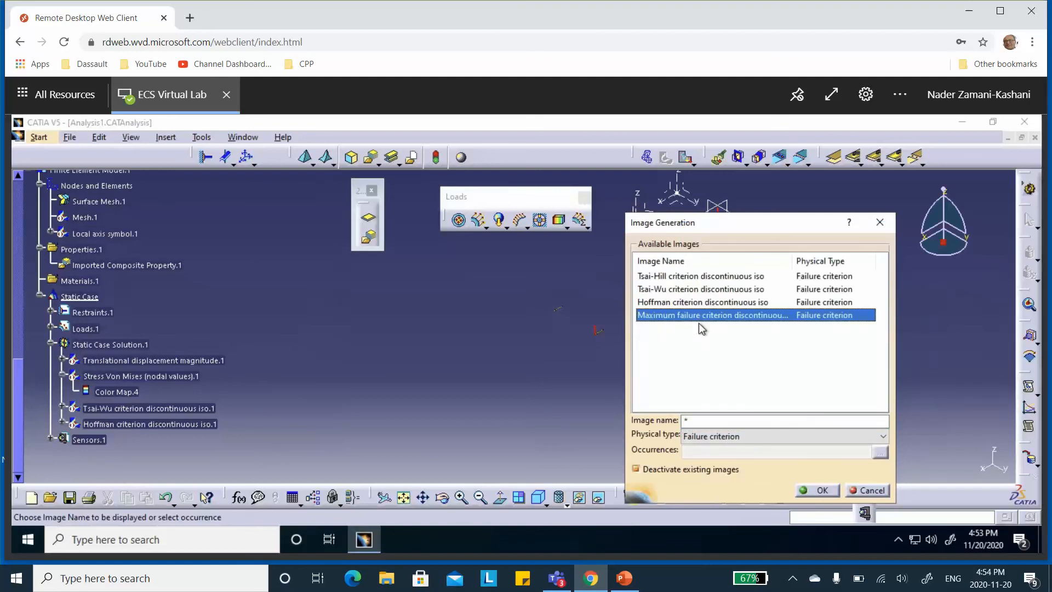
click(821, 489)
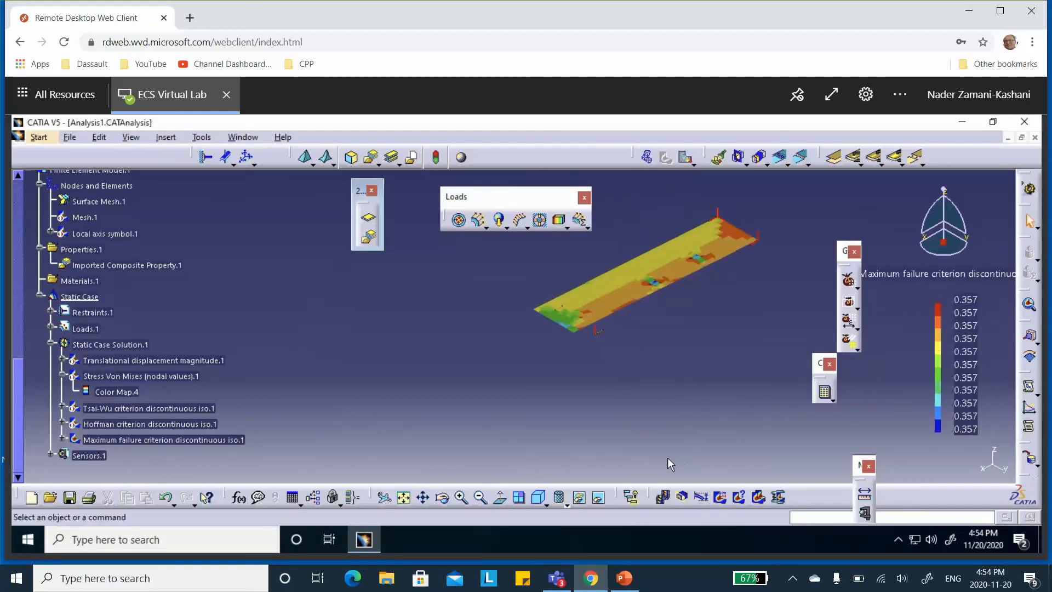
click(624, 577)
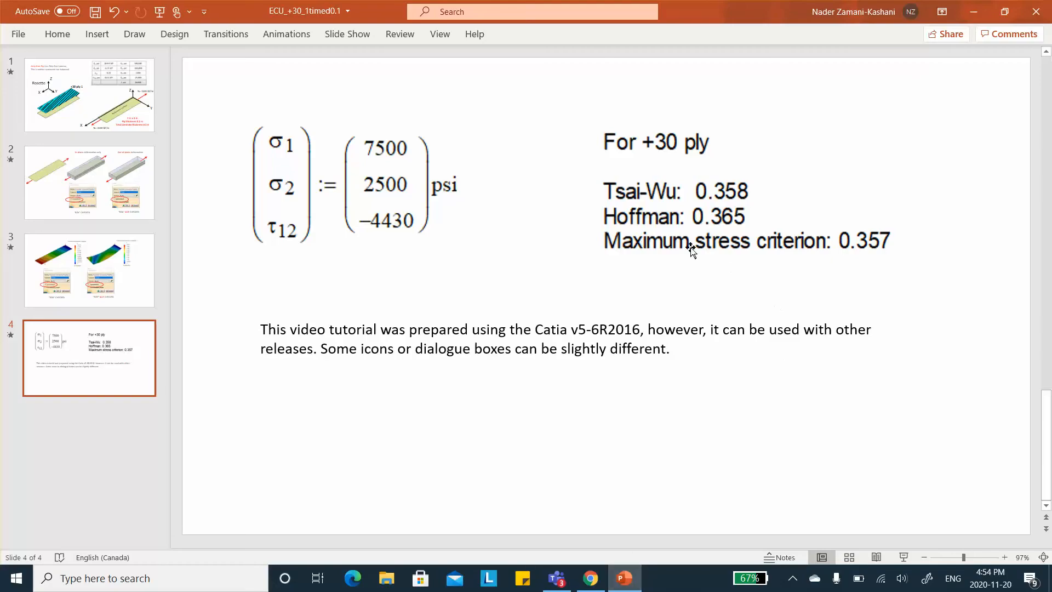